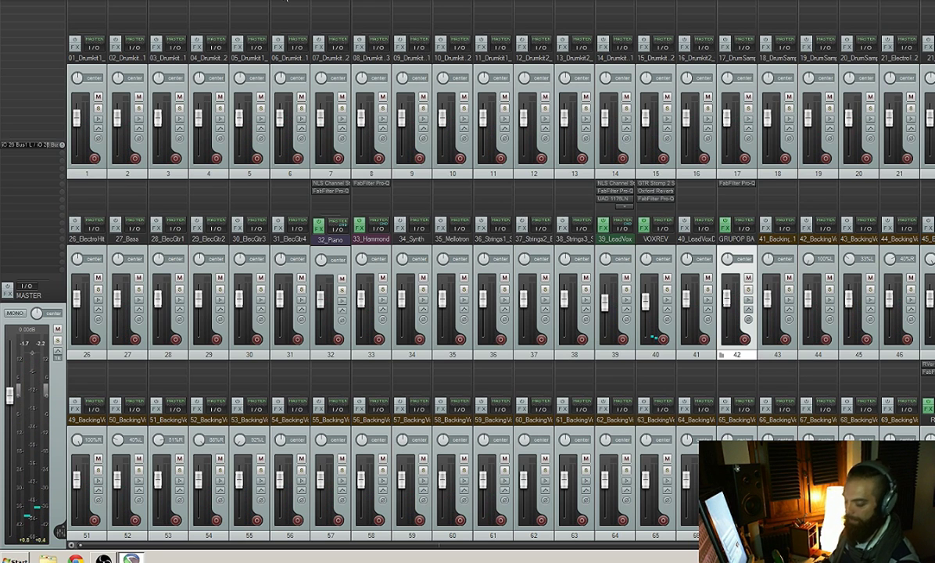
# Step: Insert a new empty track directly above 01_Drumkit1_KickIn at the start of the track list
pyautogui.hotkey('ctrl', 'm')
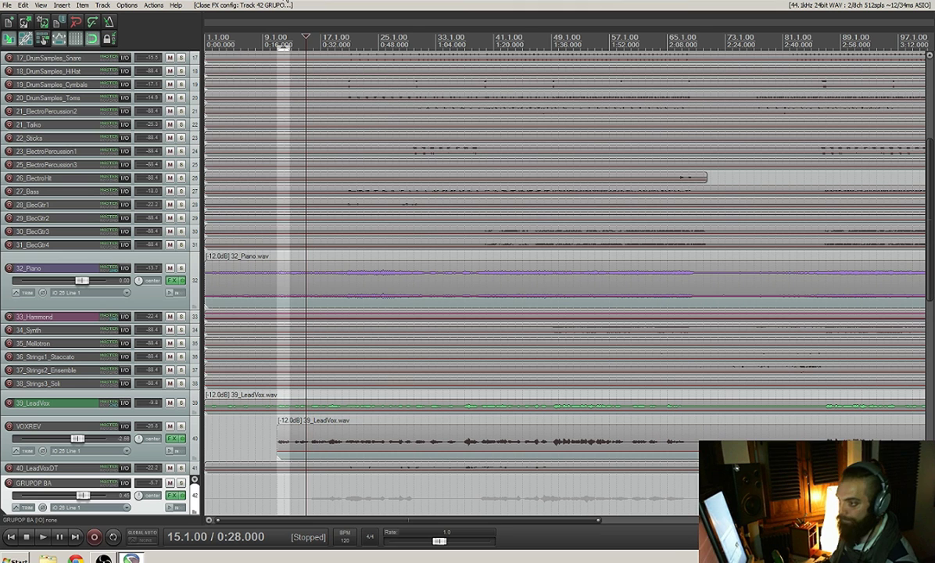
pyautogui.click(61, 62)
pyautogui.scroll(5, 61, 63)
pyautogui.click(54, 59)
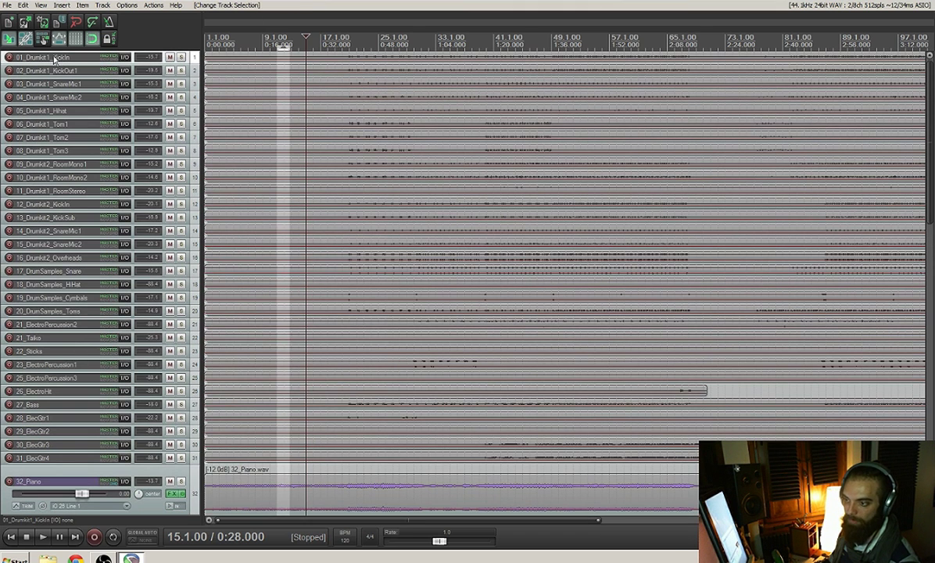
pyautogui.keyDown('shift'); pyautogui.click(54, 394); pyautogui.keyUp('shift')
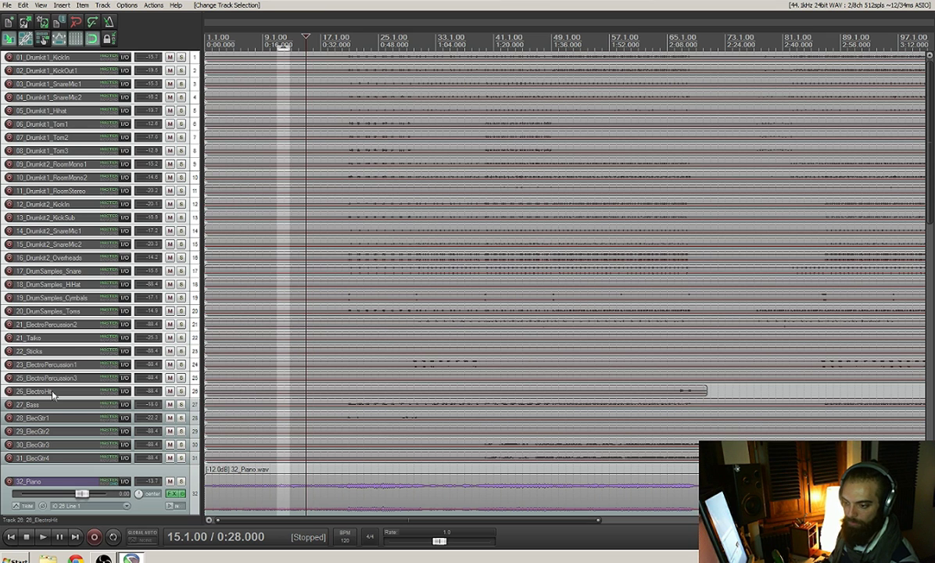
pyautogui.click(40, 61)
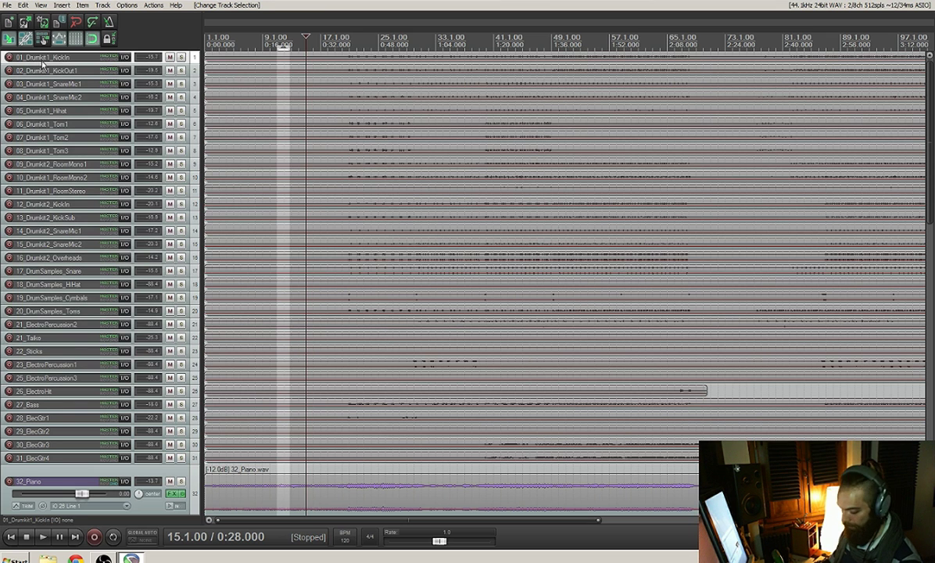
pyautogui.hotkey('ctrl', 't')
# Step: Nest tracks 01_Drumkit1_KickIn through 26_ElectroHit inside the new empty track as a drum folder
pyautogui.moveTo(33, 56); pyautogui.dragTo(38, 100)
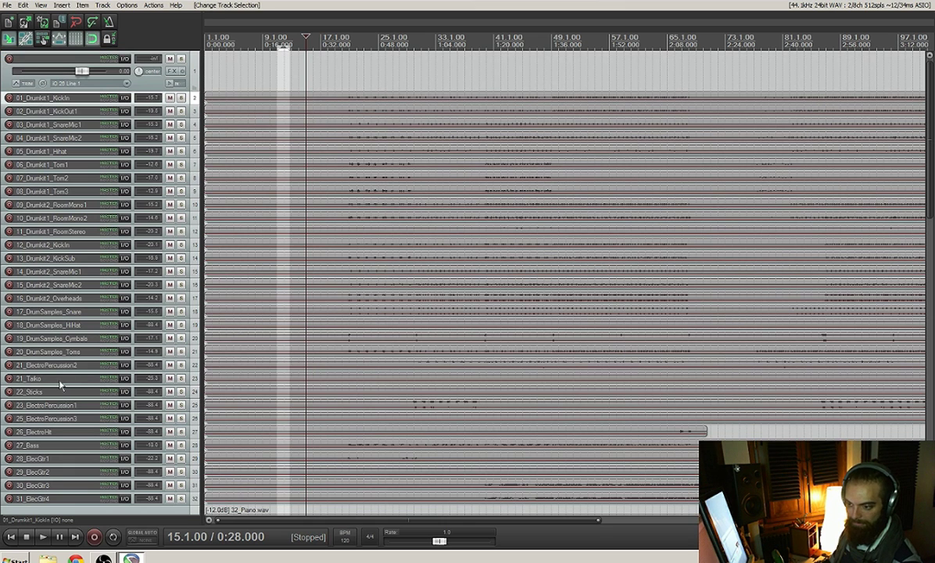
pyautogui.keyDown('shift'); pyautogui.click(38, 436); pyautogui.keyUp('shift')
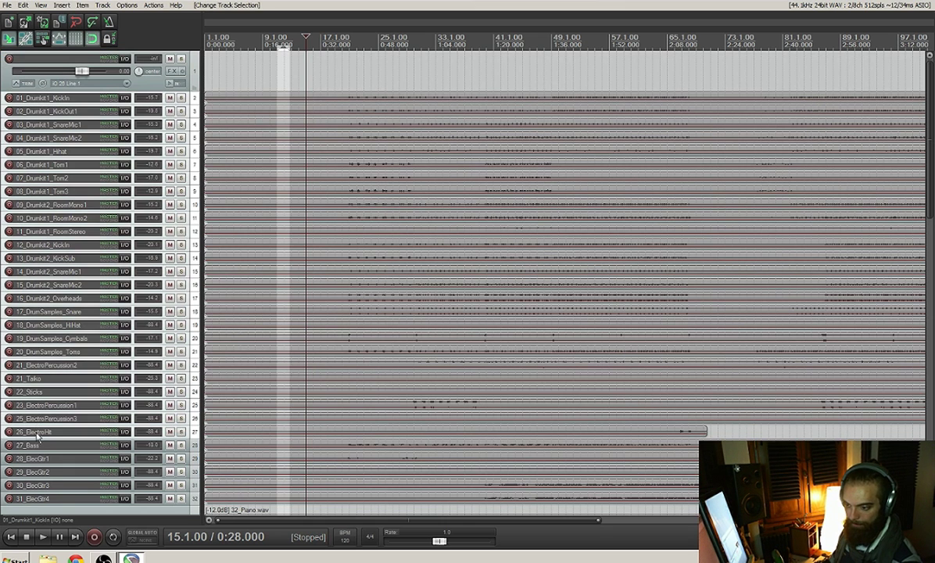
pyautogui.moveTo(35, 100); pyautogui.dragTo(56, 71)
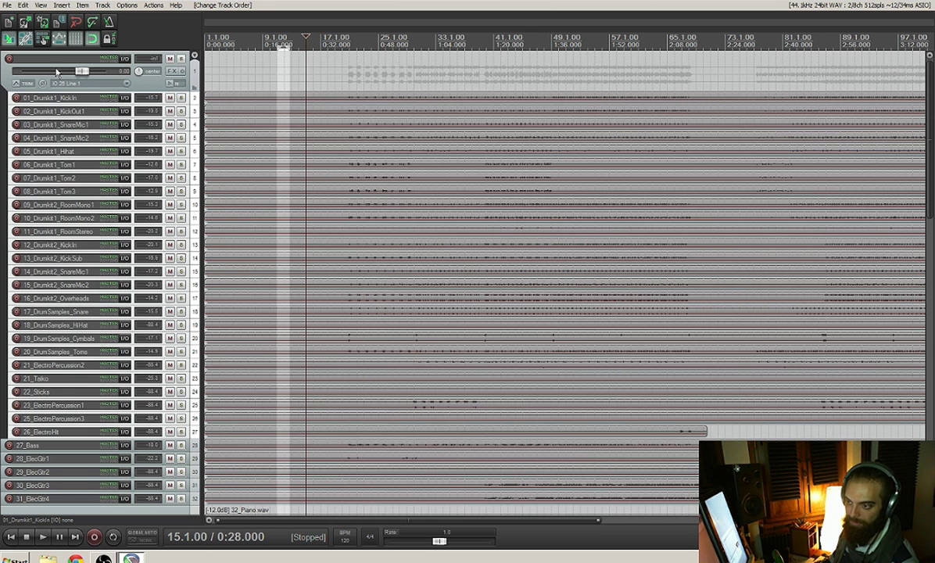
# Step: Play the song from bar 21 with the new drum folder track soloed and selected
pyautogui.press('space')
pyautogui.press('space')
pyautogui.click(350, 44)
pyautogui.press('space')
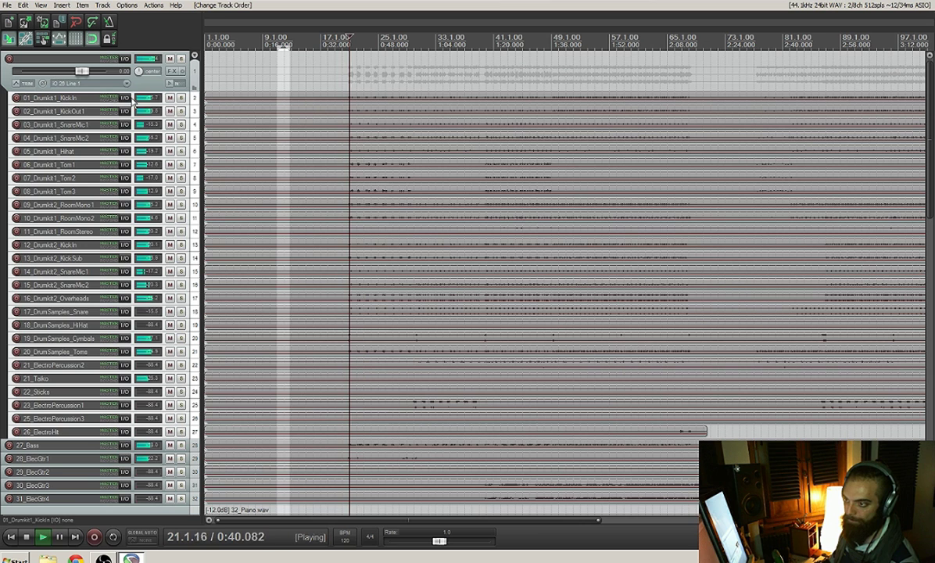
pyautogui.click(181, 59)
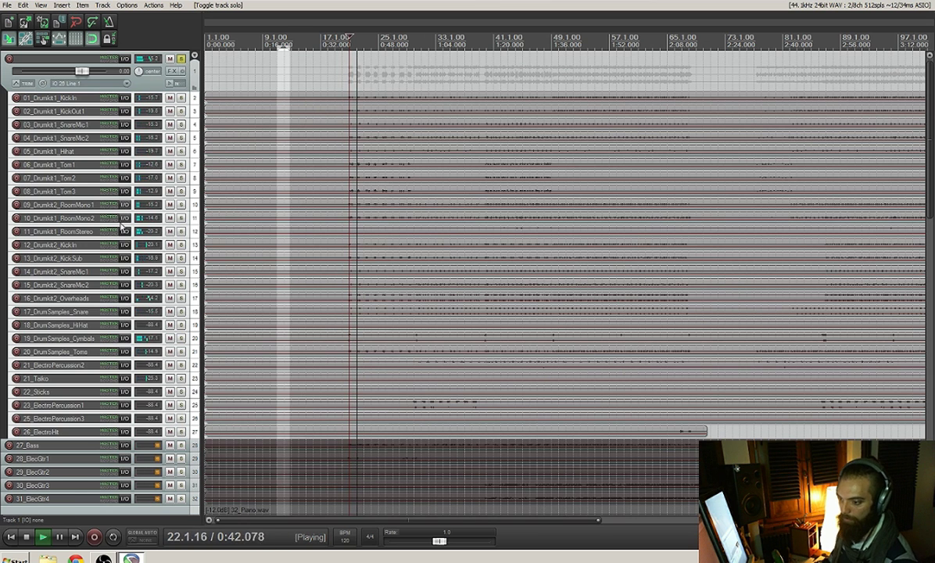
pyautogui.click(85, 59)
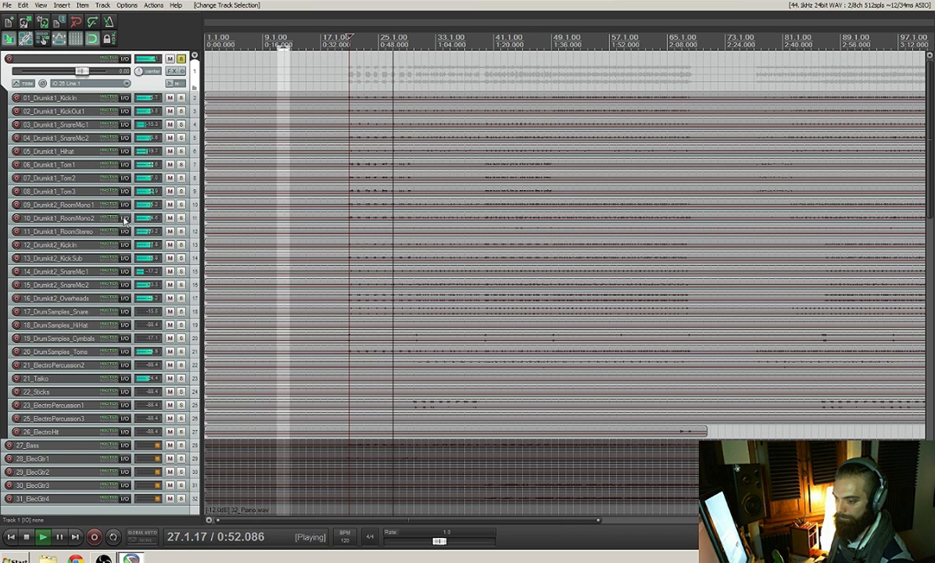
# Step: Compare the soloed drums with the master output in mono and in stereo, ending on stereo with playback stopped
pyautogui.hotkey('ctrl', 'm')
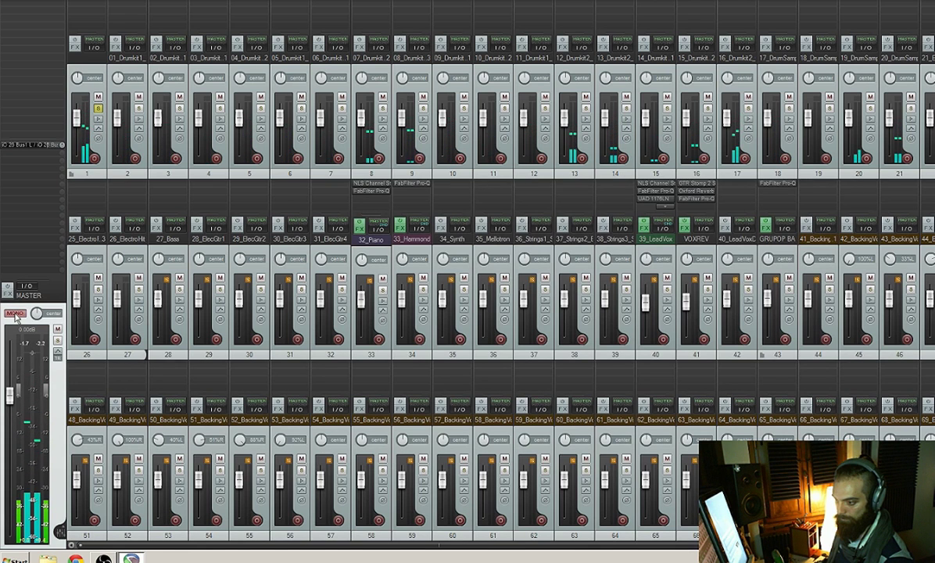
pyautogui.click(14, 313)
pyautogui.hotkey('ctrl', 'm')
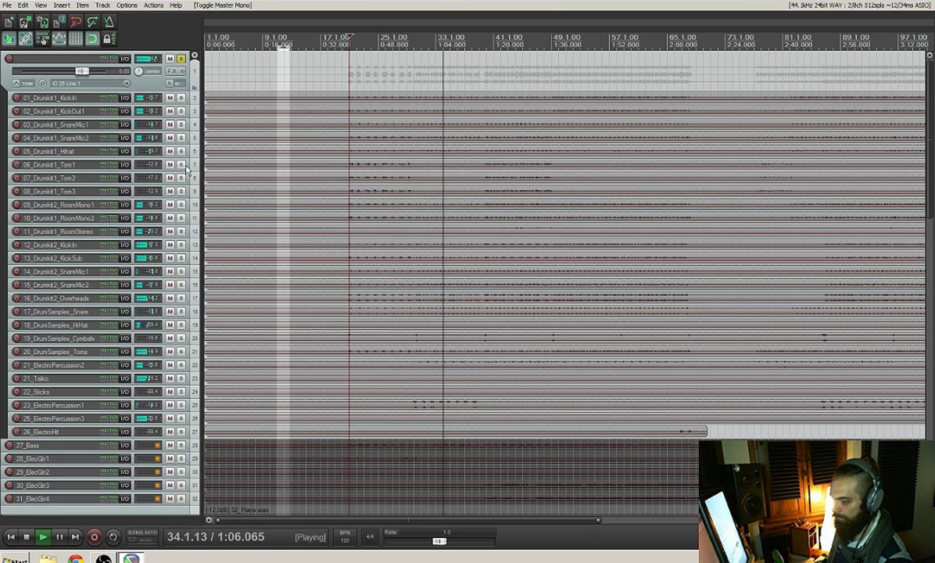
pyautogui.press('space')
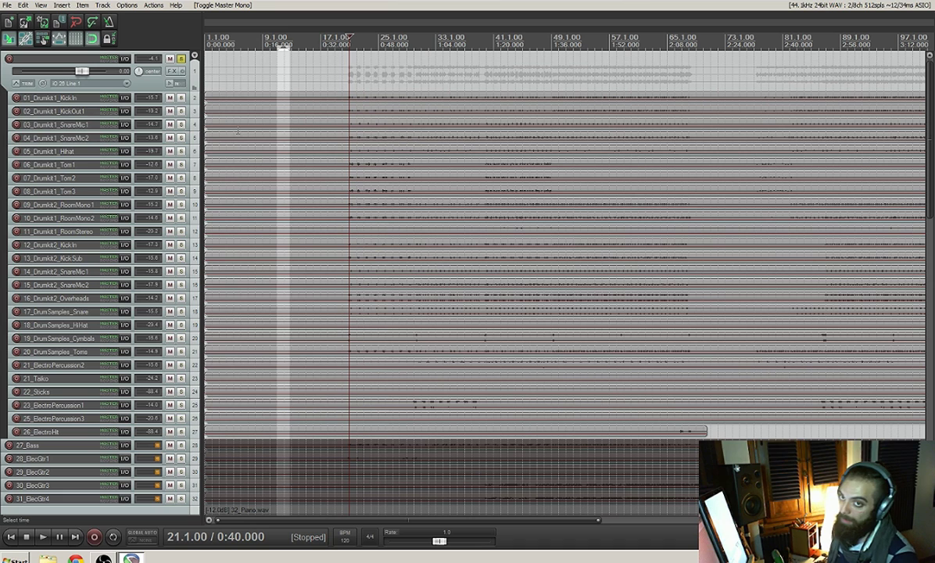
# Step: Audition 09_Drumkit2_RoomMono1, 10_Drumkit1_RoomMono2 and 11_Drumkit1_RoomStereo by soloing them during playback
pyautogui.click(181, 205)
pyautogui.press('space')
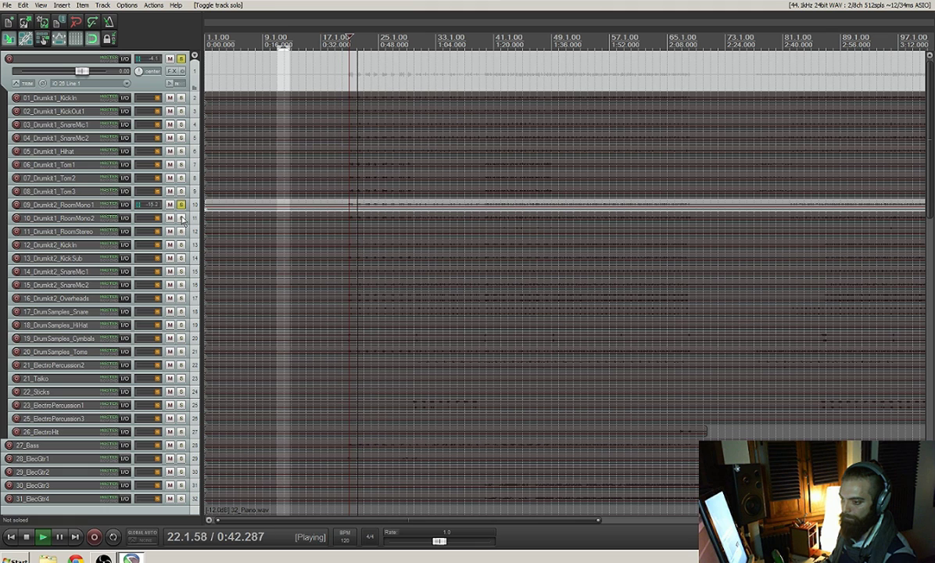
pyautogui.click(181, 218)
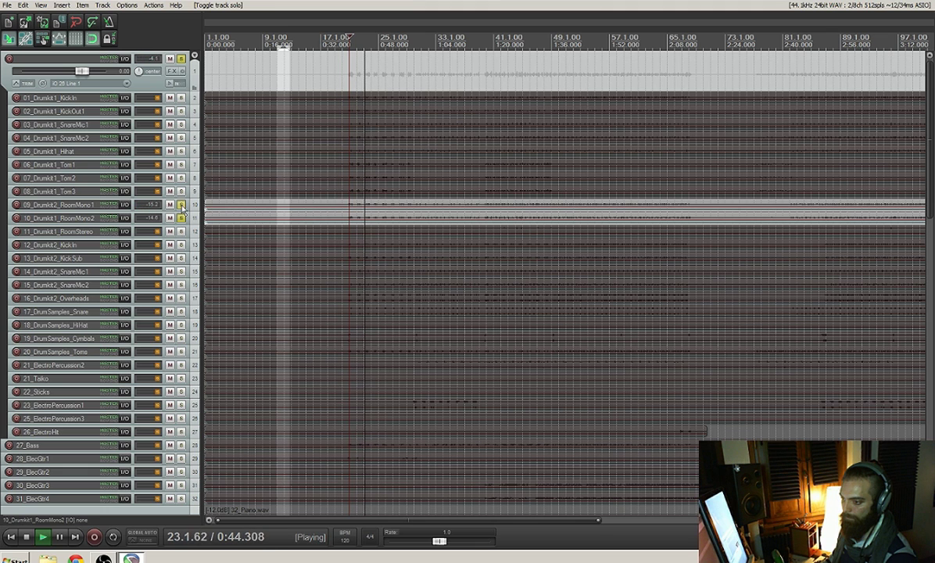
pyautogui.click(182, 205)
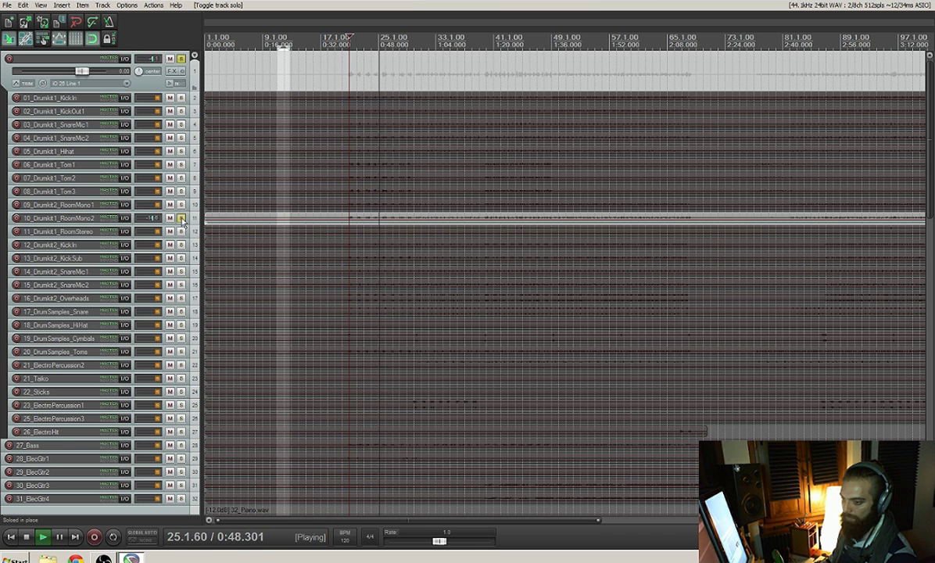
pyautogui.click(181, 219)
pyautogui.click(181, 233)
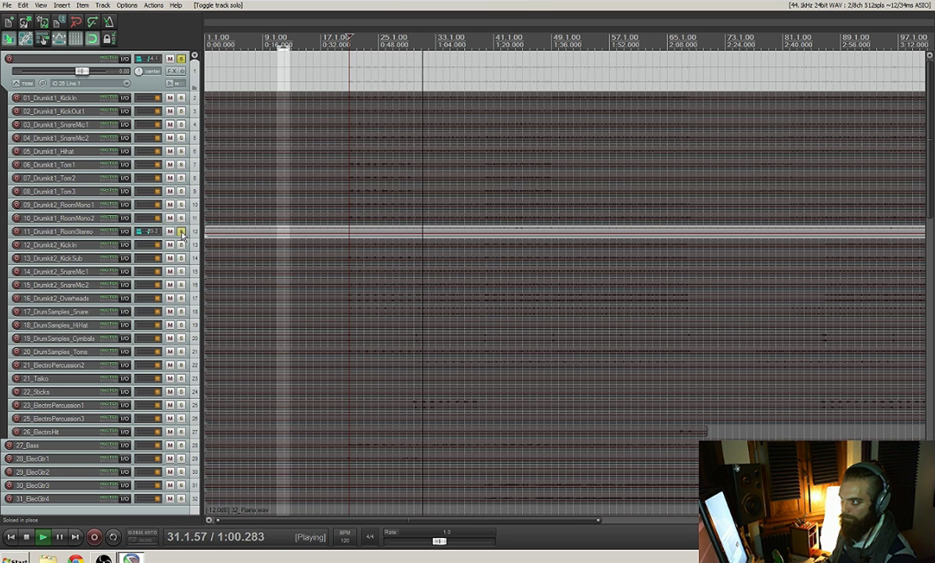
pyautogui.click(181, 231)
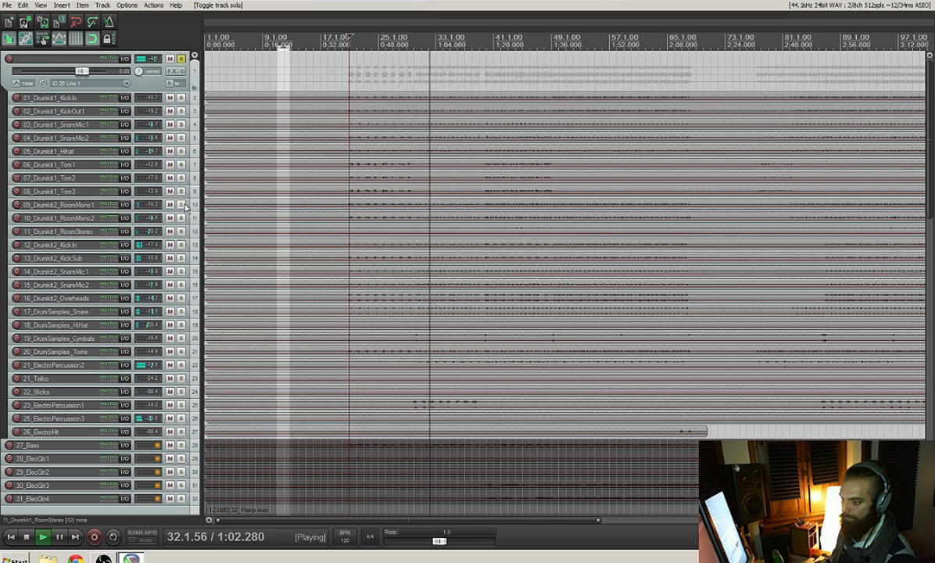
# Step: Compare 09_Drumkit2_RoomMono1 with 10_Drumkit1_RoomMono2 by alternating their solos, then stop playback
pyautogui.click(180, 204)
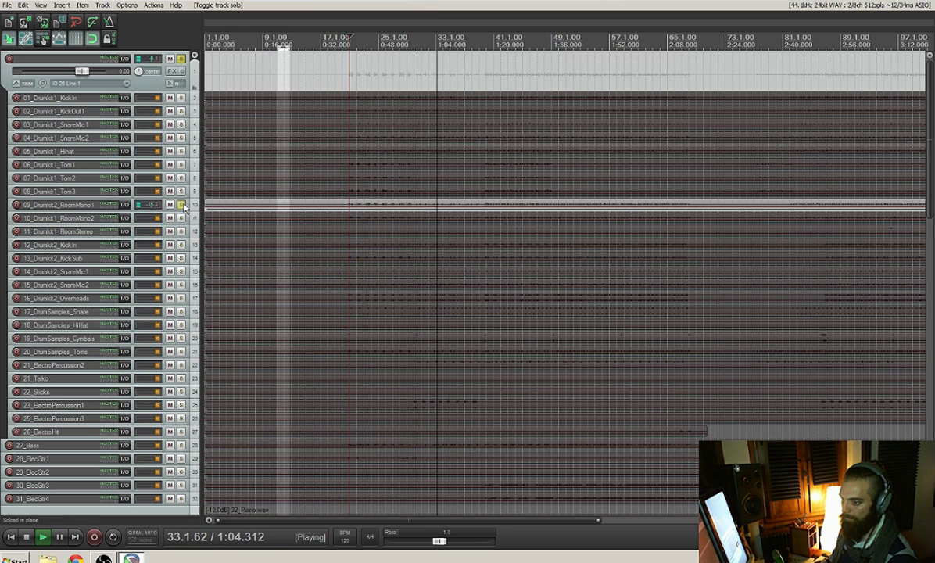
pyautogui.click(181, 204)
pyautogui.click(181, 218)
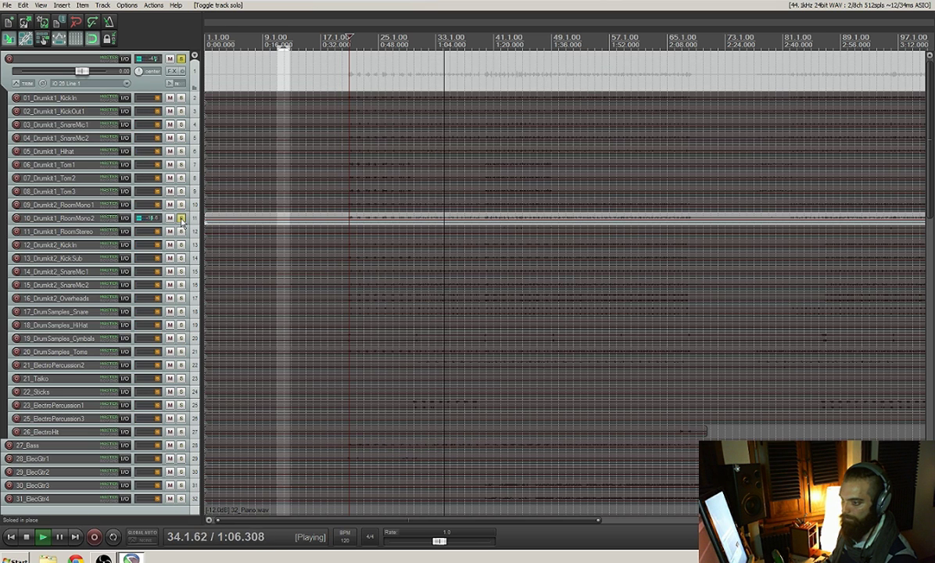
pyautogui.click(181, 218)
pyautogui.click(180, 204)
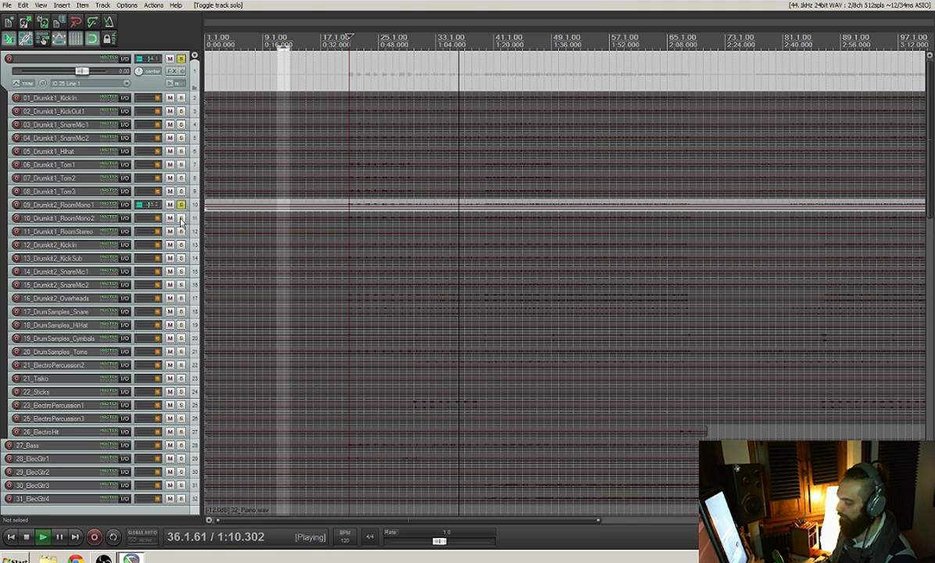
pyautogui.click(181, 204)
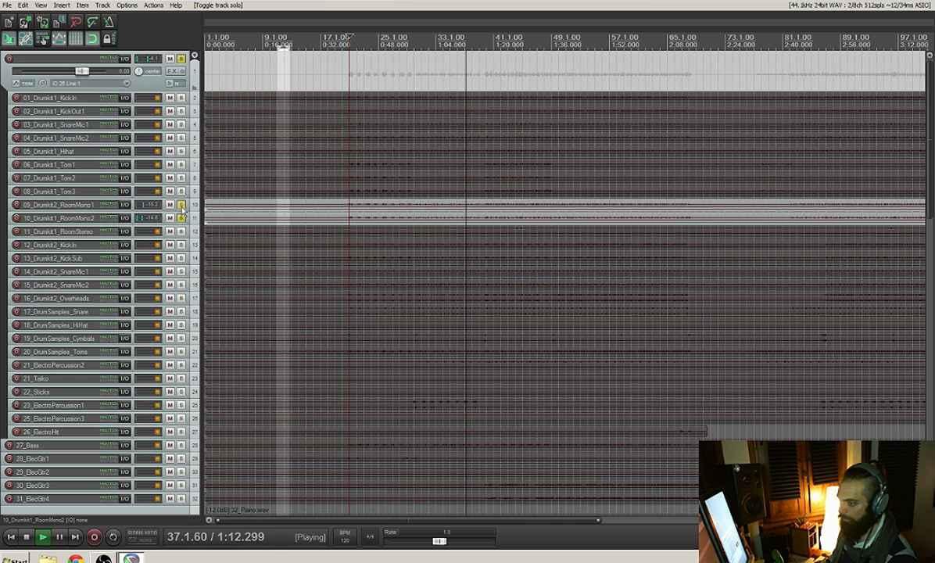
pyautogui.click(181, 218)
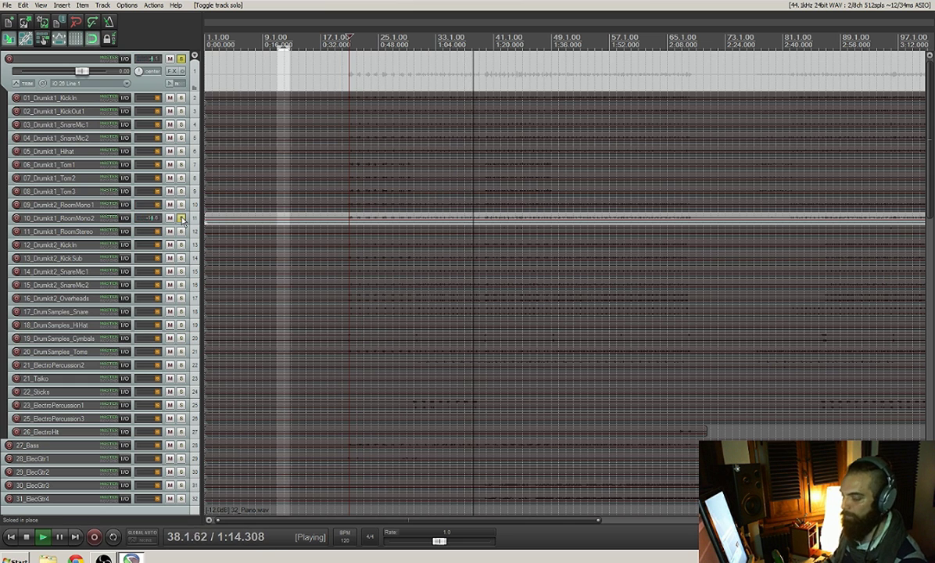
pyautogui.press('space')
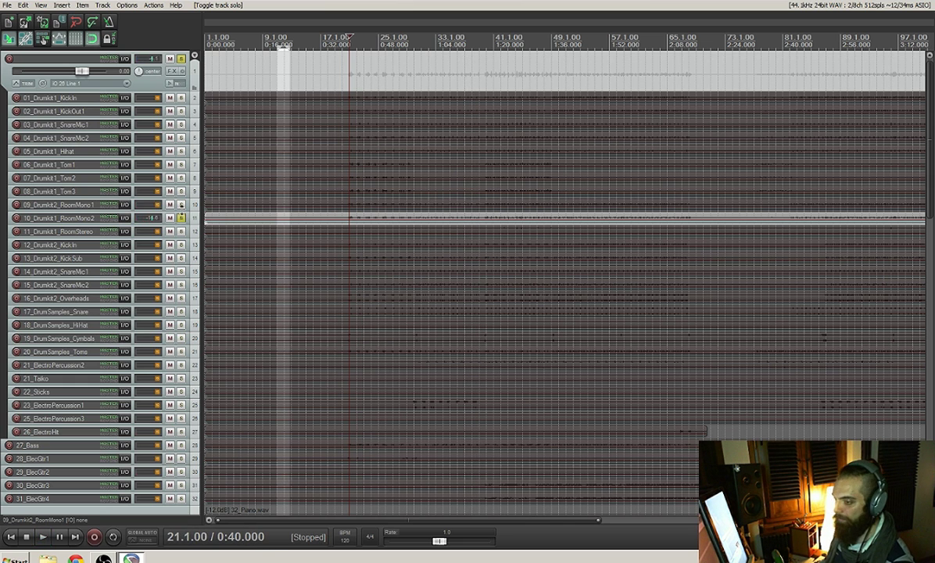
# Step: Play with only 09_Drumkit2_RoomMono1 soloed inside the drum folder and mute 10_Drumkit1_RoomMono2
pyautogui.click(182, 205)
pyautogui.click(182, 218)
pyautogui.press('space')
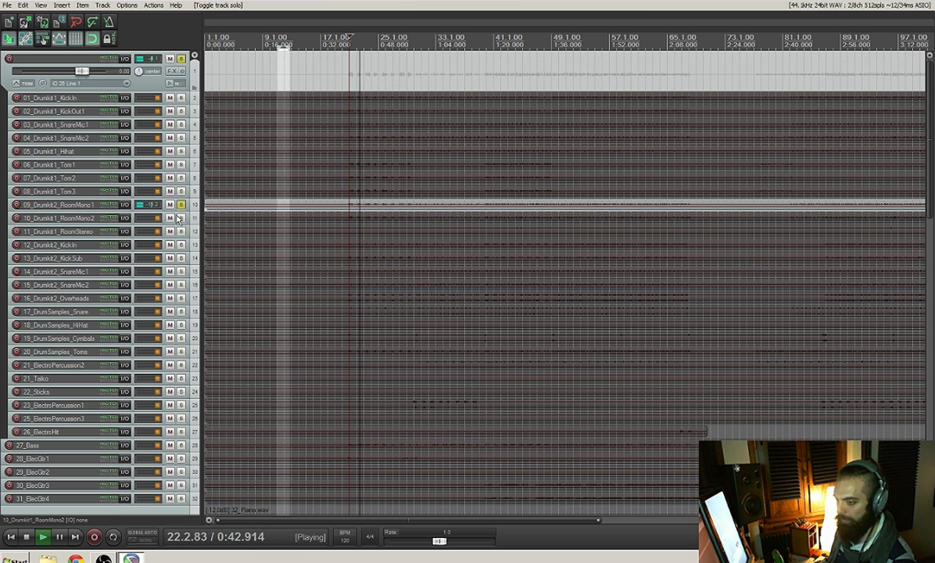
pyautogui.click(165, 224)
pyautogui.click(170, 218)
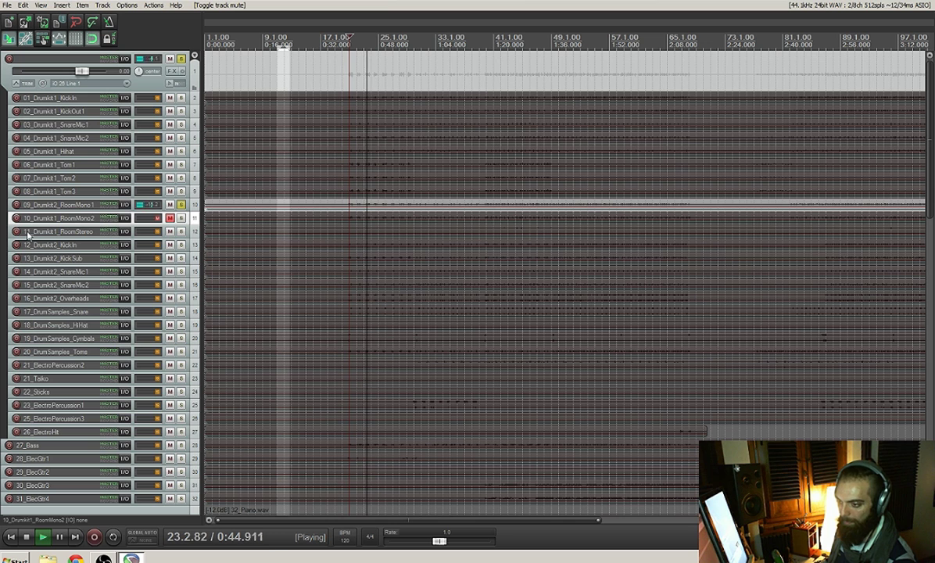
# Step: Add 11_Drumkit1_RoomStereo to the solo, lower its volume slightly in the mixer, and stop playback
pyautogui.click(181, 232)
pyautogui.click(70, 228)
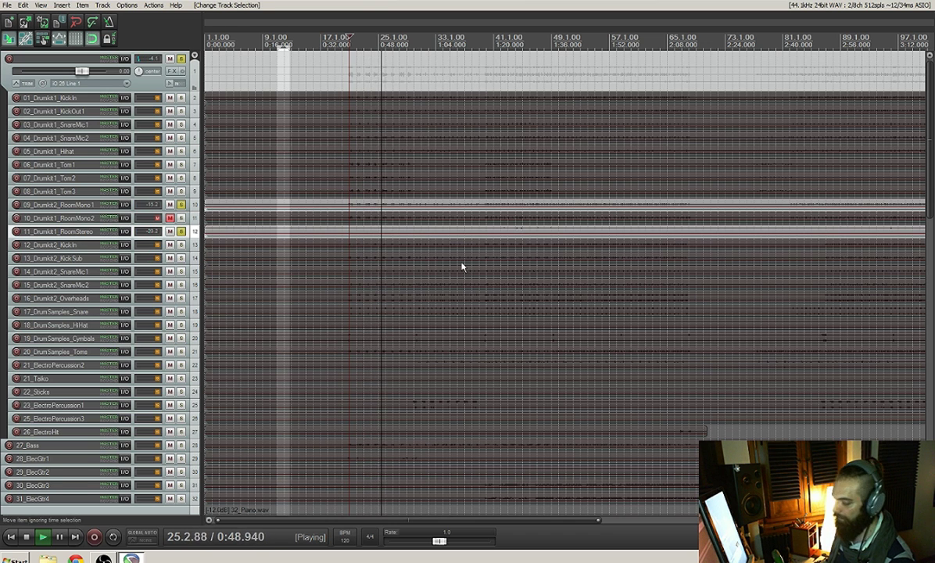
pyautogui.hotkey('ctrl', 'm')
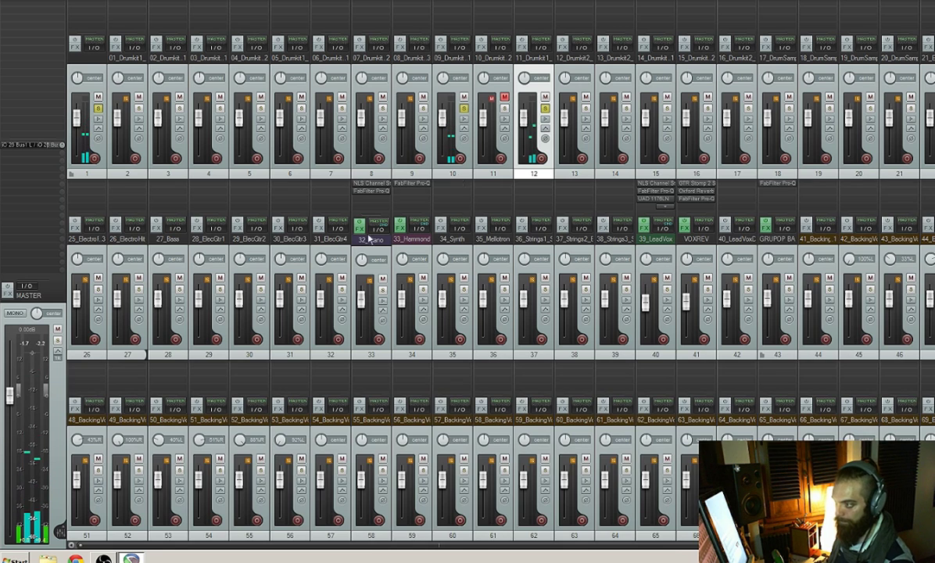
pyautogui.moveTo(525, 121); pyautogui.dragTo(524, 129)
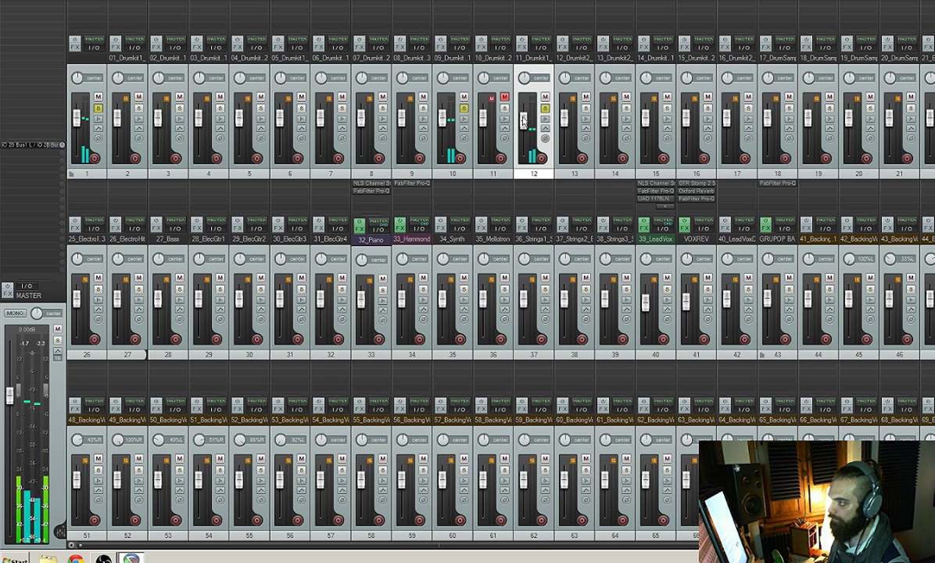
pyautogui.press('space')
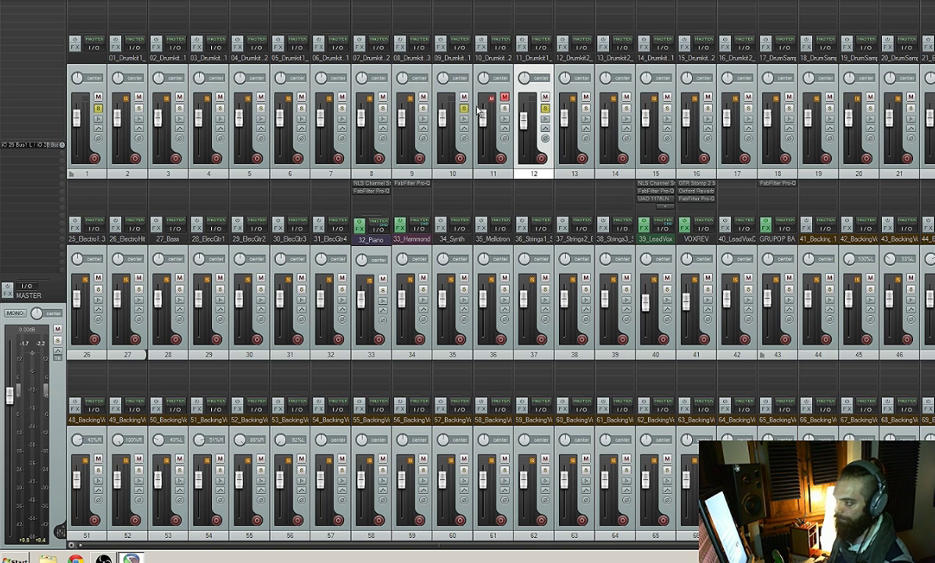
# Step: Lower the volume of 01_Drumkit1_KickIn during playback and mute 02_Drumkit1_KickOut1
pyautogui.press('space')
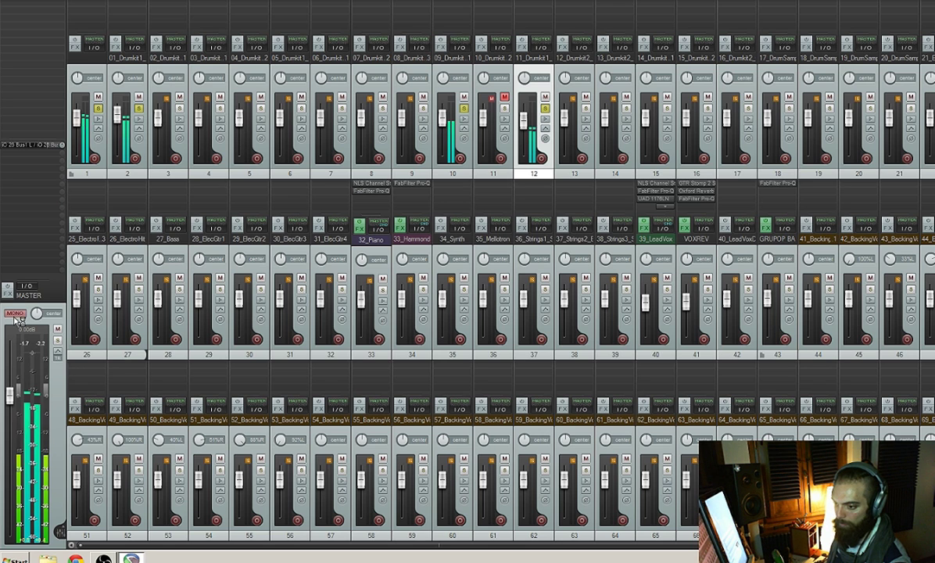
pyautogui.moveTo(127, 119); pyautogui.dragTo(119, 141)
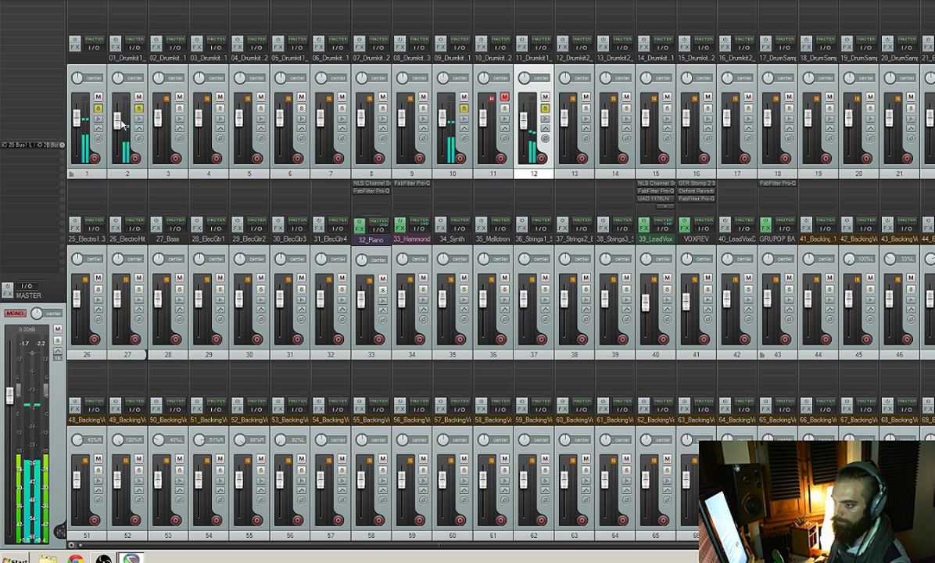
pyautogui.click(179, 98)
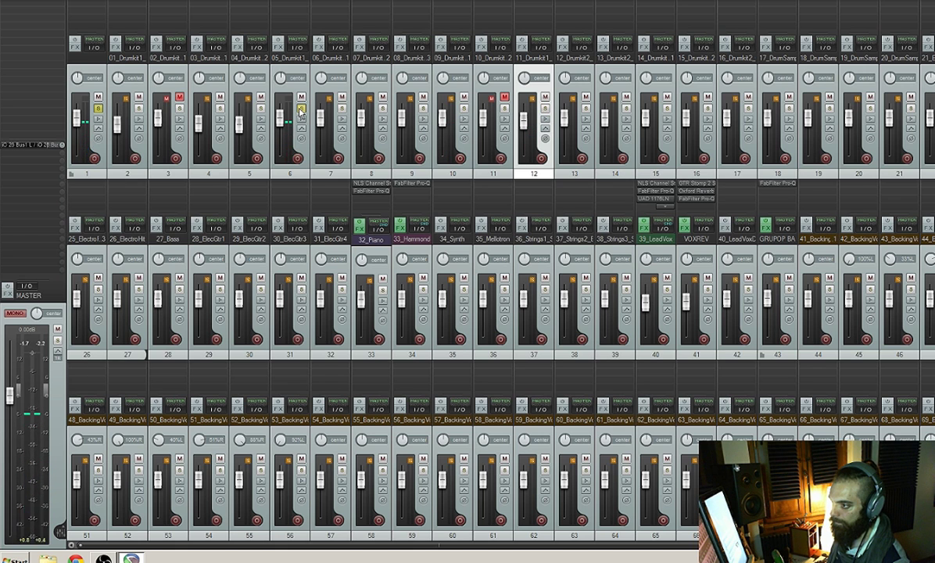
# Step: Add the stereo FabFilter Pro-Q 2 equalizer to the 05_Drumkit1_Hihat track
pyautogui.doubleClick(289, 7)
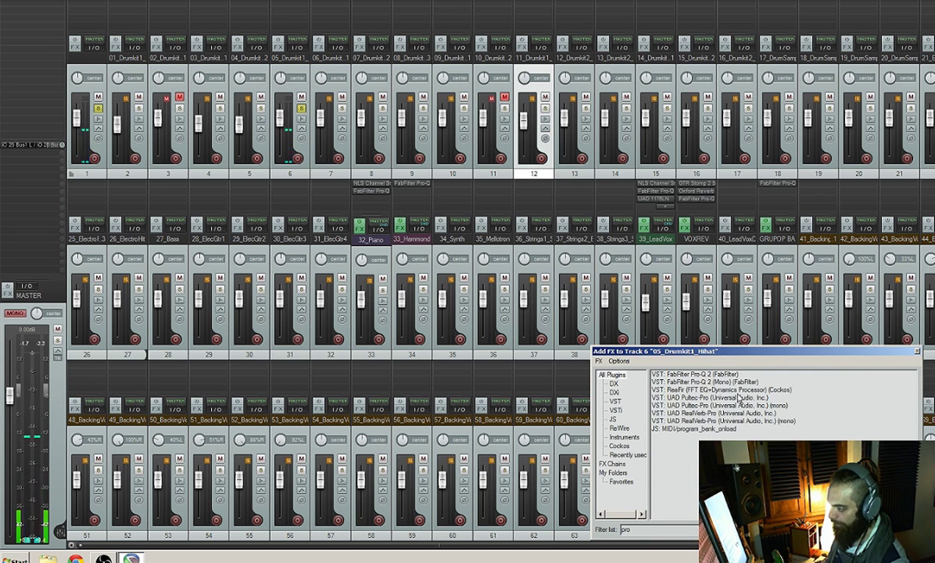
pyautogui.doubleClick(701, 377)
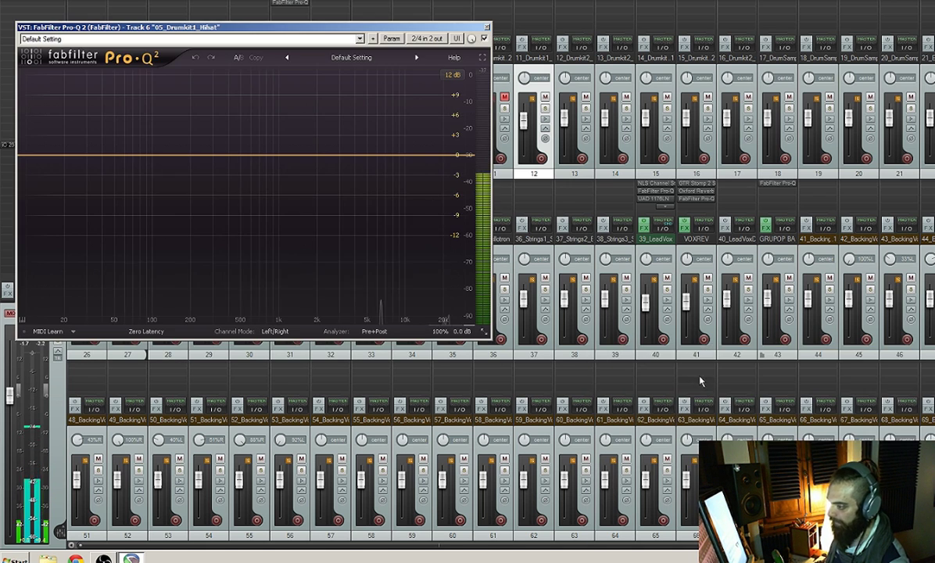
# Step: Create an equalizer band in the low end of 05_Drumkit1_Hihat and change its shape to Low Cut
pyautogui.click(200, 158)
pyautogui.rightClick(201, 159)
pyautogui.moveTo(223, 173)
pyautogui.click(283, 188)
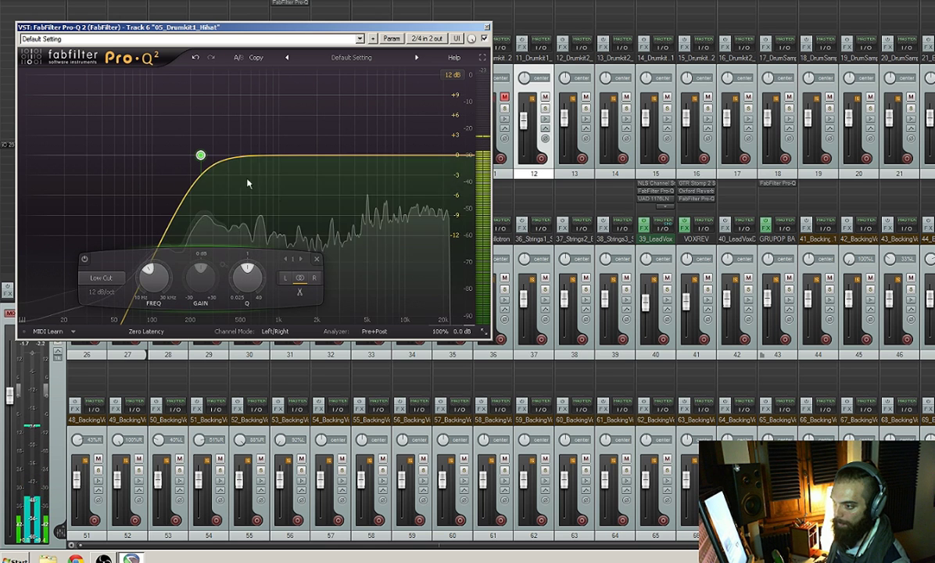
# Step: Raise the hi-hat's low cut and shape its highs with a slight dip near 5 kHz and a boost of about 1.25 dB at 16 kHz
pyautogui.moveTo(200, 156); pyautogui.dragTo(432, 147)
pyautogui.moveTo(376, 150)
pyautogui.mouseDown()
pyautogui.moveTo(374, 139)
pyautogui.moveTo(371, 162)
pyautogui.mouseUp()
pyautogui.click(432, 147)
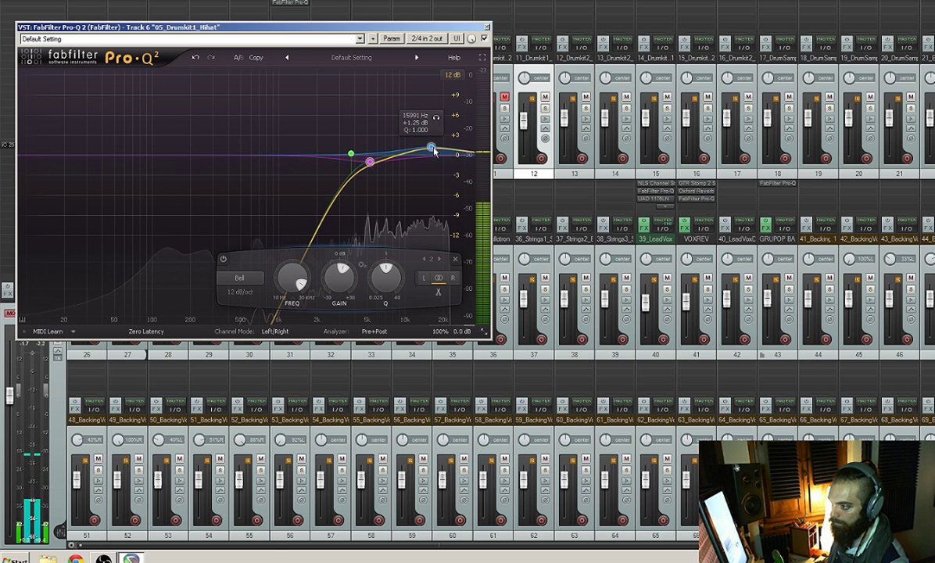
pyautogui.click(486, 28)
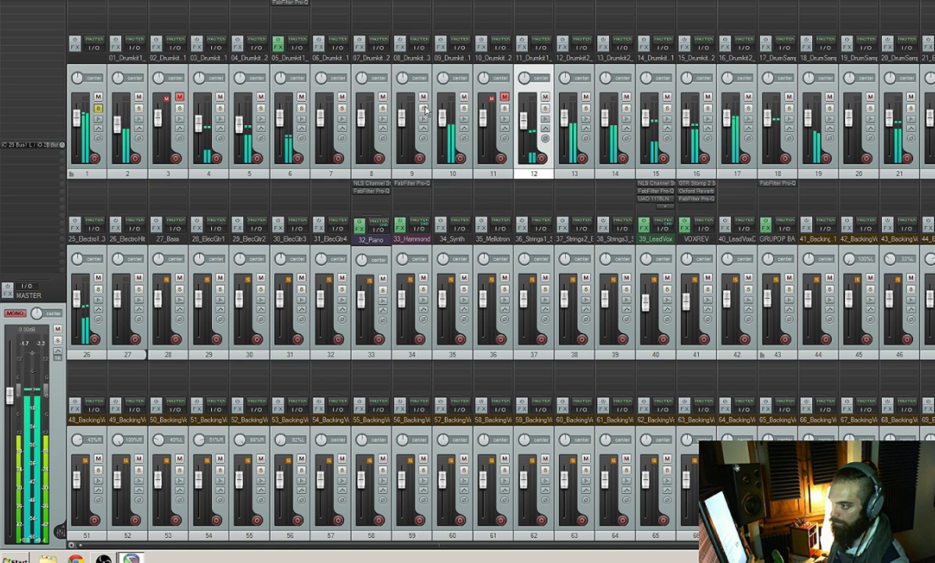
# Step: Audition track 13 (12_Drumkit2) in solo, lower its volume clearly, and return to the full drum mix
pyautogui.click(464, 110)
pyautogui.click(585, 111)
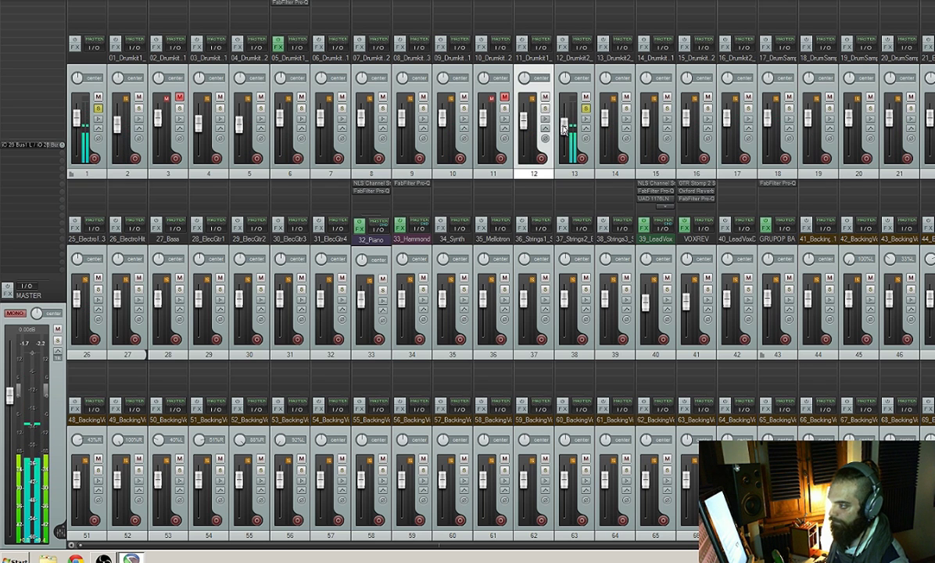
pyautogui.click(585, 112)
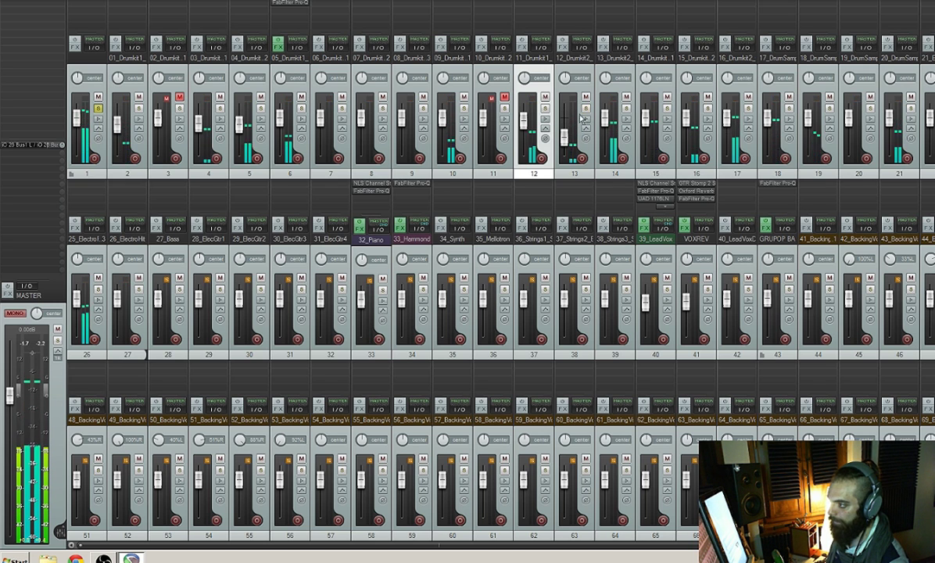
# Step: Audition track 14 (13_Drumkit2) in solo, clear the solo, and mute the track
pyautogui.click(626, 110)
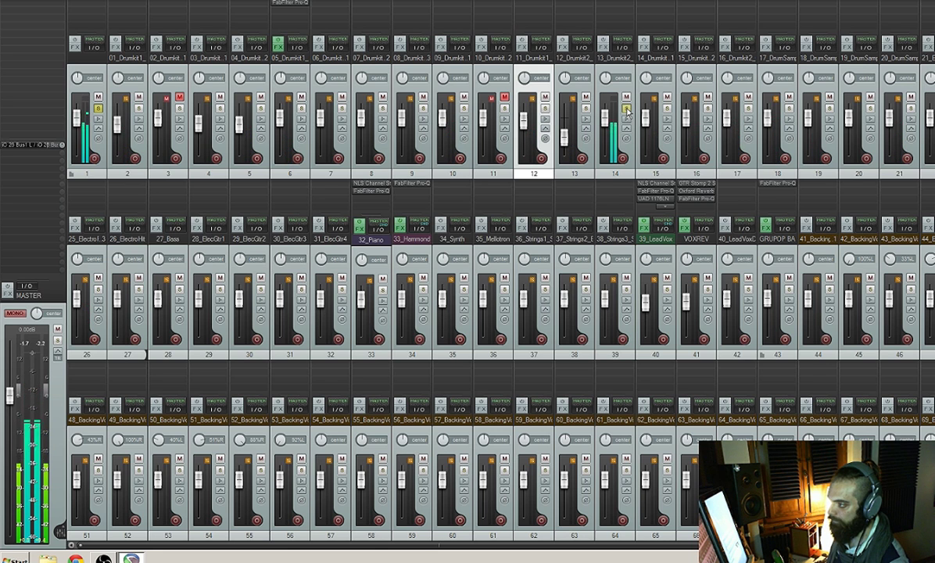
pyautogui.click(626, 109)
pyautogui.click(626, 96)
# Step: Audition track 15 in solo, compare the drum mix with it muted and unmuted, and lower its volume slightly
pyautogui.click(667, 109)
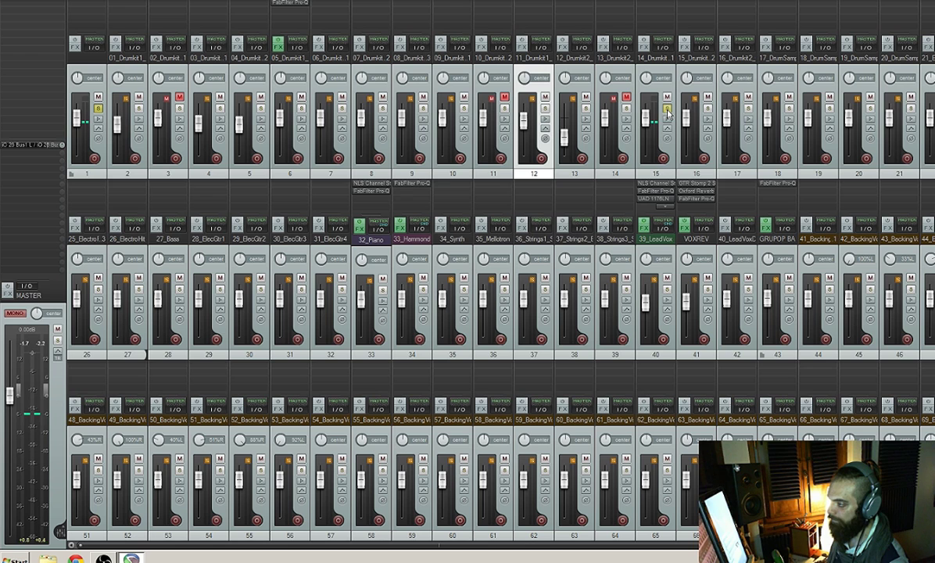
pyautogui.click(667, 110)
pyautogui.click(666, 97)
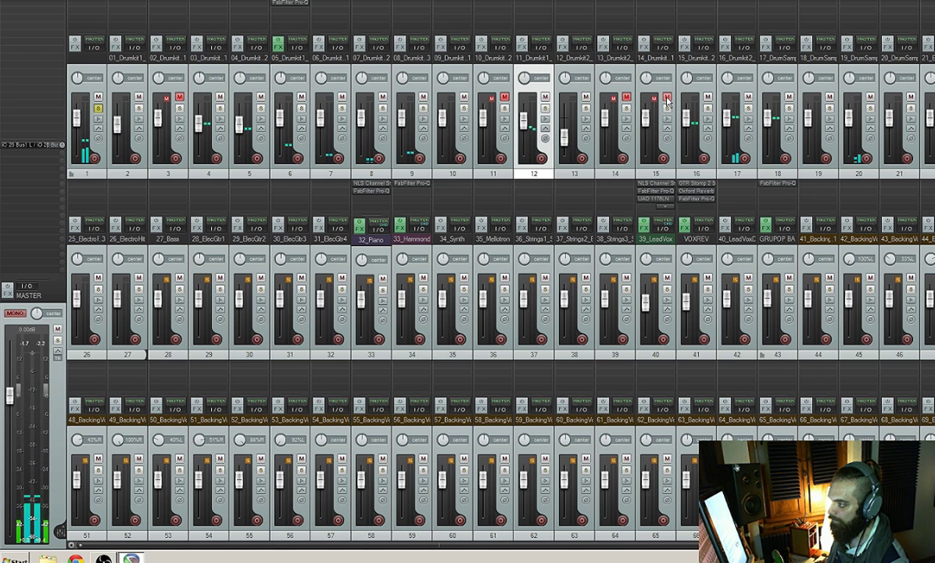
pyautogui.click(667, 97)
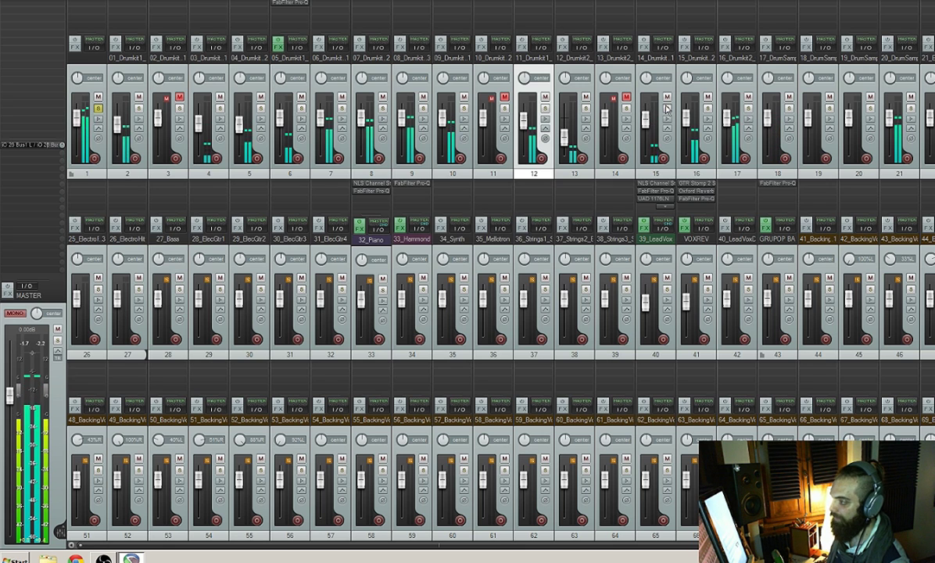
# Step: Mute track 16, check 16_Drumkit2_Overheads in solo and muted, and lower the overheads' volume slightly
pyautogui.click(708, 97)
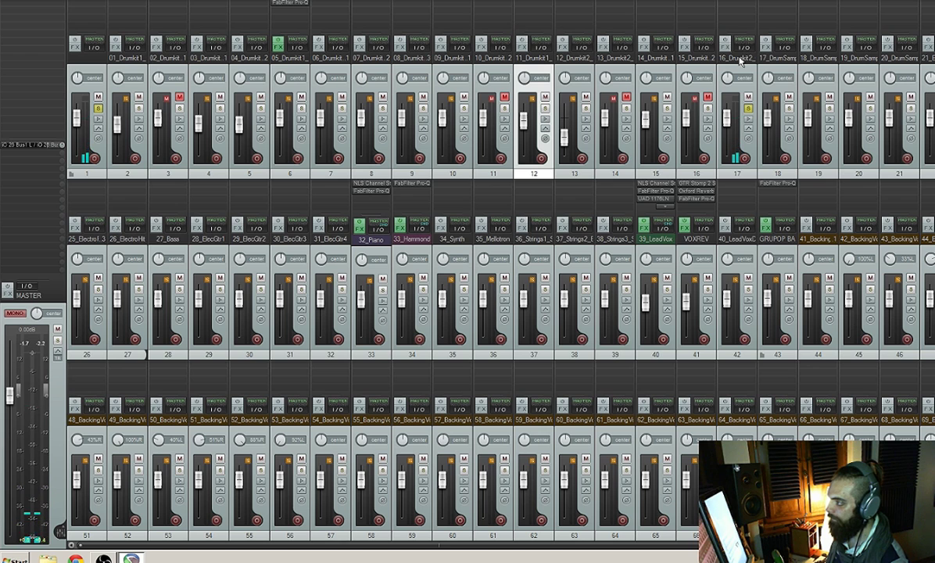
pyautogui.click(748, 97)
pyautogui.click(749, 97)
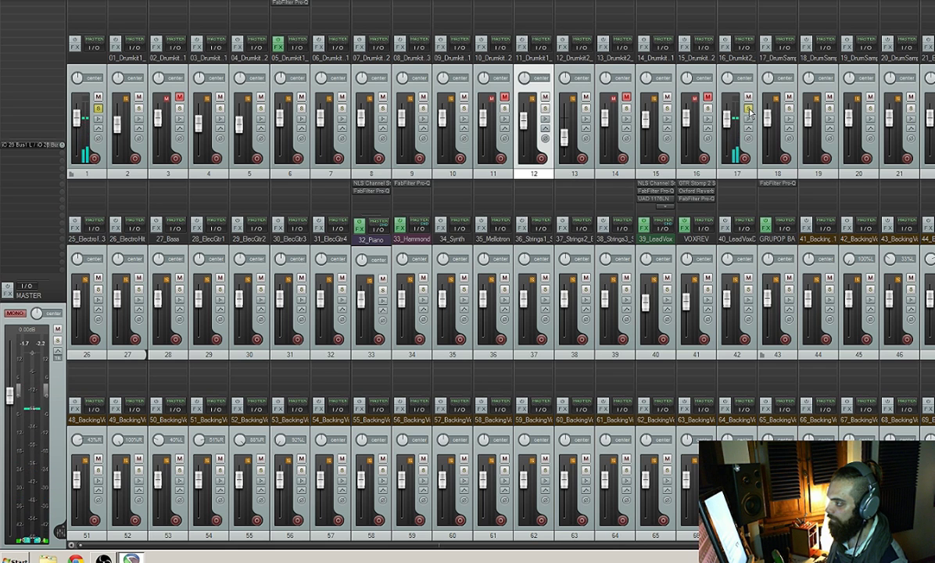
# Step: Add the stereo FabFilter Pro-Q 2 to 16_Drumkit2_Overheads and set a low cut at about 2350 Hz
pyautogui.click(733, 6)
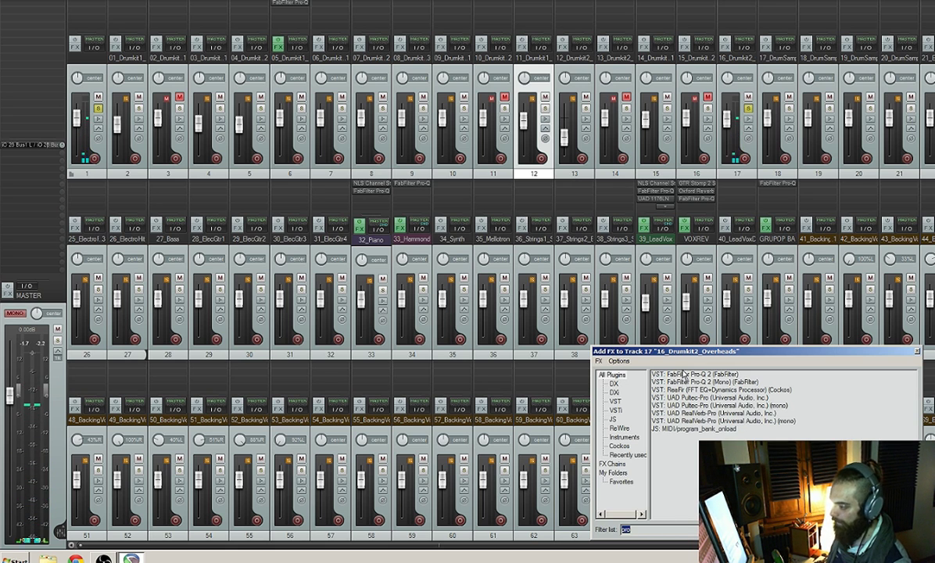
pyautogui.press('Return')
pyautogui.click(177, 154)
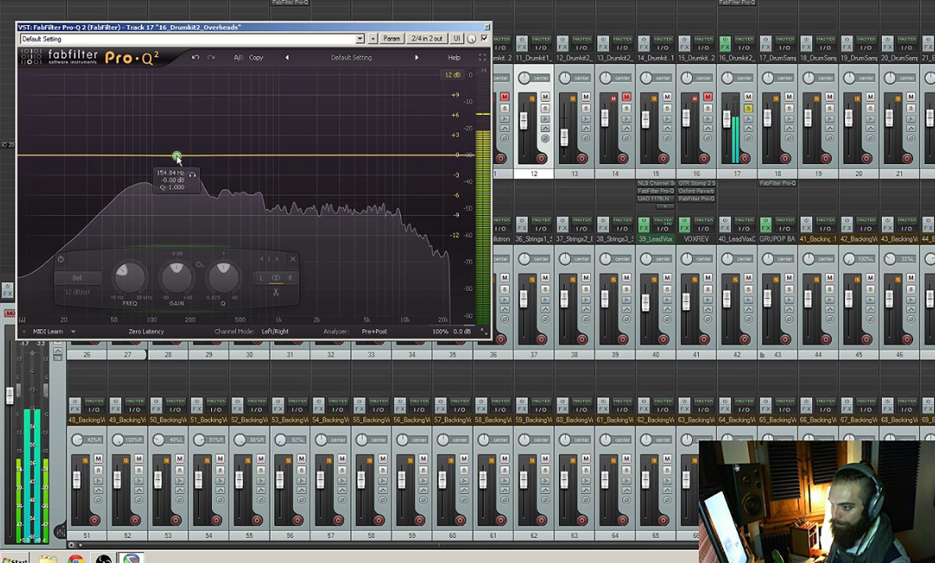
pyautogui.rightClick(178, 154)
pyautogui.moveTo(198, 172)
pyautogui.click(270, 191)
pyautogui.moveTo(183, 163); pyautogui.dragTo(326, 154)
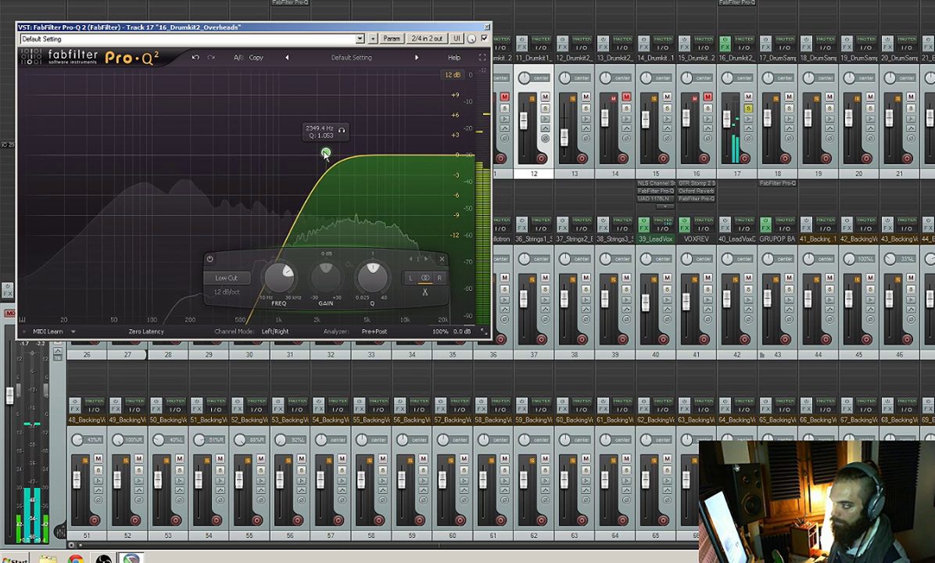
pyautogui.click(485, 27)
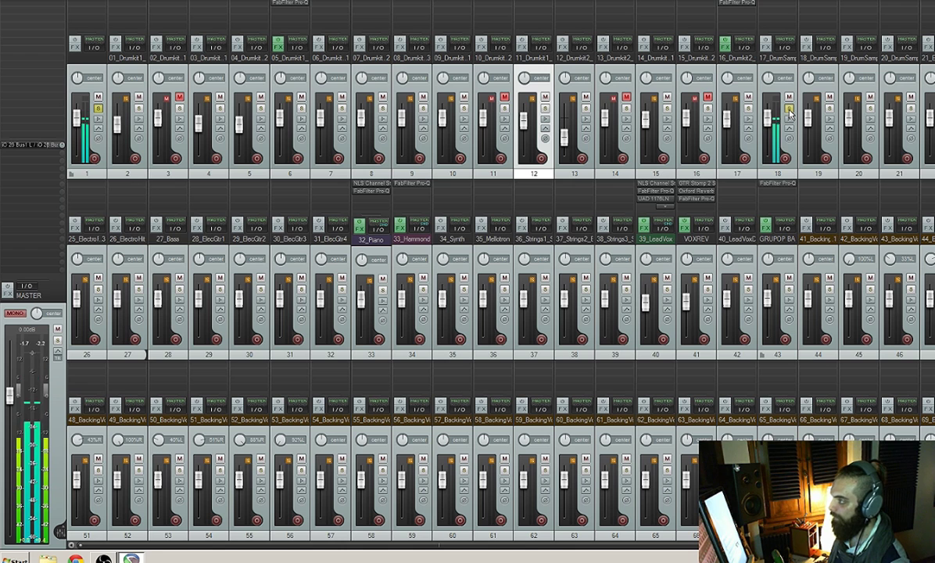
# Step: Add the stereo FabFilter Pro-Q 2 to 17_DrumSamples_Snare with a low cut at about 163 Hz
pyautogui.click(772, 3)
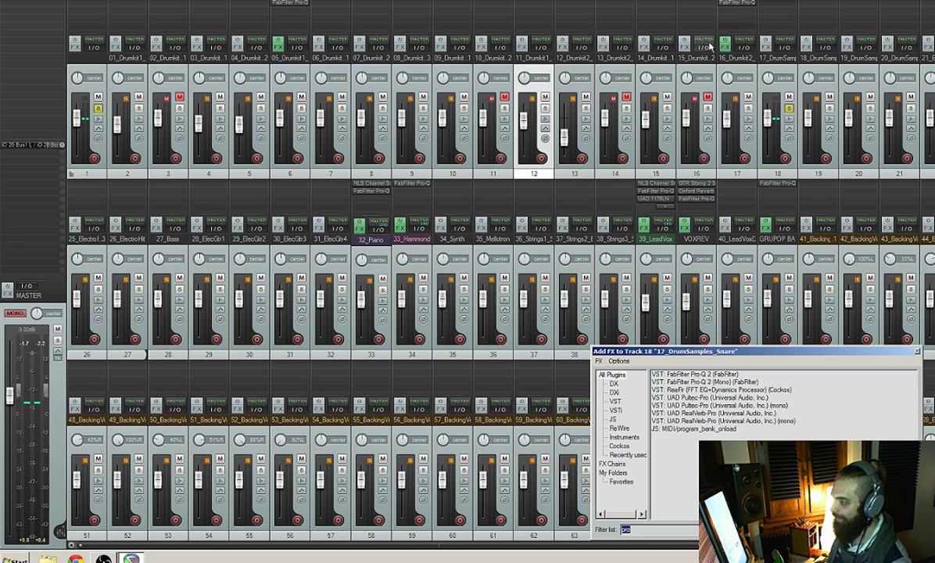
pyautogui.doubleClick(706, 375)
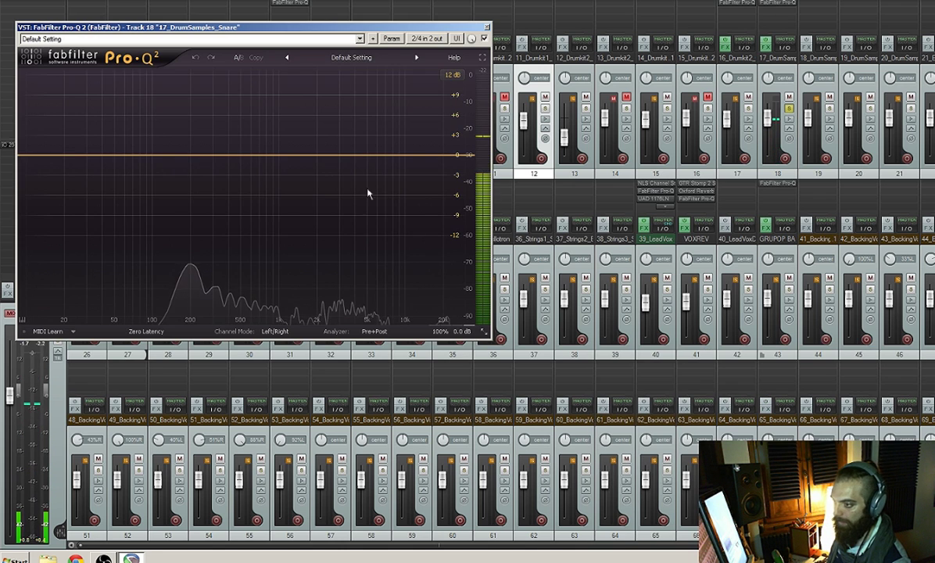
pyautogui.rightClick(180, 156)
pyautogui.moveTo(202, 173)
pyautogui.click(270, 190)
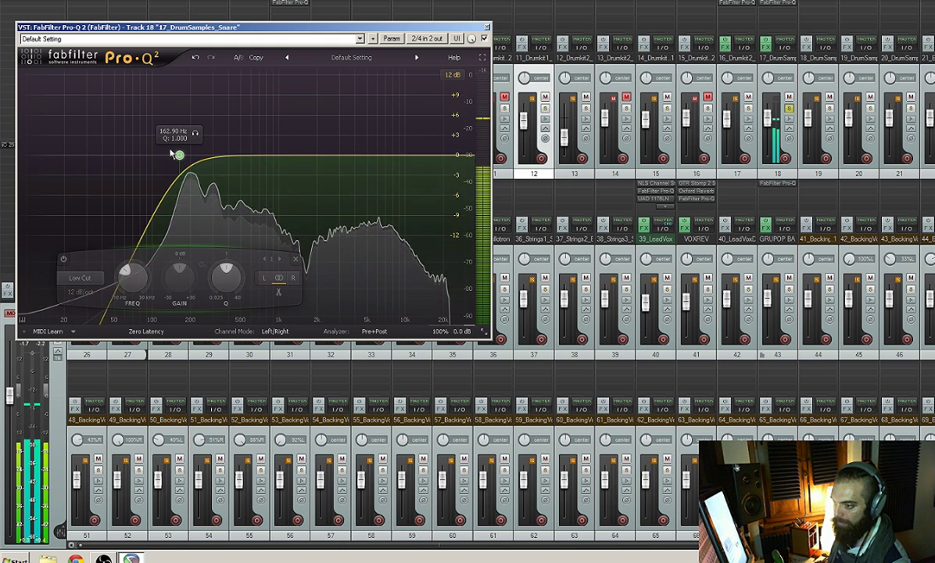
# Step: Shape the sampled snare with a cut of about 6 dB near 210 Hz, a slight dip near 800 Hz and a 2.6 dB boost near 7.5 kHz
pyautogui.moveTo(211, 142); pyautogui.dragTo(193, 195)
pyautogui.moveTo(256, 153)
pyautogui.mouseDown()
pyautogui.moveTo(278, 119)
pyautogui.moveTo(270, 179)
pyautogui.moveTo(269, 161)
pyautogui.mouseUp()
pyautogui.moveTo(325, 154); pyautogui.dragTo(390, 139)
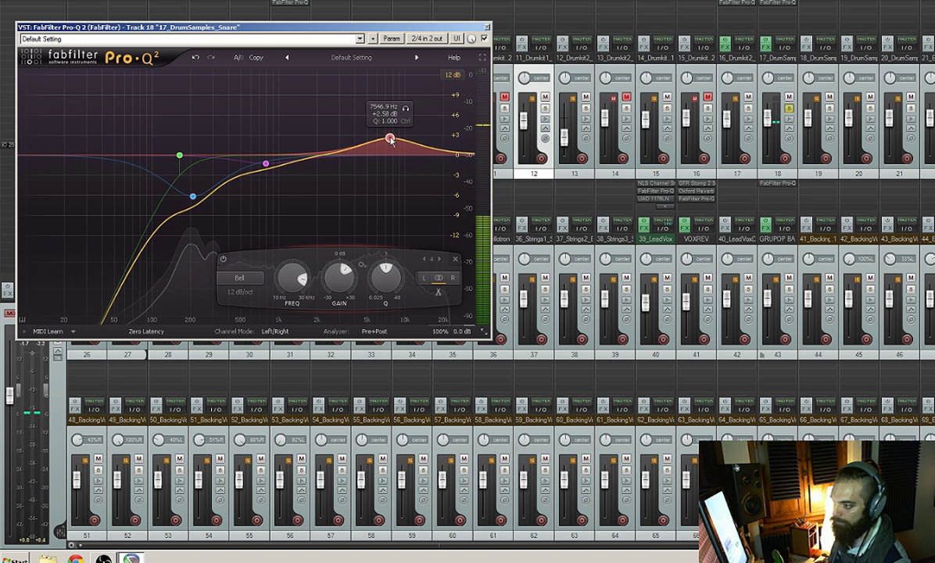
pyautogui.click(790, 107)
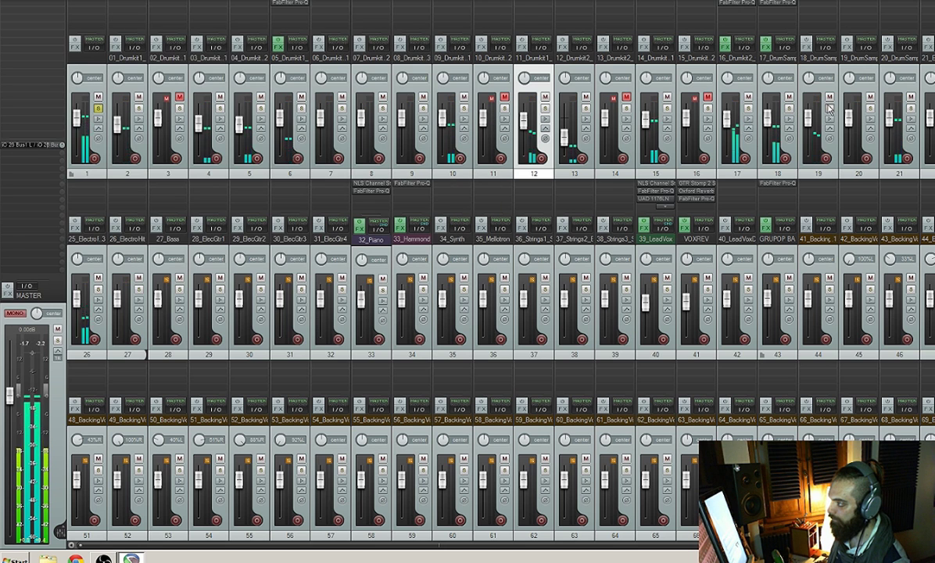
# Step: Solo 18_DrumSamples_HiHat, add the stereo FabFilter Pro-Q 2, and set a low cut raised to between 2 and 5 kHz
pyautogui.click(830, 109)
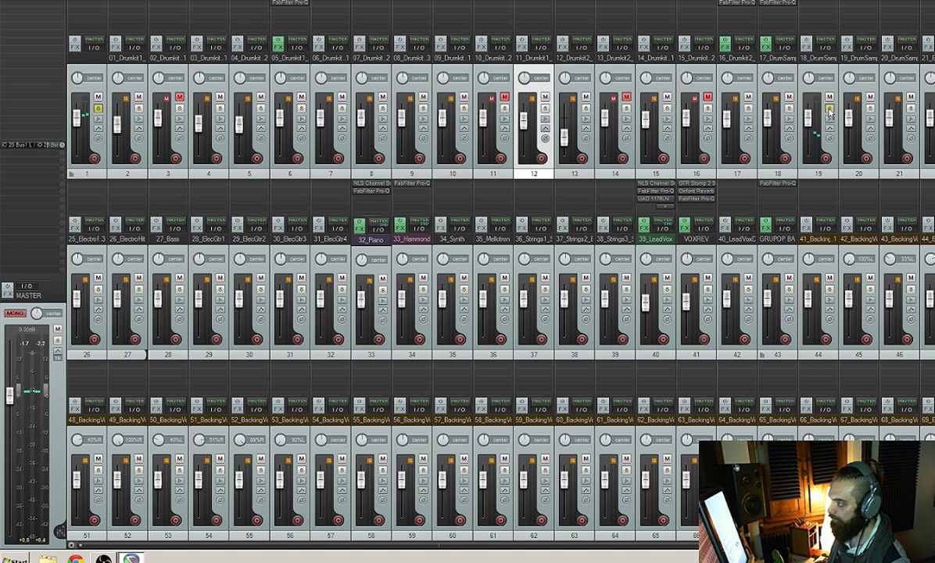
pyautogui.doubleClick(813, 9)
pyautogui.doubleClick(679, 376)
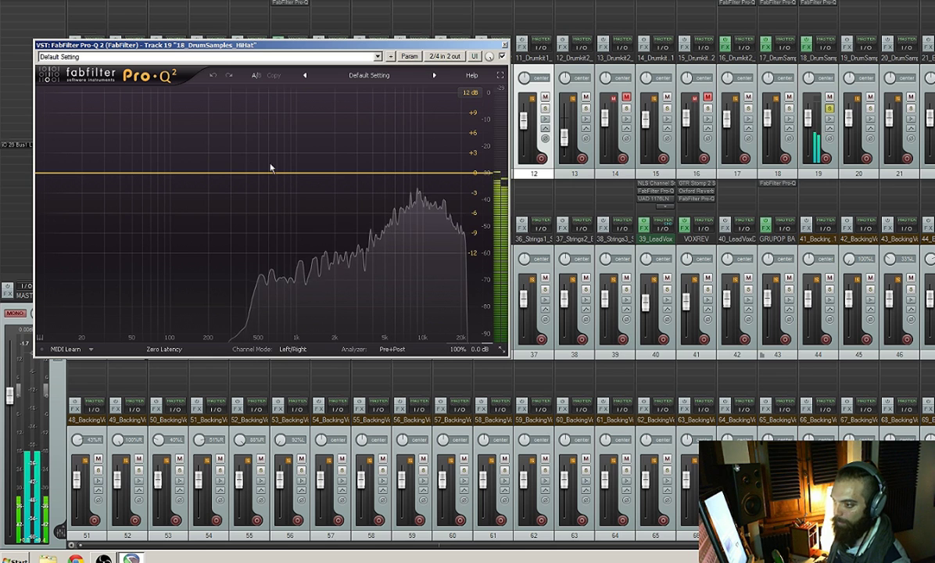
pyautogui.doubleClick(270, 171)
pyautogui.rightClick(269, 170)
pyautogui.click(356, 201)
pyautogui.moveTo(269, 170); pyautogui.dragTo(364, 163)
pyautogui.click(505, 46)
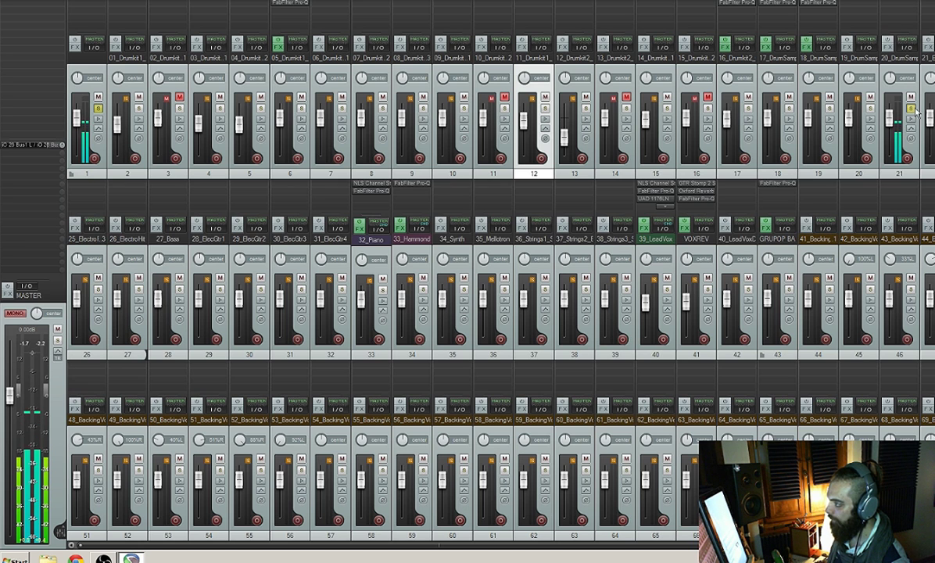
# Step: Add the stereo FabFilter Pro-Q 2 to 20_DrumSamples_Toms with a low cut at about 120 Hz and a Q of about 0.735
pyautogui.click(894, 7)
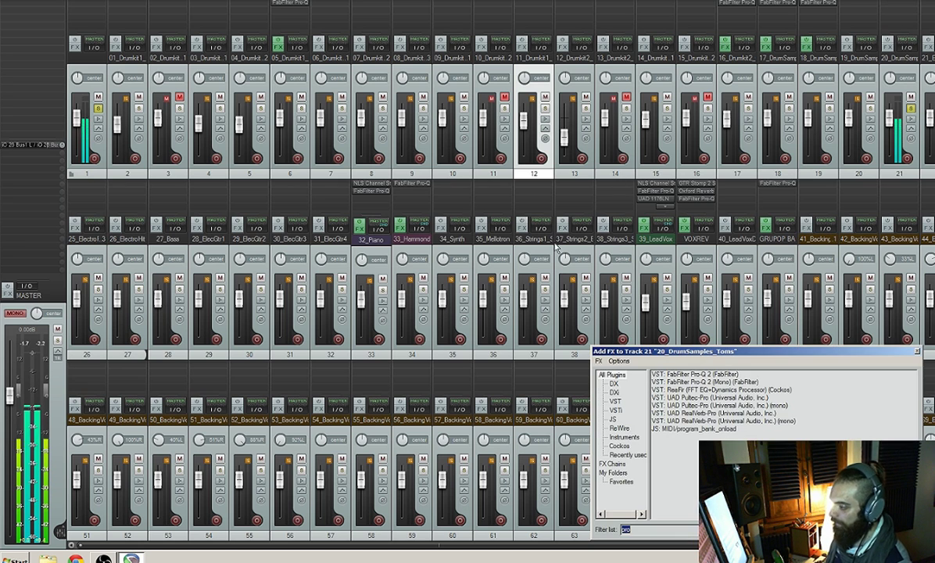
pyautogui.doubleClick(670, 374)
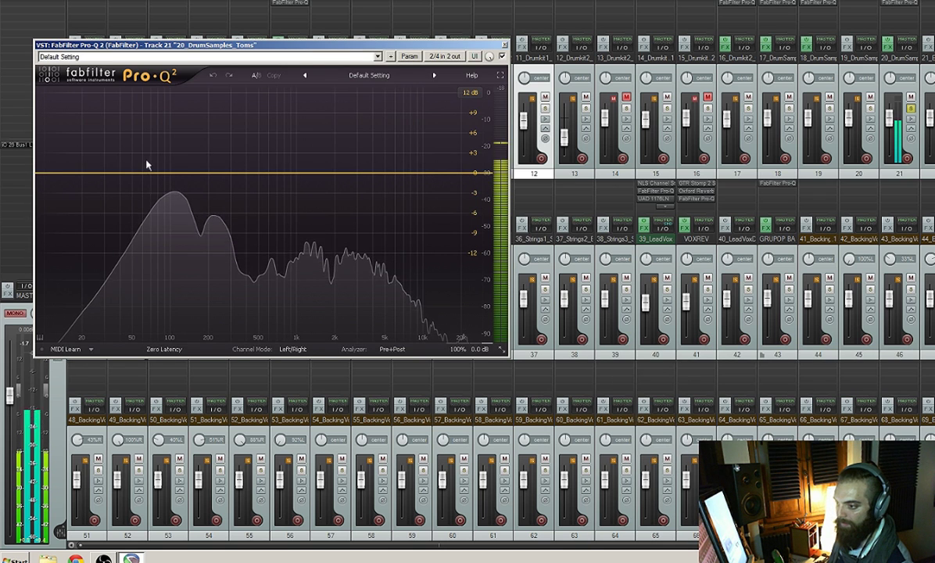
pyautogui.doubleClick(148, 162)
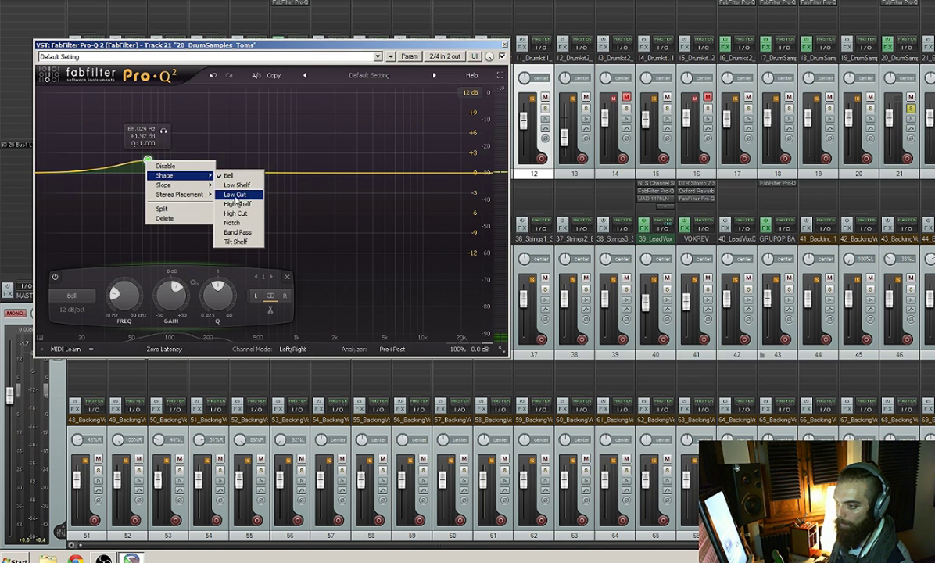
pyautogui.click(237, 203)
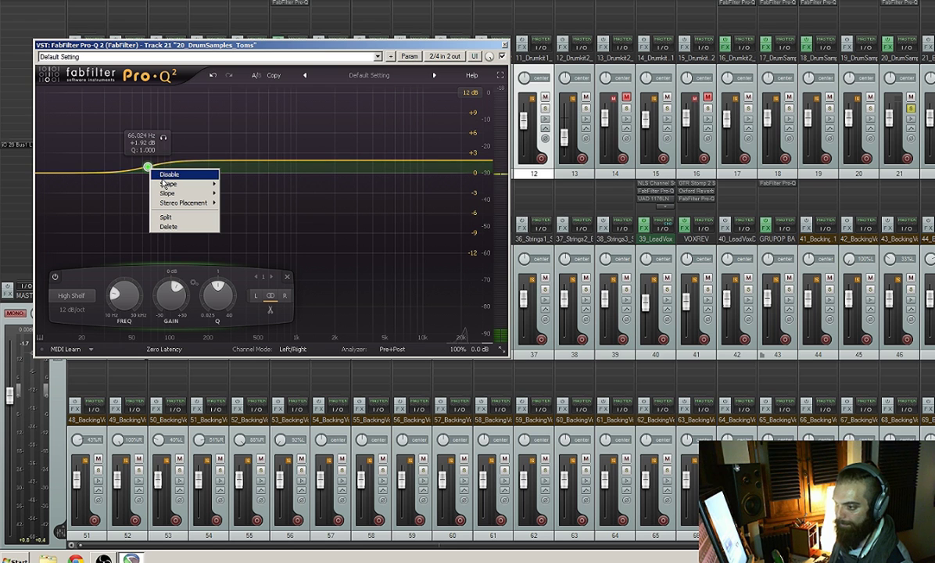
pyautogui.click(227, 204)
pyautogui.moveTo(148, 169); pyautogui.dragTo(184, 193)
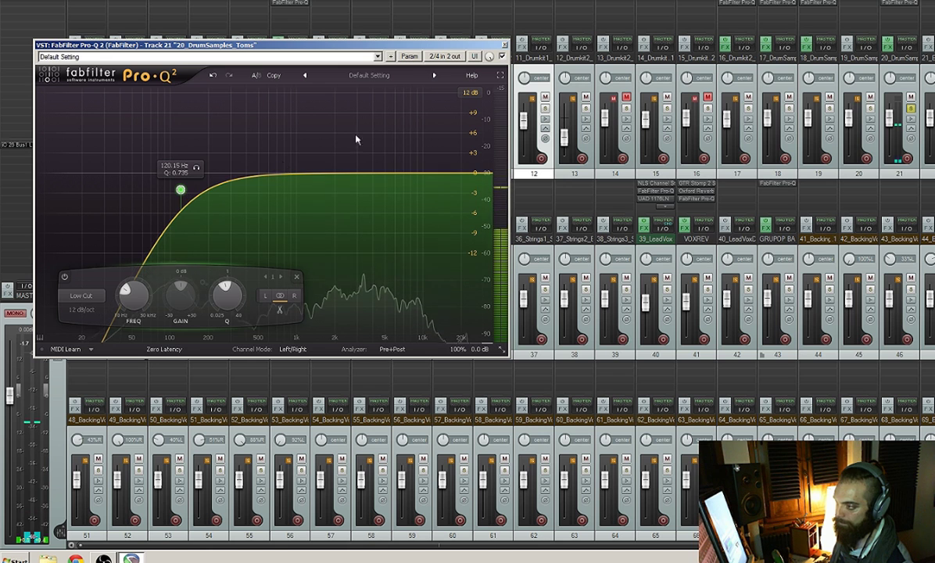
# Step: Cut the sampled toms by about 3.4 dB at 641 Hz and adjust another bell band in the upper mids
pyautogui.moveTo(317, 150); pyautogui.dragTo(272, 196)
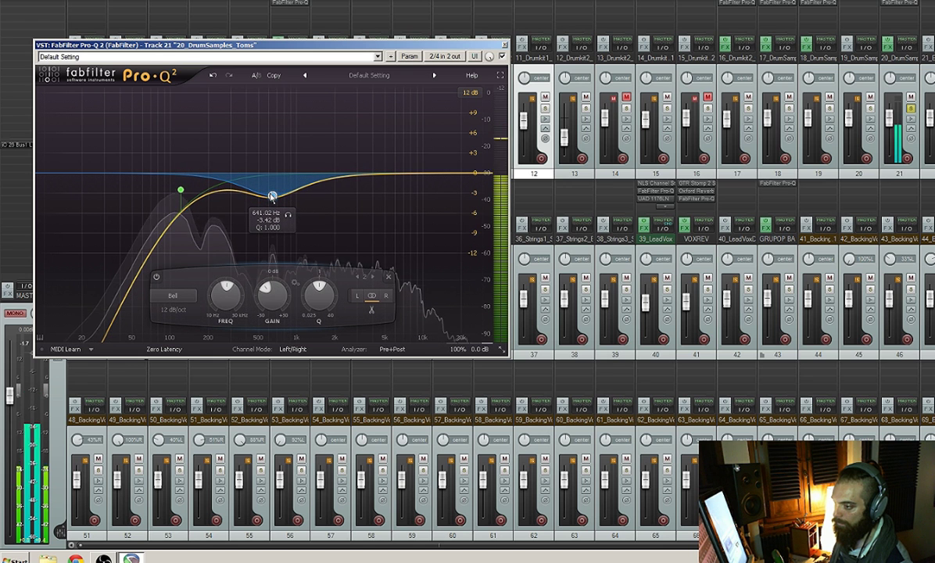
pyautogui.doubleClick(333, 151)
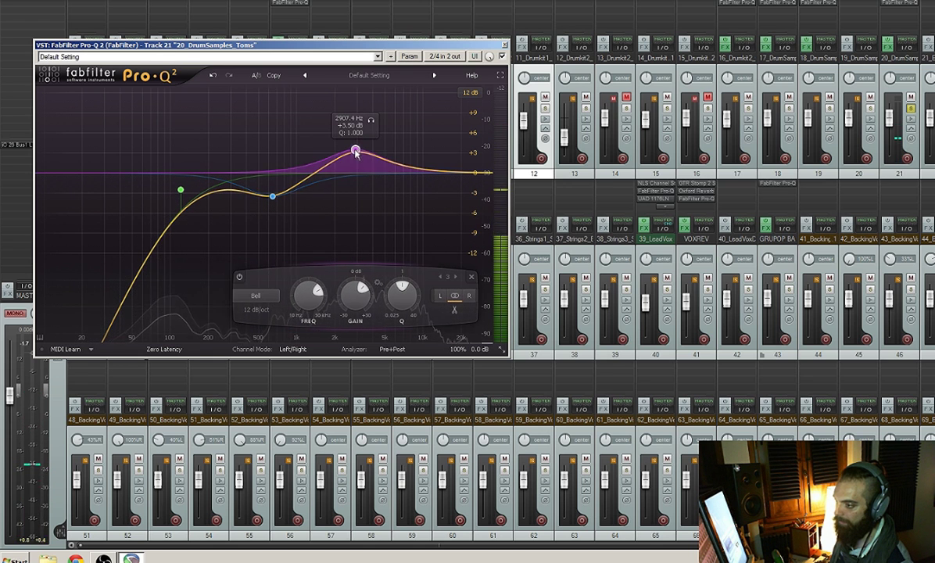
pyautogui.moveTo(333, 151); pyautogui.dragTo(330, 184)
pyautogui.click(505, 45)
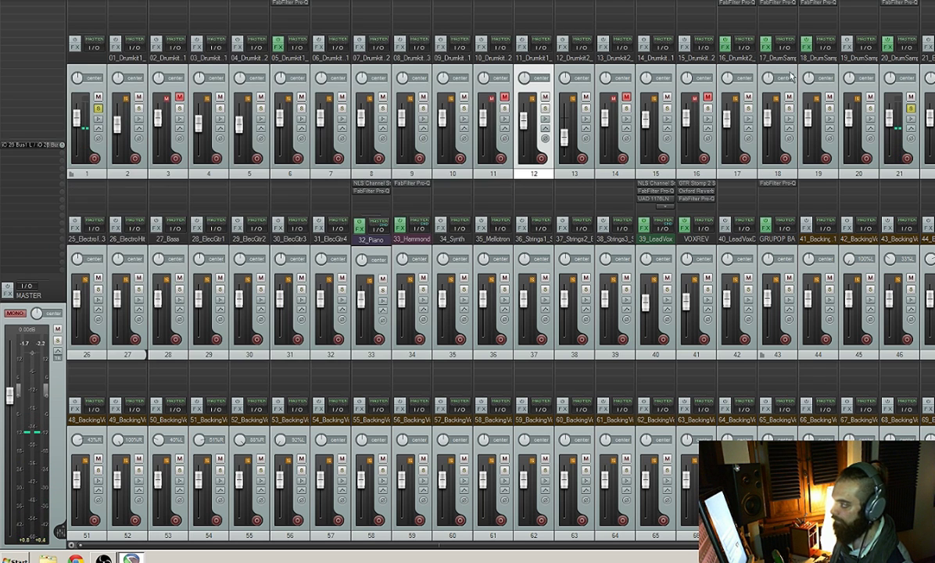
# Step: Clear the solo on 20_DrumSamples_Toms and audition track 22 briefly in solo within the drum mix
pyautogui.click(912, 109)
pyautogui.moveTo(296, 545); pyautogui.dragTo(429, 552)
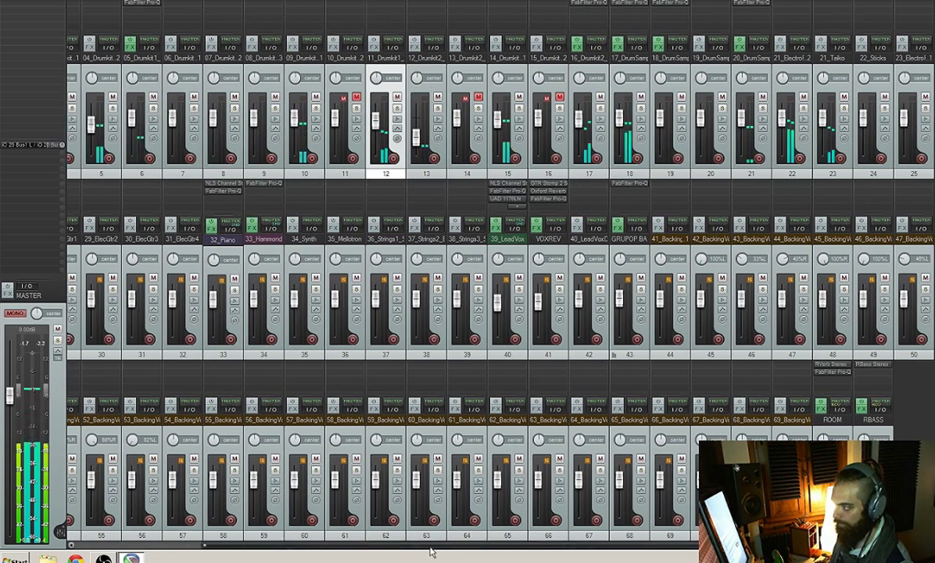
pyautogui.click(804, 109)
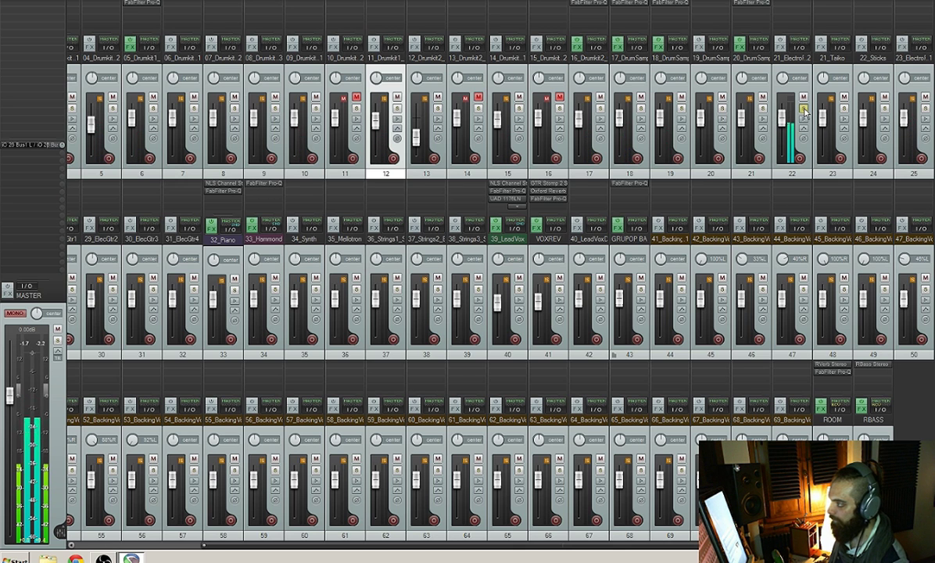
pyautogui.click(804, 109)
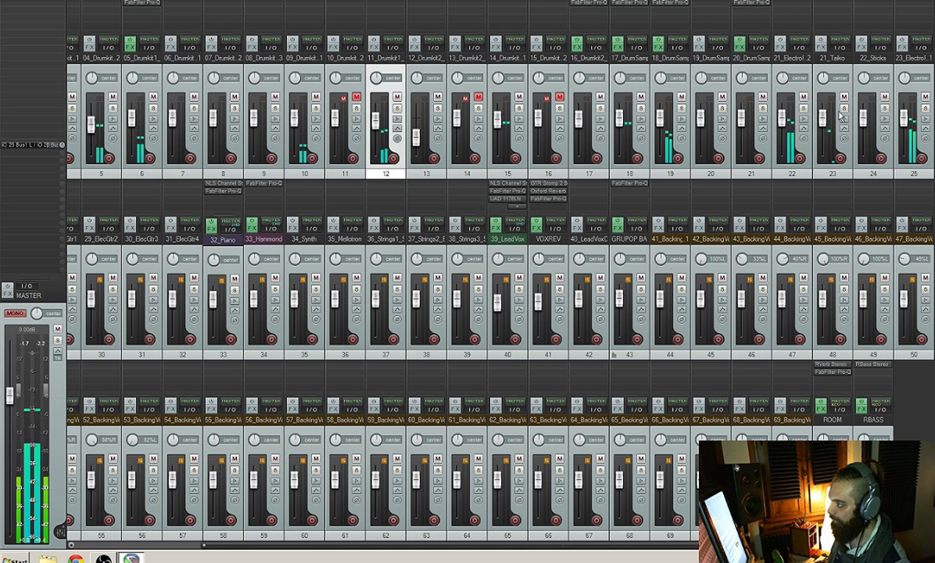
# Step: Solo 21_Taiko, add the stereo FabFilter Pro-Q 2, and set a low cut at about 57 Hz
pyautogui.click(844, 109)
pyautogui.click(821, 41)
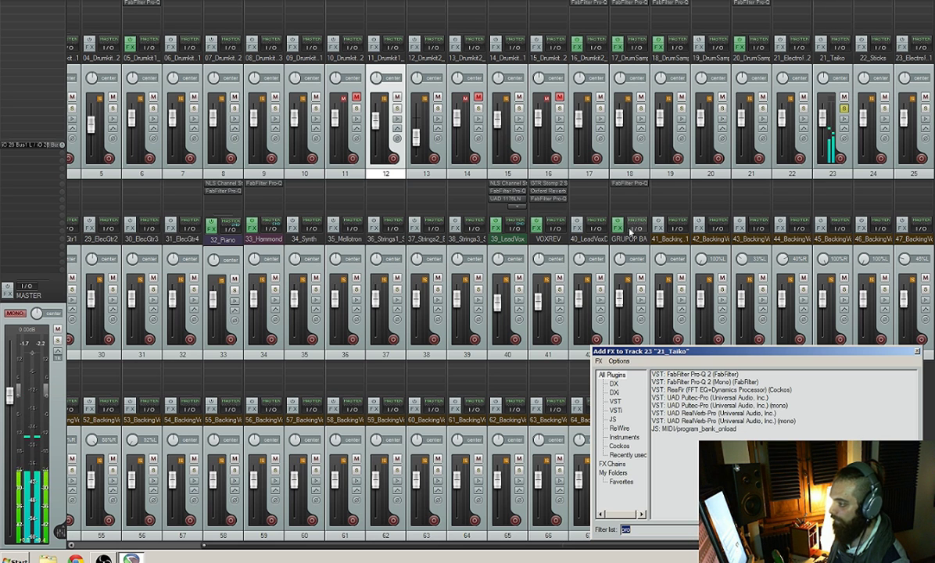
pyautogui.doubleClick(693, 375)
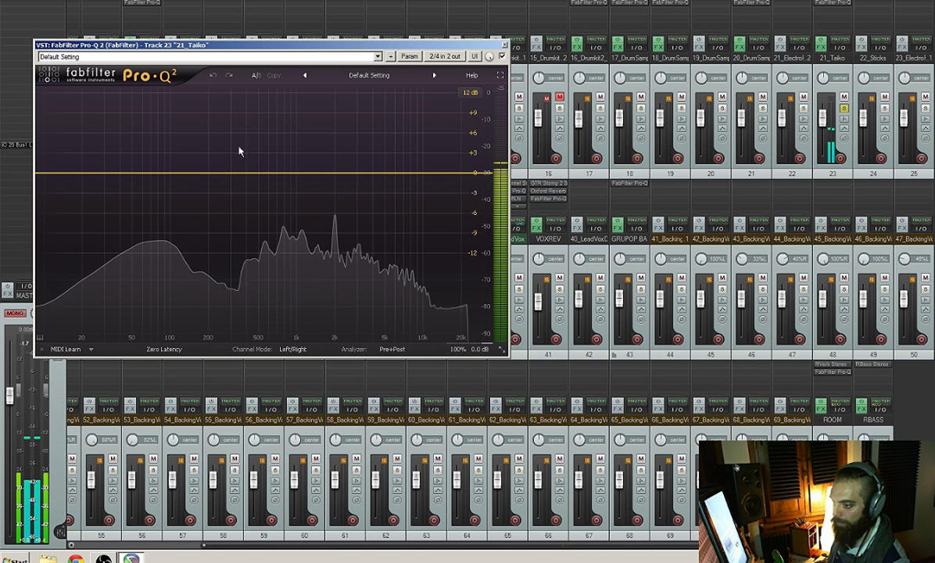
pyautogui.click(140, 172)
pyautogui.rightClick(141, 173)
pyautogui.moveTo(158, 190)
pyautogui.click(238, 208)
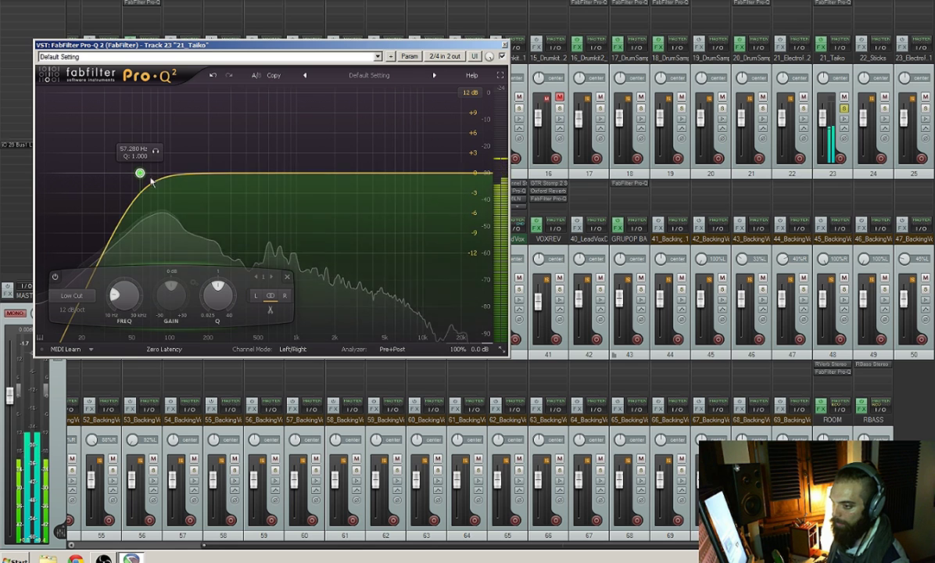
# Step: Shape the taiko with further EQ bands in the lows, low mids and upper mids, and clear its solo
pyautogui.moveTo(187, 164); pyautogui.dragTo(162, 202)
pyautogui.moveTo(223, 172); pyautogui.dragTo(360, 159)
pyautogui.moveTo(298, 140); pyautogui.dragTo(209, 196)
pyautogui.click(506, 45)
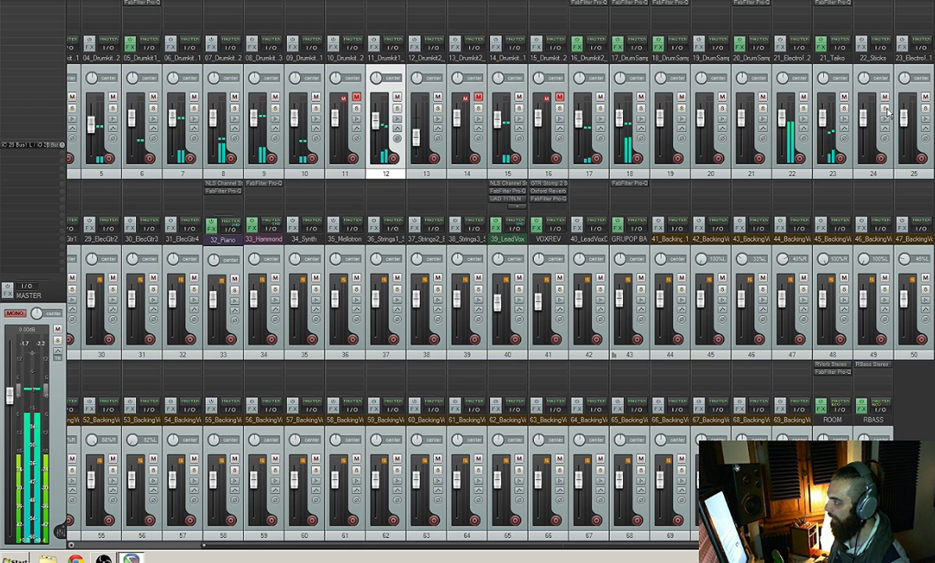
# Step: Audition 01_Drumkit1_KickIn briefly in solo within the drum mix
pyautogui.moveTo(406, 546); pyautogui.dragTo(253, 545)
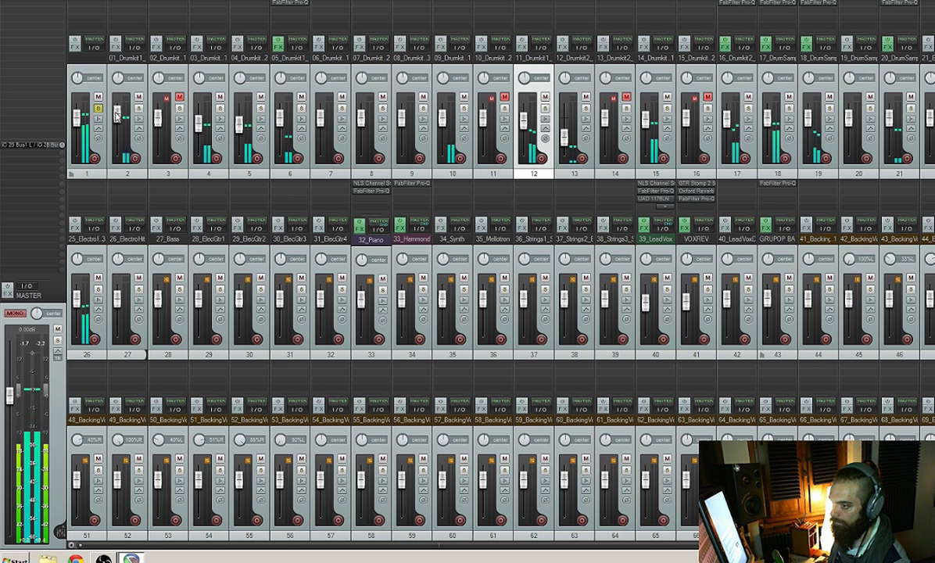
pyautogui.click(139, 109)
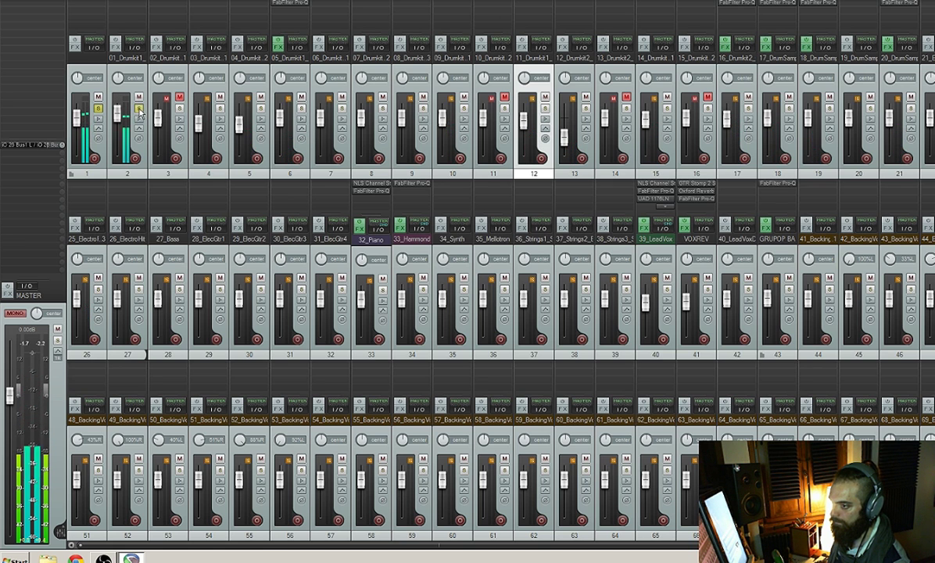
pyautogui.click(140, 110)
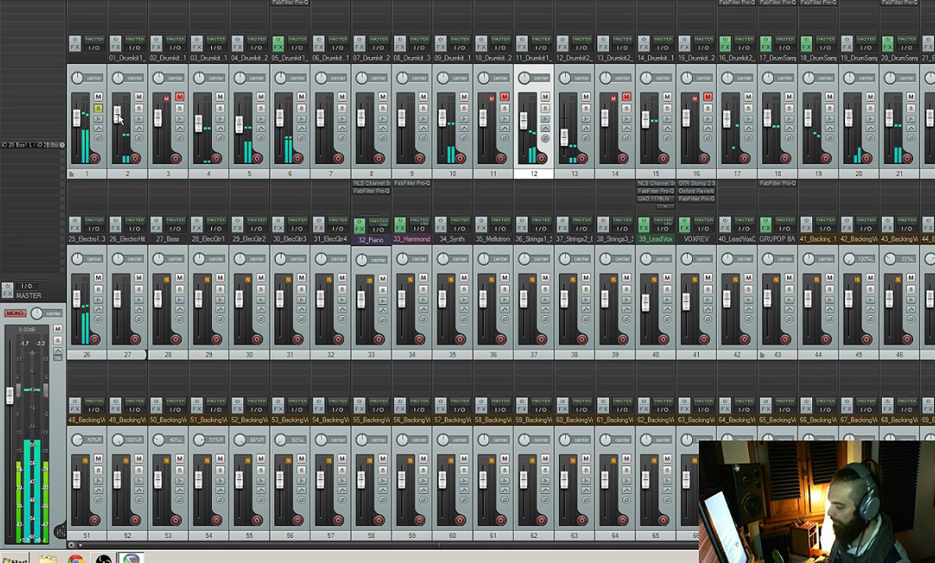
# Step: Stop playback and add the stereo UAD 1176LN to 01_Drumkit1_KickIn
pyautogui.press('space')
pyautogui.click(129, 4)
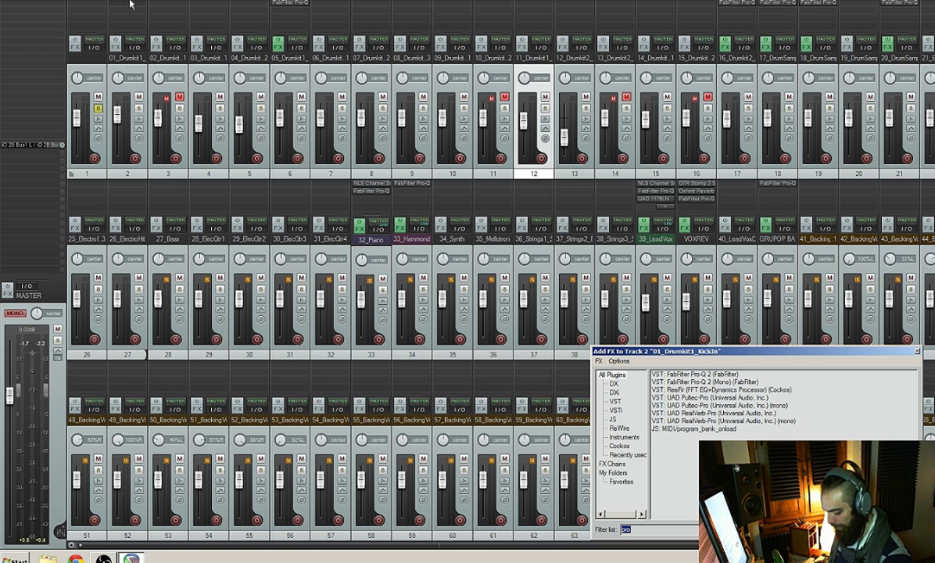
pyautogui.write('76')
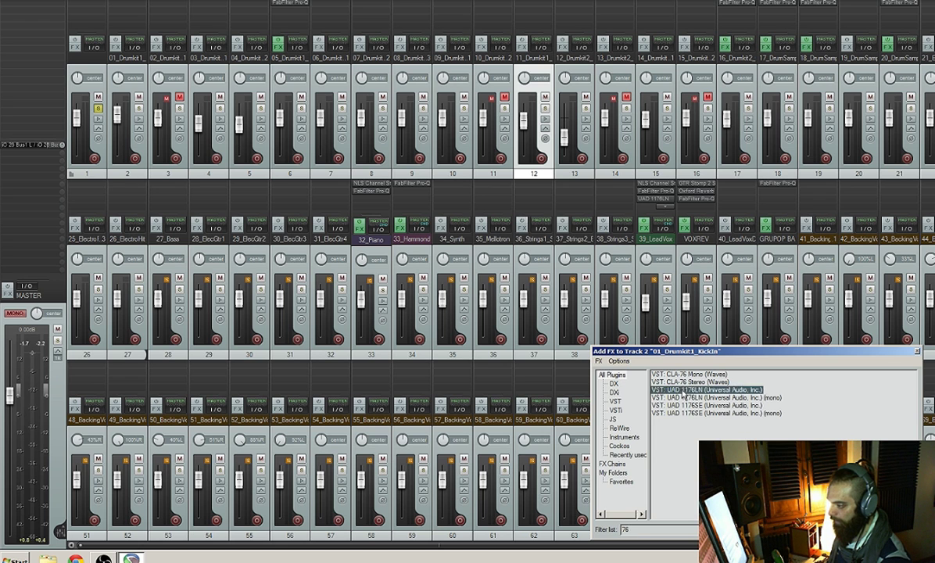
pyautogui.doubleClick(682, 390)
pyautogui.moveTo(190, 47); pyautogui.dragTo(446, 242)
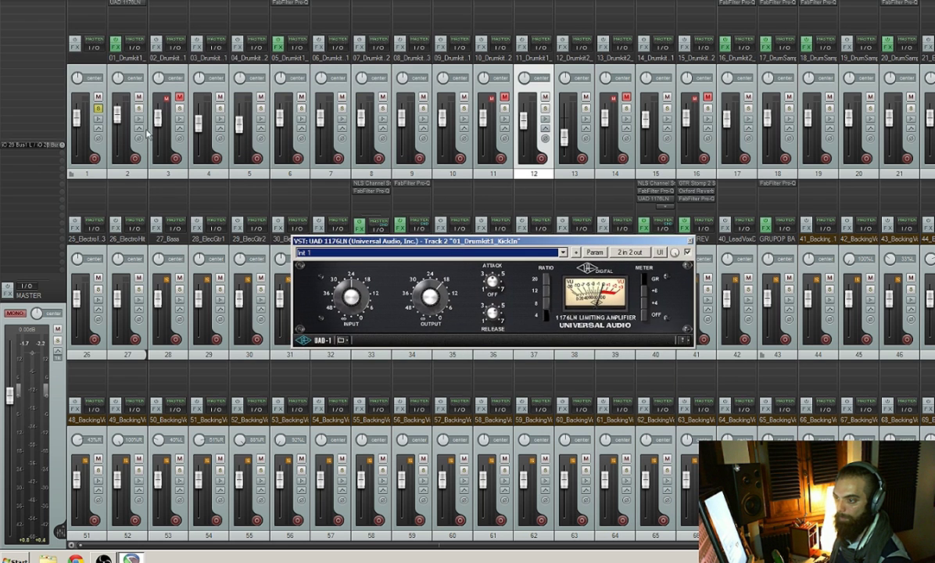
# Step: Play the kick in solo, set the 1176LN input to about 18, adjust its output and compare it with bypass
pyautogui.click(139, 108)
pyautogui.press('space')
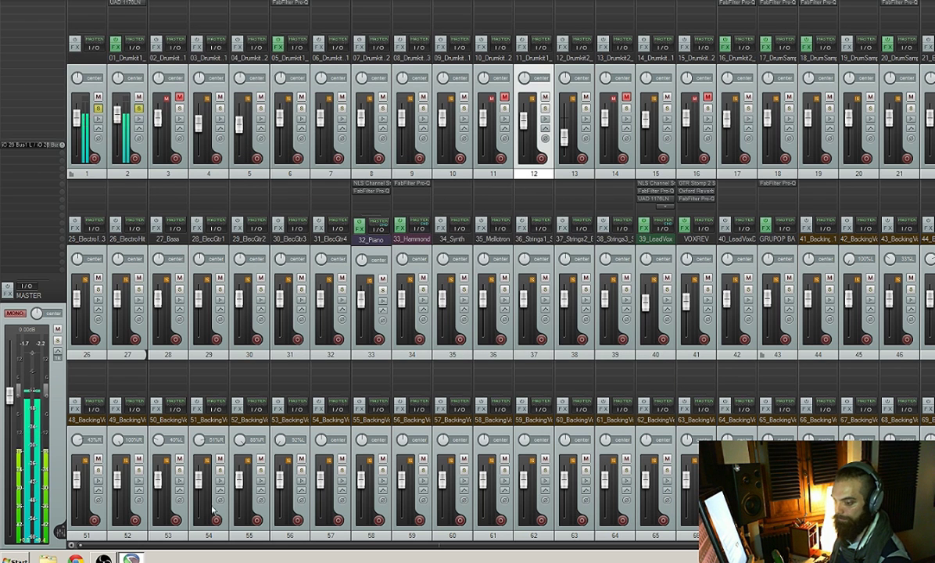
pyautogui.click(131, 6)
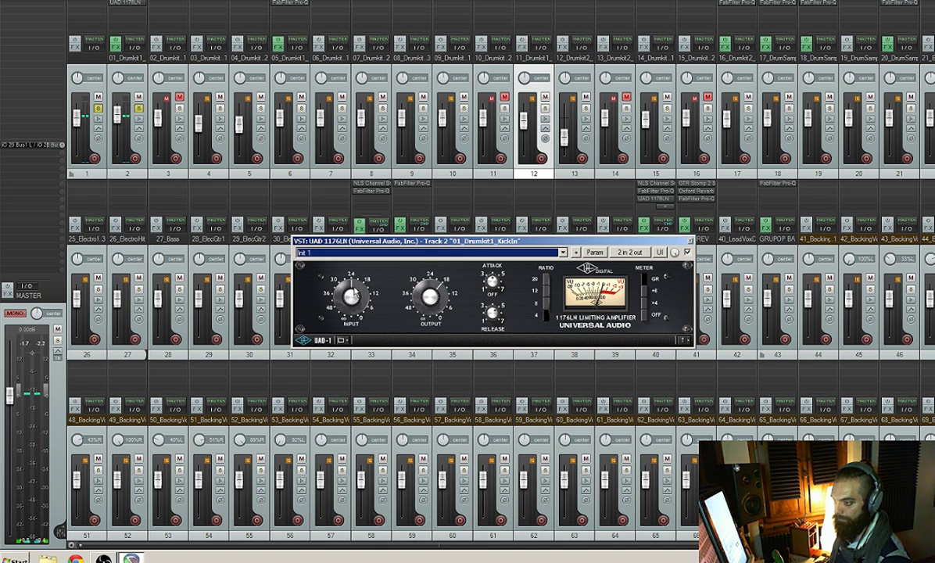
pyautogui.click(363, 286)
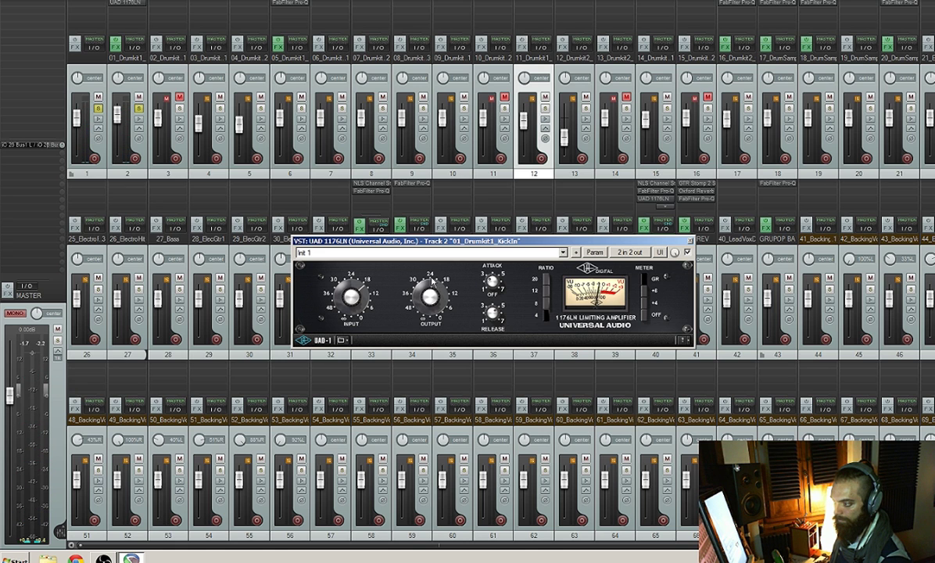
pyautogui.click(687, 252)
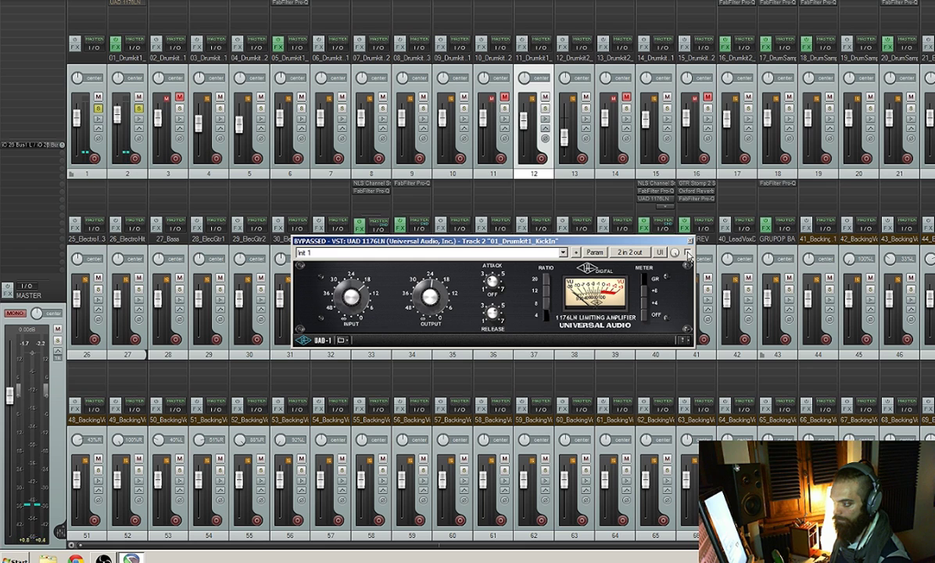
pyautogui.click(688, 252)
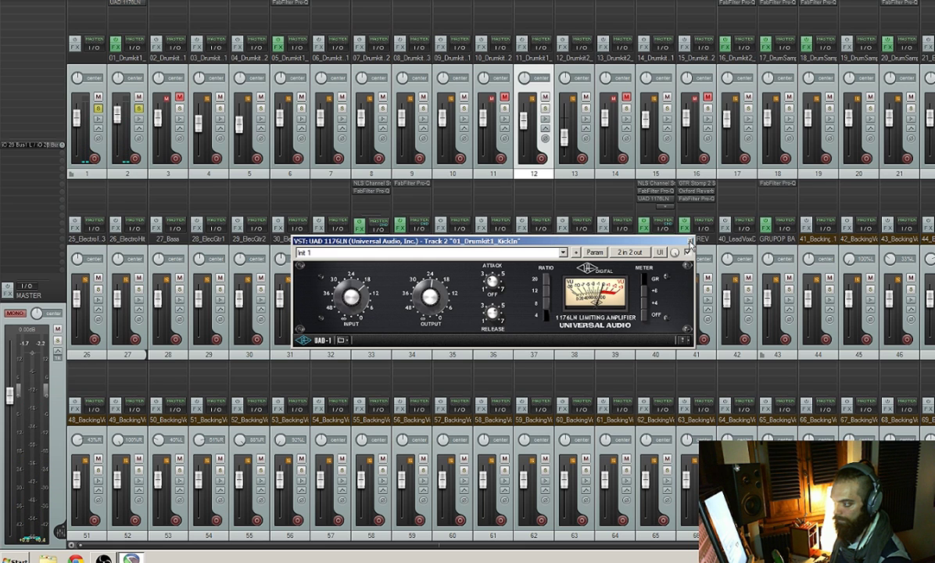
pyautogui.click(690, 242)
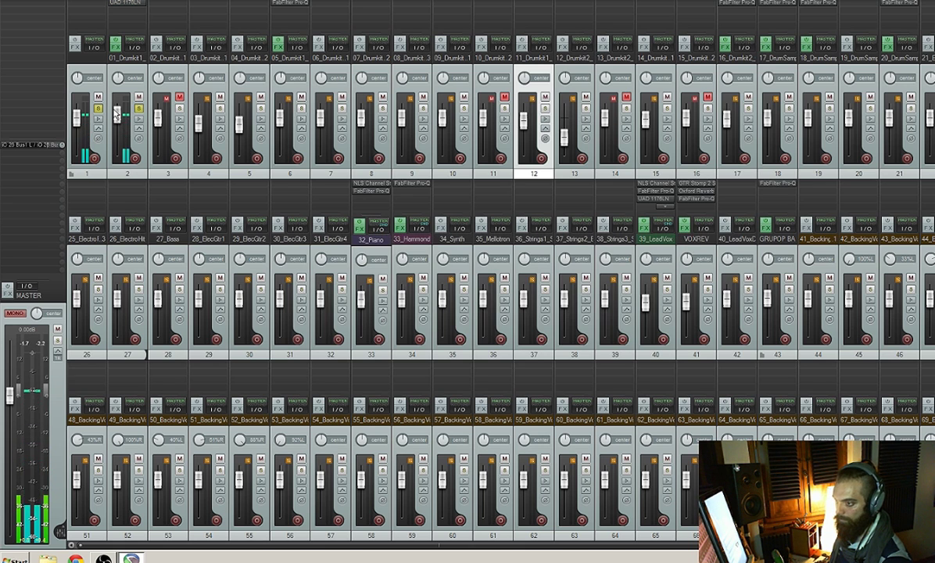
# Step: Add the stereo FabFilter Pro-Q 2 after the kick's compressor with a low cut at about 60 Hz
pyautogui.doubleClick(133, 20)
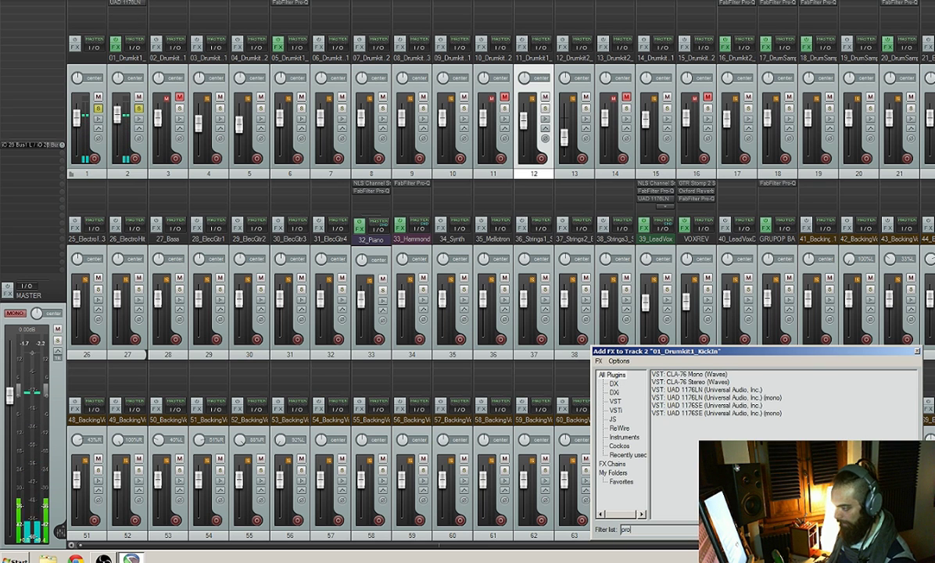
pyautogui.doubleClick(681, 375)
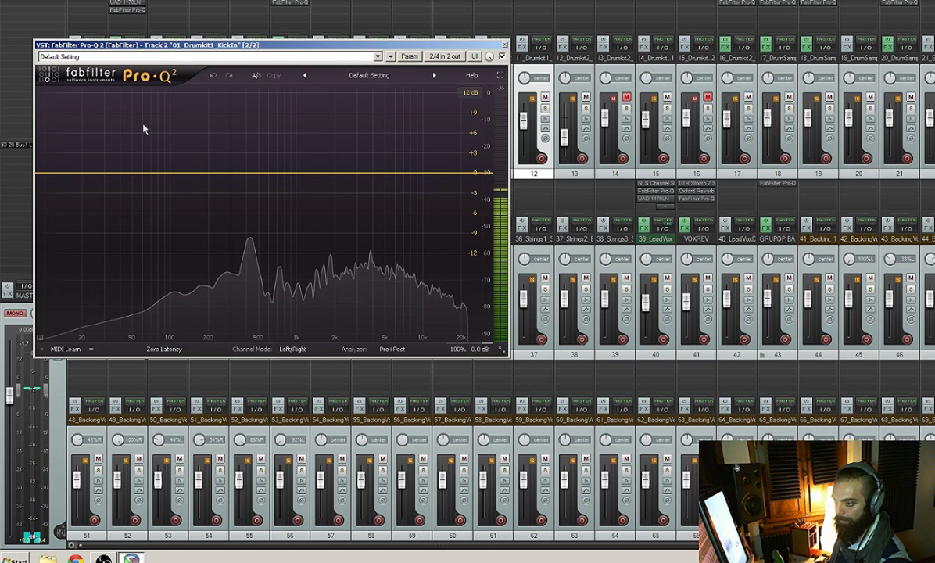
pyautogui.click(142, 175)
pyautogui.rightClick(143, 175)
pyautogui.moveTo(164, 192)
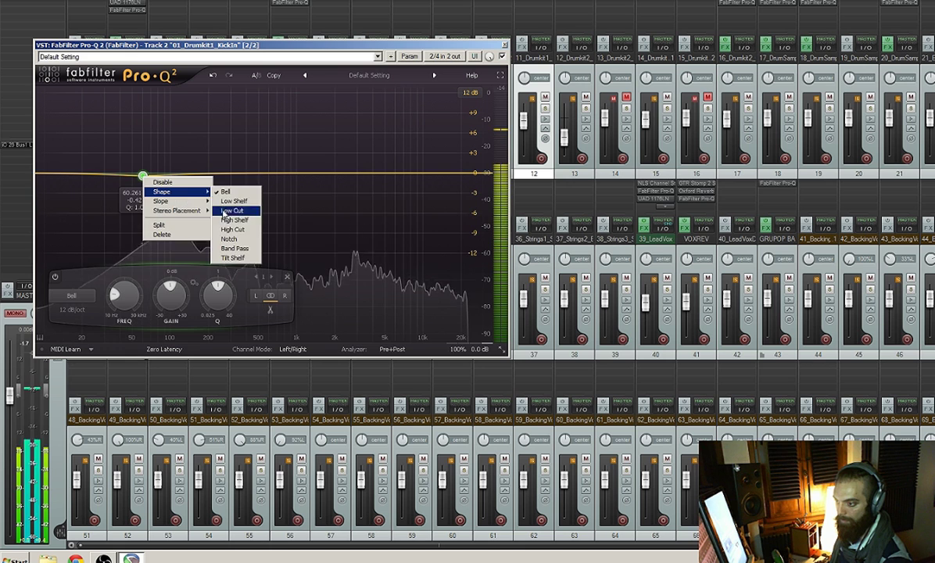
pyautogui.click(240, 208)
# Step: Cut the kick about 5 dB near 260 Hz, boost it slightly near 100 Hz and by 1.58 dB at 2907 Hz, and clear its solo
pyautogui.moveTo(141, 174); pyautogui.dragTo(225, 208)
pyautogui.moveTo(279, 180); pyautogui.dragTo(356, 164)
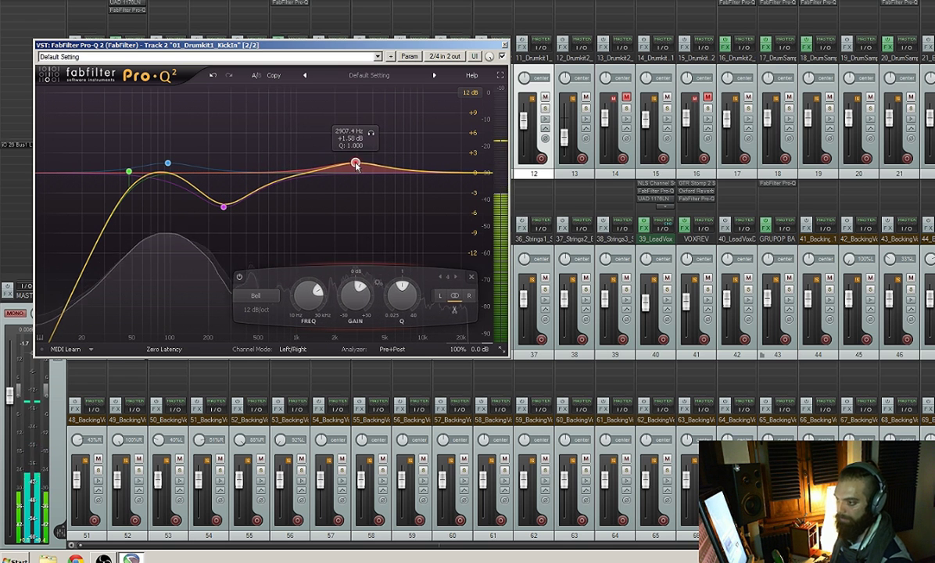
pyautogui.click(505, 45)
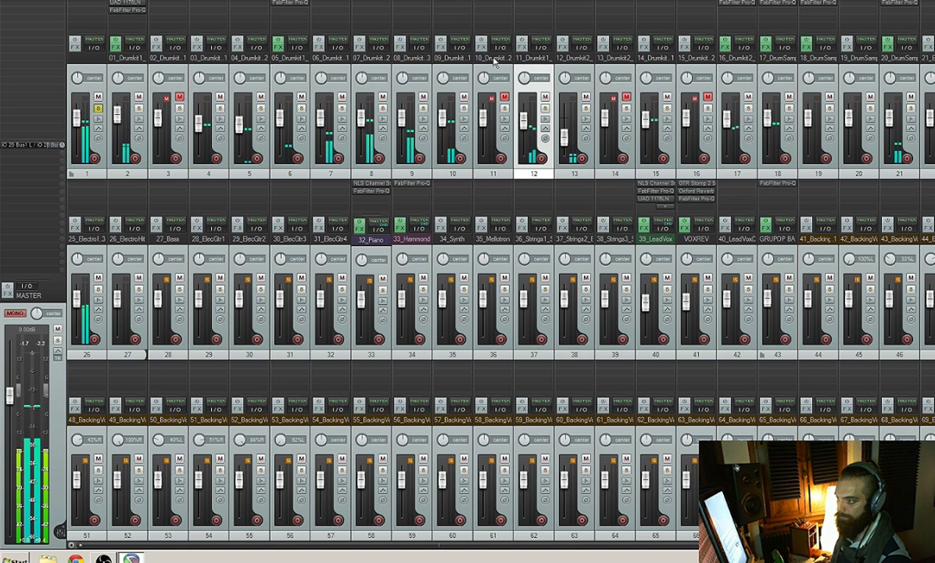
# Step: Solo 09_Drumkit2_RoomMono1 and add the Waves CLA-3A Stereo compressor
pyautogui.click(463, 109)
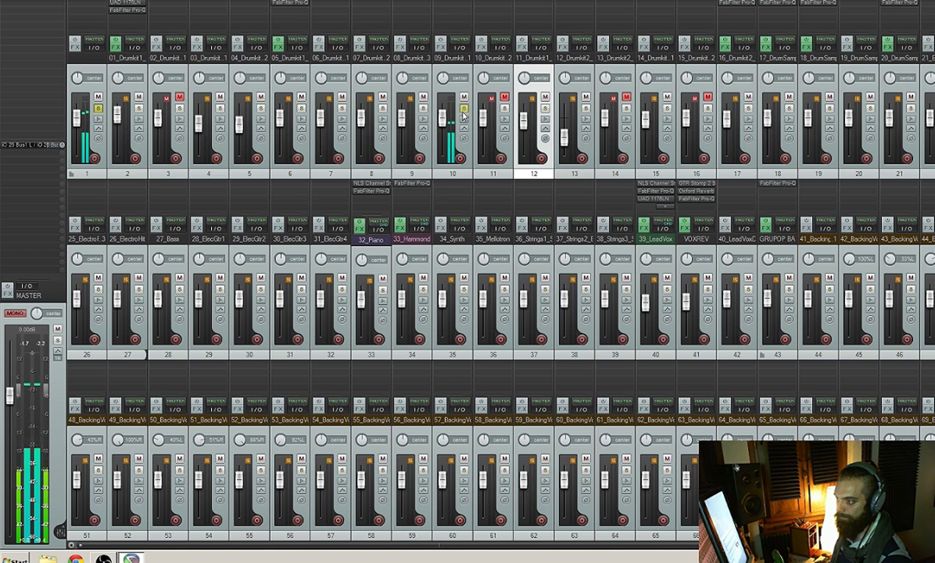
pyautogui.click(452, 64)
pyautogui.press('f')
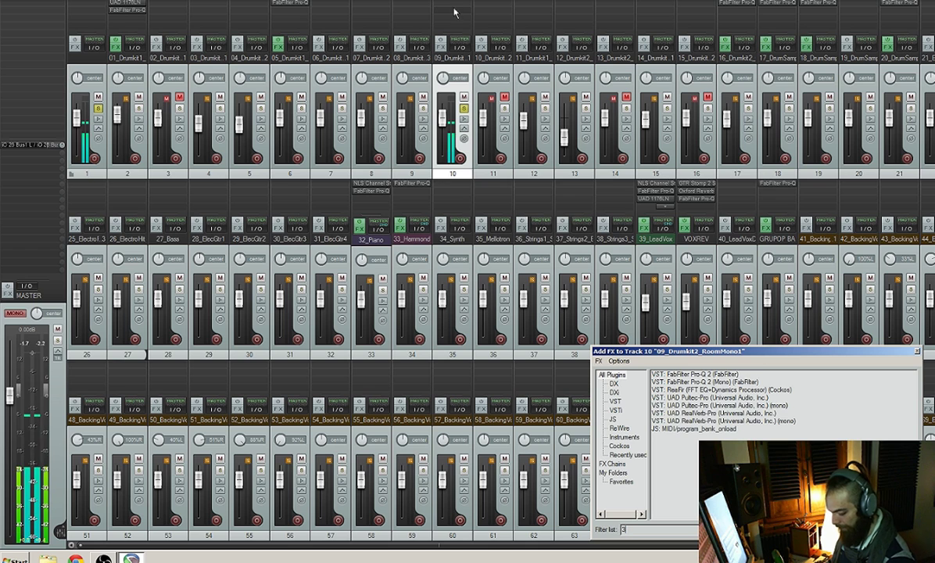
pyautogui.write('3a')
pyautogui.doubleClick(688, 382)
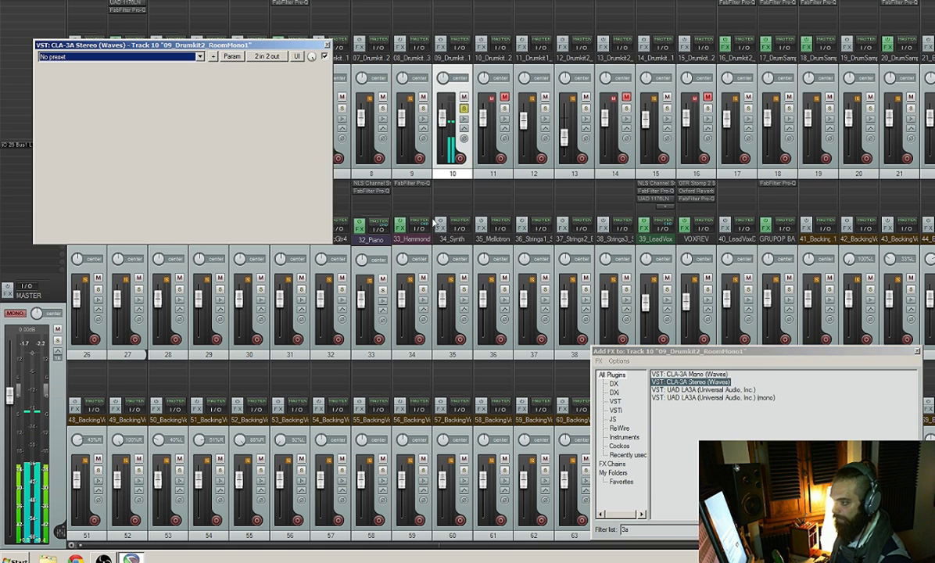
# Step: Set the room mic's CLA-3A peak reduction to about 9 and gain to about 6, and compare it with bypass
pyautogui.moveTo(284, 141); pyautogui.dragTo(284, 118)
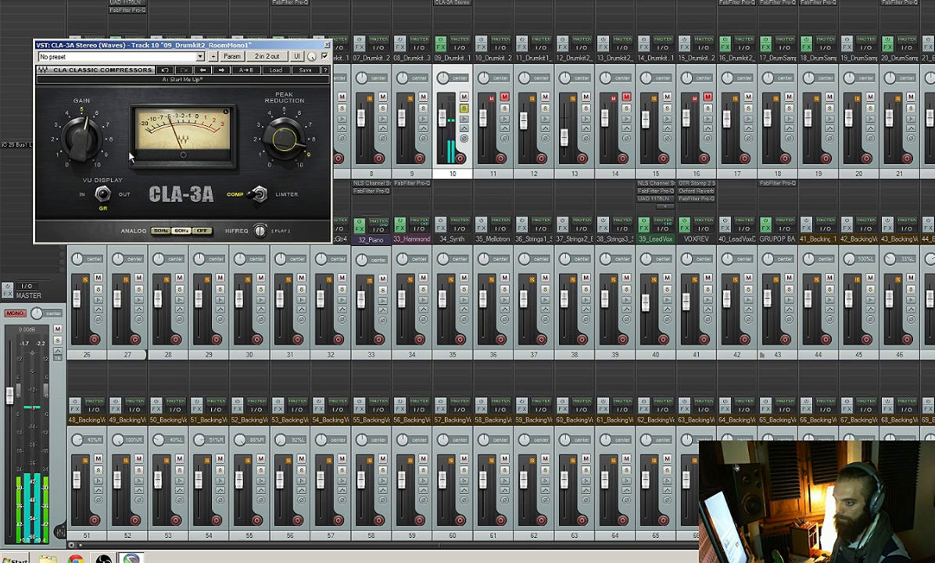
pyautogui.click(325, 57)
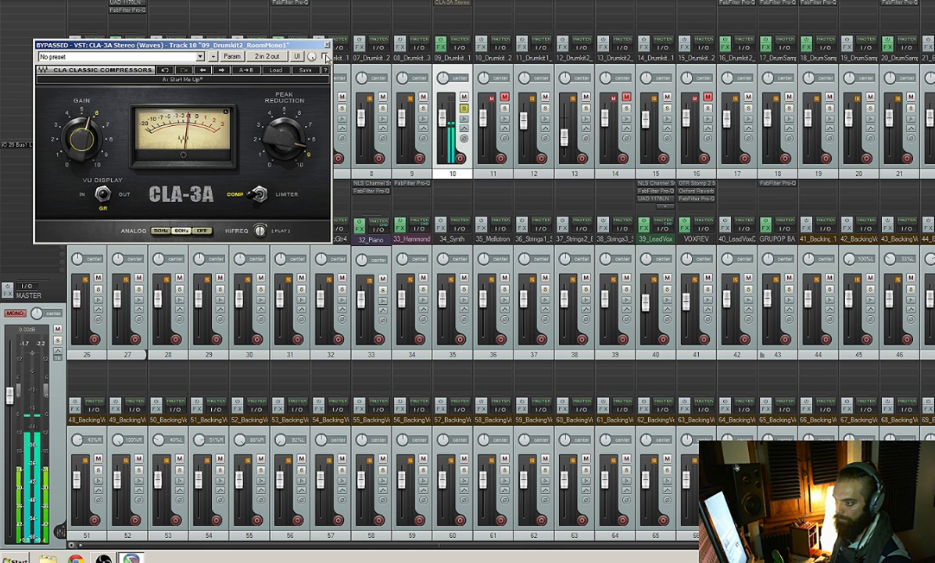
pyautogui.click(325, 57)
pyautogui.click(327, 45)
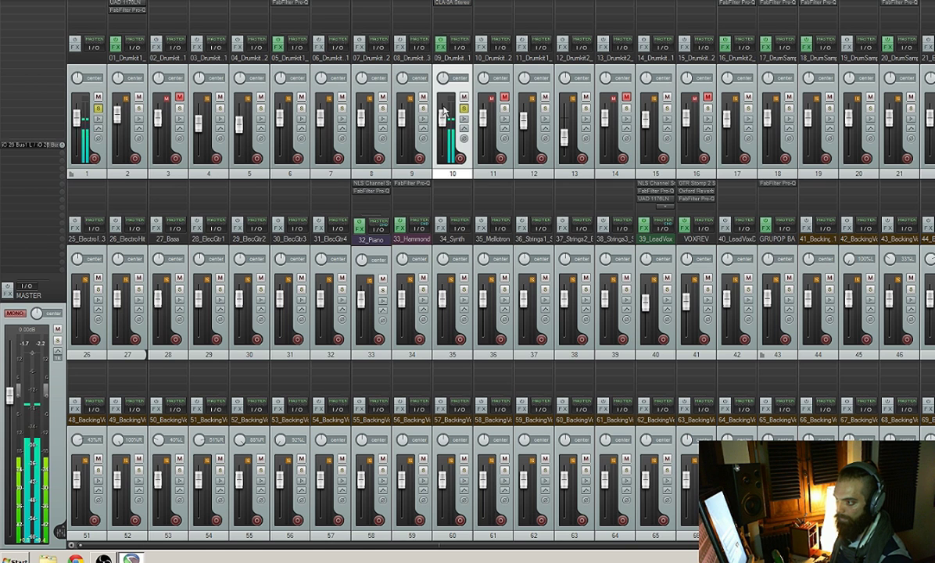
# Step: Add the stereo UAD 1176LN after the CLA-3A on 09_Drumkit2_RoomMono1
pyautogui.doubleClick(450, 16)
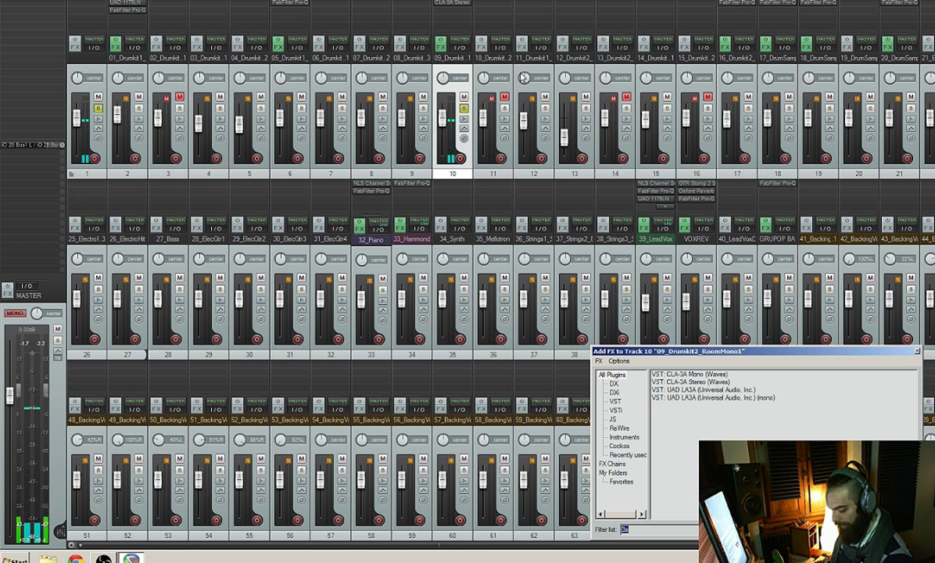
pyautogui.write('76')
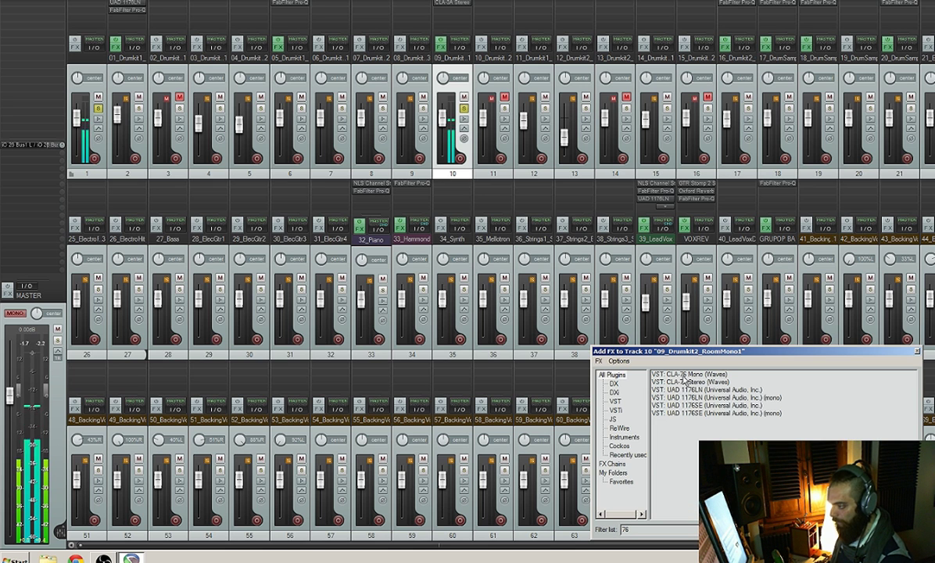
pyautogui.doubleClick(681, 391)
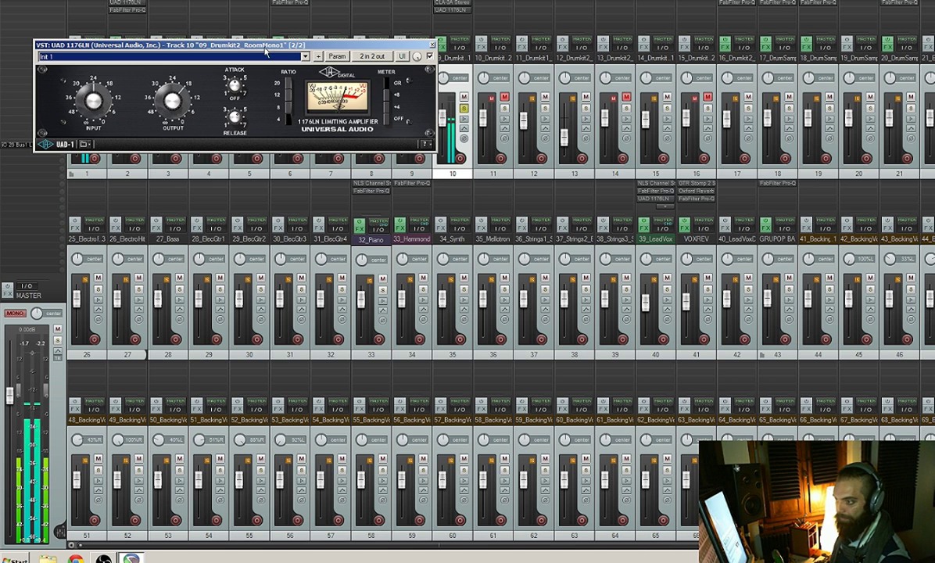
pyautogui.moveTo(266, 51); pyautogui.dragTo(492, 266)
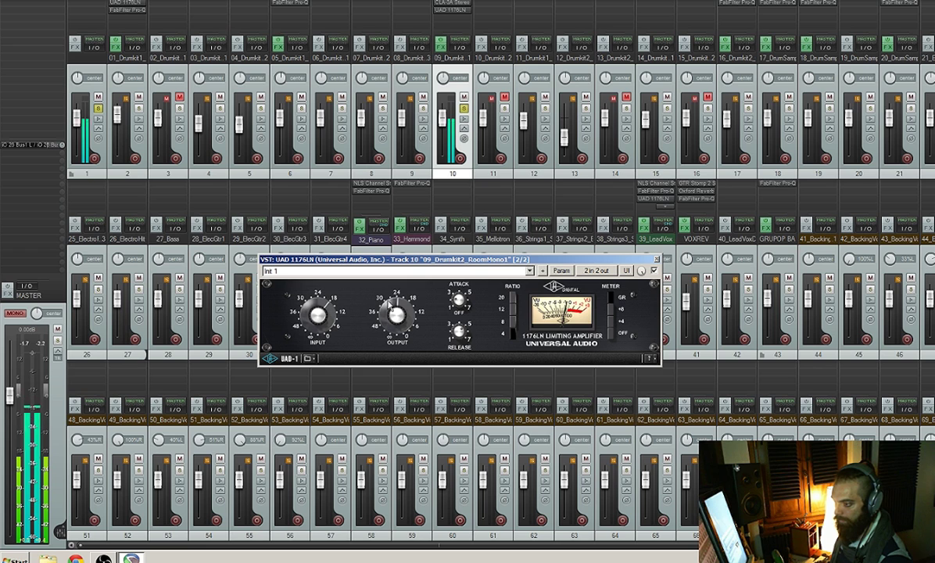
# Step: Compare the room mic with the 1176LN bypassed and active, leave it active, and clear the track's solo
pyautogui.click(655, 270)
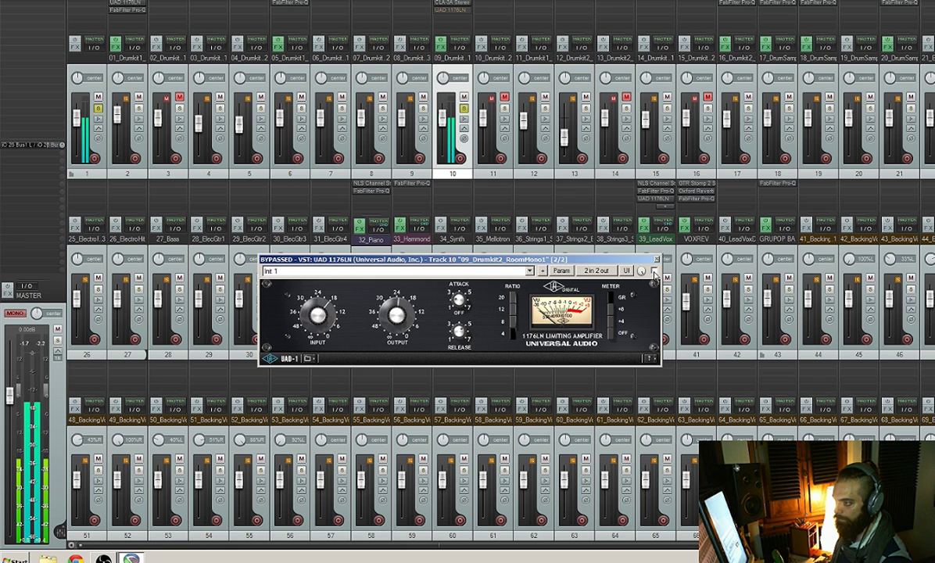
pyautogui.click(654, 270)
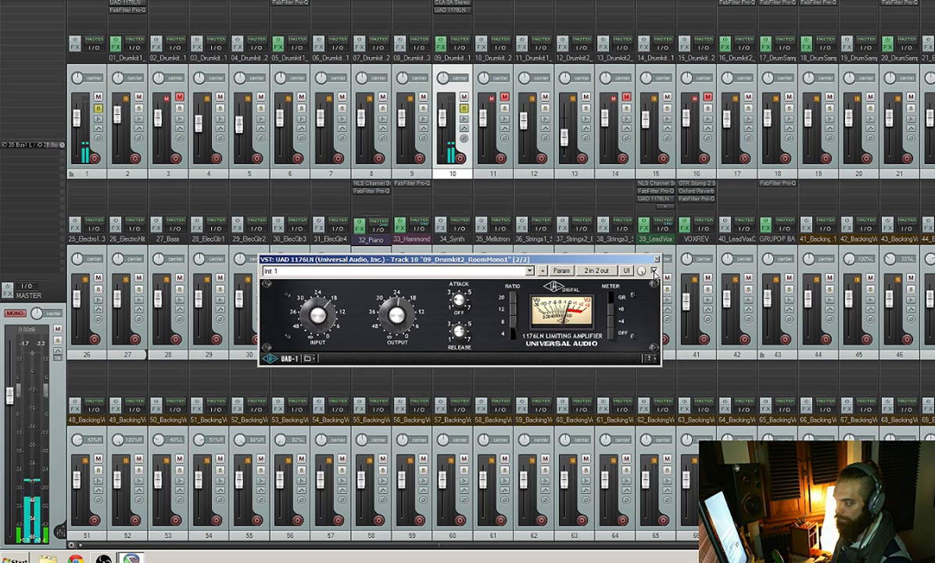
pyautogui.click(657, 260)
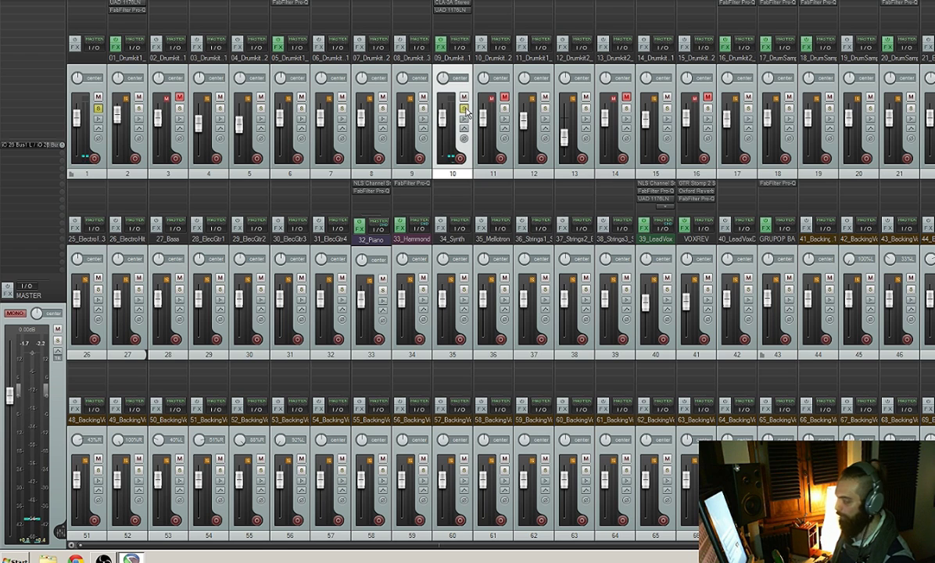
pyautogui.click(465, 109)
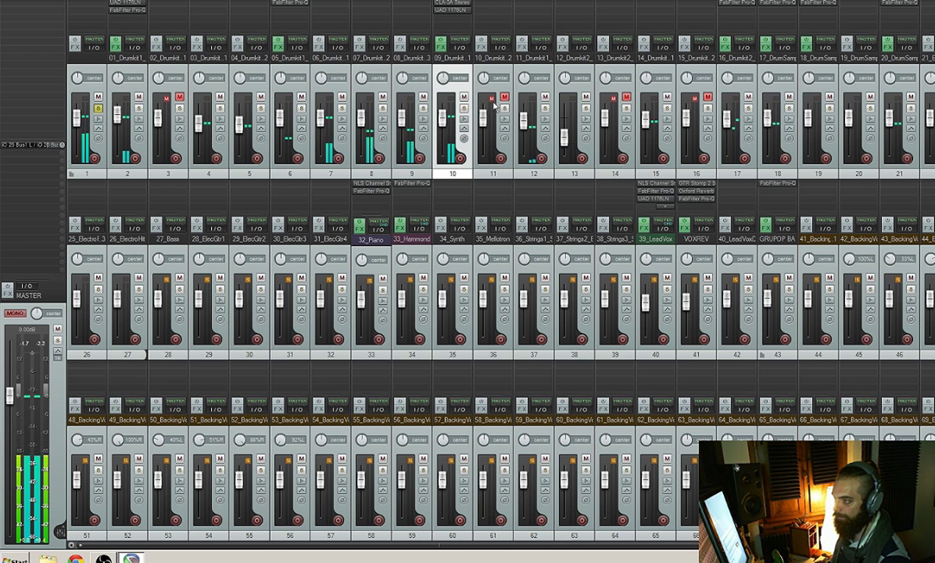
# Step: Solo 11_Drumkit1_RoomStereo and add the Waves L2 Stereo limiter to it
pyautogui.click(545, 109)
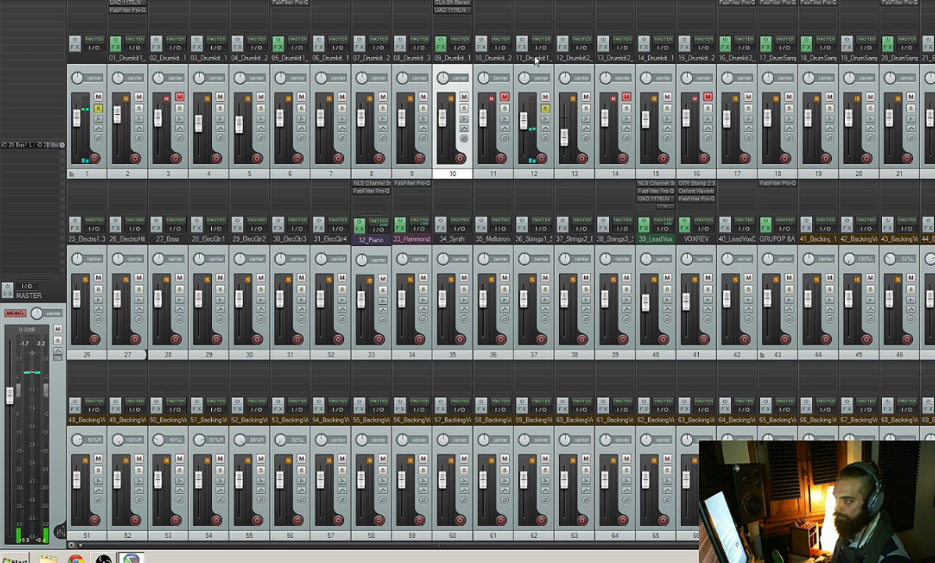
pyautogui.click(535, 19)
pyautogui.doubleClick(535, 19)
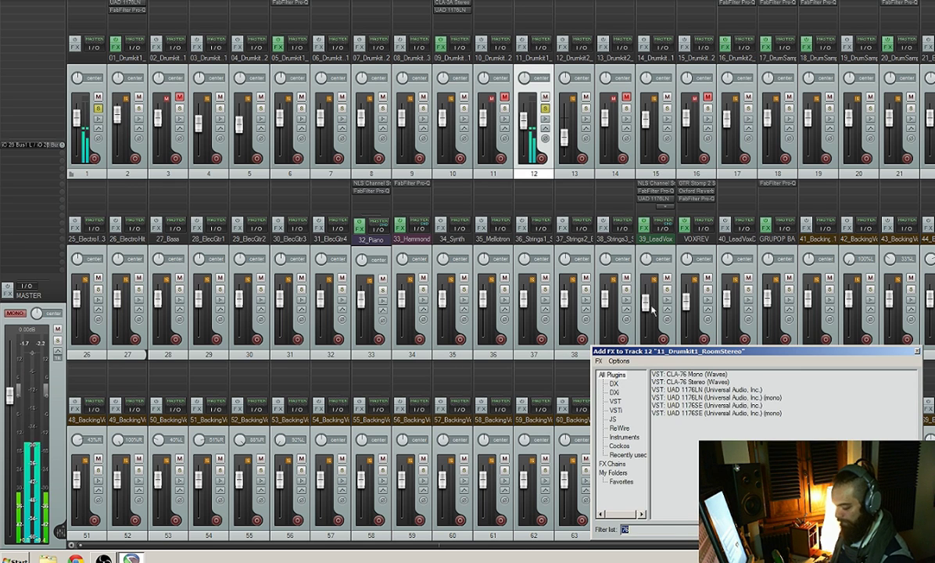
pyautogui.doubleClick(676, 383)
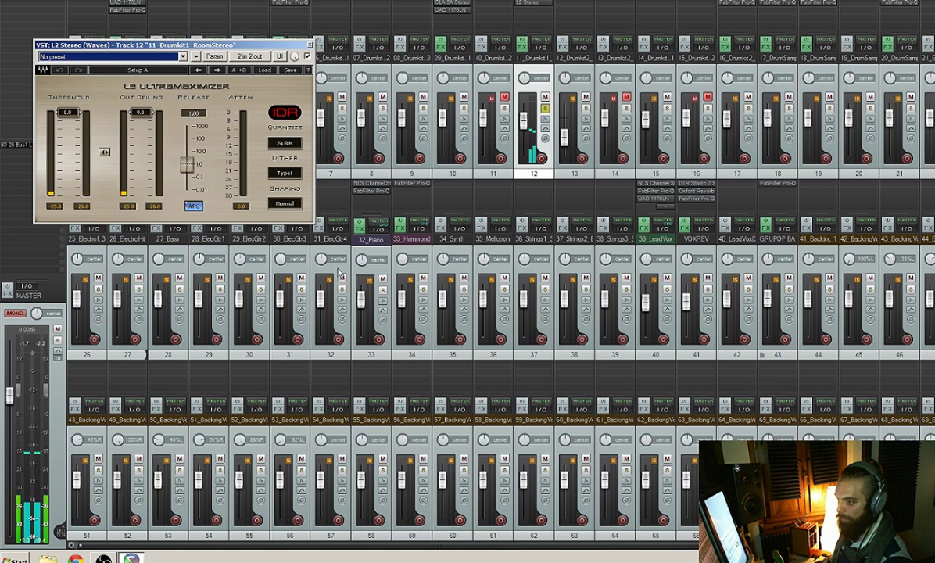
# Step: Lower the L2's threshold to its minimum with the output ceiling at about -24 dB, and compare the room track with bypass
pyautogui.moveTo(104, 151)
pyautogui.mouseDown()
pyautogui.moveTo(104, 176)
pyautogui.moveTo(104, 154)
pyautogui.mouseUp()
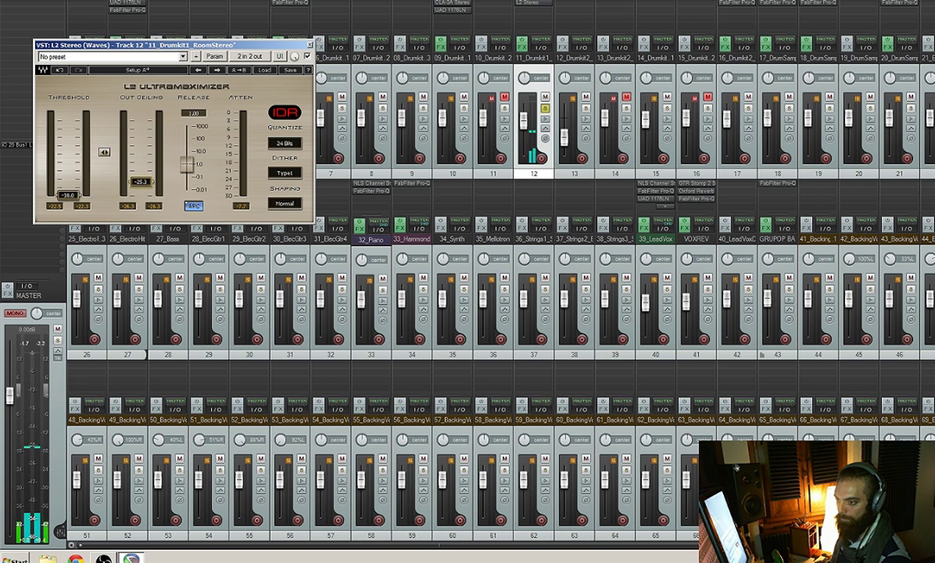
pyautogui.click(308, 57)
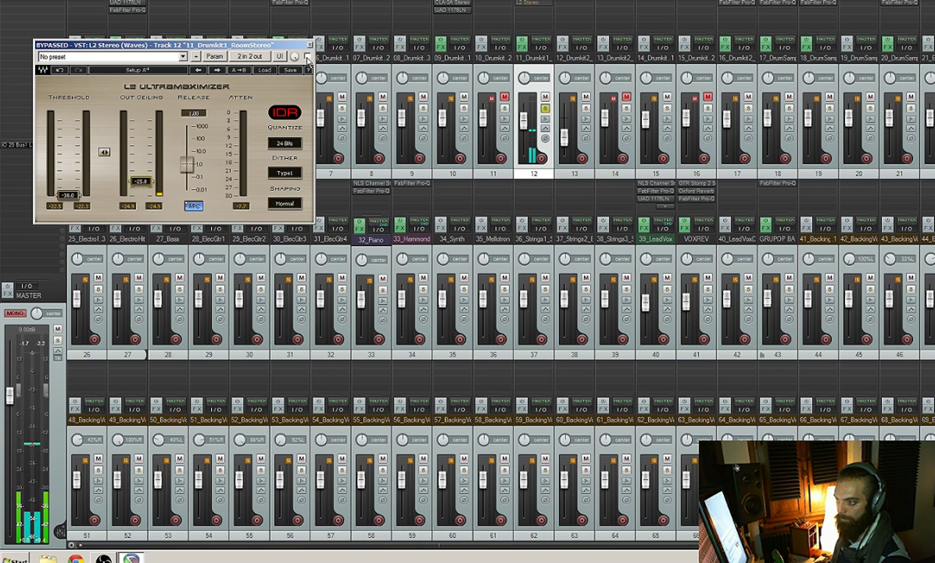
pyautogui.click(307, 58)
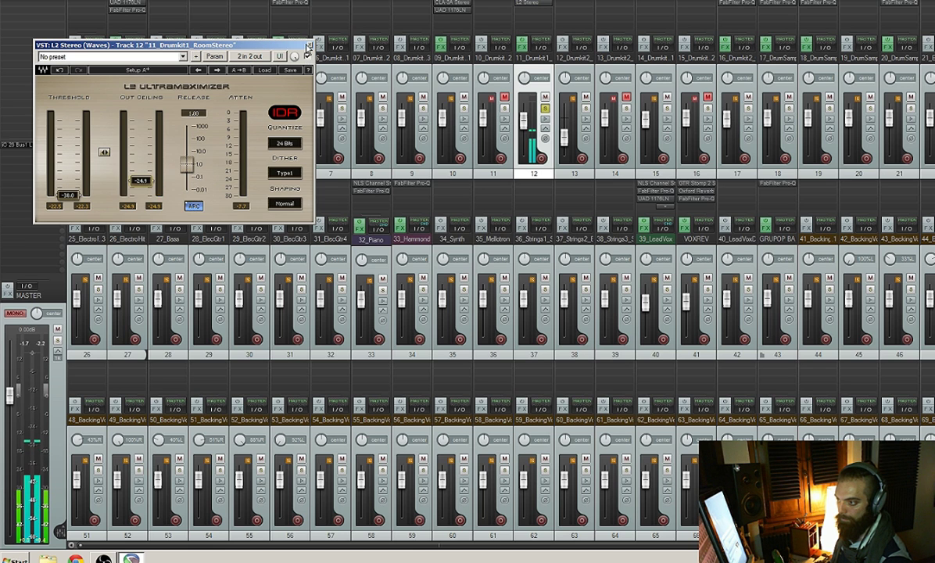
pyautogui.click(310, 45)
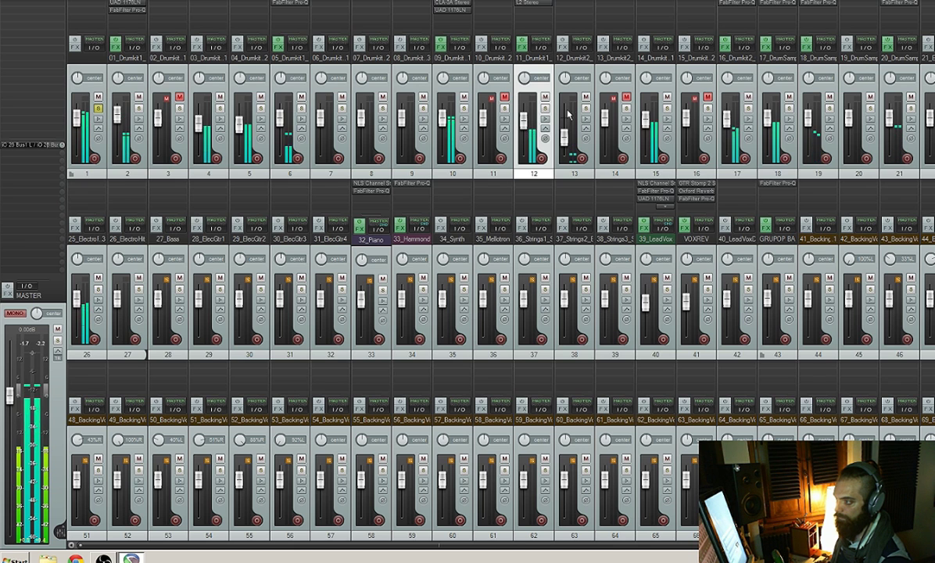
# Step: Add the stereo UAD Pultec equalizer to 12_Drumkit2_KickIn and set its low frequency to 60 CPS
pyautogui.doubleClick(572, 9)
pyautogui.write('pult')
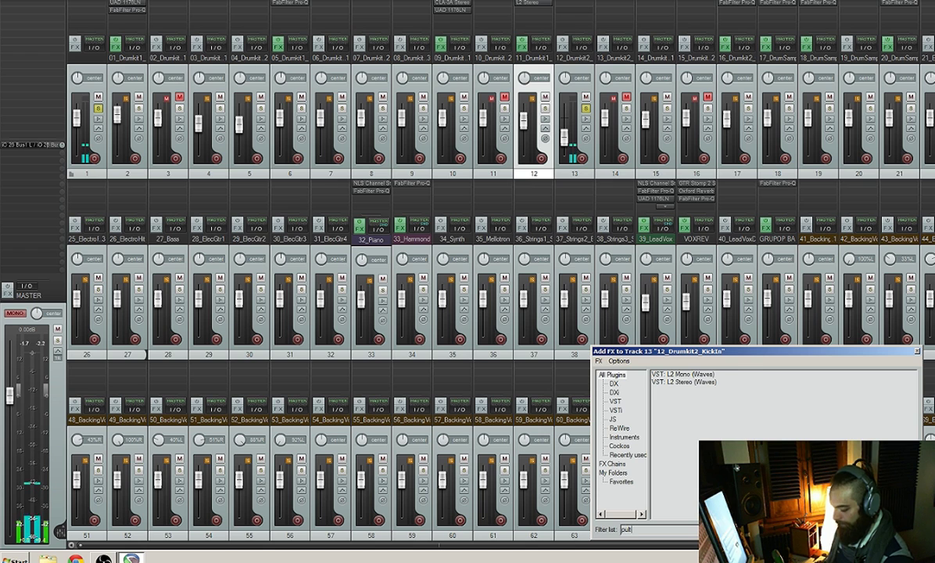
pyautogui.write('e')
pyautogui.doubleClick(706, 377)
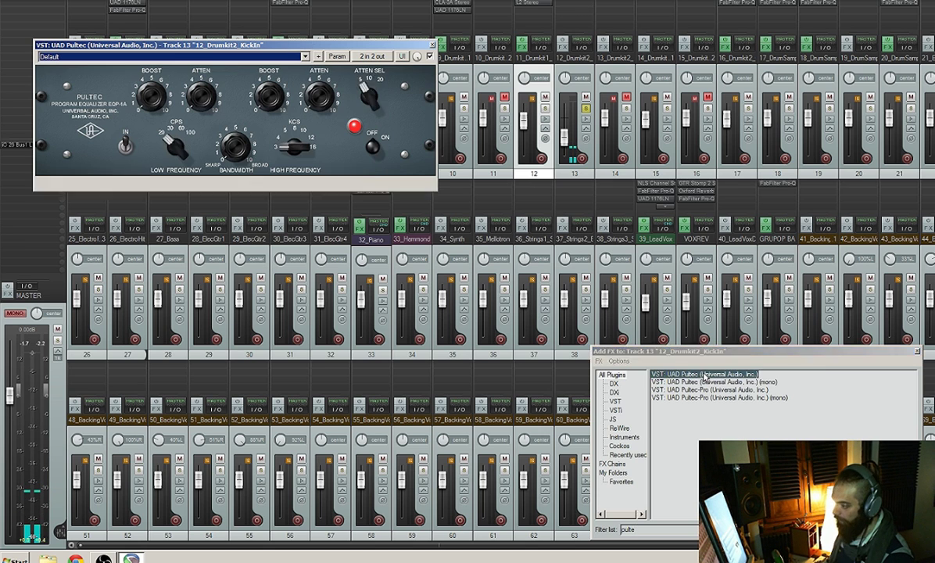
pyautogui.moveTo(198, 154); pyautogui.dragTo(178, 125)
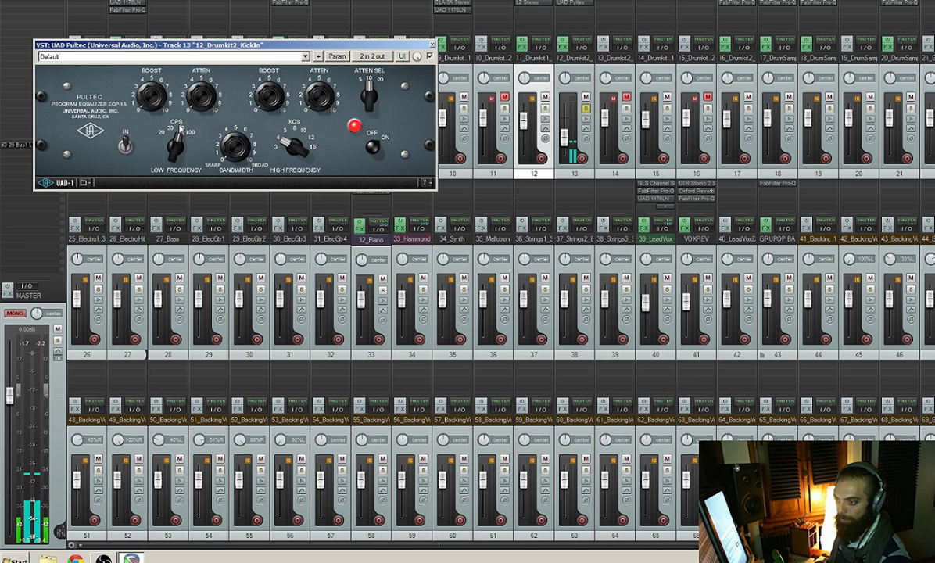
# Step: Add Waves RVox Stereo to 12_Drumkit2_KickIn and place it before the Pultec
pyautogui.doubleClick(564, 19)
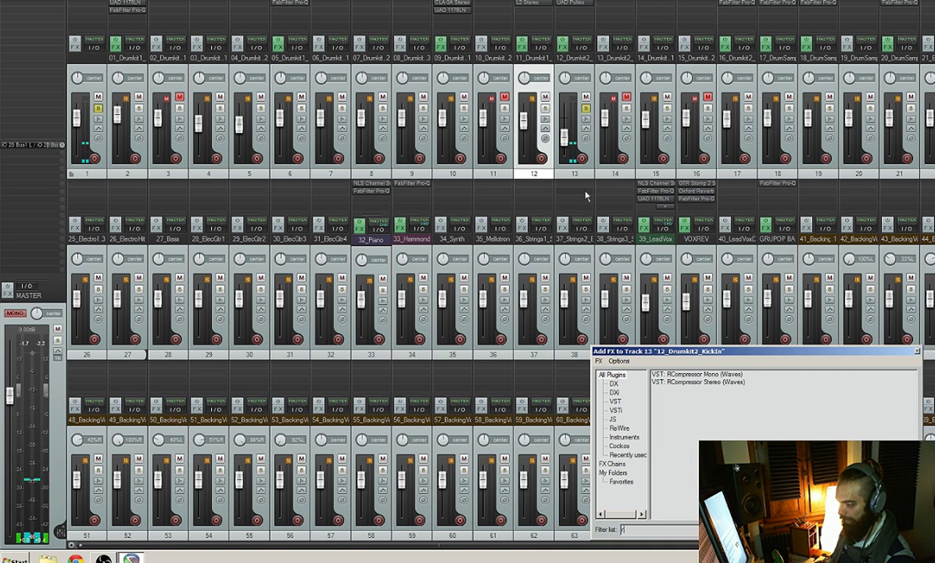
pyautogui.doubleClick(682, 382)
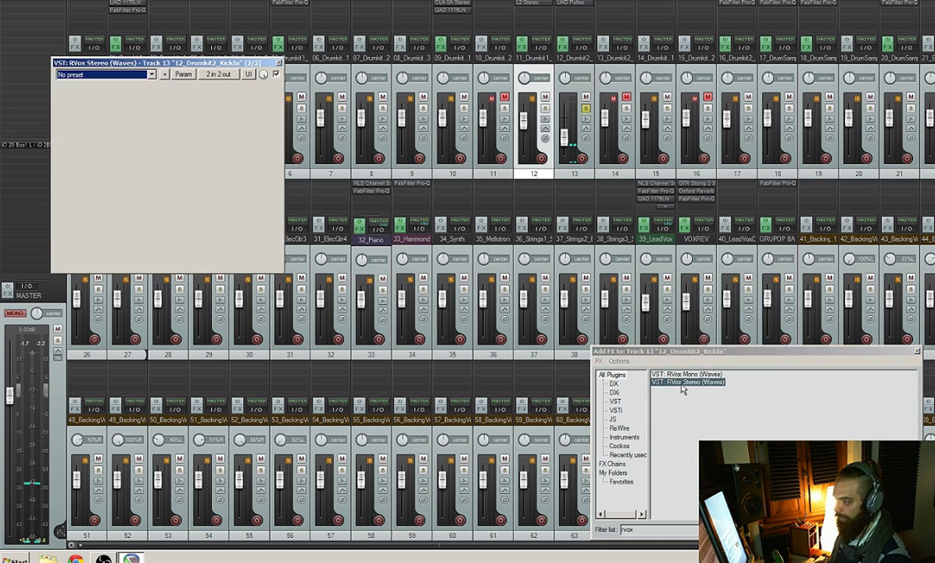
pyautogui.click(576, 11)
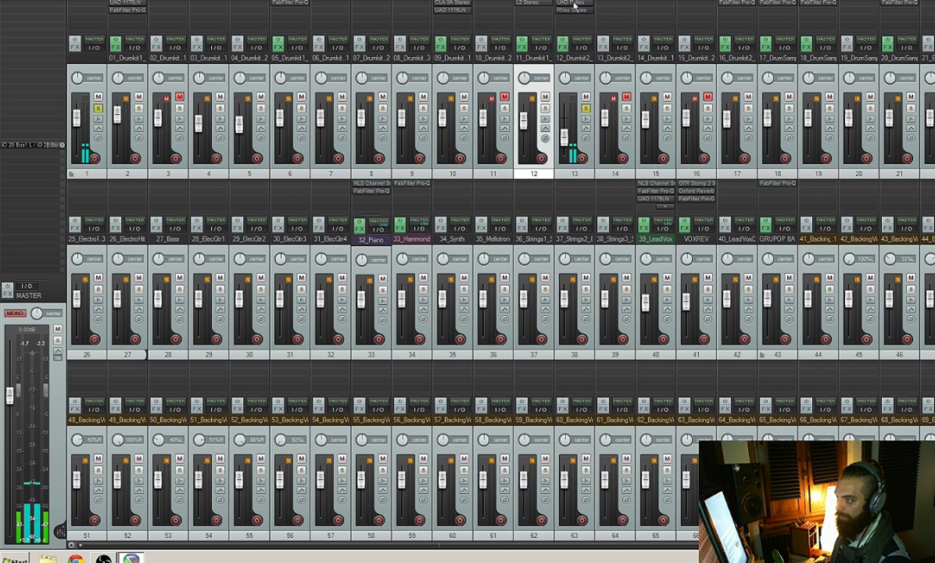
pyautogui.click(574, 6)
# Step: Set the kick's RVox compression to about -16.6, gain to -3.0 and gate to about -40.6
pyautogui.moveTo(188, 112); pyautogui.dragTo(188, 163)
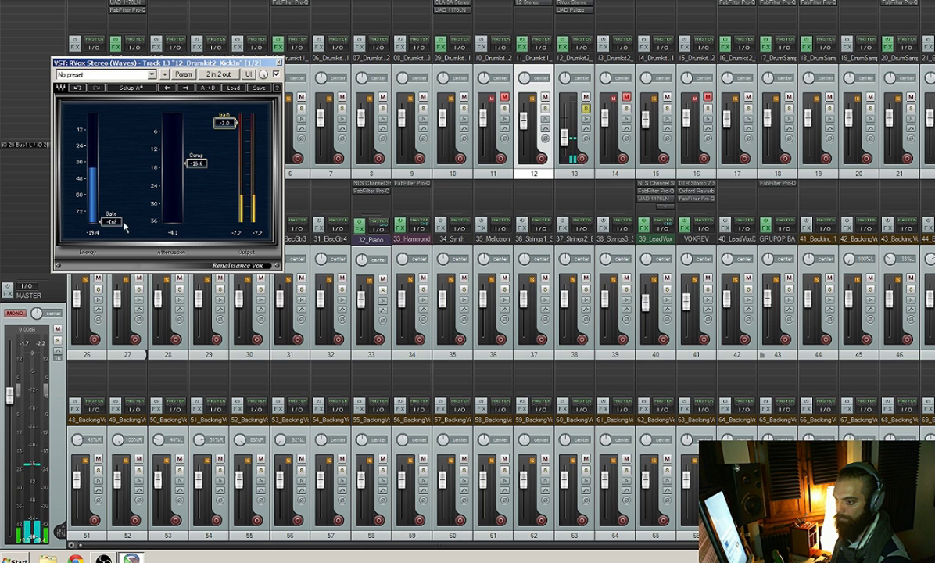
pyautogui.moveTo(123, 224); pyautogui.dragTo(121, 188)
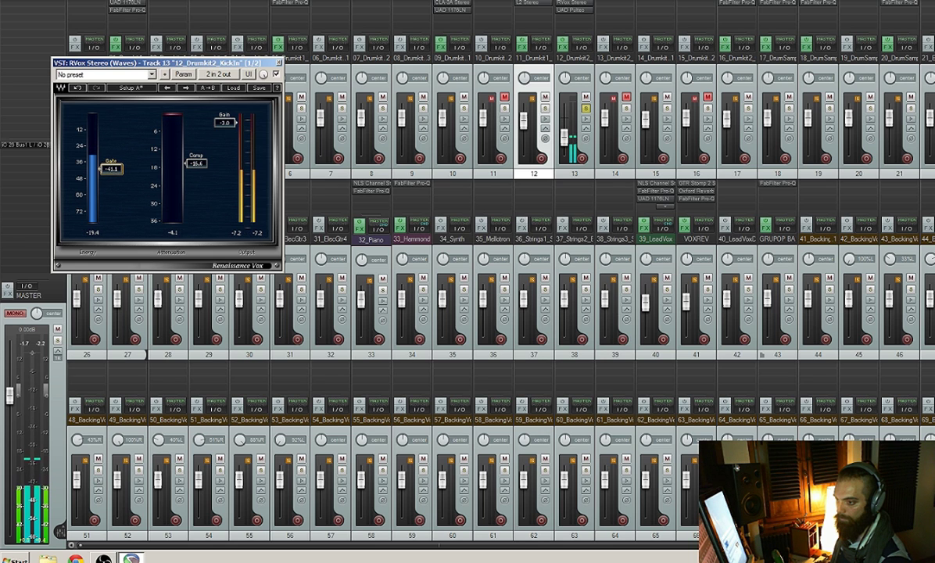
pyautogui.moveTo(112, 169); pyautogui.dragTo(112, 168)
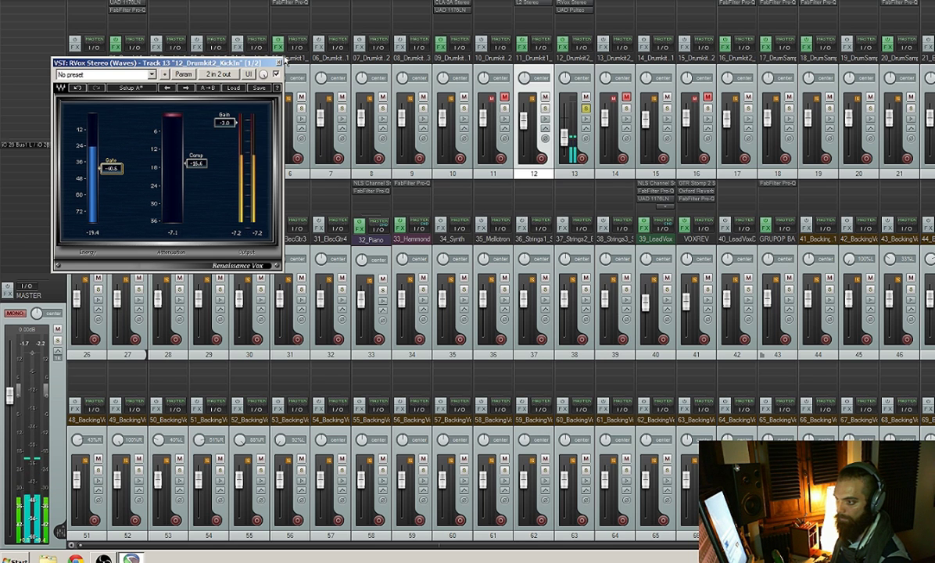
pyautogui.click(280, 62)
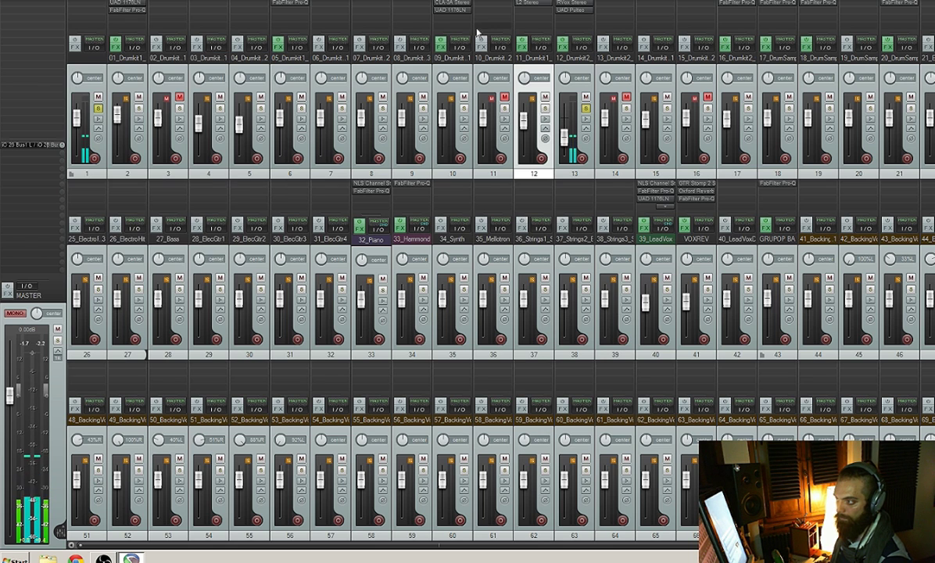
# Step: Adjust the low-frequency boost of the Pultec on 12_Drumkit2_KickIn
pyautogui.click(568, 10)
pyautogui.moveTo(140, 102); pyautogui.dragTo(143, 84)
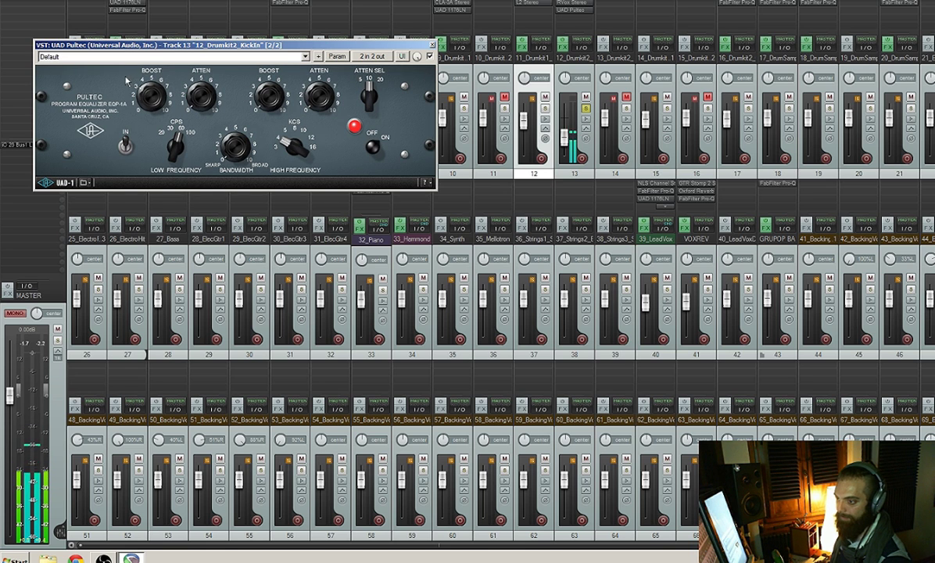
pyautogui.click(434, 46)
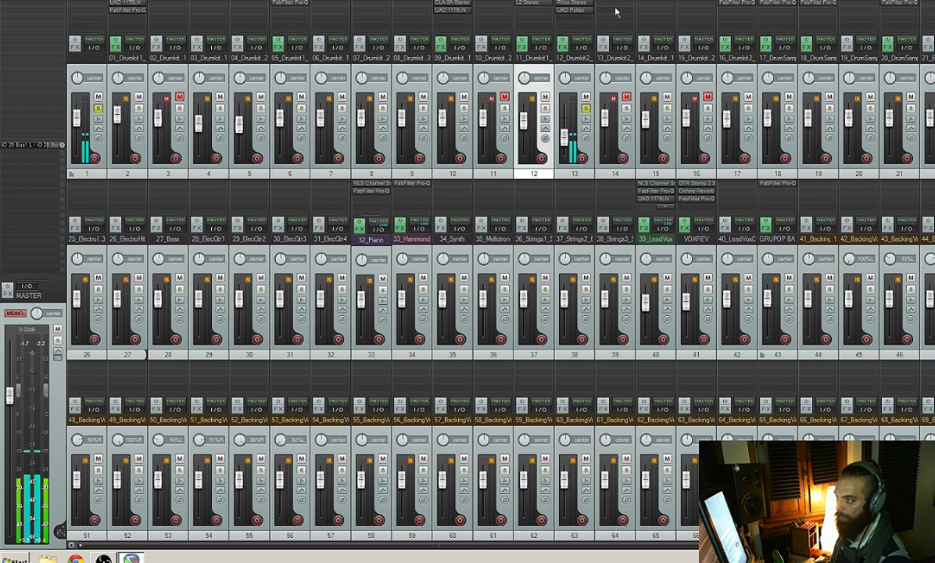
# Step: Add FabFilter Pro-Q 2 after the Pultec on 12_Drumkit2_KickIn and create a low-cut band near 40 Hz
pyautogui.doubleClick(572, 21)
pyautogui.write('pro')
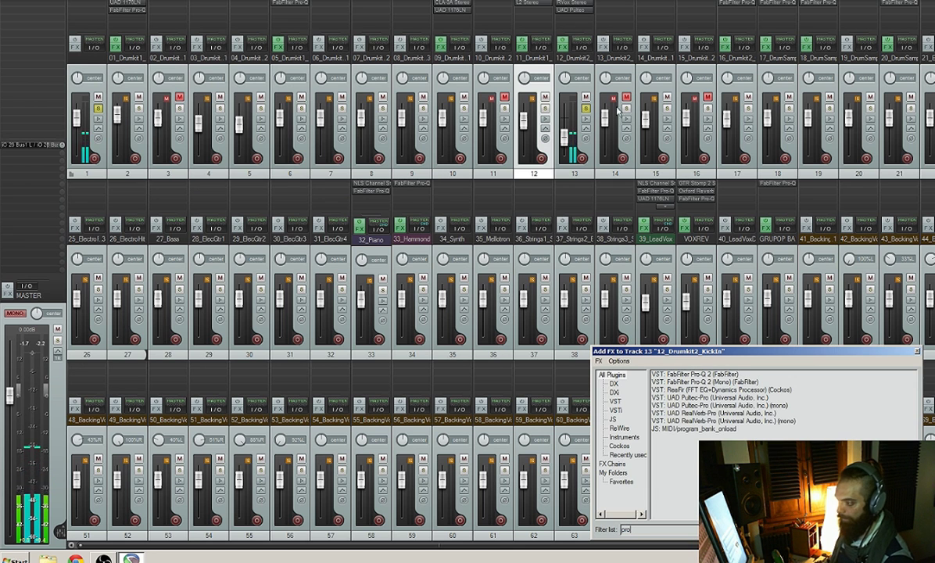
pyautogui.doubleClick(702, 376)
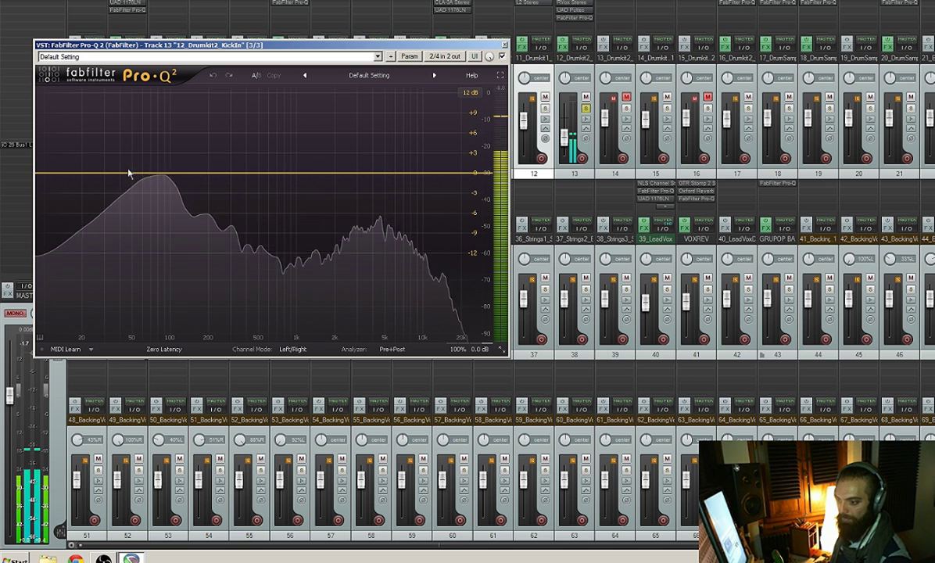
pyautogui.doubleClick(128, 170)
pyautogui.rightClick(128, 169)
pyautogui.moveTo(161, 189)
pyautogui.click(219, 202)
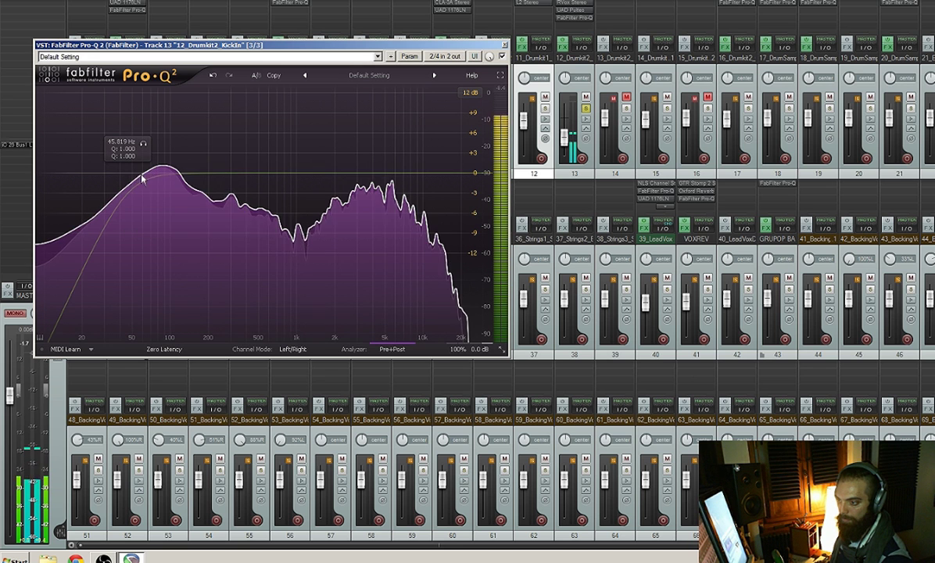
# Step: Cut the kick about 5.5 dB at 100 Hz with a narrow bell and boost it about 2 dB near 50 Hz
pyautogui.moveTo(136, 173); pyautogui.dragTo(171, 203)
pyautogui.doubleClick(147, 160)
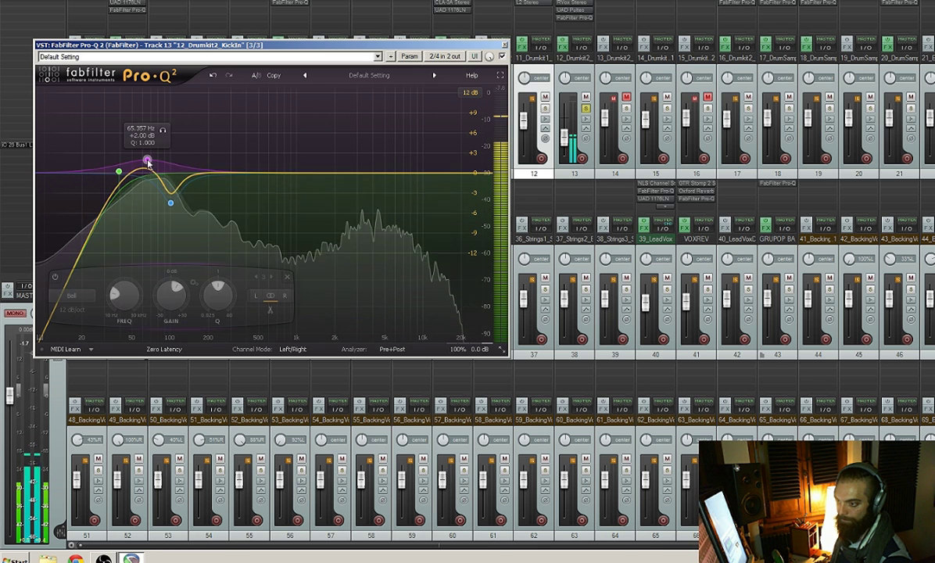
pyautogui.moveTo(148, 162); pyautogui.dragTo(133, 157)
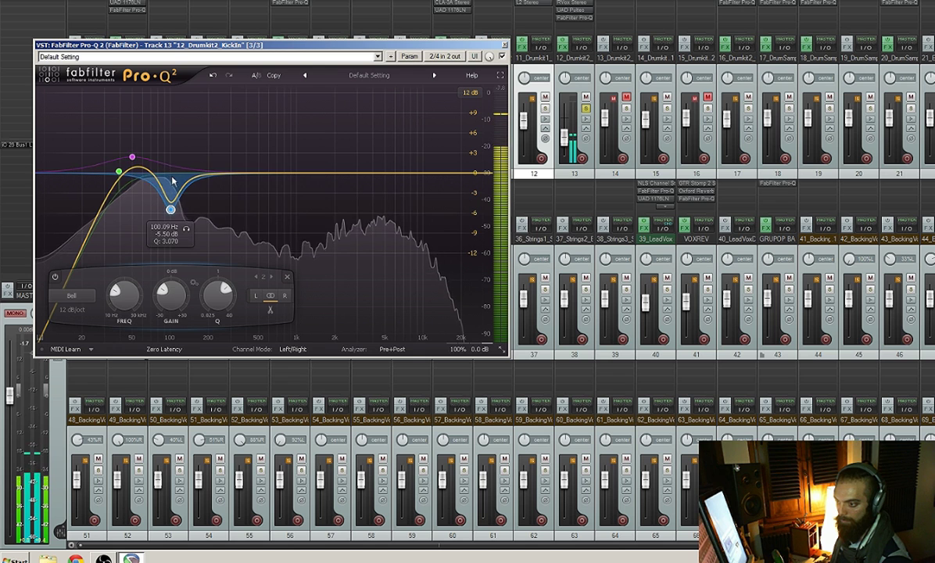
# Step: Add two bell cuts to the kick's EQ: about -3 dB near 2.8 kHz and about -5 dB near 420 Hz
pyautogui.doubleClick(293, 142)
pyautogui.moveTo(292, 141); pyautogui.dragTo(355, 195)
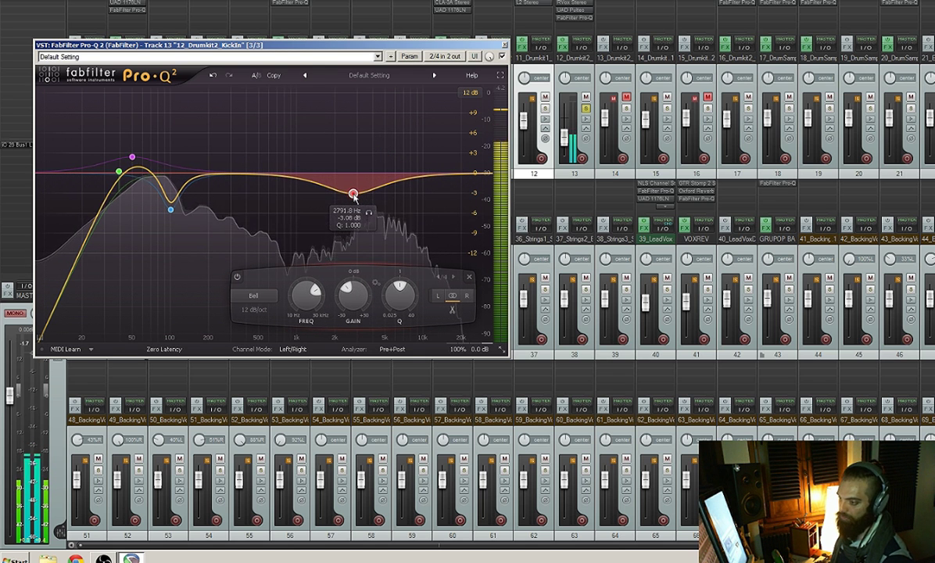
pyautogui.moveTo(324, 165); pyautogui.dragTo(249, 207)
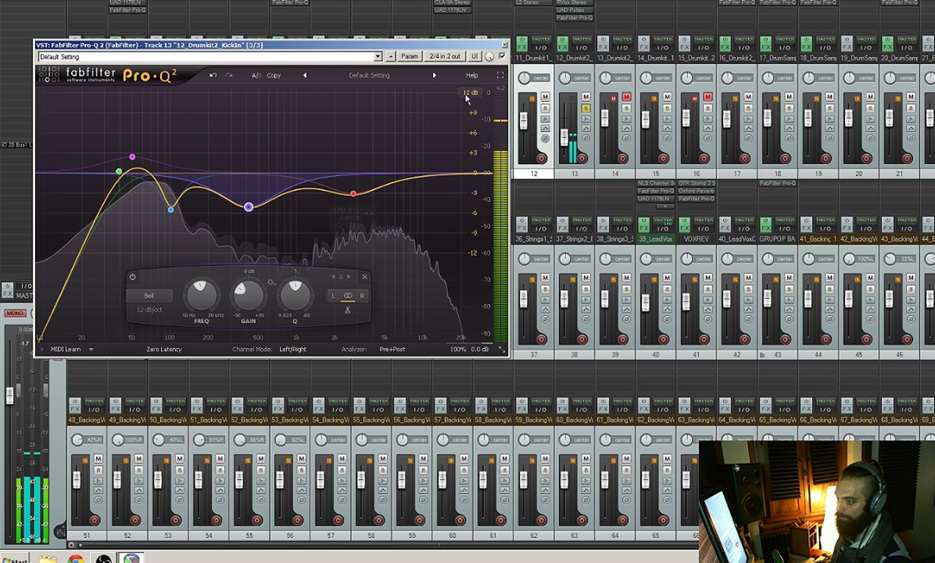
# Step: Add a high-cut band between 5 and 10 kHz to the kick's EQ and clear the kick track's solo
pyautogui.click(415, 168)
pyautogui.rightClick(414, 168)
pyautogui.moveTo(453, 184)
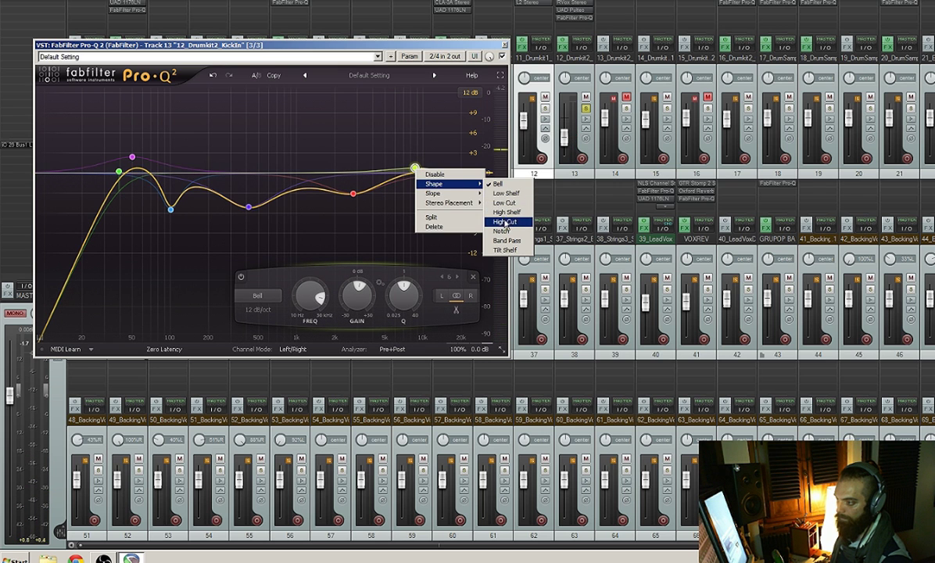
pyautogui.click(506, 222)
pyautogui.moveTo(415, 168)
pyautogui.mouseDown()
pyautogui.moveTo(374, 167)
pyautogui.moveTo(406, 161)
pyautogui.mouseUp()
pyautogui.click(505, 45)
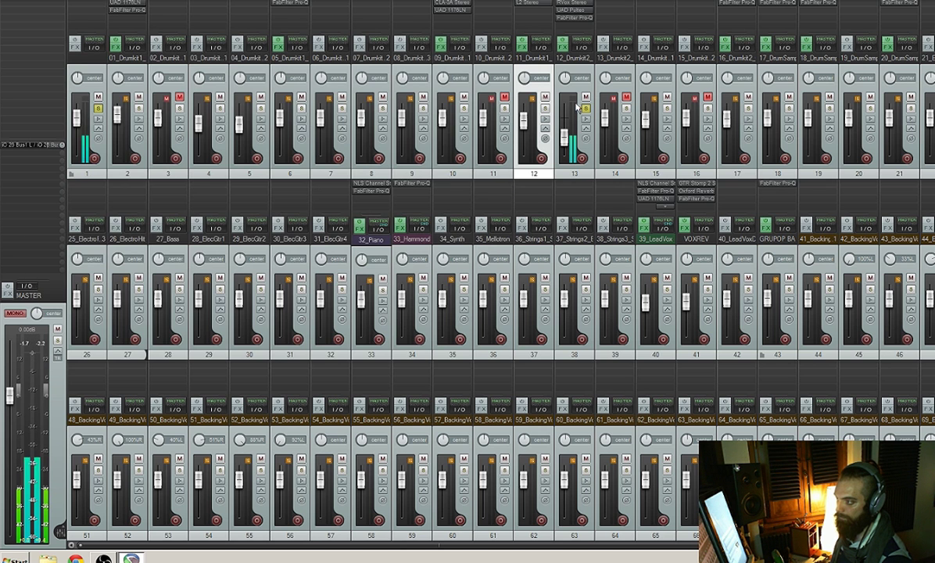
pyautogui.click(587, 109)
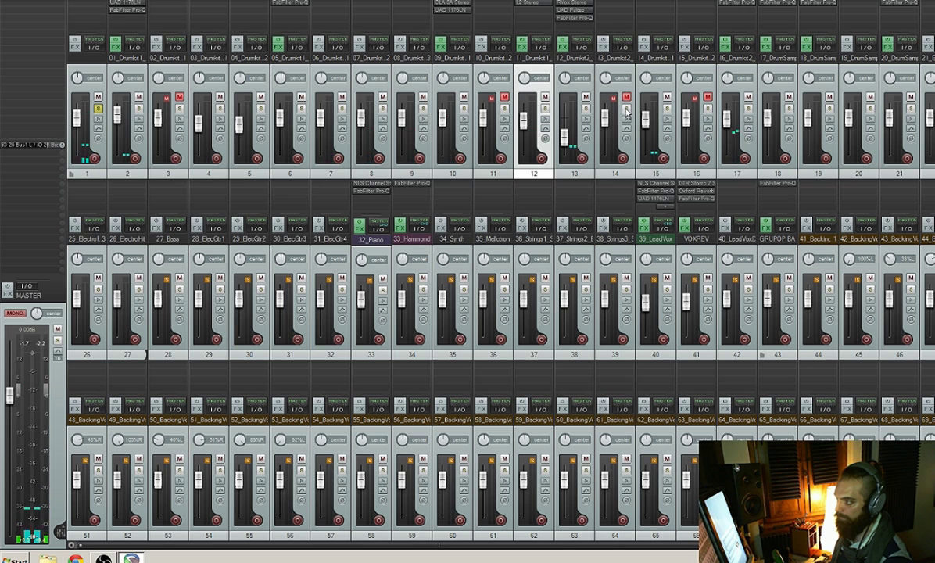
# Step: Audition 16_Drumkit2_Overheads in solo and against the full drum mix
pyautogui.click(748, 109)
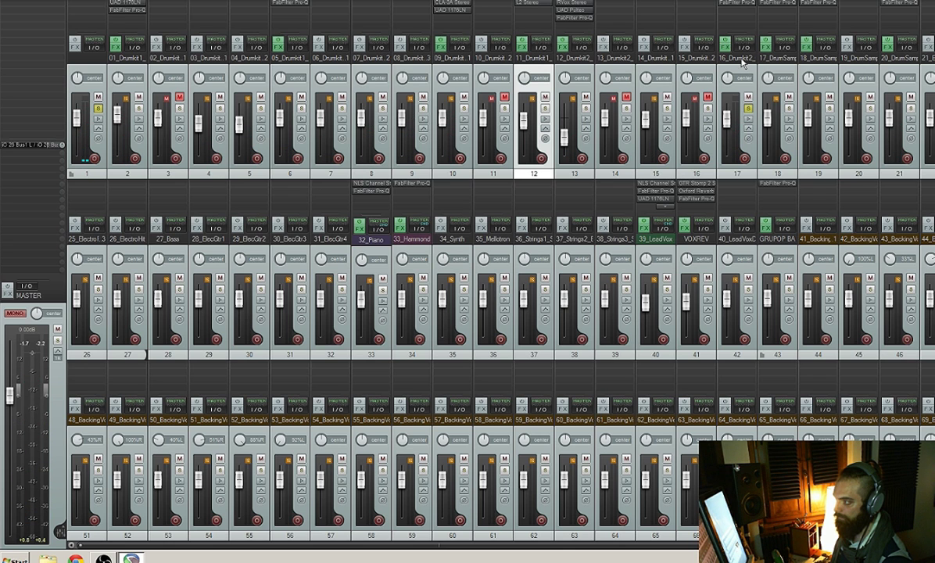
pyautogui.press('space')
pyautogui.click(748, 109)
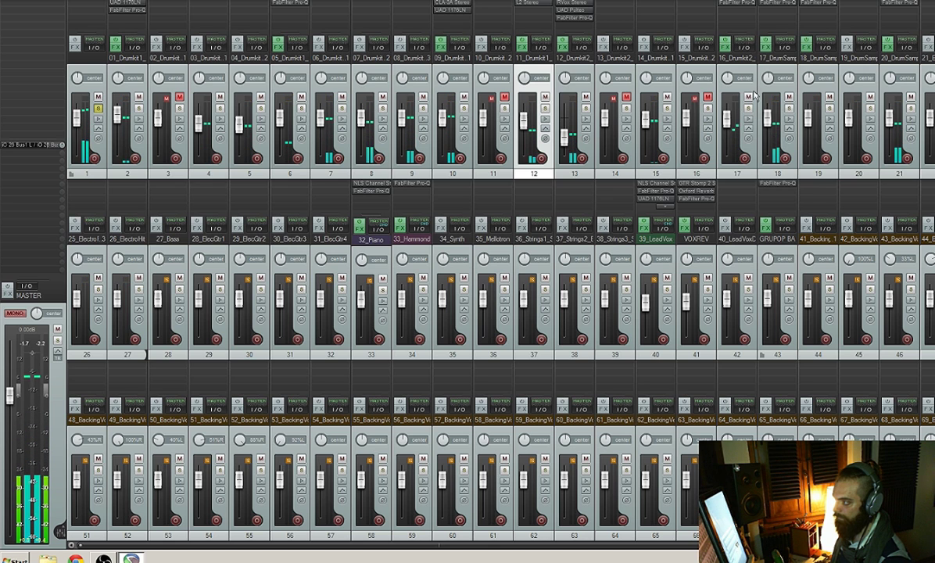
pyautogui.click(790, 110)
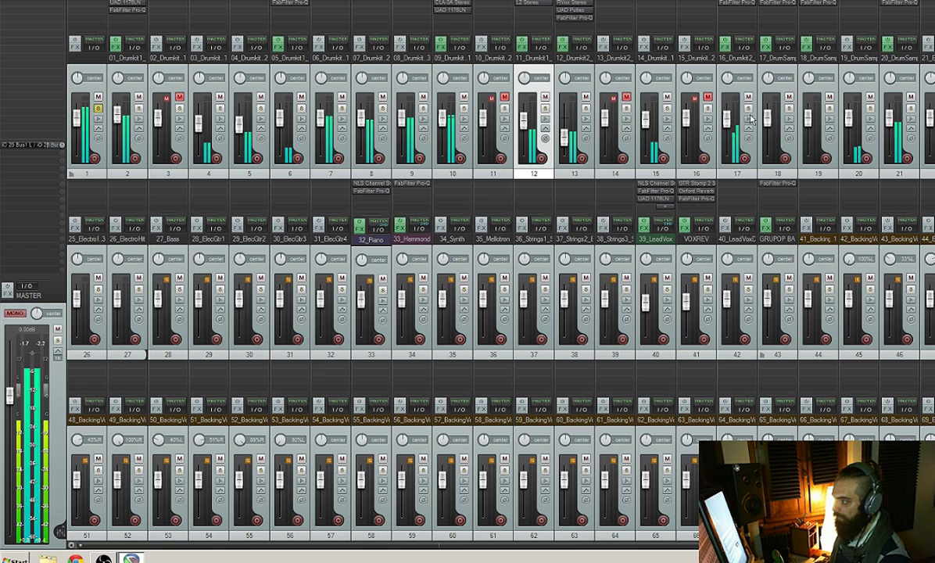
# Step: Insert RVerb Stereo on 16_Drumkit2_Overheads, load the Studio 'A' room preset, and set Wet/dry to 33
pyautogui.doubleClick(735, 14)
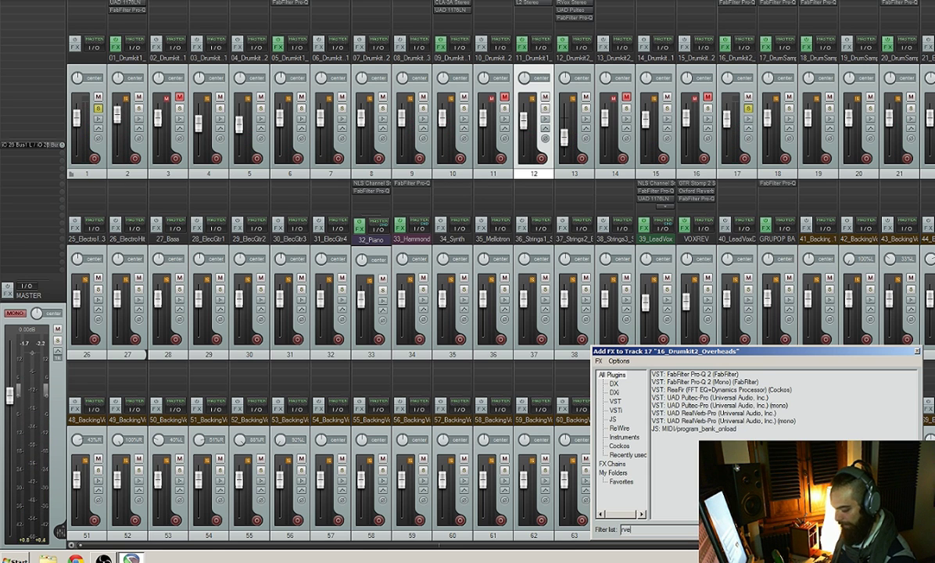
pyautogui.doubleClick(678, 383)
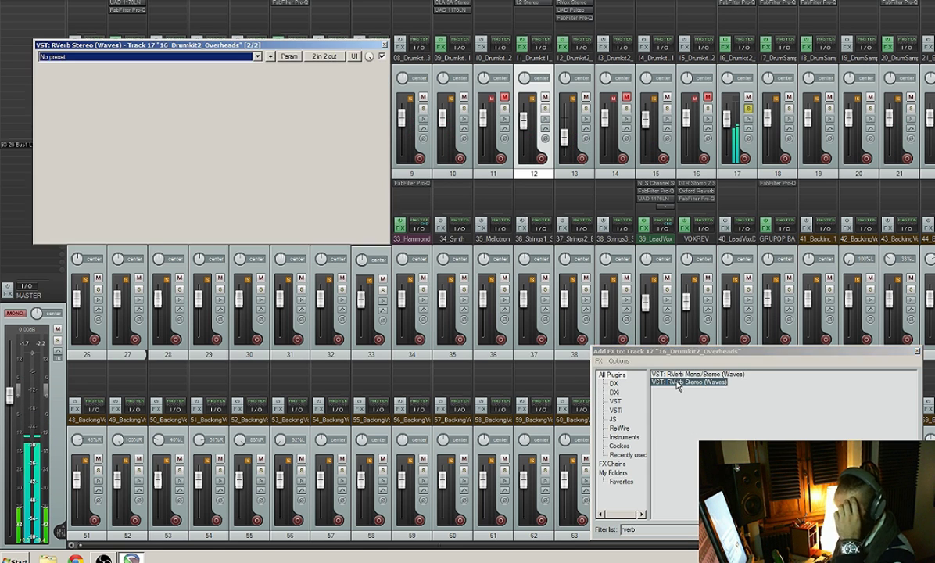
pyautogui.click(341, 72)
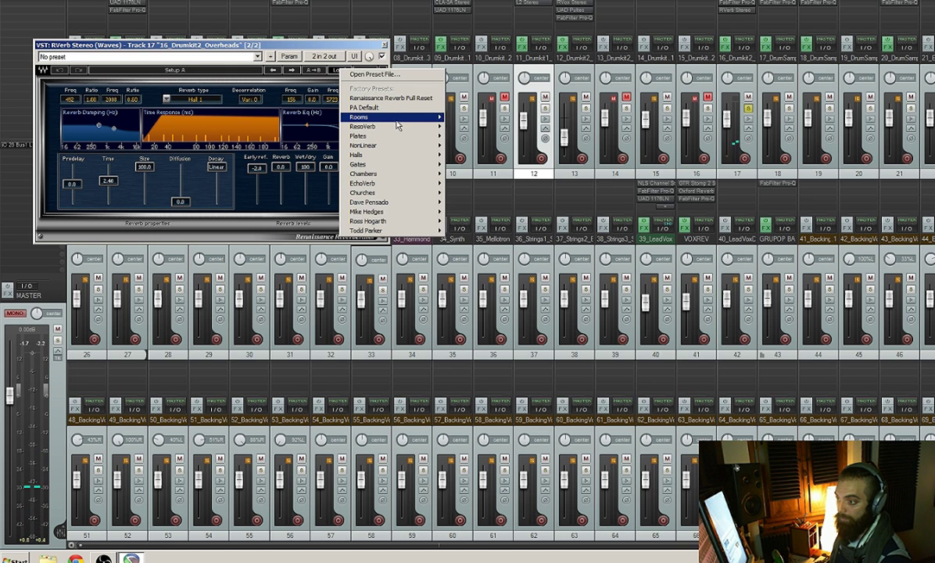
pyautogui.moveTo(383, 116)
pyautogui.click(466, 166)
pyautogui.moveTo(305, 175)
pyautogui.mouseDown()
pyautogui.moveTo(305, 202)
pyautogui.moveTo(305, 190)
pyautogui.mouseUp()
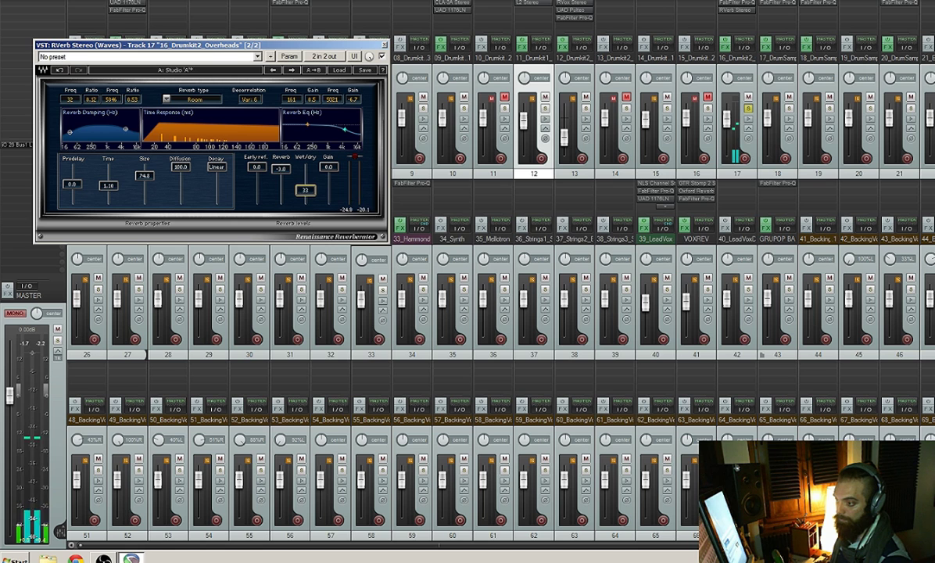
pyautogui.click(384, 45)
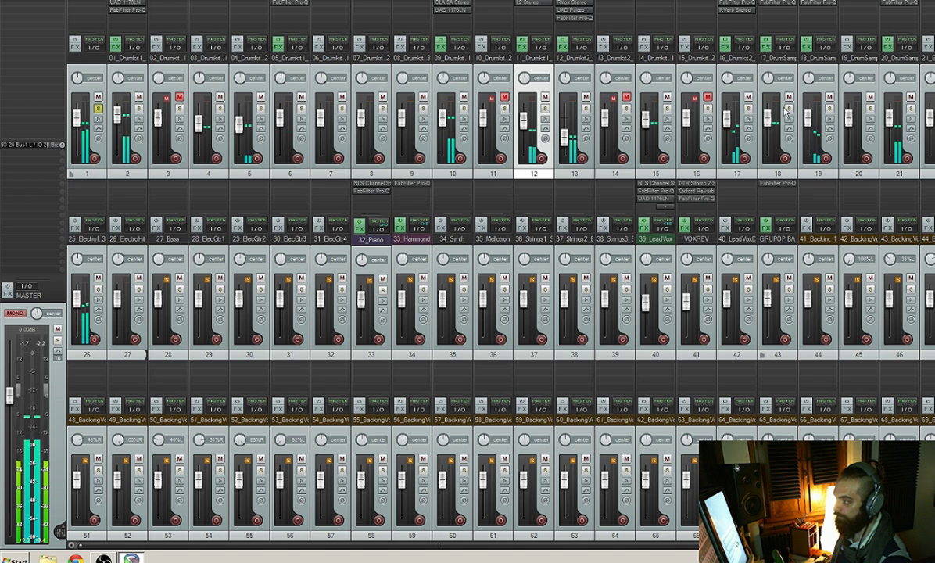
# Step: Shape bell bands in the FabFilter Pro-Q 2 on drum-sample track 18, including a low-mid cut
pyautogui.click(781, 13)
pyautogui.press('Escape')
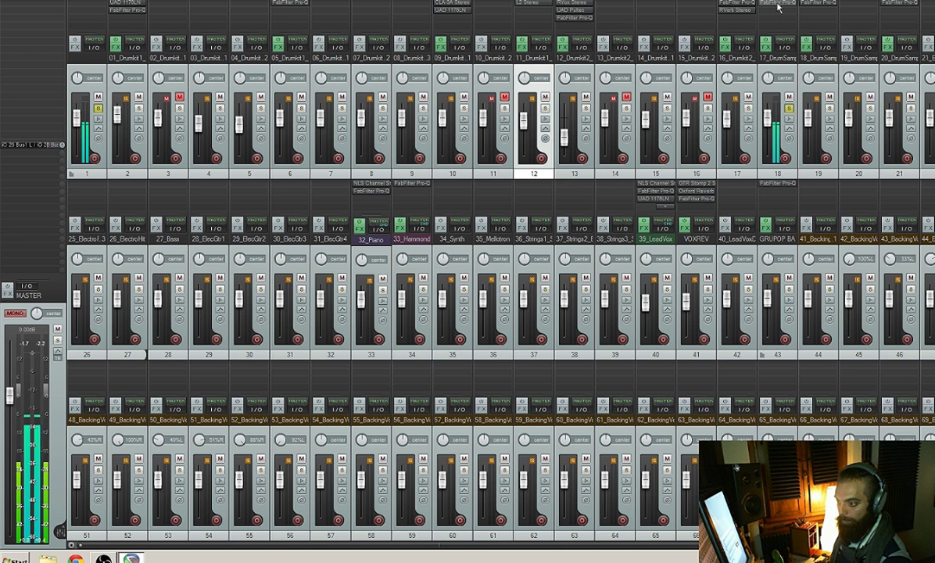
pyautogui.click(780, 4)
pyautogui.moveTo(285, 139); pyautogui.dragTo(246, 197)
pyautogui.scroll(5, 291, 117)
pyautogui.scroll(-2, 294, 110)
pyautogui.moveTo(294, 132); pyautogui.dragTo(210, 165)
pyautogui.moveTo(317, 156)
pyautogui.mouseDown()
pyautogui.moveTo(321, 120)
pyautogui.moveTo(349, 119)
pyautogui.moveTo(326, 154)
pyautogui.mouseUp()
pyautogui.click(486, 31)
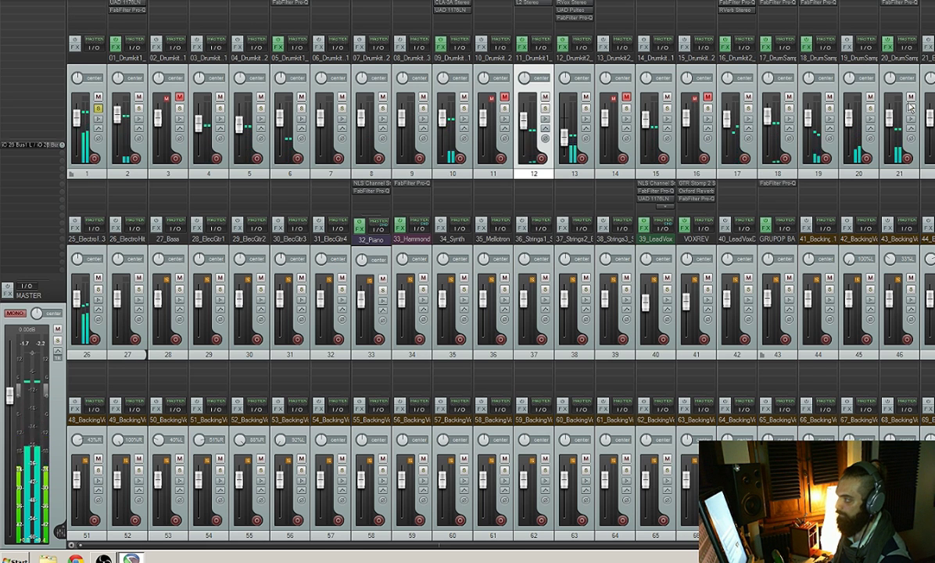
# Step: Add a bell cut of about -4.5 dB near 230 Hz to the 20_DrumSamples_Toms EQ and clear the track's solo
pyautogui.click(892, 4)
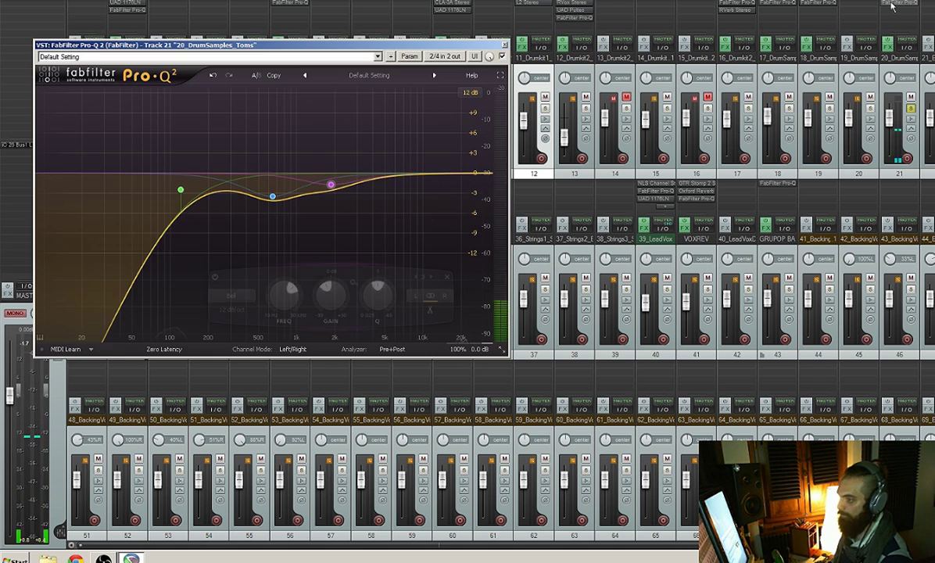
pyautogui.doubleClick(256, 146)
pyautogui.moveTo(255, 146); pyautogui.dragTo(221, 205)
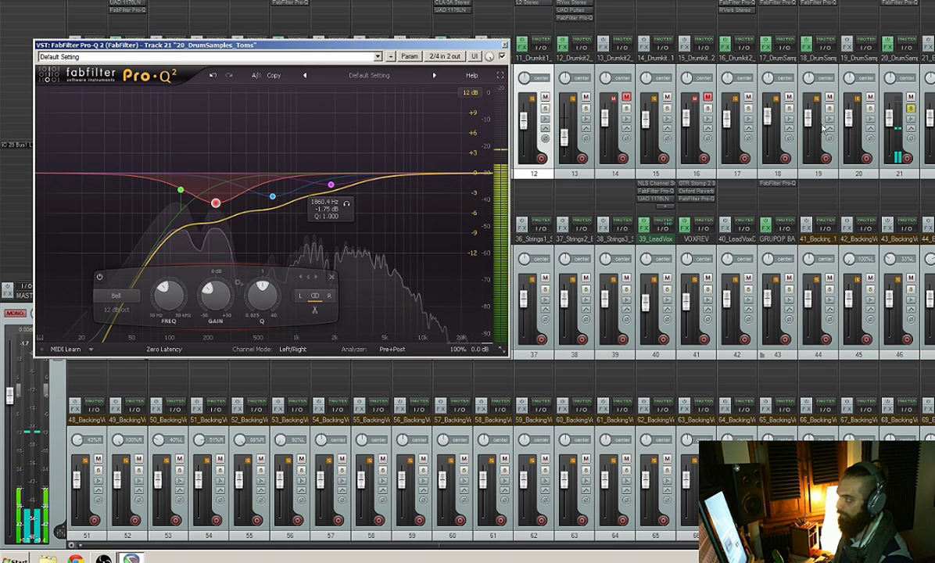
pyautogui.click(506, 45)
pyautogui.click(912, 109)
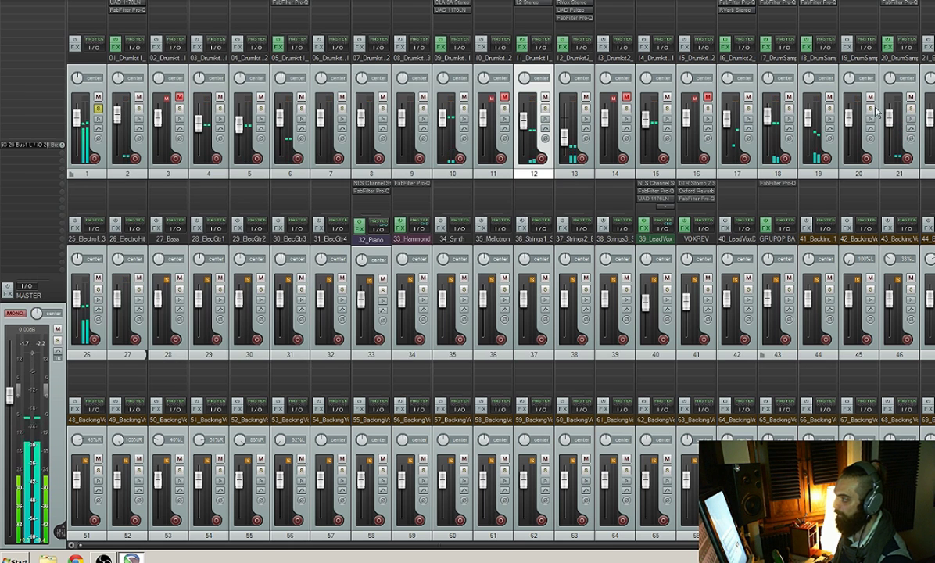
# Step: Audition drum-sample track 19, 21_Taiko and 20_DrumSamples_Toms in solo against the full drum mix
pyautogui.click(830, 108)
pyautogui.click(830, 108)
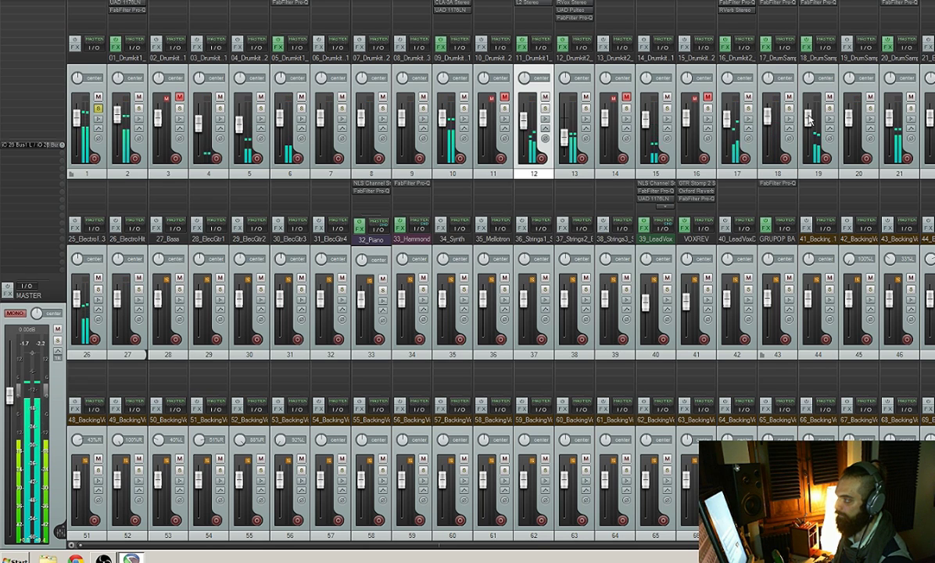
pyautogui.moveTo(522, 546); pyautogui.dragTo(653, 551)
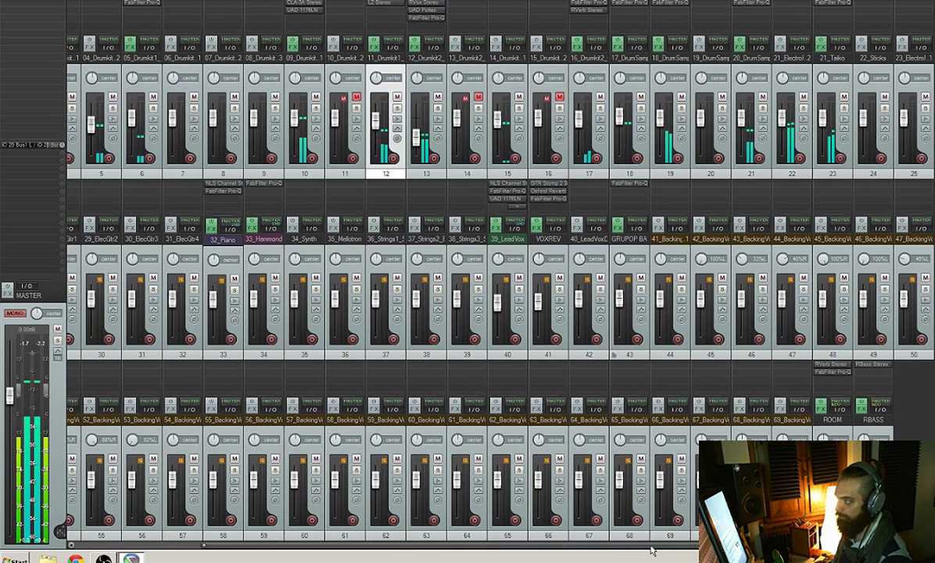
pyautogui.click(845, 110)
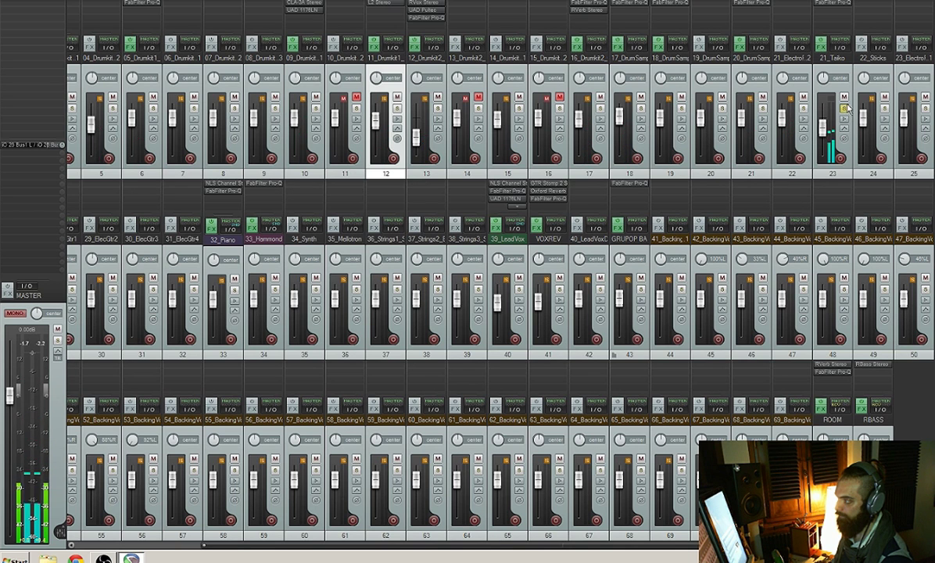
pyautogui.click(844, 110)
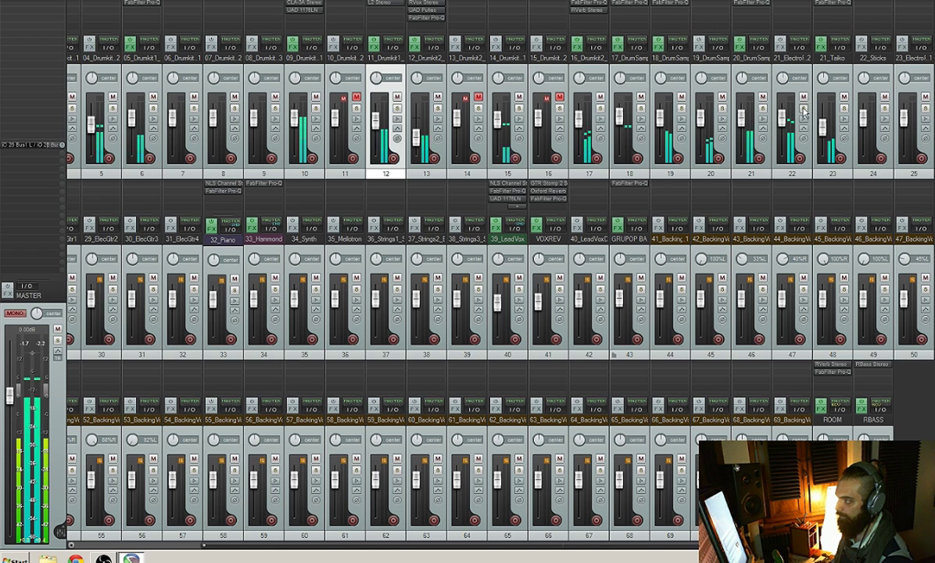
pyautogui.click(763, 112)
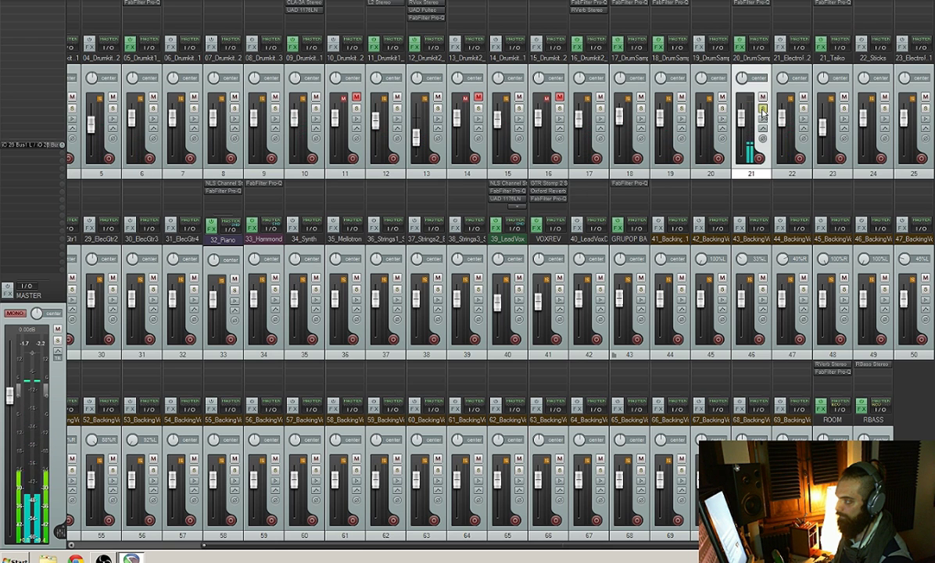
pyautogui.doubleClick(792, 10)
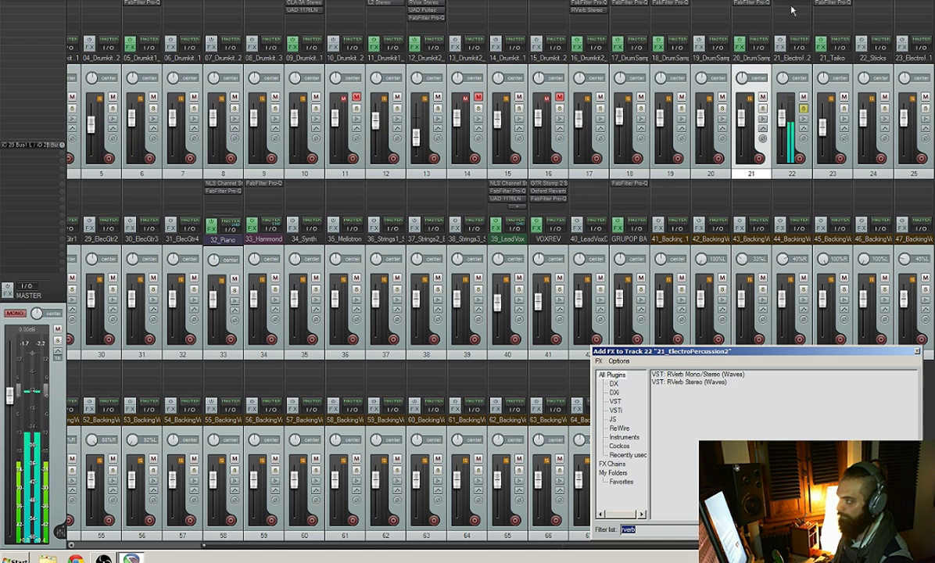
pyautogui.doubleClick(691, 383)
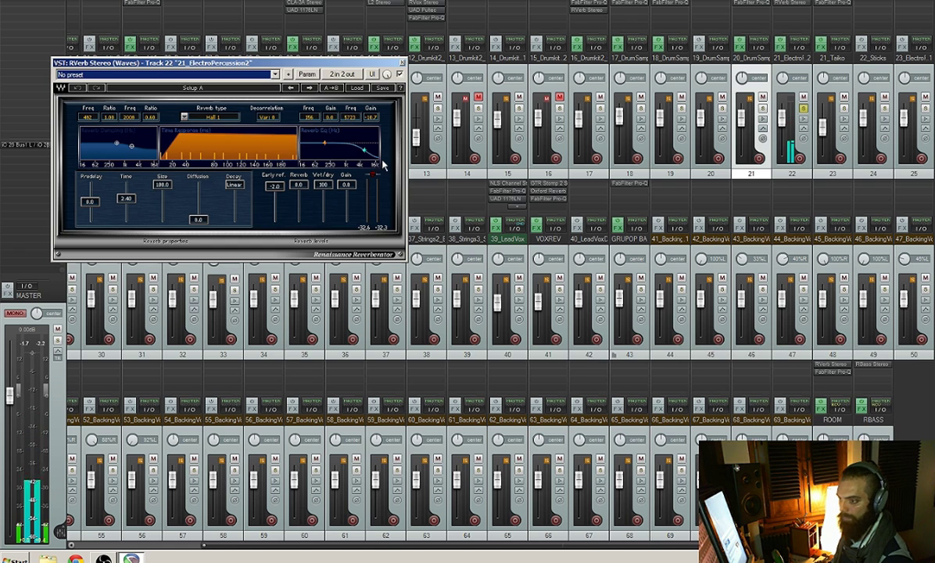
pyautogui.keyDown('alt'); pyautogui.click(800, 3); pyautogui.keyUp('alt')
# Step: Insert FabFilter Pro-Q 2 on 21_ElectroPercussion2 and add a bell cut of about -5.5 dB near 500 Hz
pyautogui.click(788, 12)
pyautogui.write('p')
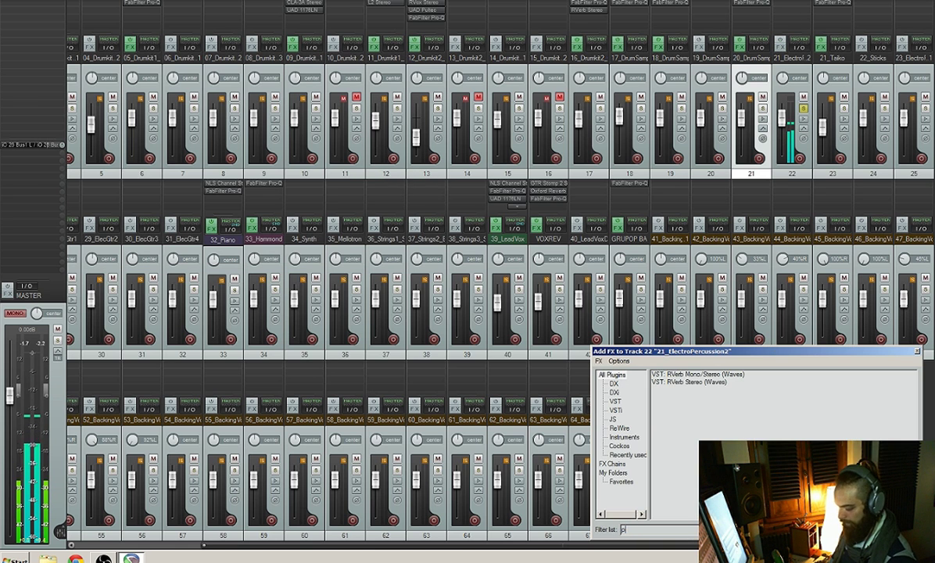
pyautogui.write('ro')
pyautogui.doubleClick(695, 375)
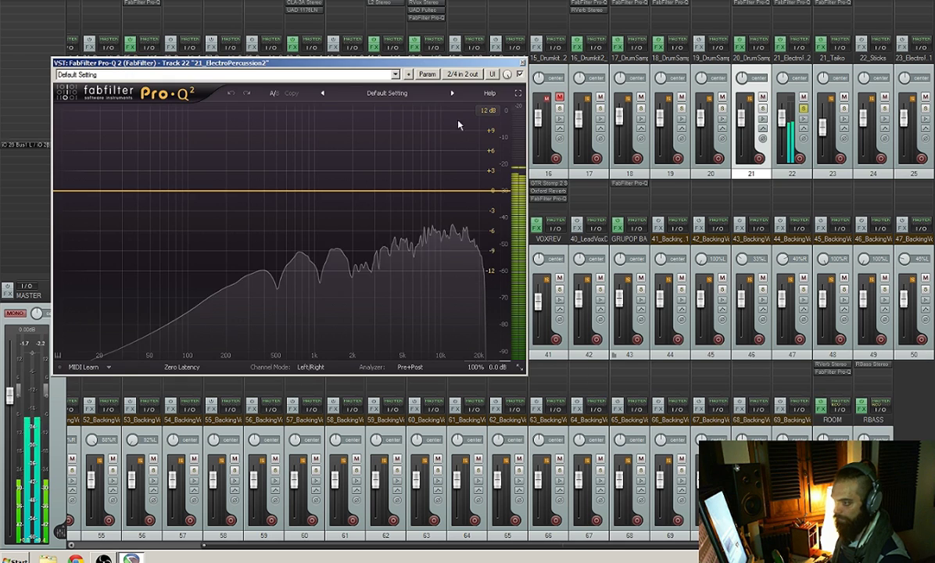
pyautogui.moveTo(313, 152); pyautogui.dragTo(275, 228)
# Step: Add a low-cut band at about 103 Hz to the 21_ElectroPercussion2 EQ and resume playback of the drum mix
pyautogui.rightClick(184, 195)
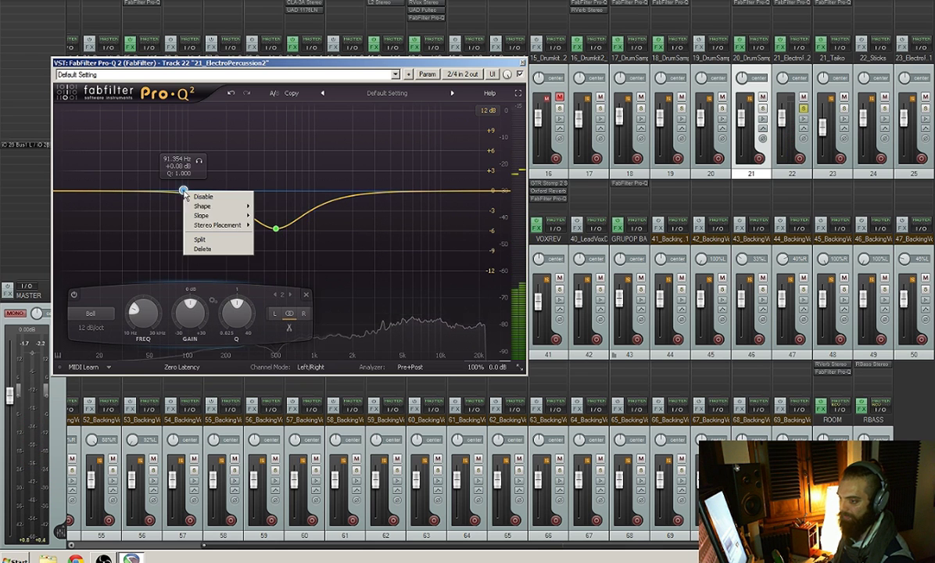
pyautogui.moveTo(209, 207)
pyautogui.click(297, 223)
pyautogui.moveTo(184, 193); pyautogui.dragTo(190, 191)
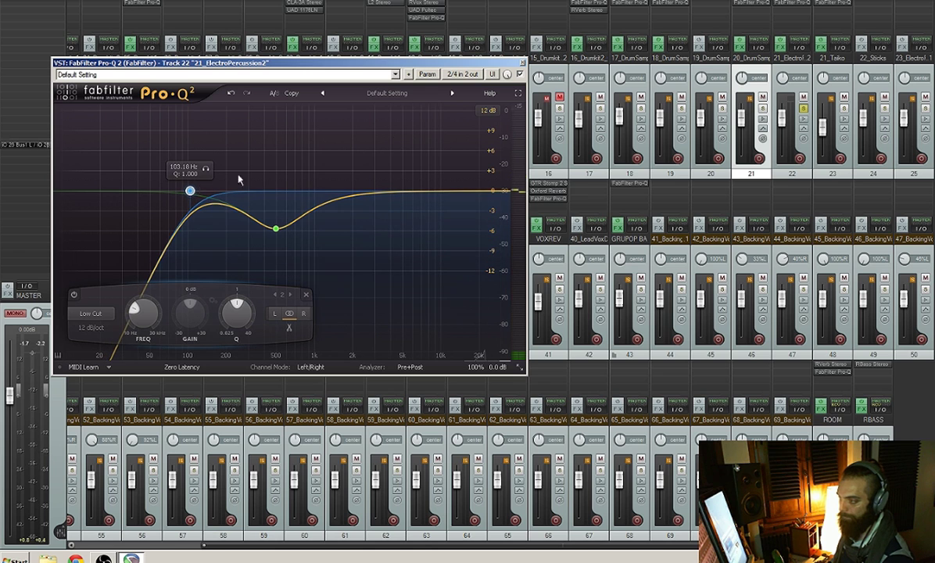
pyautogui.click(522, 63)
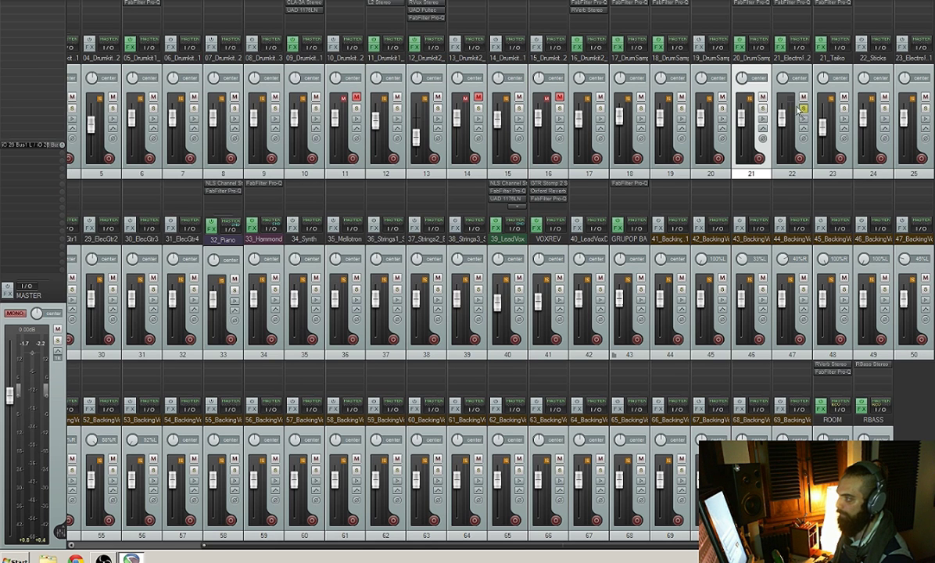
pyautogui.press('space')
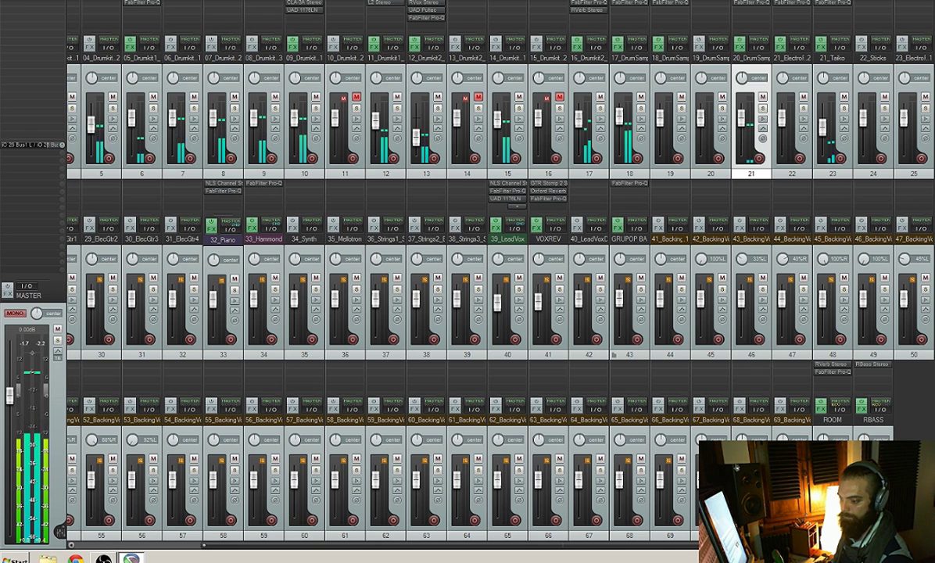
# Step: Insert FabFilter Pro-Q 2 on the drum folder track and add a bell cut of about -2 dB near 300 Hz
pyautogui.hscroll(-4, 112, 534)
pyautogui.doubleClick(85, 21)
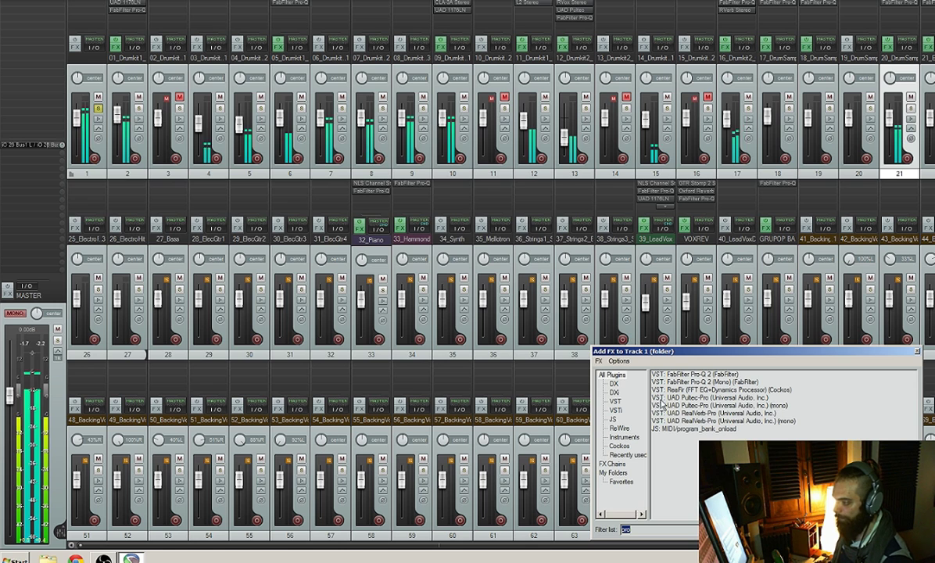
pyautogui.press('Return')
pyautogui.moveTo(269, 190); pyautogui.dragTo(251, 215)
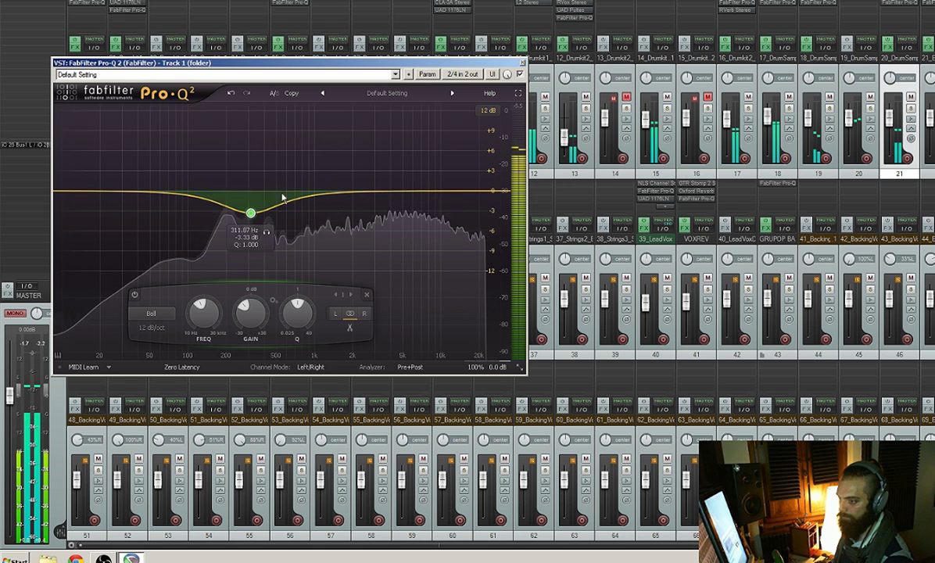
pyautogui.moveTo(250, 212)
pyautogui.mouseDown()
pyautogui.moveTo(252, 190)
pyautogui.moveTo(250, 204)
pyautogui.mouseUp()
# Step: Boost the drum folder's EQ about 1 dB near 75 Hz and 10 kHz, and cut it about 1 dB near 3.4 kHz
pyautogui.moveTo(170, 191)
pyautogui.mouseDown()
pyautogui.moveTo(171, 173)
pyautogui.moveTo(172, 183)
pyautogui.mouseUp()
pyautogui.moveTo(299, 182); pyautogui.dragTo(441, 186)
pyautogui.click(423, 182)
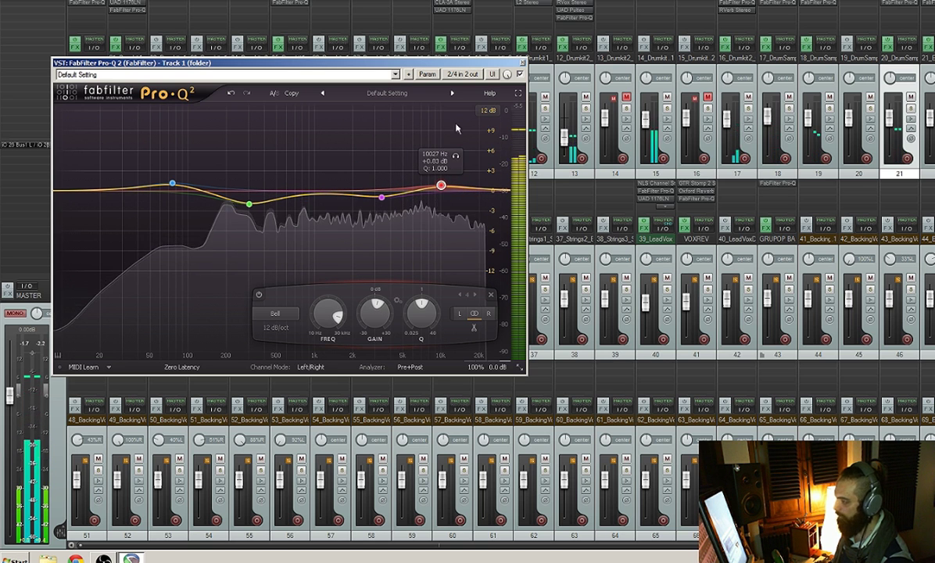
pyautogui.click(522, 63)
# Step: Insert the UAD Fairchild compressor on the drum folder, adjust the left-channel threshold, and toggle its bypass to compare
pyautogui.doubleClick(91, 14)
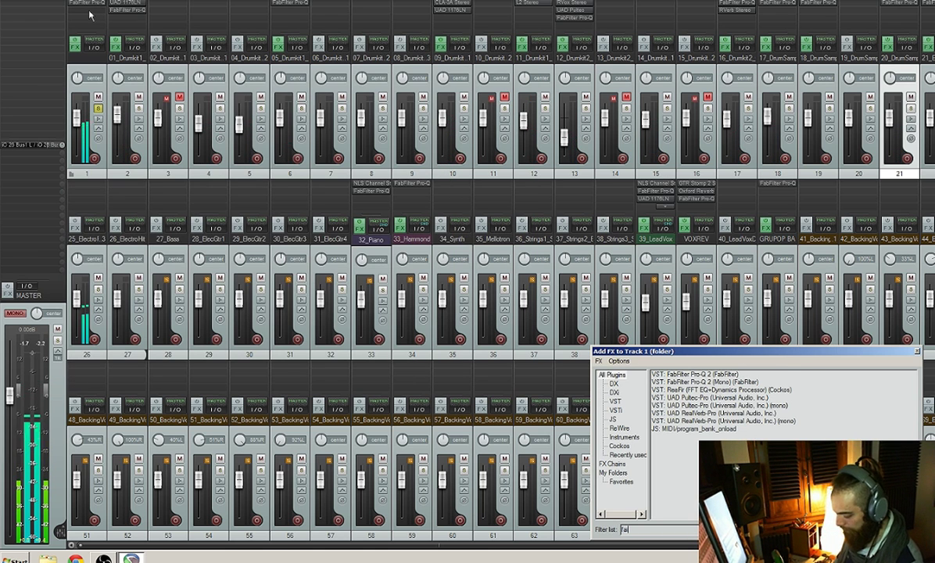
pyautogui.write('fair')
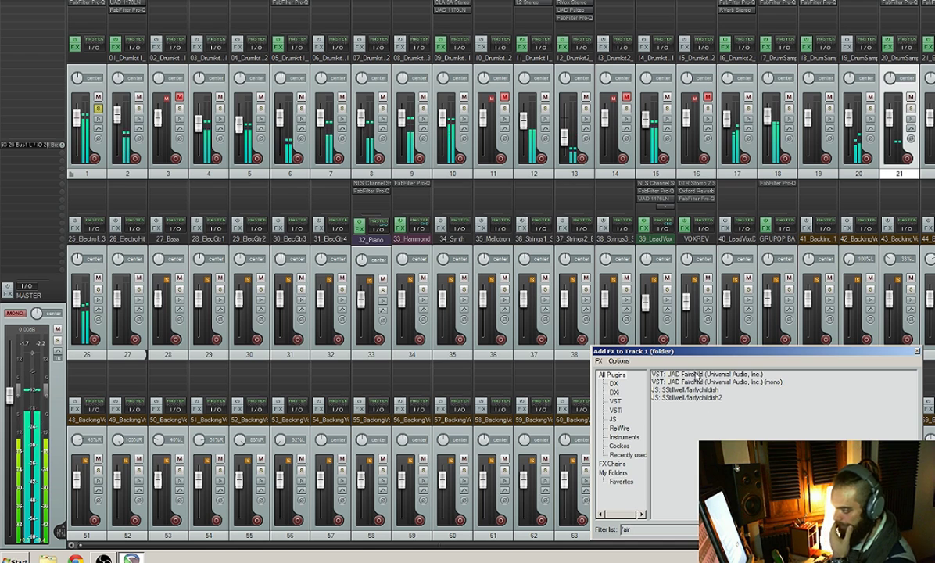
pyautogui.doubleClick(699, 376)
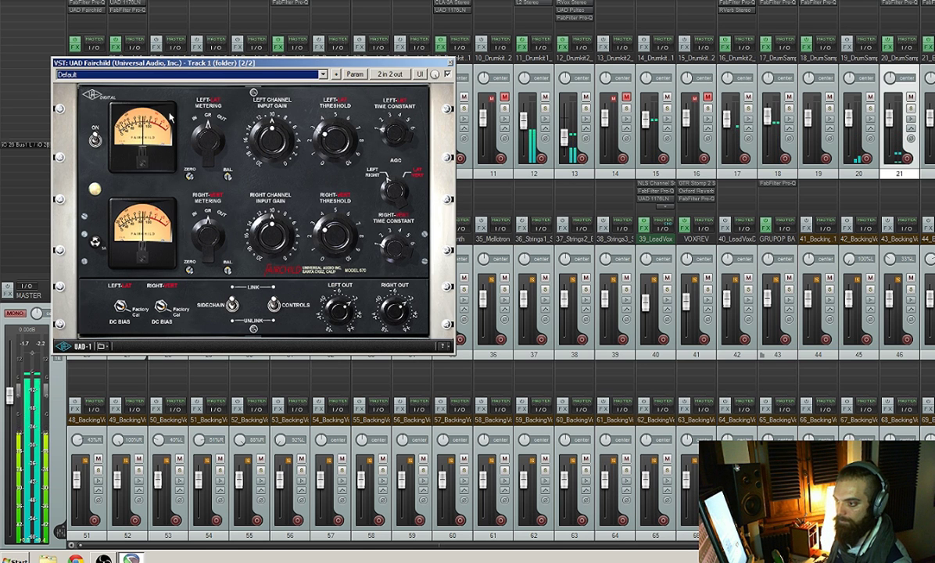
pyautogui.moveTo(325, 136); pyautogui.dragTo(328, 125)
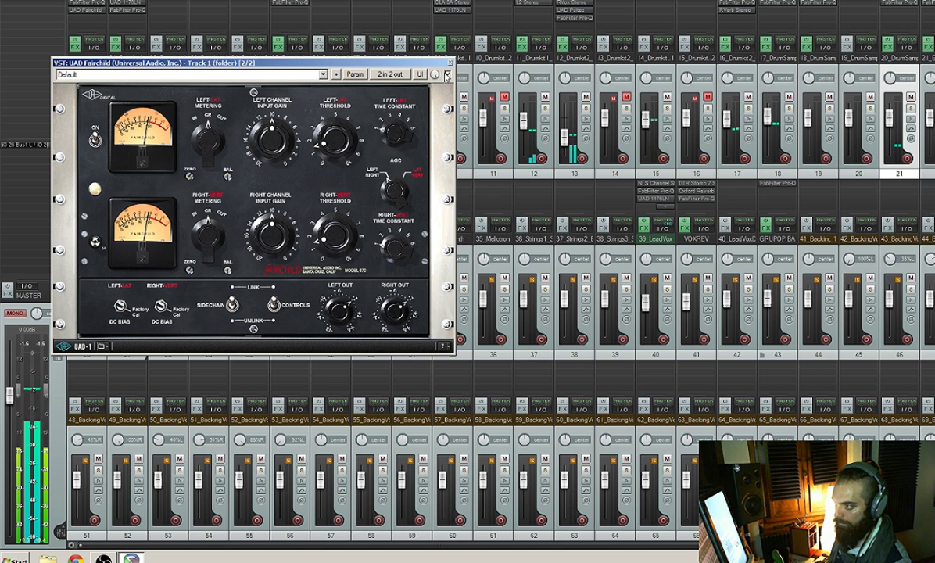
pyautogui.click(447, 74)
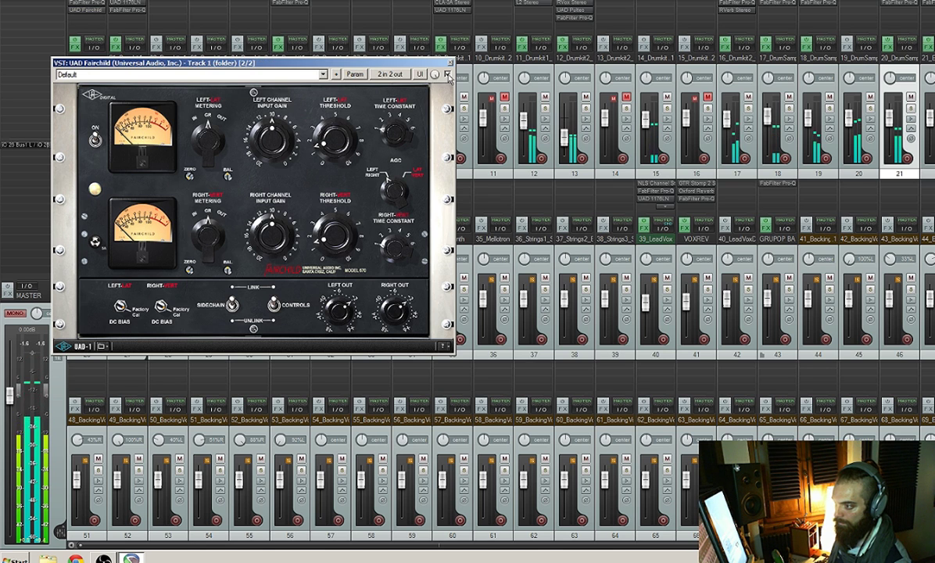
pyautogui.click(451, 63)
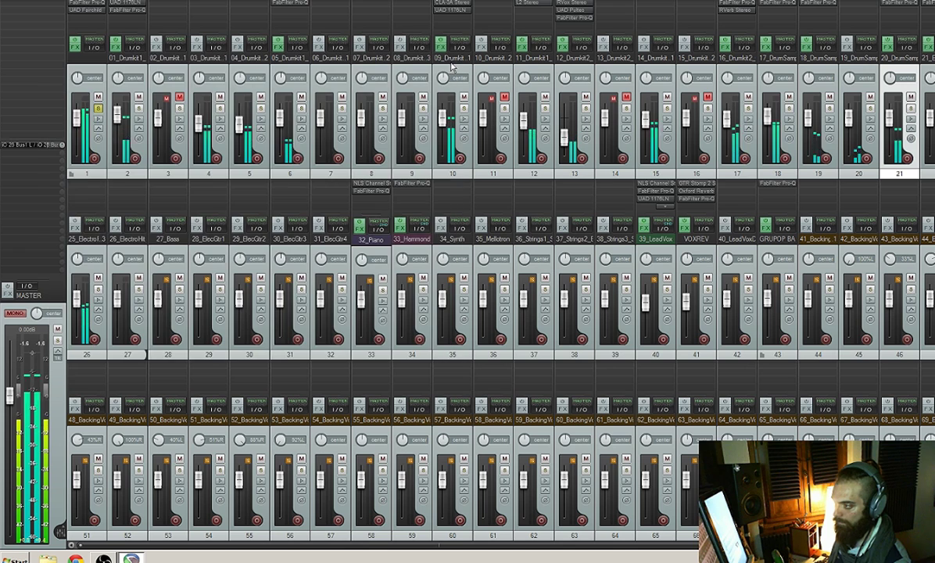
# Step: Sweep a narrow bell boost in the drum folder's EQ and turn it into a cut of about -4 dB near 200 Hz
pyautogui.click(85, 10)
pyautogui.click(86, 4)
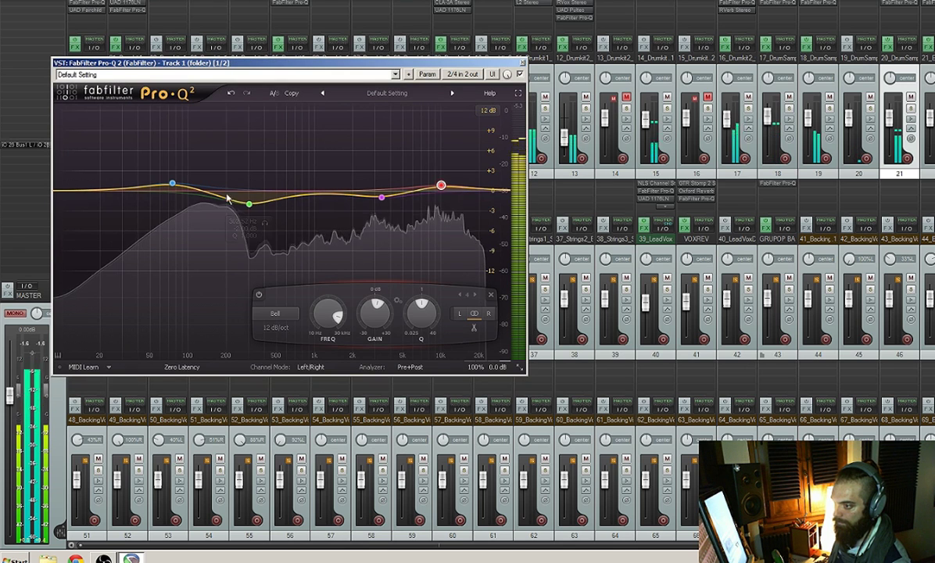
pyautogui.moveTo(275, 182); pyautogui.dragTo(228, 109)
pyautogui.moveTo(227, 156); pyautogui.dragTo(224, 217)
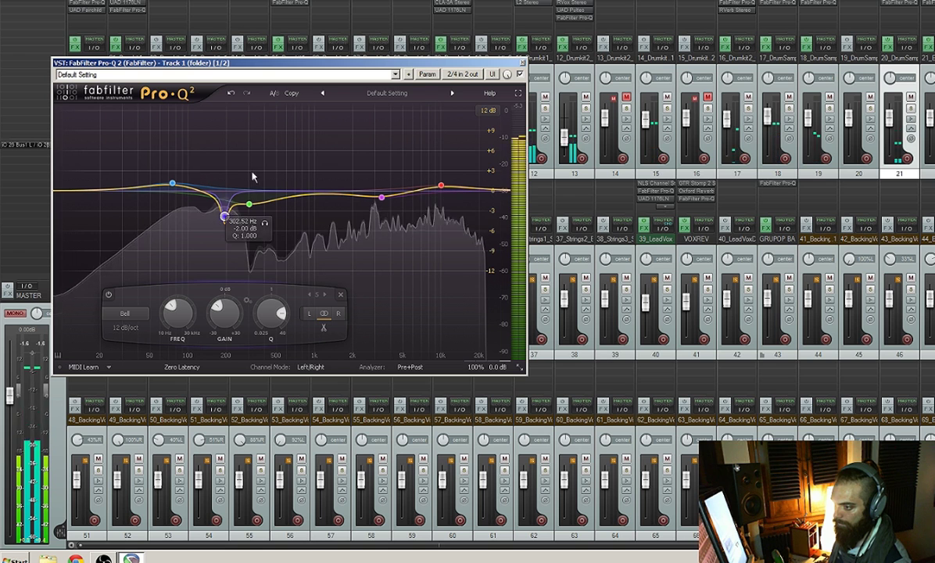
pyautogui.press('Escape')
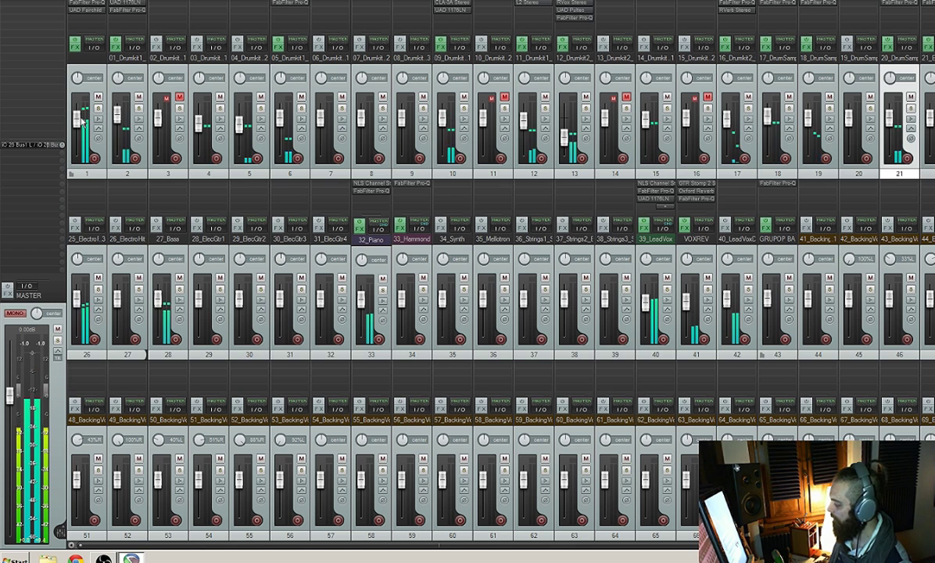
# Step: Solo the 01_Drumkit1 track and insert a new track after it, fed by a send from 01_Drumkit1
pyautogui.click(137, 62)
pyautogui.click(139, 109)
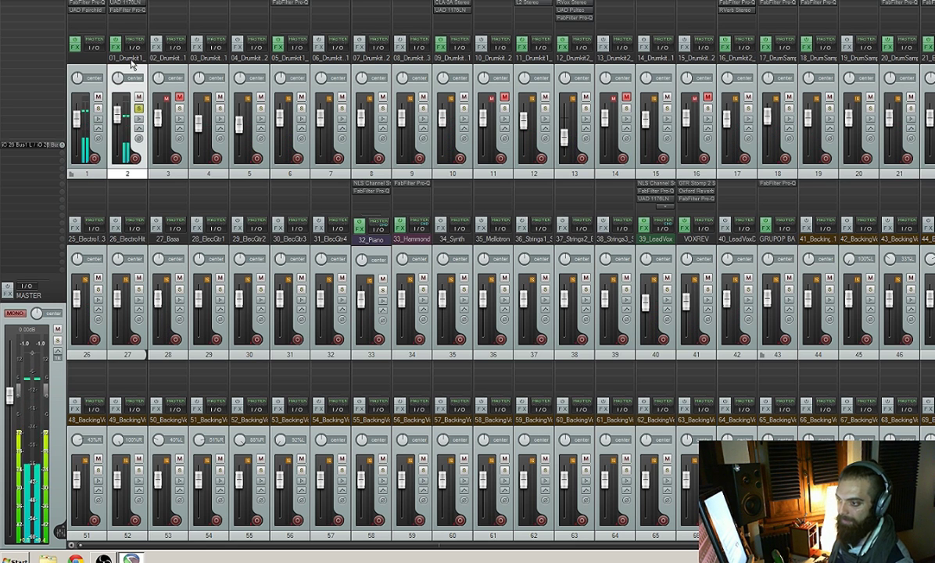
pyautogui.hotkey('ctrl', 't')
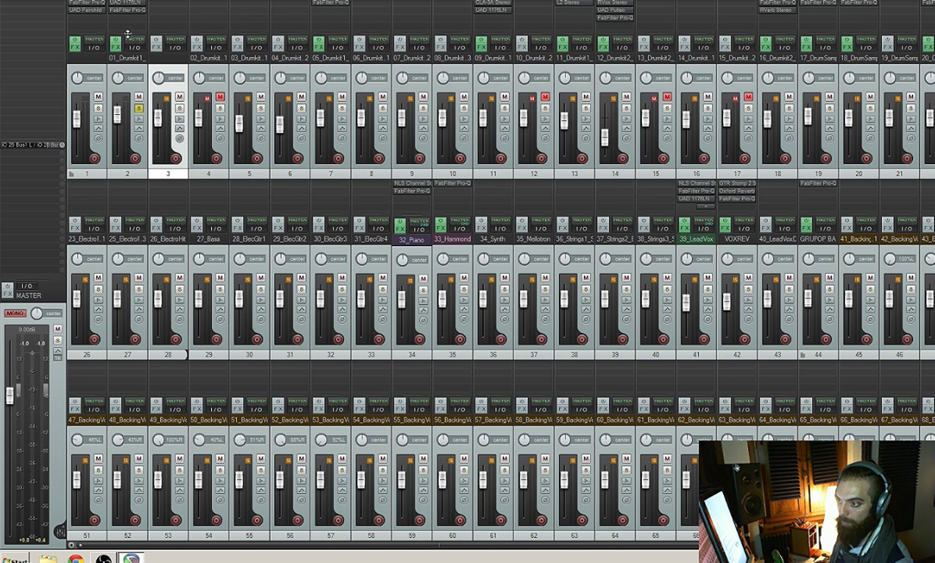
pyautogui.moveTo(127, 33); pyautogui.dragTo(131, 60)
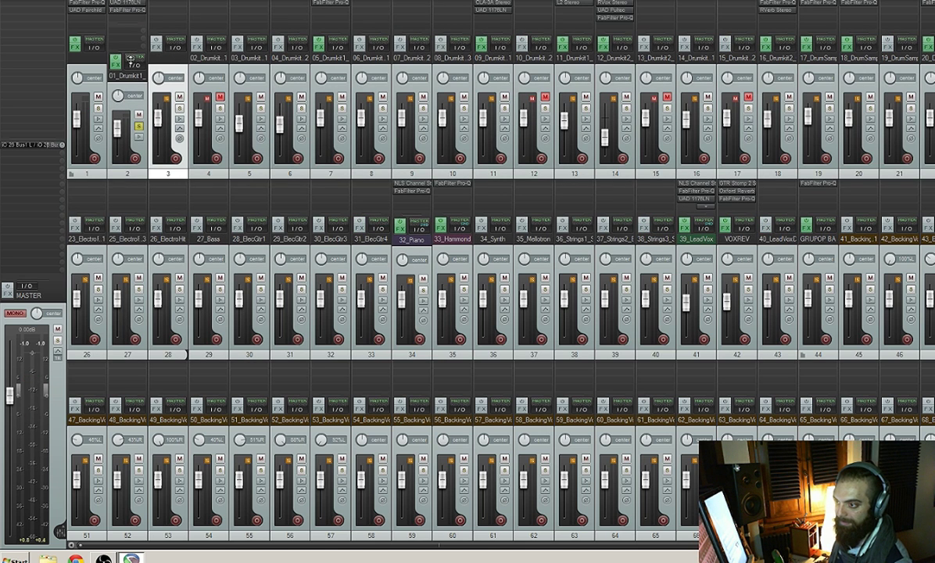
# Step: Insert RVox Stereo on the new track 3 and set its compression to about -17 dB
pyautogui.doubleClick(166, 7)
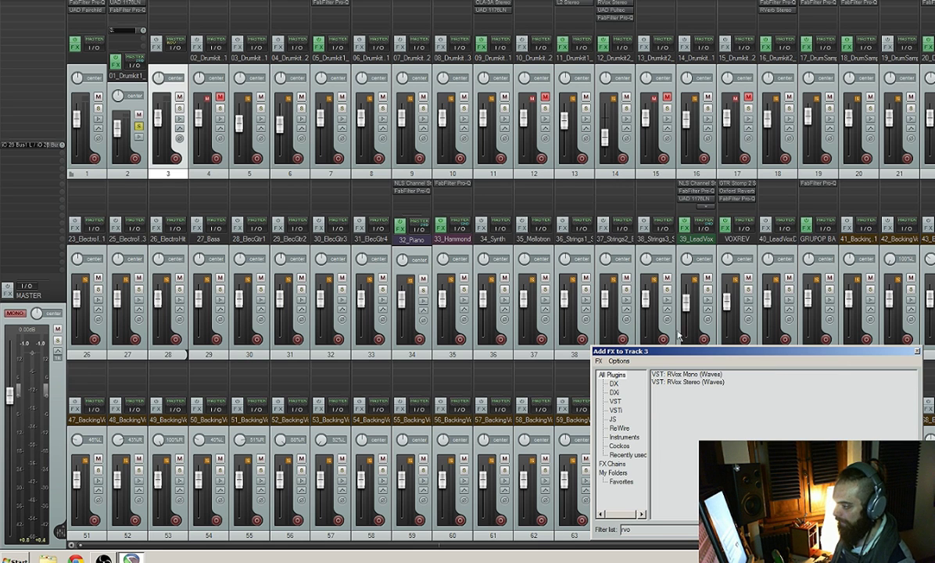
pyautogui.doubleClick(680, 382)
pyautogui.moveTo(172, 81); pyautogui.dragTo(391, 60)
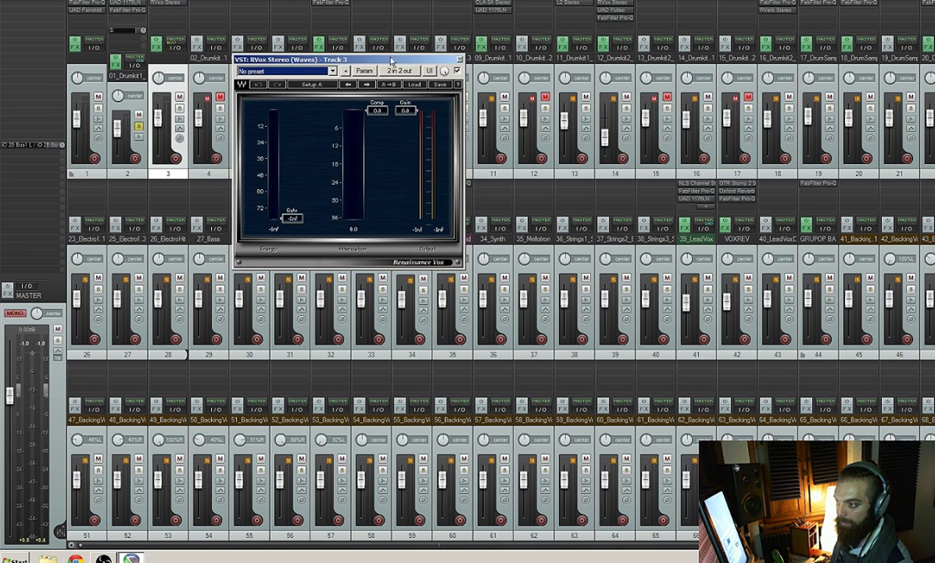
pyautogui.moveTo(380, 111); pyautogui.dragTo(378, 174)
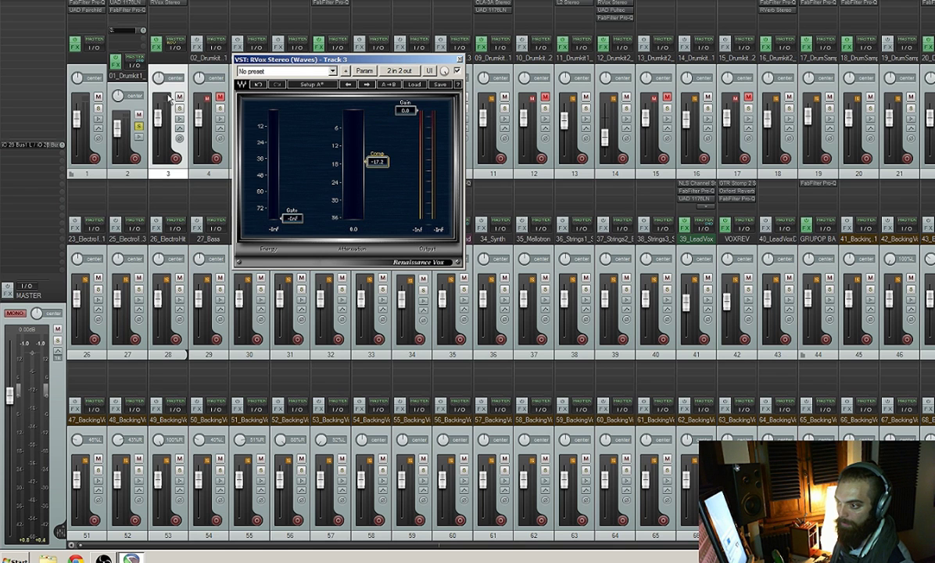
# Step: Solo track 3 during playback, lower its fader slightly, and set the RVox gate to about -25 dB
pyautogui.click(181, 109)
pyautogui.press('space')
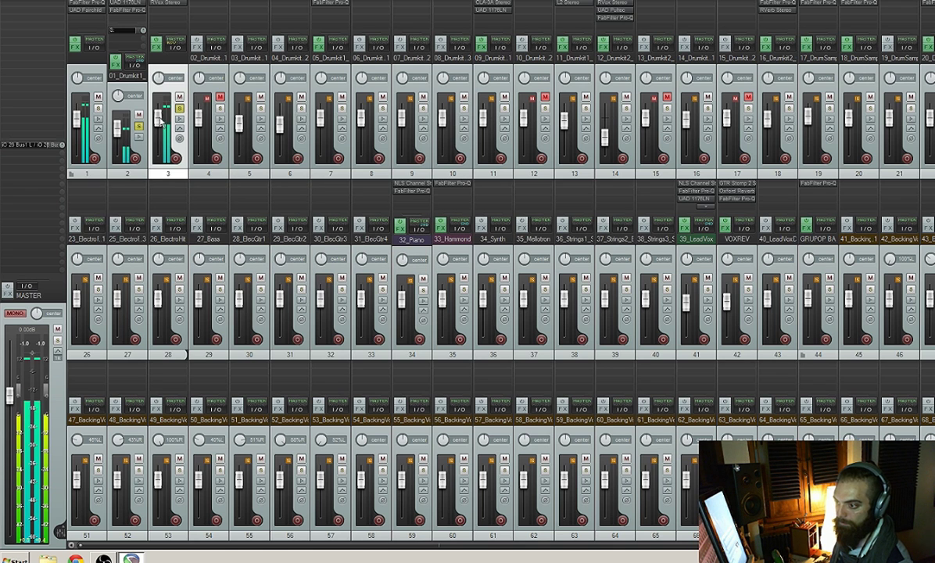
pyautogui.moveTo(159, 117); pyautogui.dragTo(158, 174)
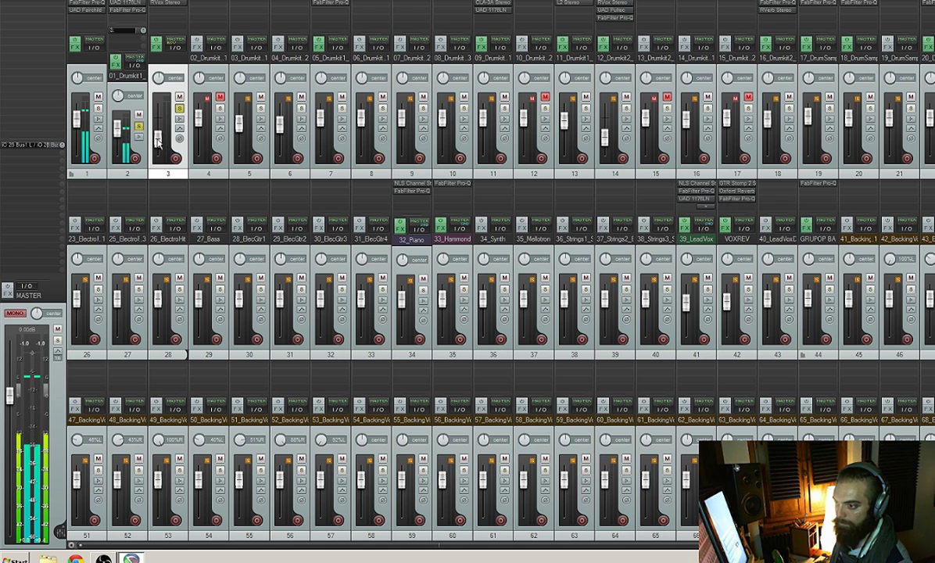
pyautogui.moveTo(157, 139); pyautogui.dragTo(159, 127)
pyautogui.click(165, 3)
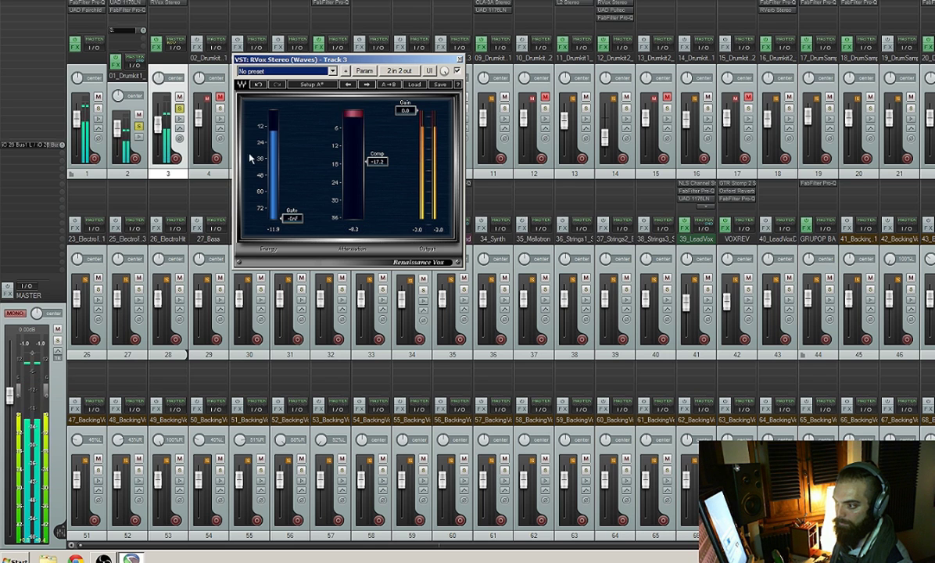
pyautogui.moveTo(293, 156); pyautogui.dragTo(292, 146)
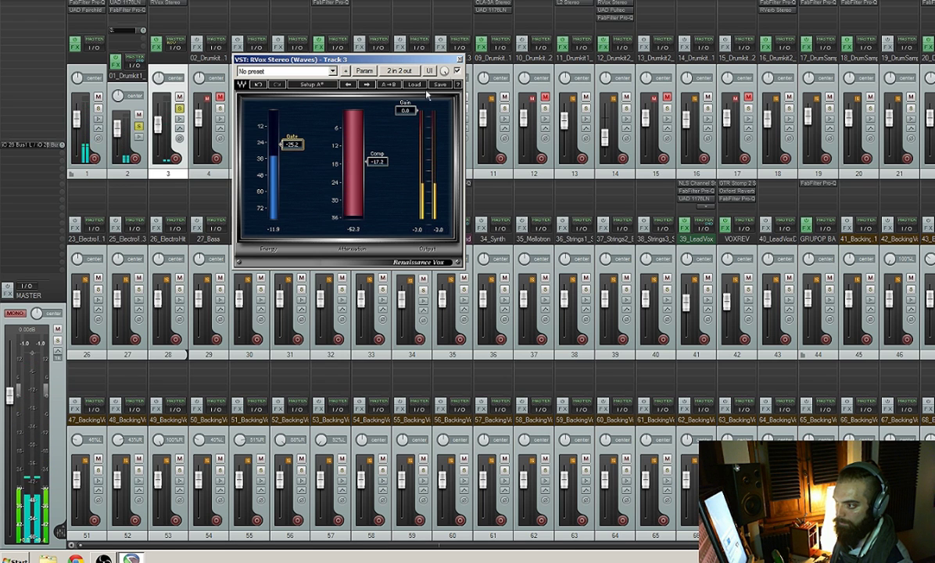
pyautogui.click(460, 60)
# Step: Insert the PuigTec EQP1A Stereo equalizer after RVox on track 3
pyautogui.doubleClick(171, 14)
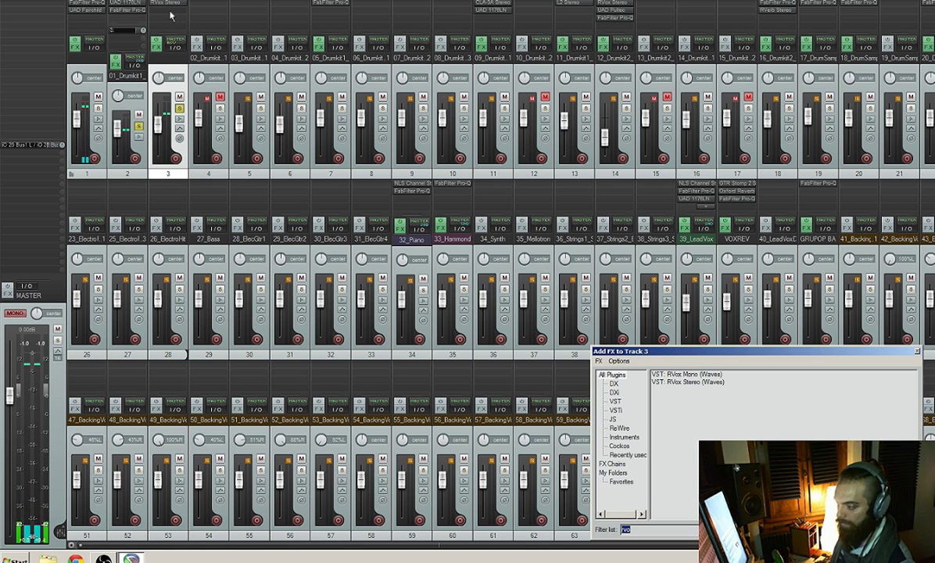
pyautogui.press('BackSpace')
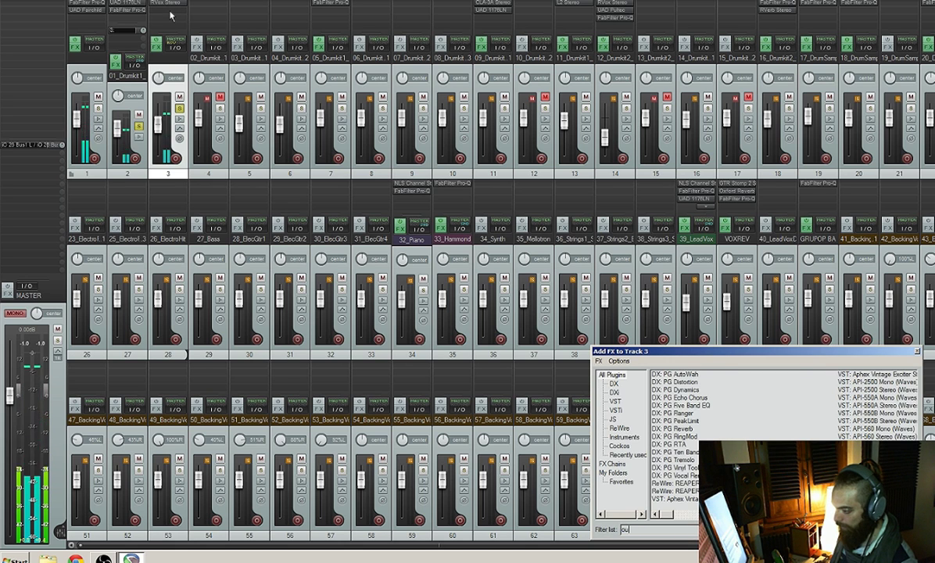
pyautogui.write('poul')
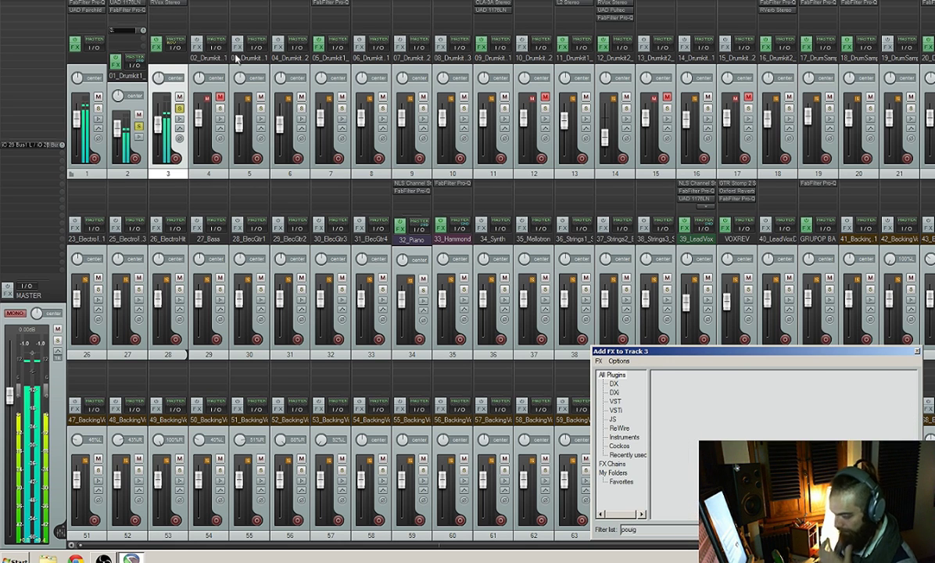
pyautogui.write('puig')
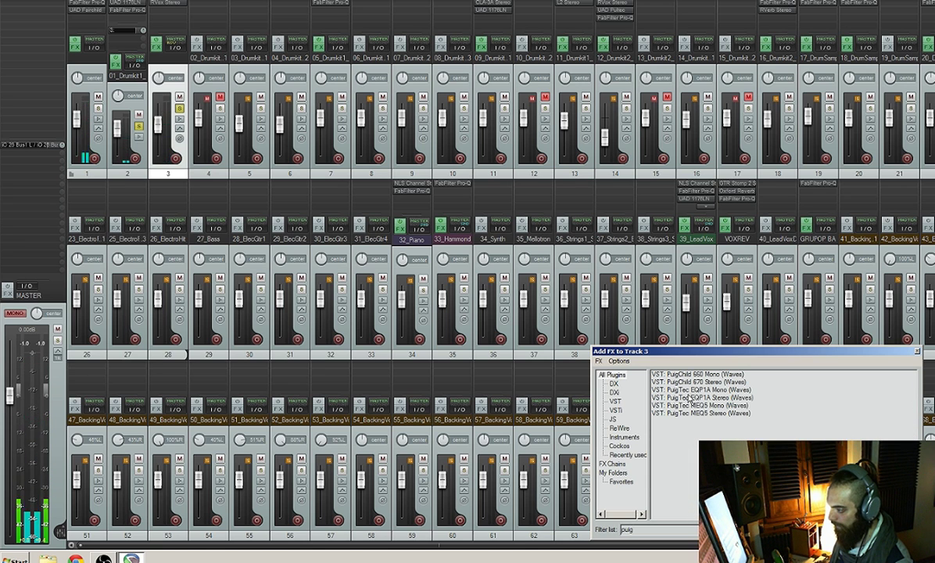
pyautogui.doubleClick(711, 398)
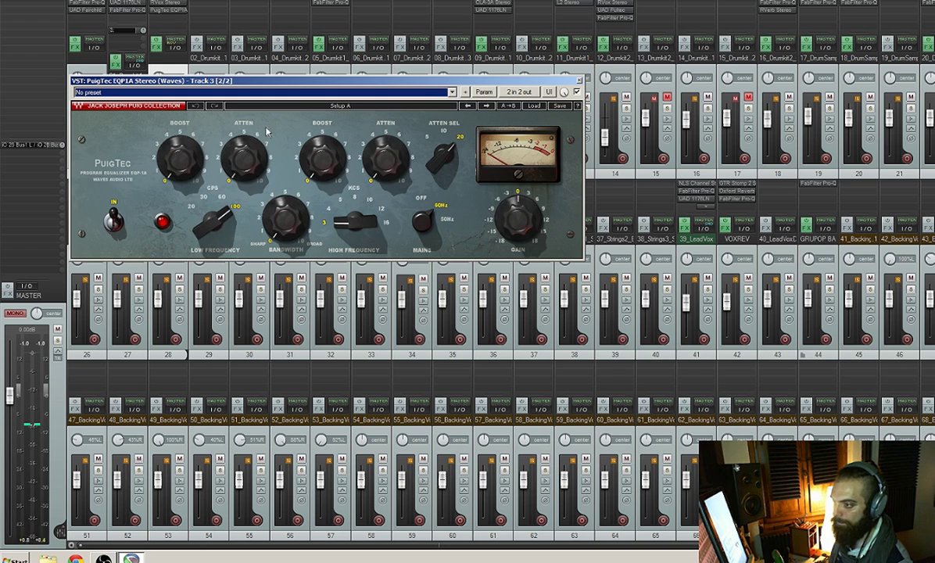
# Step: Boost the lows at 60 CPS in PuigTec and blend track 3 in from silence to slightly below its former level
pyautogui.moveTo(167, 170); pyautogui.dragTo(165, 143)
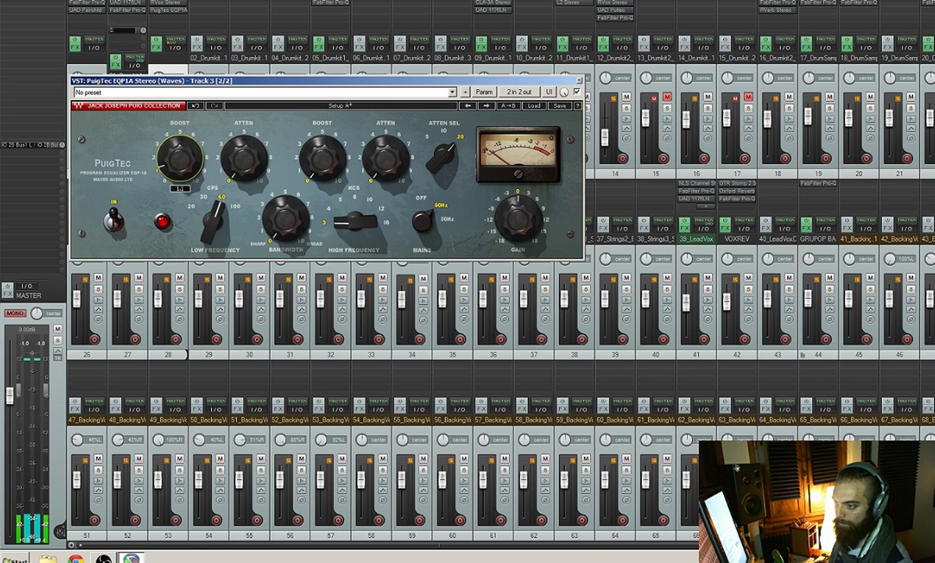
pyautogui.click(578, 81)
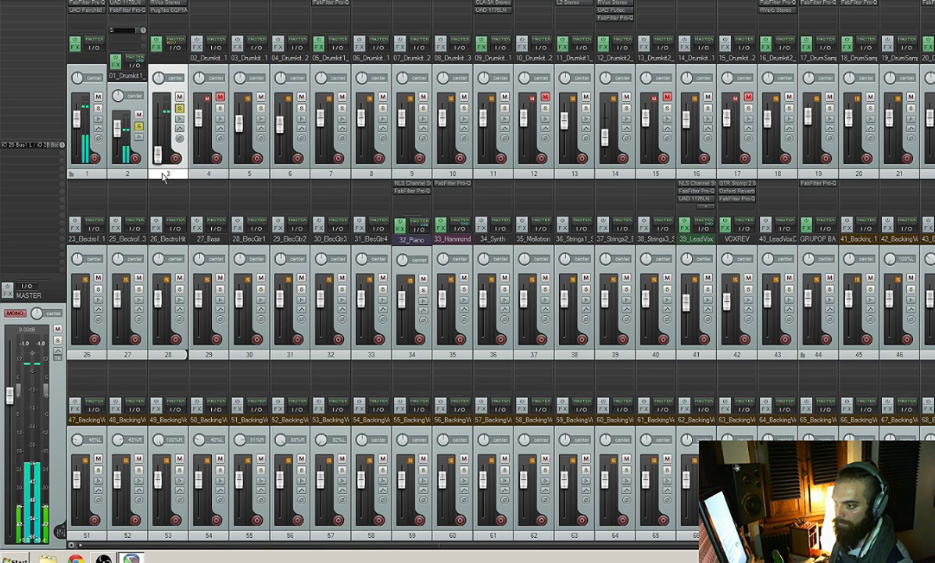
pyautogui.moveTo(157, 155); pyautogui.dragTo(157, 132)
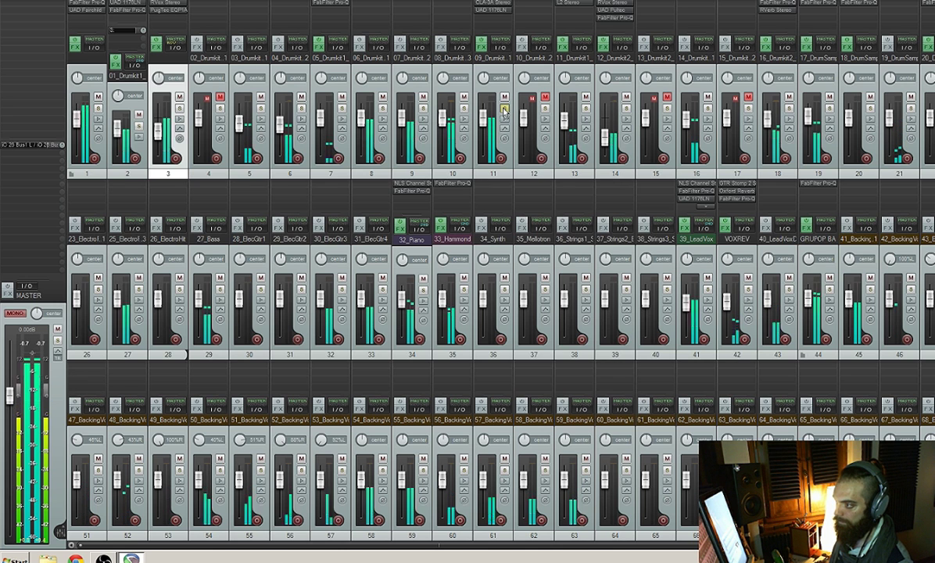
# Step: Insert FabFilter Pro-Q 2 on 09_Drumkit2_RoomMono1 with a low cut near 100 Hz and a bell cut of about -5.4 dB near 378 Hz
pyautogui.doubleClick(501, 17)
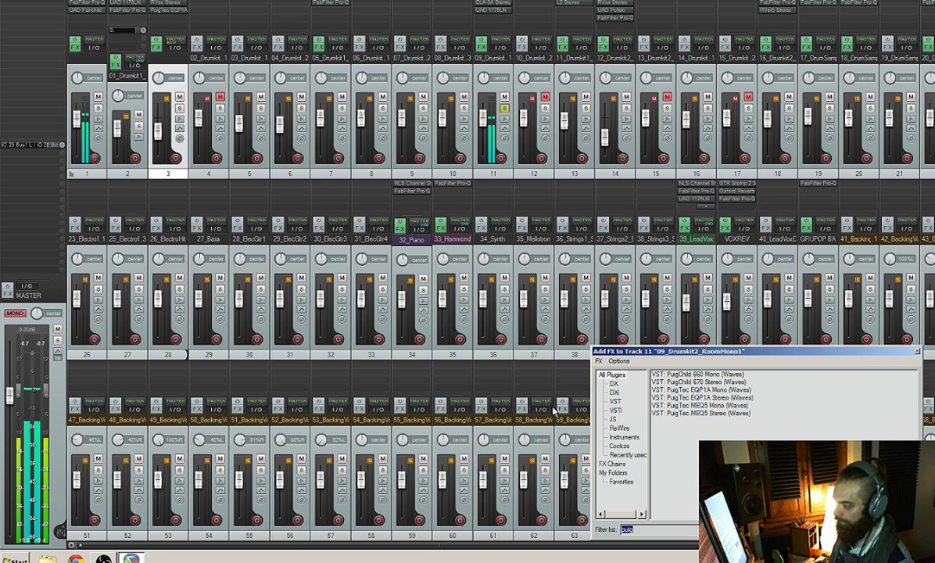
pyautogui.write('pro')
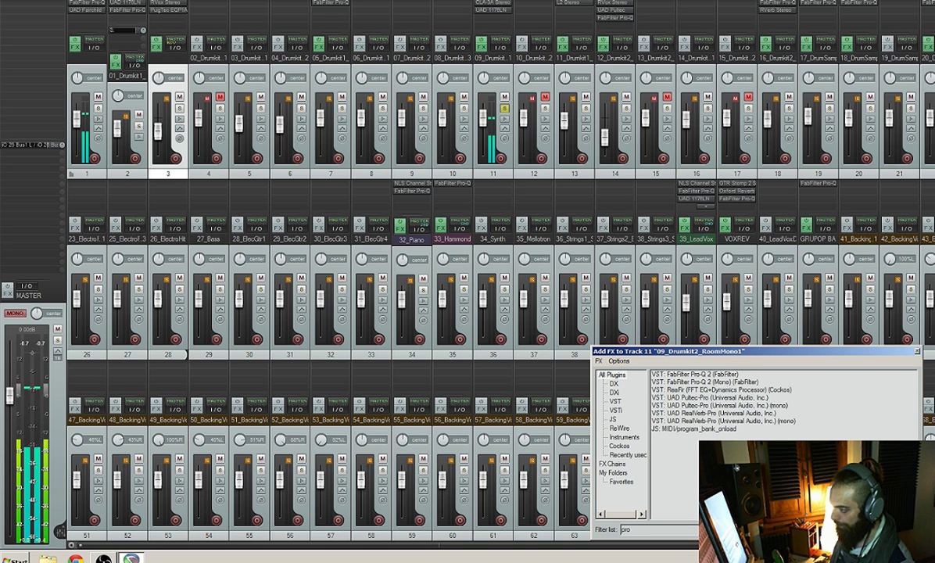
pyautogui.doubleClick(703, 375)
pyautogui.moveTo(324, 157); pyautogui.dragTo(279, 237)
pyautogui.click(191, 203)
pyautogui.rightClick(191, 203)
pyautogui.moveTo(212, 219)
pyautogui.click(281, 236)
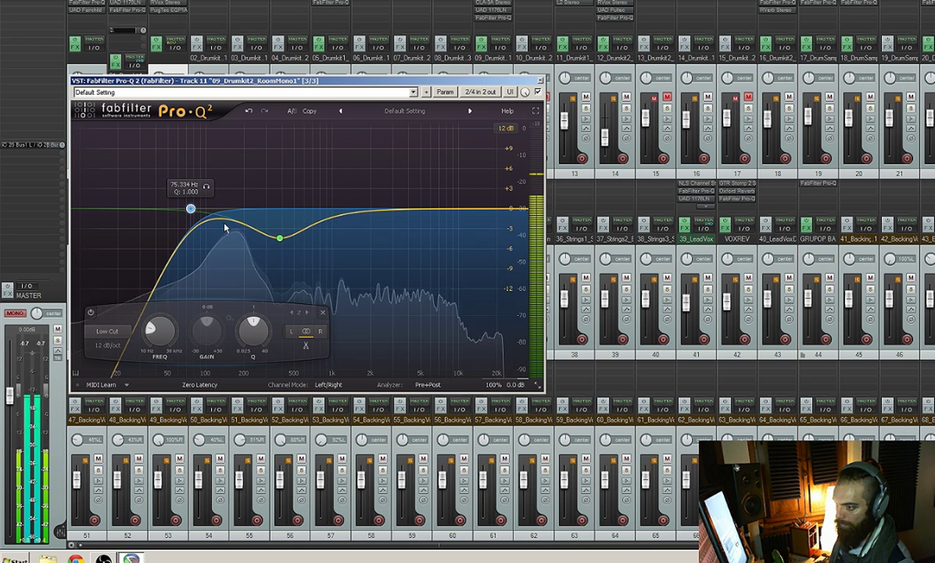
pyautogui.moveTo(195, 208); pyautogui.dragTo(203, 208)
pyautogui.moveTo(279, 238); pyautogui.dragTo(279, 245)
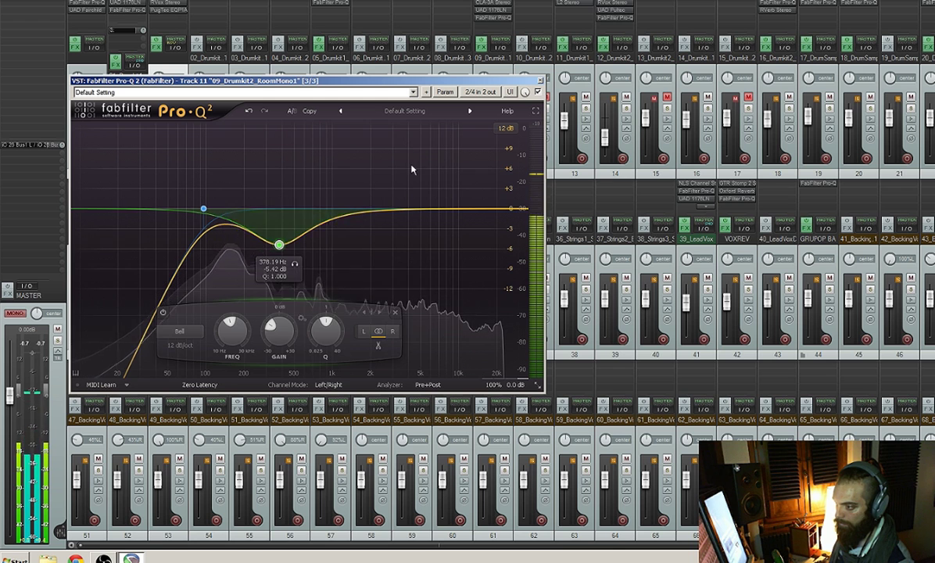
# Step: Add a bell cut of about -2 dB near 1.8 kHz to the RoomMono1 EQ, deepen the low-mid cut to about -6.5 dB, and unsolo the track
pyautogui.doubleClick(368, 162)
pyautogui.moveTo(368, 163); pyautogui.dragTo(365, 225)
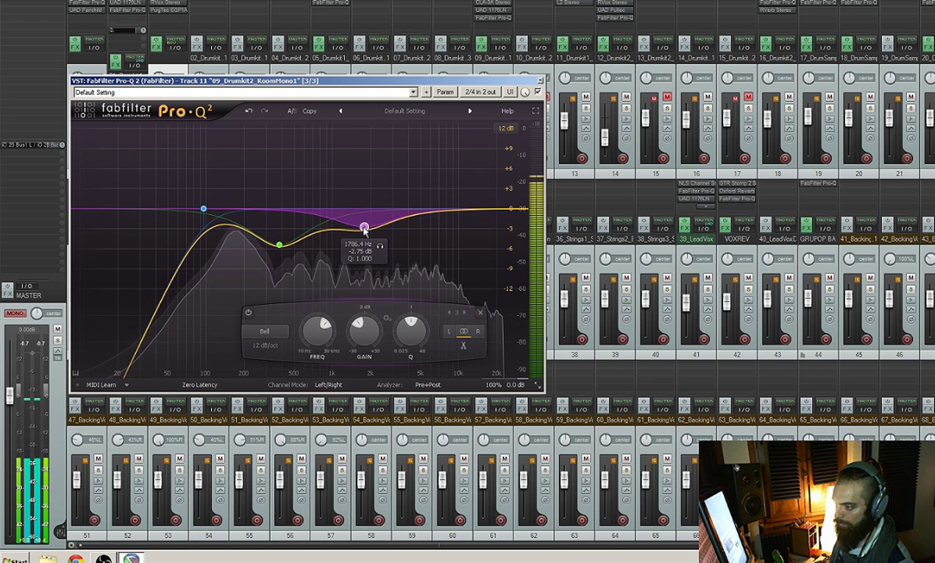
pyautogui.moveTo(279, 245); pyautogui.dragTo(279, 252)
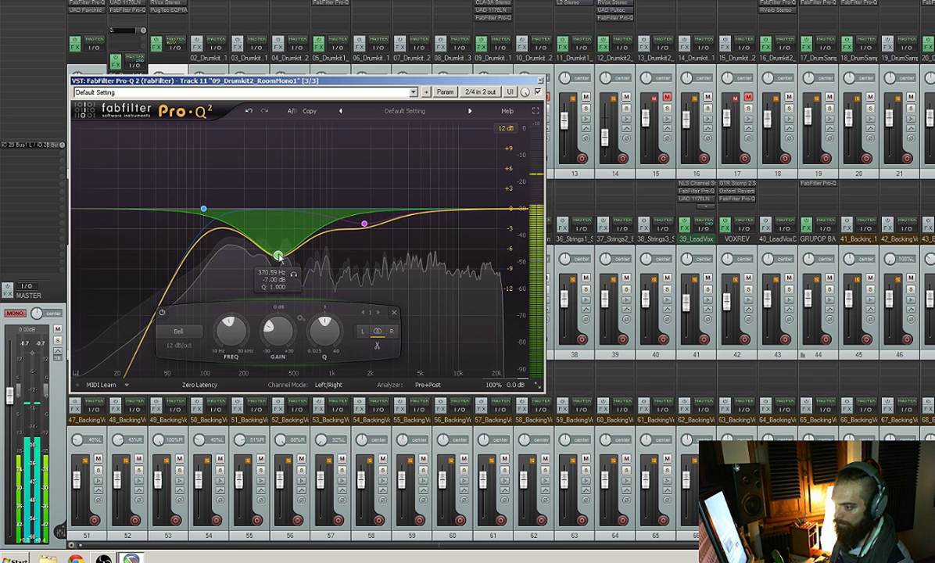
pyautogui.click(541, 80)
pyautogui.click(505, 110)
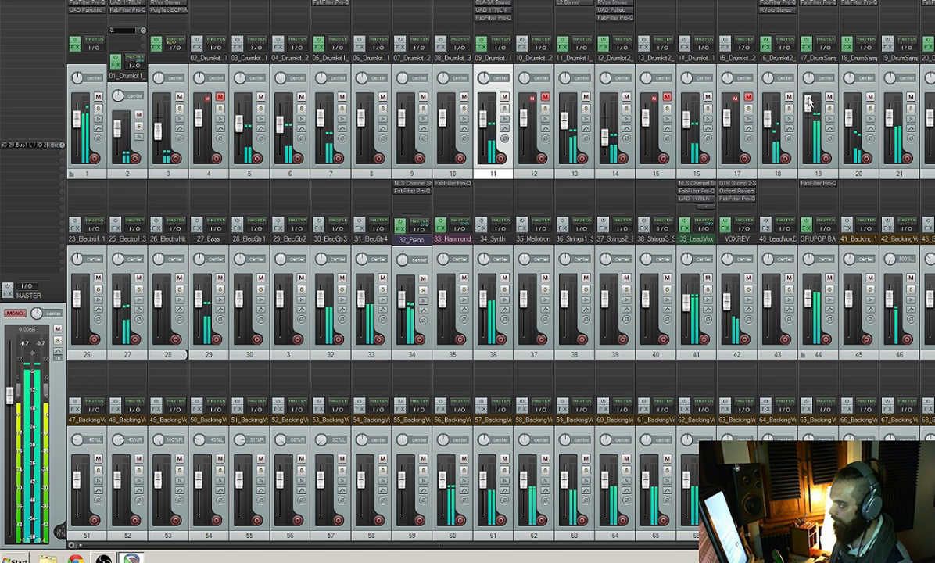
# Step: Solo the 17_DrumSamples_Snare track to compare it, and reduce its EQ cut near 550 Hz to about -4 dB
pyautogui.click(830, 109)
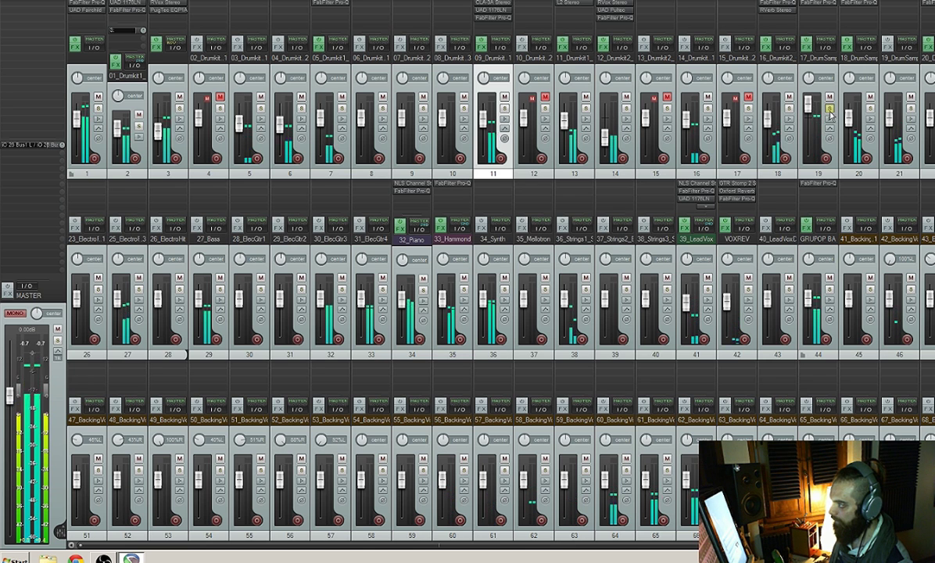
pyautogui.click(830, 109)
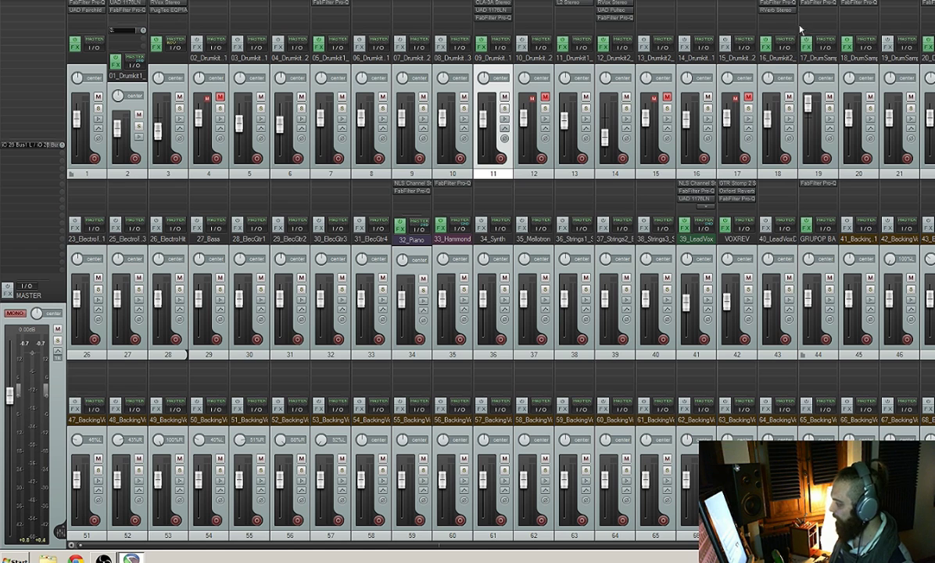
pyautogui.click(831, 110)
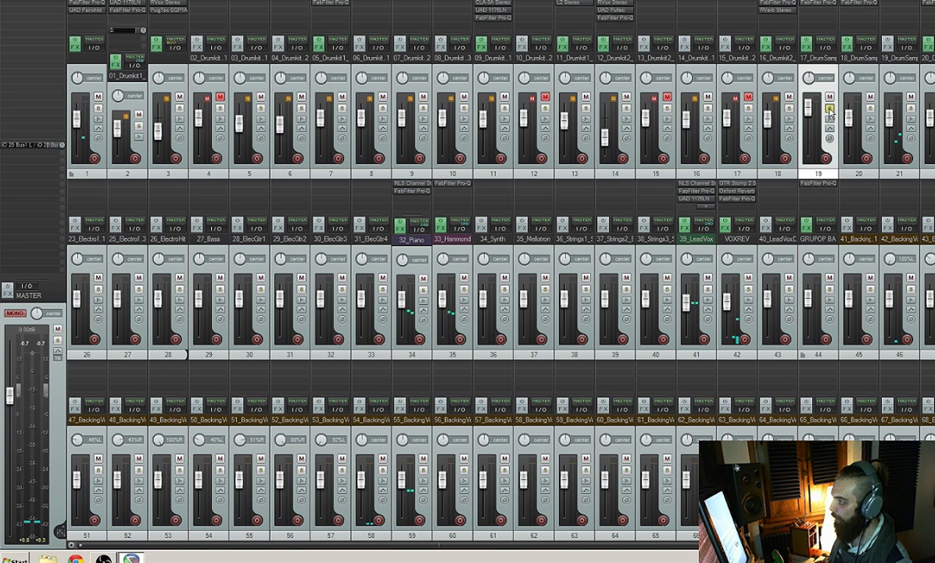
pyautogui.click(816, 6)
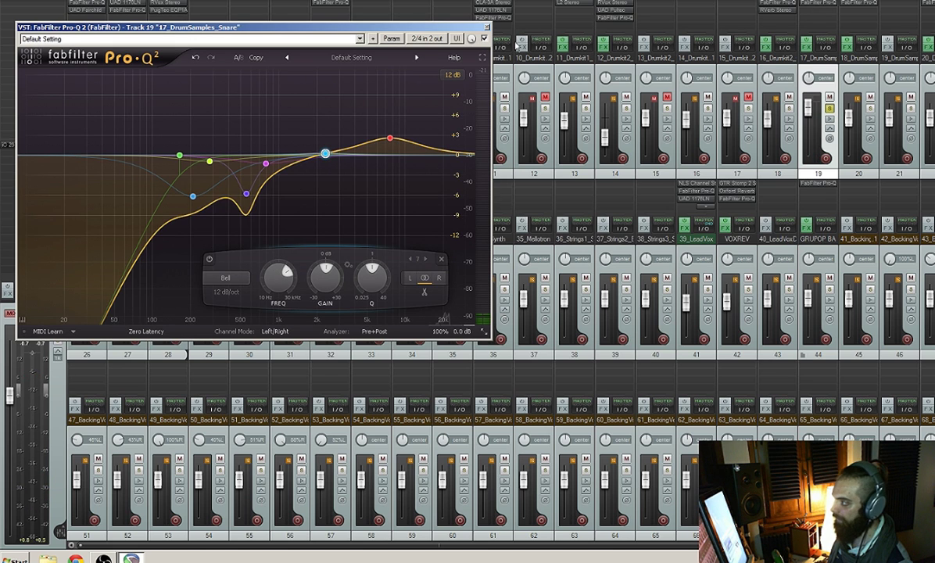
pyautogui.moveTo(268, 162)
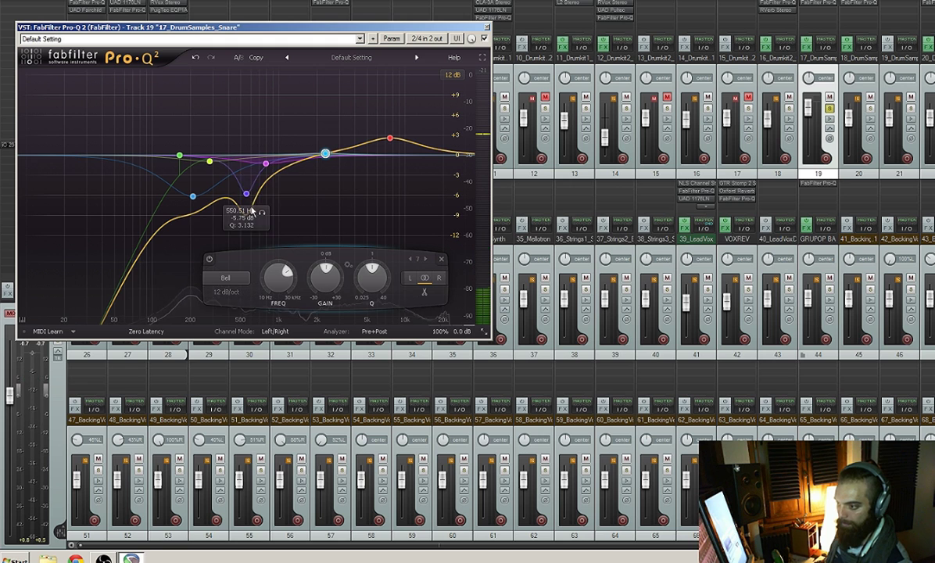
pyautogui.click(249, 199)
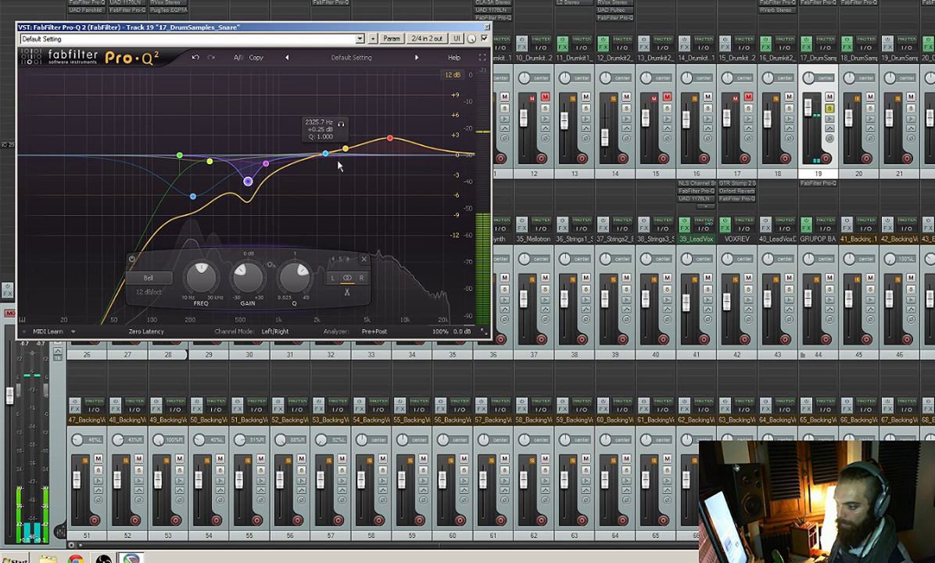
pyautogui.click(487, 28)
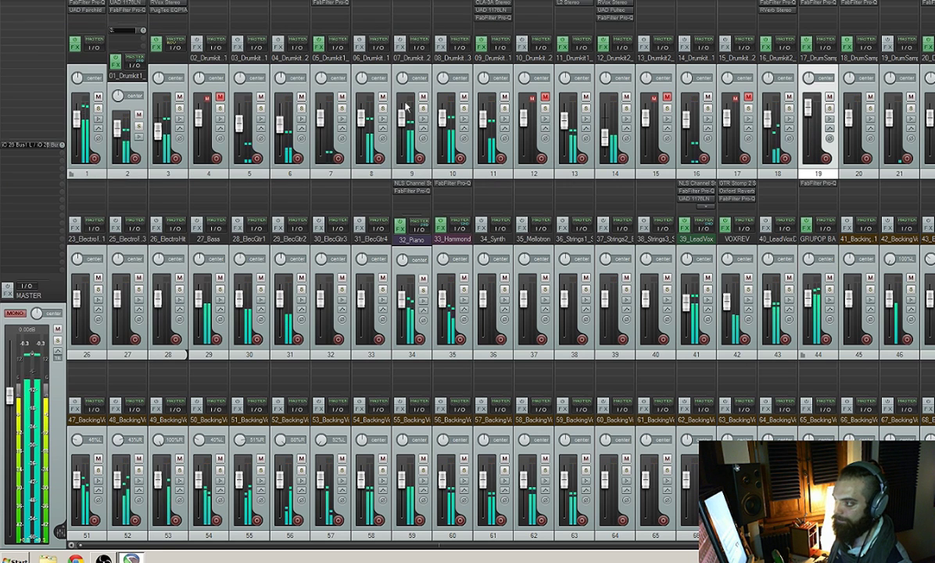
# Step: Solo 09_Drumkit2_RoomMono1, add a bell cut of about -4.8 dB near 4 kHz to its EQ, and unsolo it
pyautogui.press('space')
pyautogui.click(504, 110)
pyautogui.press('space')
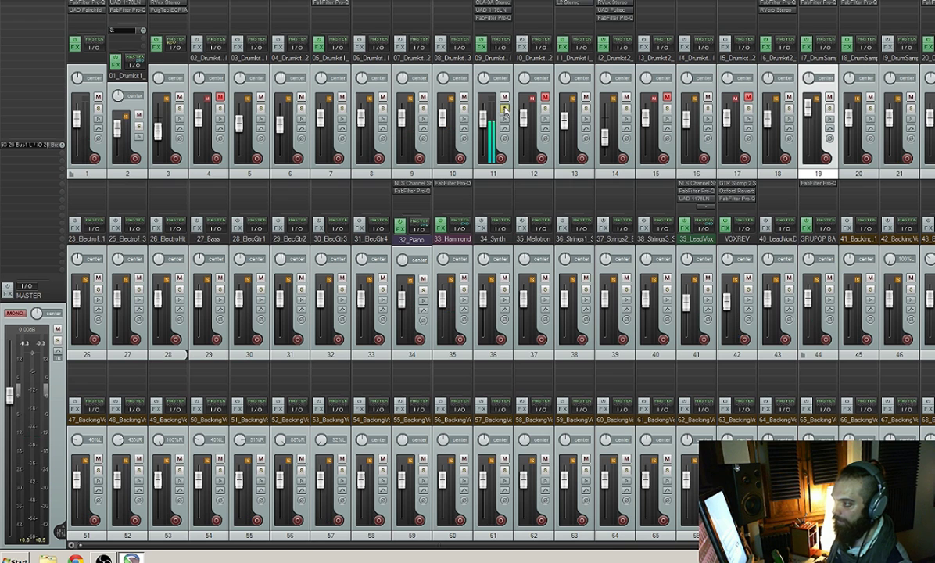
pyautogui.click(492, 19)
pyautogui.moveTo(405, 185); pyautogui.dragTo(408, 242)
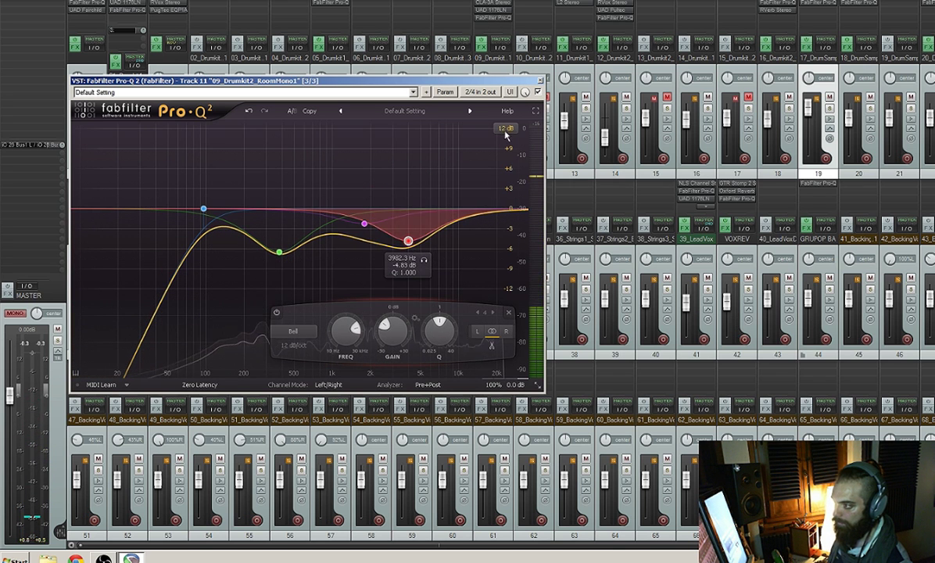
pyautogui.click(541, 82)
pyautogui.click(504, 109)
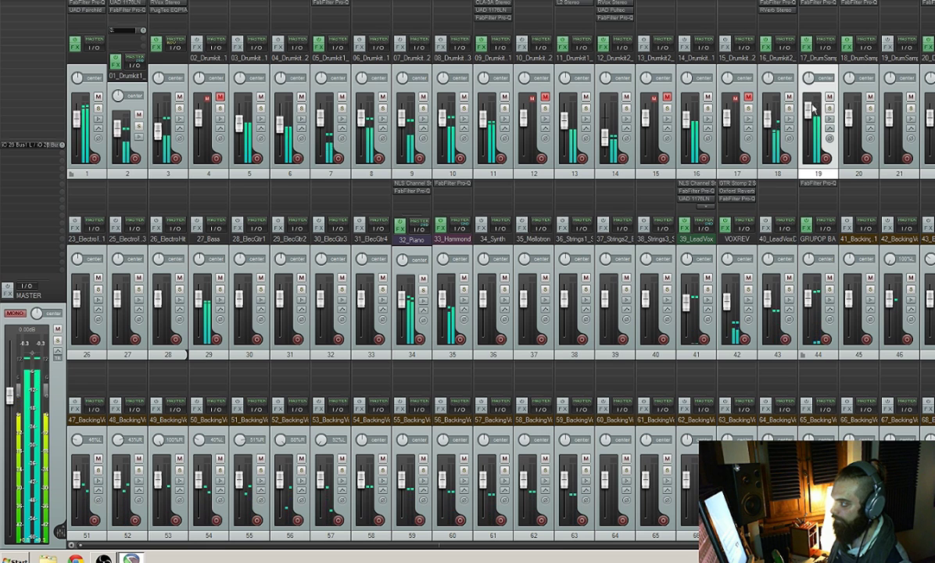
# Step: Solo 12_Drumkit2_KickIn and add a bell cut of about -2.5 dB near 2.6 kHz to its EQ
pyautogui.click(626, 108)
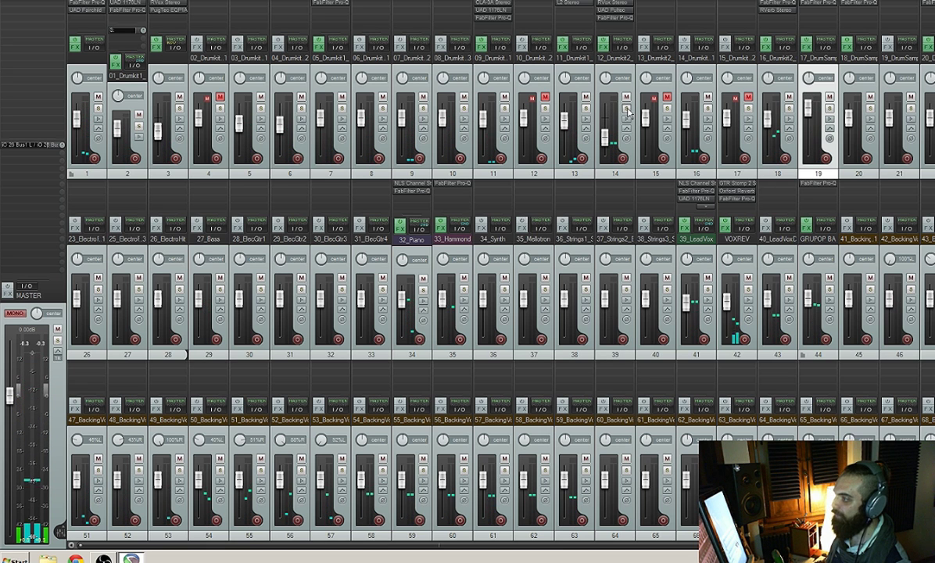
pyautogui.click(610, 19)
pyautogui.doubleClick(355, 160)
pyautogui.moveTo(355, 160); pyautogui.dragTo(350, 189)
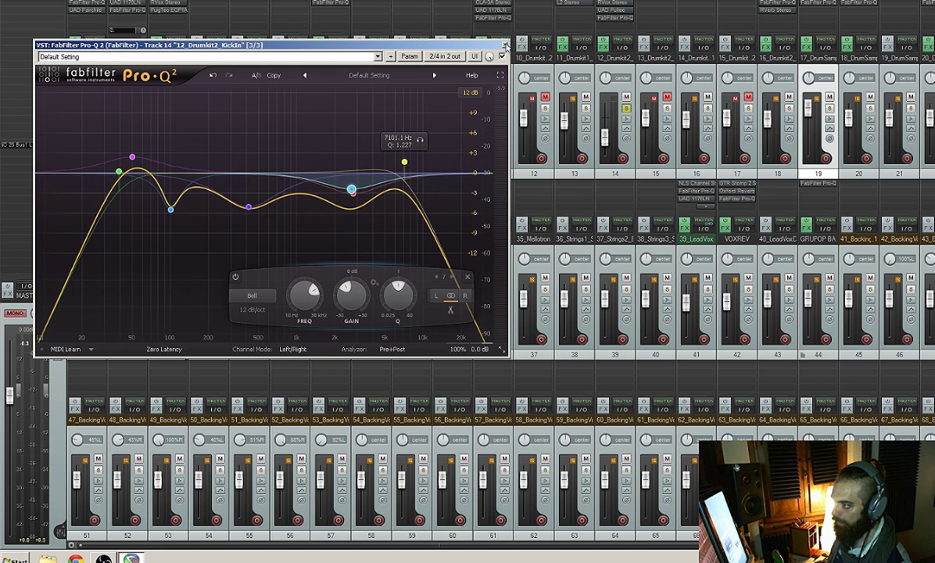
pyautogui.click(505, 45)
# Step: Solo 11_Drumkit1_RoomStereo and insert FabFilter Pro-Q 2 on it with a low cut near 100 Hz
pyautogui.click(586, 110)
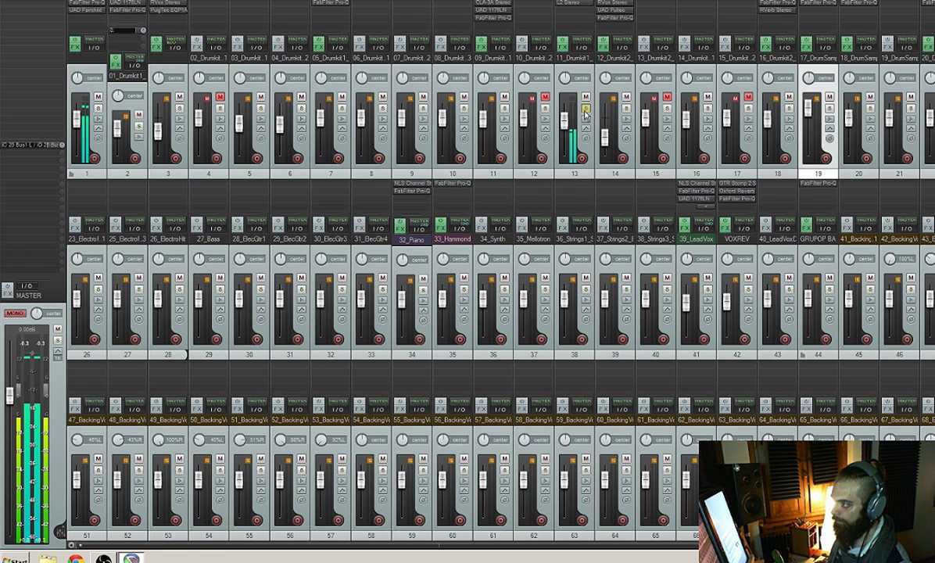
pyautogui.doubleClick(571, 14)
pyautogui.doubleClick(692, 377)
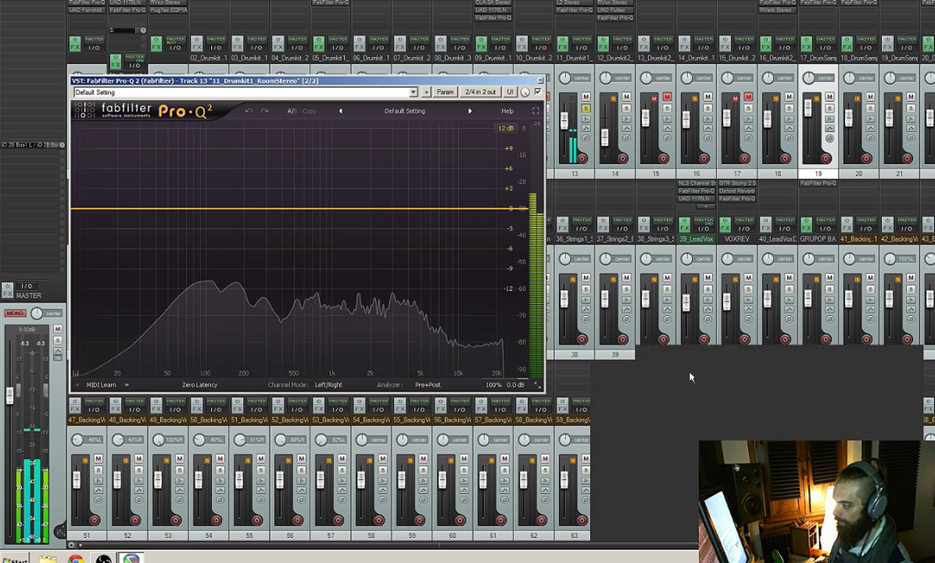
pyautogui.doubleClick(206, 210)
pyautogui.rightClick(207, 209)
pyautogui.moveTo(233, 227)
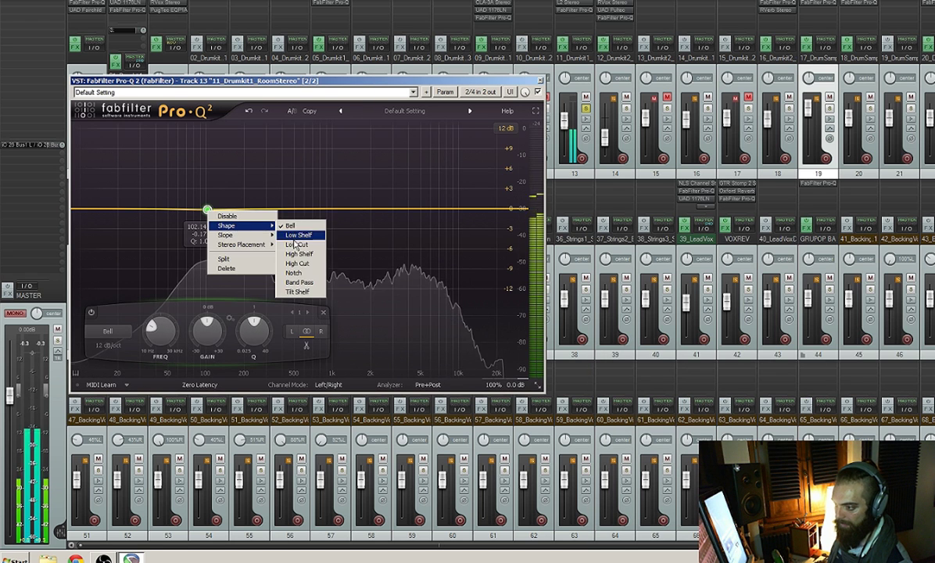
pyautogui.click(296, 244)
# Step: Add bell cuts of about -3.5 dB near 3.8 kHz and -4 dB near 118 Hz to the RoomStereo EQ, and close it
pyautogui.doubleClick(381, 182)
pyautogui.moveTo(380, 181); pyautogui.dragTo(406, 233)
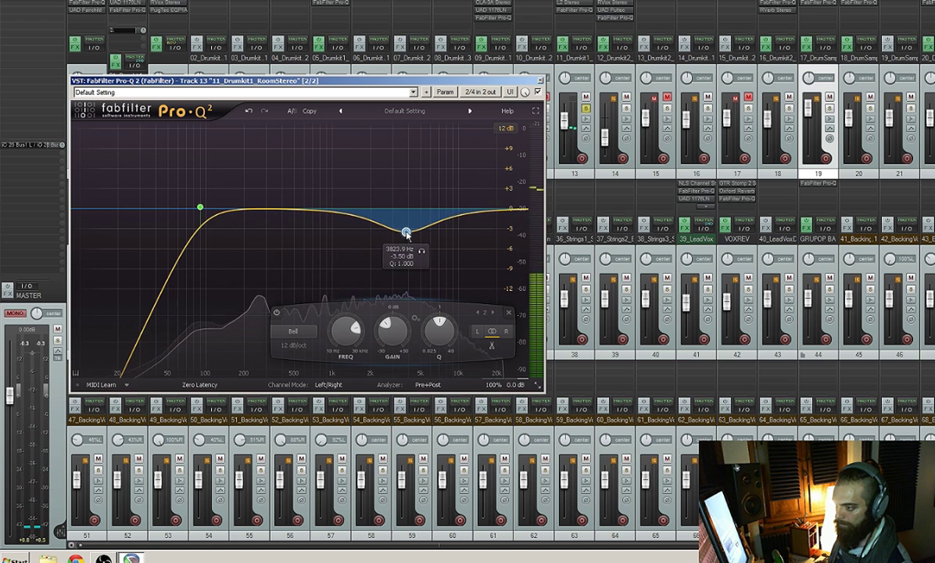
pyautogui.doubleClick(233, 189)
pyautogui.moveTo(233, 189); pyautogui.dragTo(216, 235)
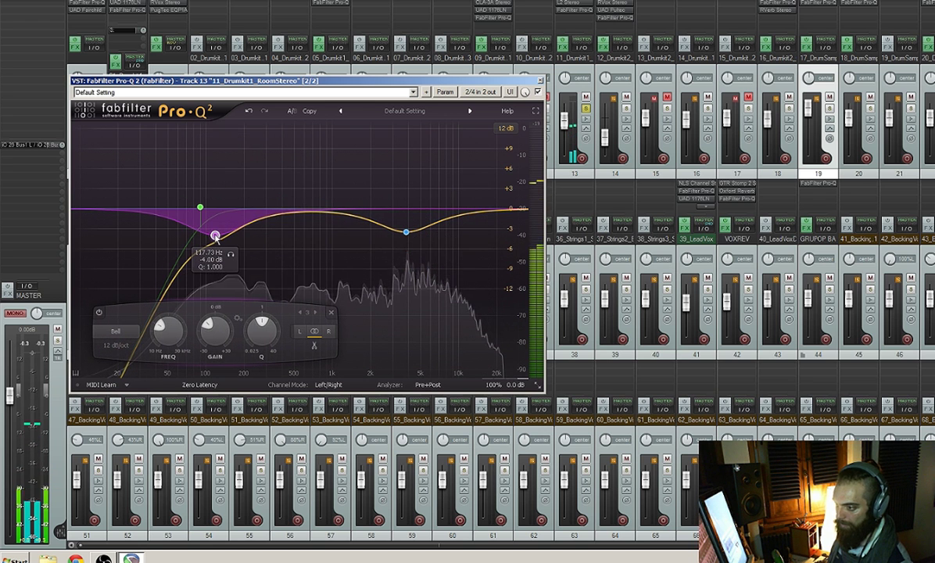
pyautogui.click(540, 80)
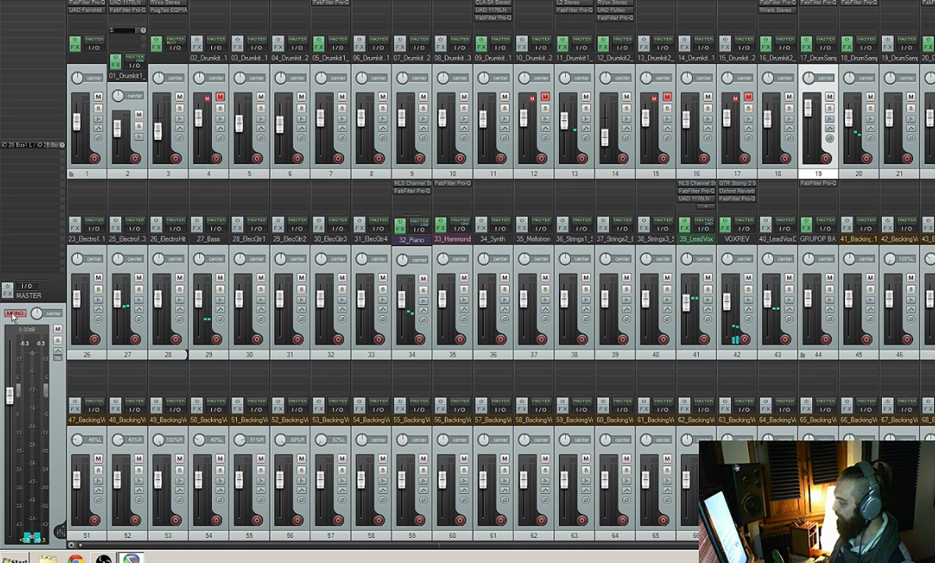
# Step: Switch the master out of mono, resume playback, and collapse the sends area on the 01_Drumkit1_KickIn strip
pyautogui.press('space')
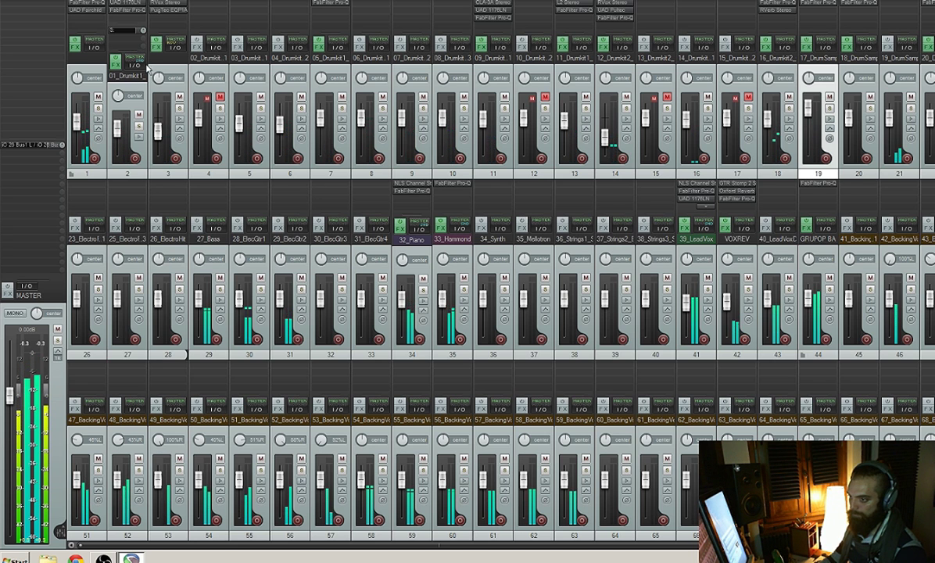
pyautogui.click(131, 85)
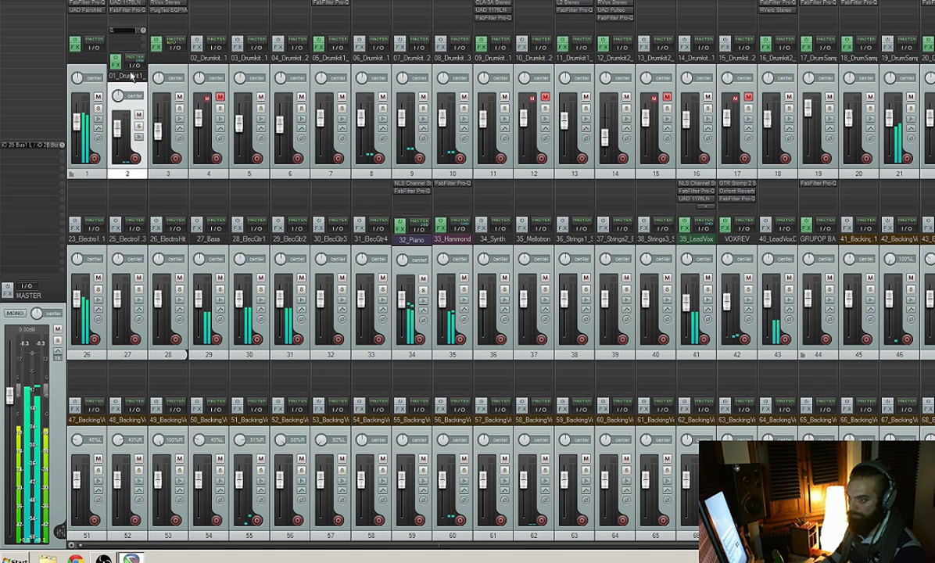
pyautogui.moveTo(129, 50); pyautogui.dragTo(128, 32)
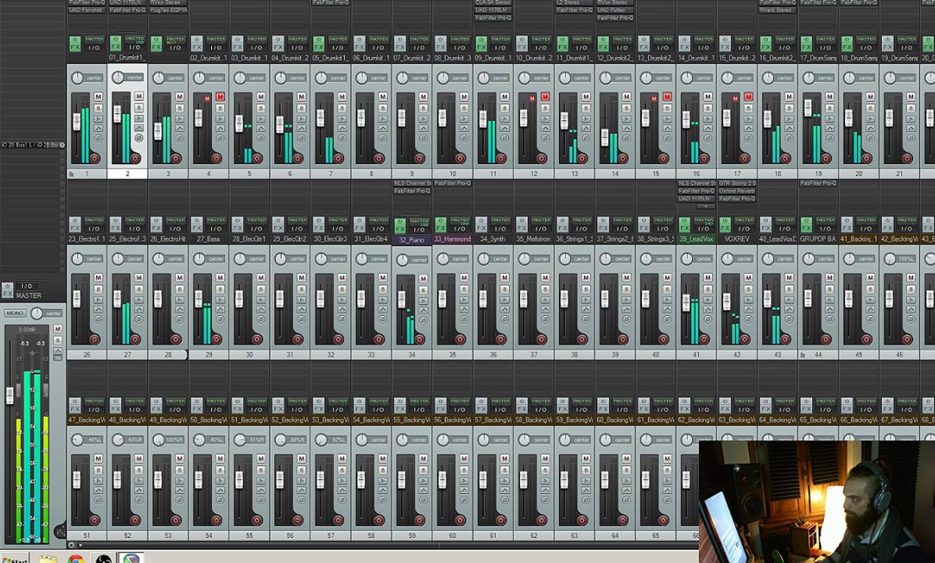
# Step: Solo 21_ElectroPercussion2 and close the Fairchild and Pro-Q 2 windows covering the arrangement
pyautogui.moveTo(727, 545); pyautogui.dragTo(814, 545)
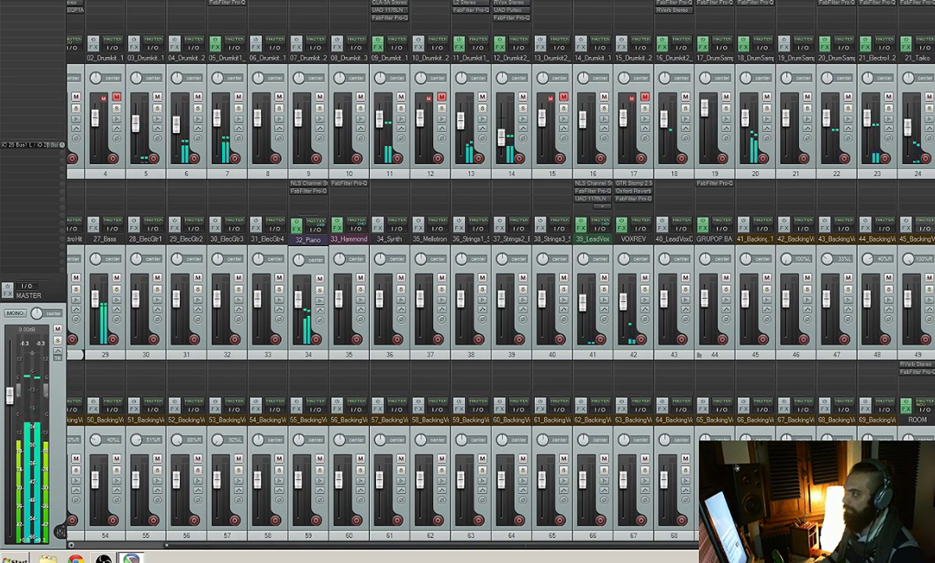
pyautogui.click(889, 109)
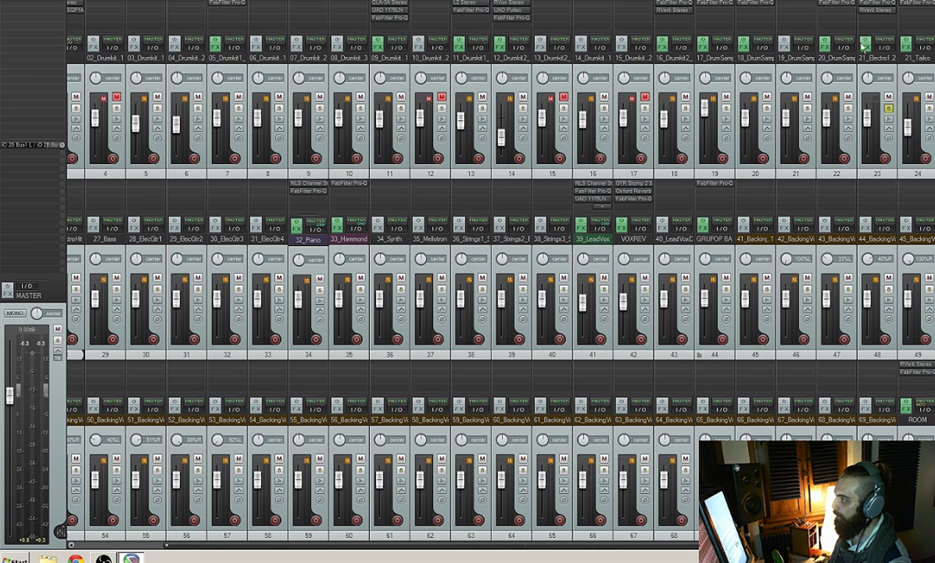
pyautogui.hotkey('ctrl', 'm')
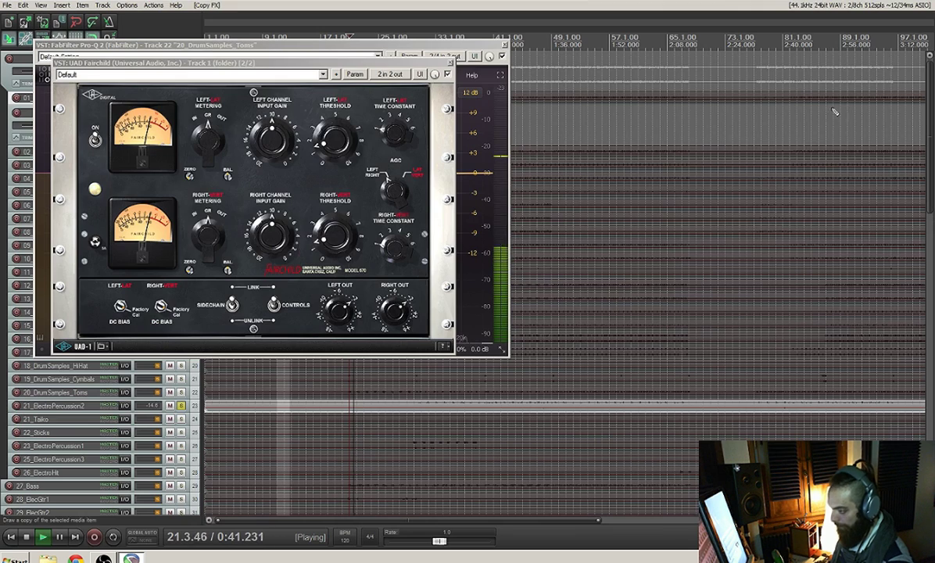
pyautogui.click(451, 63)
pyautogui.click(504, 45)
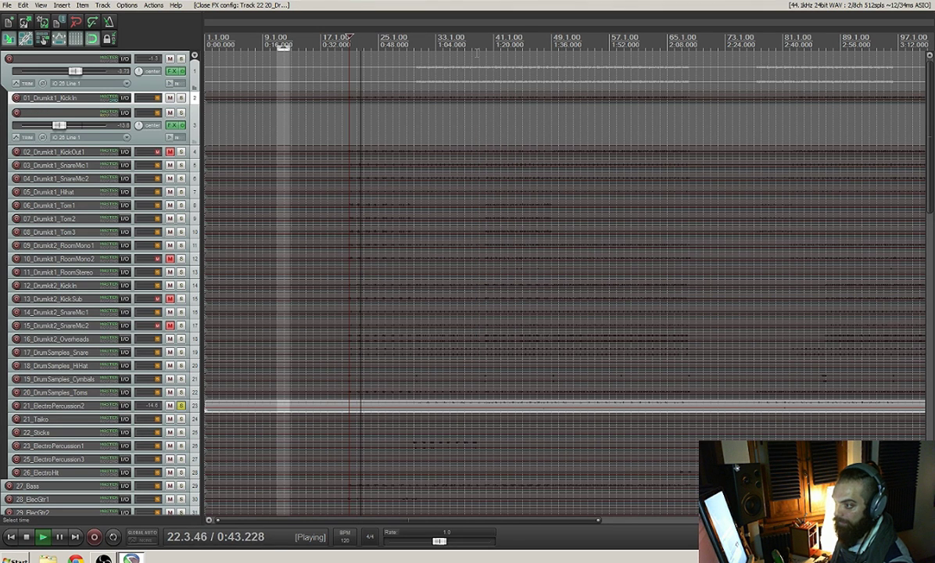
# Step: Move playback forward to about bar 32 to hear the soloed electro percussion
pyautogui.press('space')
pyautogui.click(407, 40)
pyautogui.press('space')
pyautogui.click(414, 40)
pyautogui.click(427, 41)
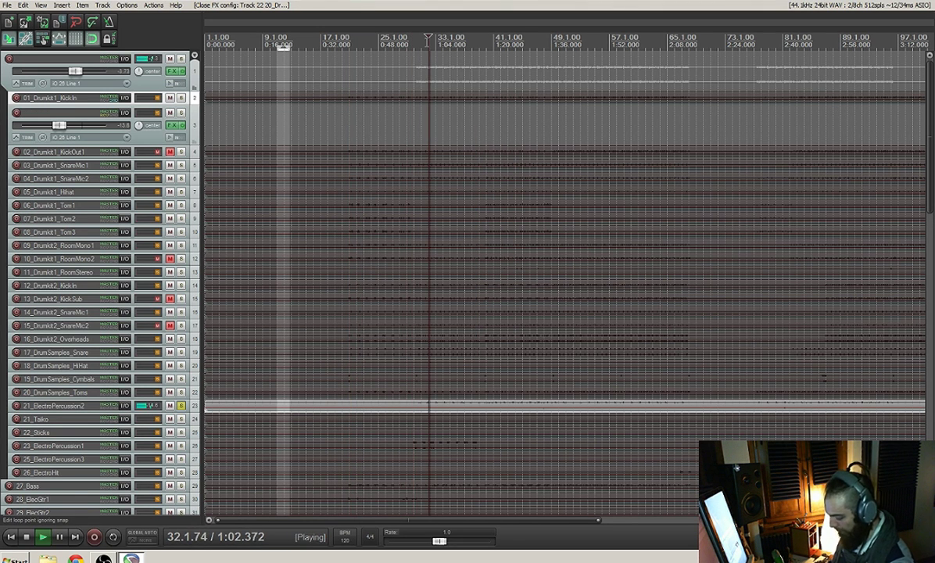
# Step: Lower the RVerb wet/dry amount on 21_ElectroPercussion2 to 7, close the plug-in, and unsolo the track
pyautogui.hotkey('ctrl', 'm')
pyautogui.click(878, 11)
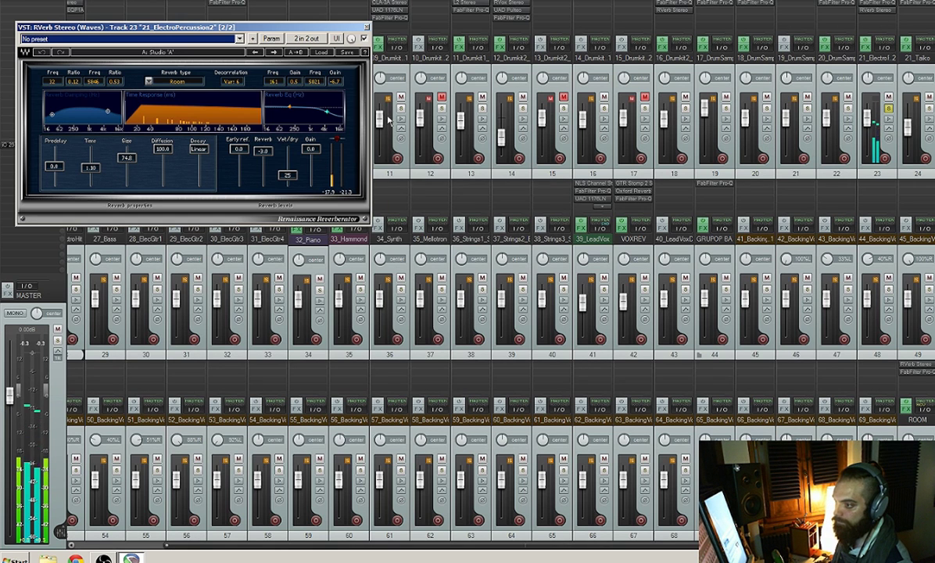
pyautogui.click(288, 176)
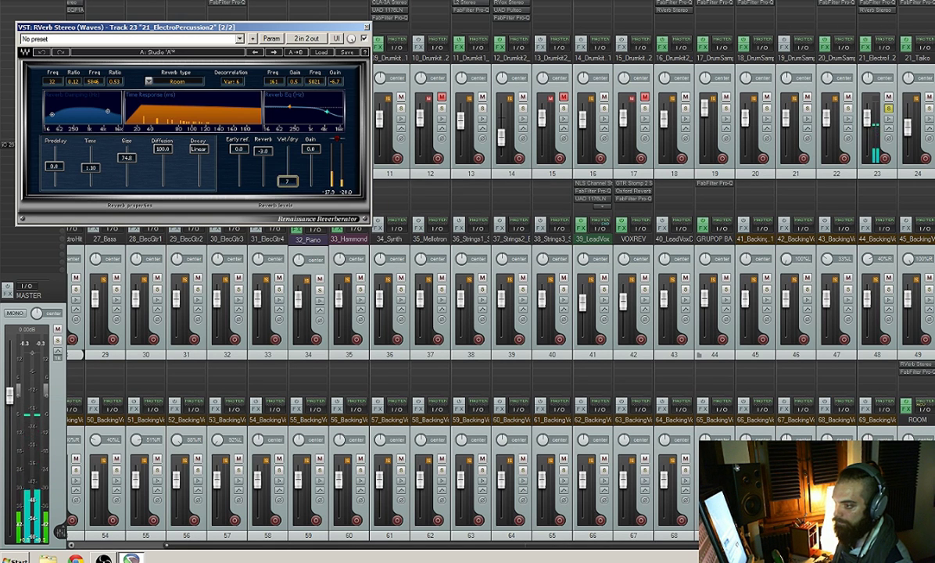
pyautogui.click(877, 9)
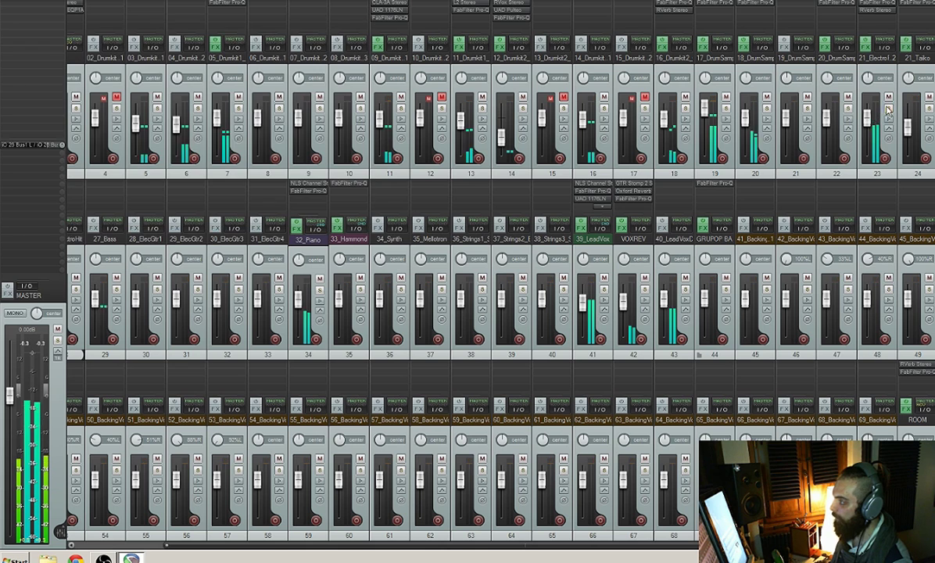
# Step: Audition 20_DrumSamples_Toms in solo, add RVerb Stereo to 22_Sticks, and check the sticks in solo
pyautogui.click(847, 108)
pyautogui.click(847, 108)
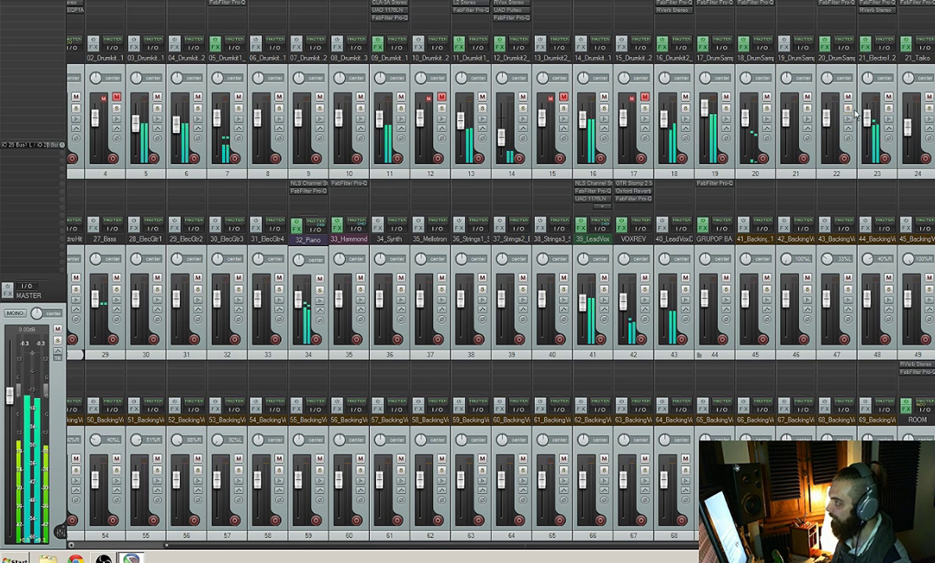
pyautogui.hscroll(1, 823, 125)
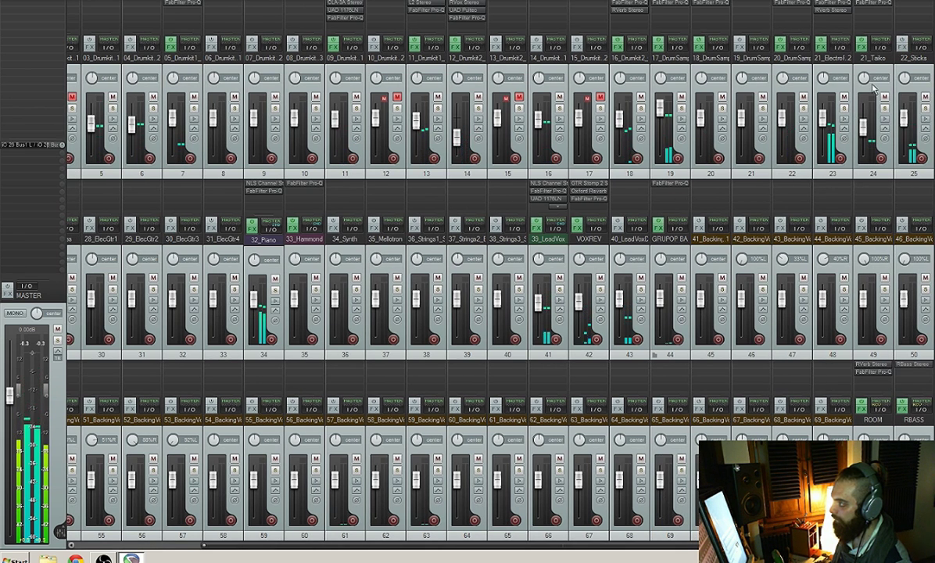
pyautogui.click(924, 108)
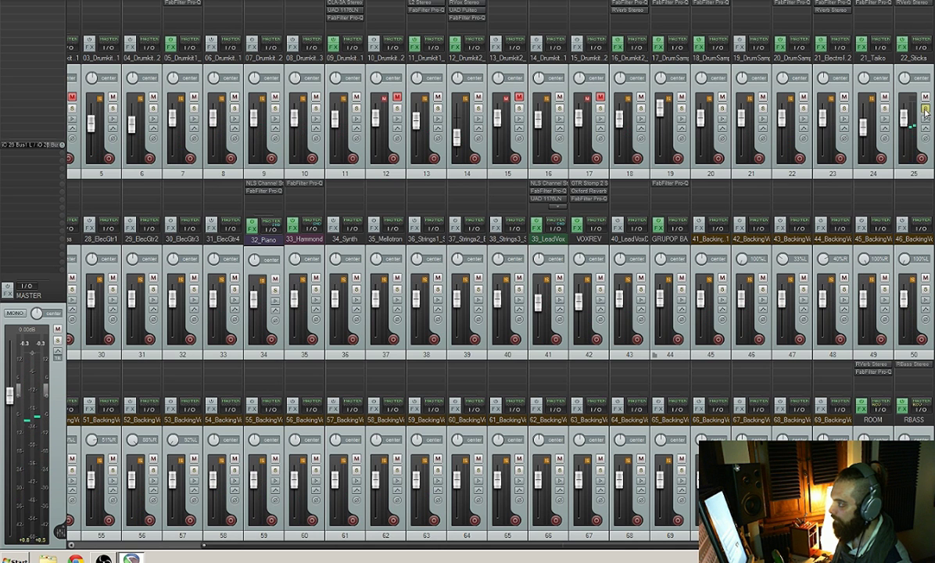
pyautogui.click(925, 108)
# Step: Solo 20_DrumSamples_Toms to check its EQ, unsolo it, and raise its level slightly in the mix
pyautogui.click(803, 111)
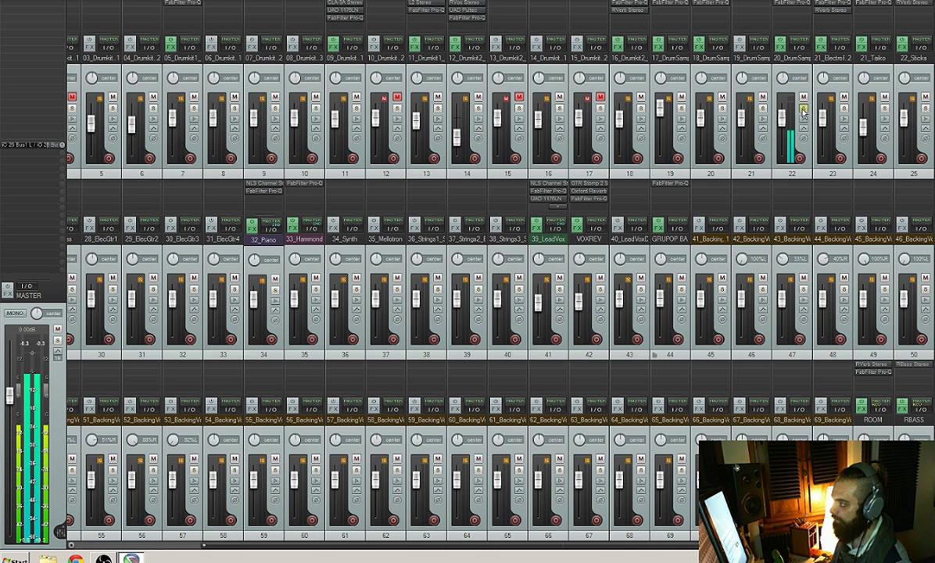
pyautogui.click(793, 4)
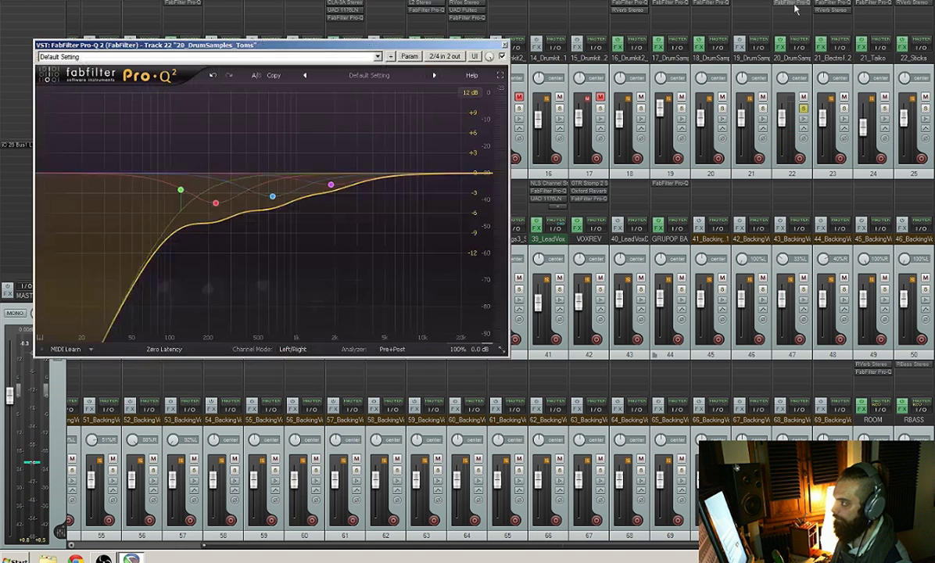
pyautogui.click(497, 43)
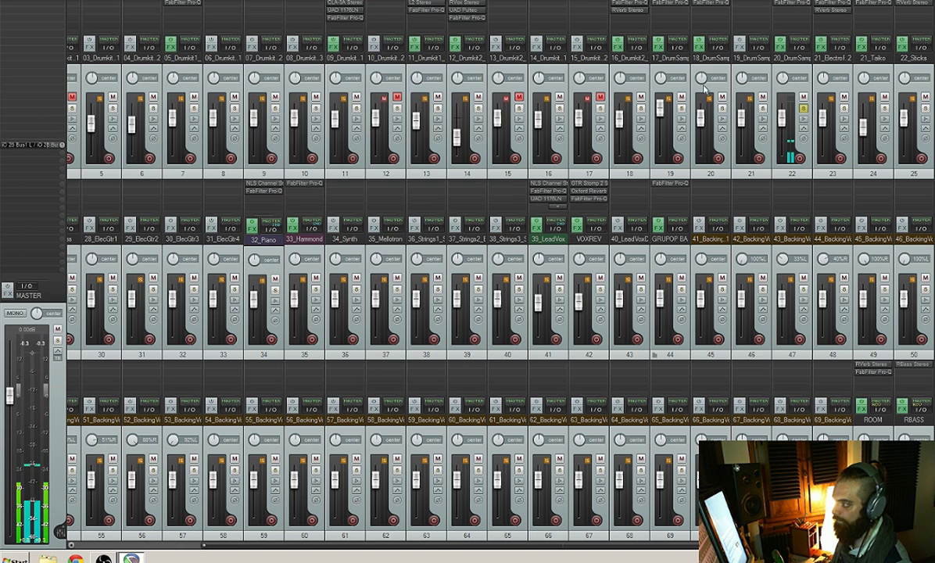
pyautogui.click(803, 111)
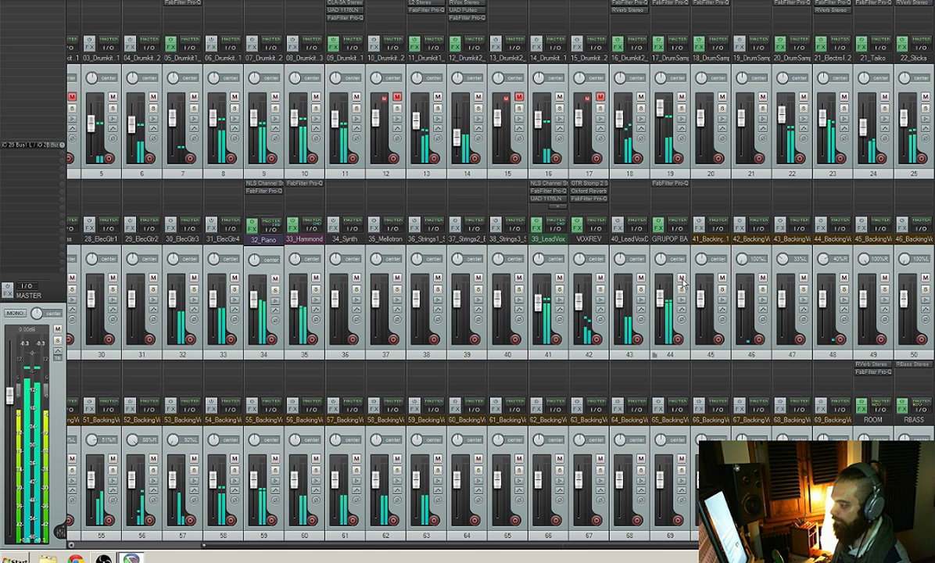
# Step: Solo 17_DrumSamples_Snare and add a new track directly after it
pyautogui.hscroll(-2, 727, 196)
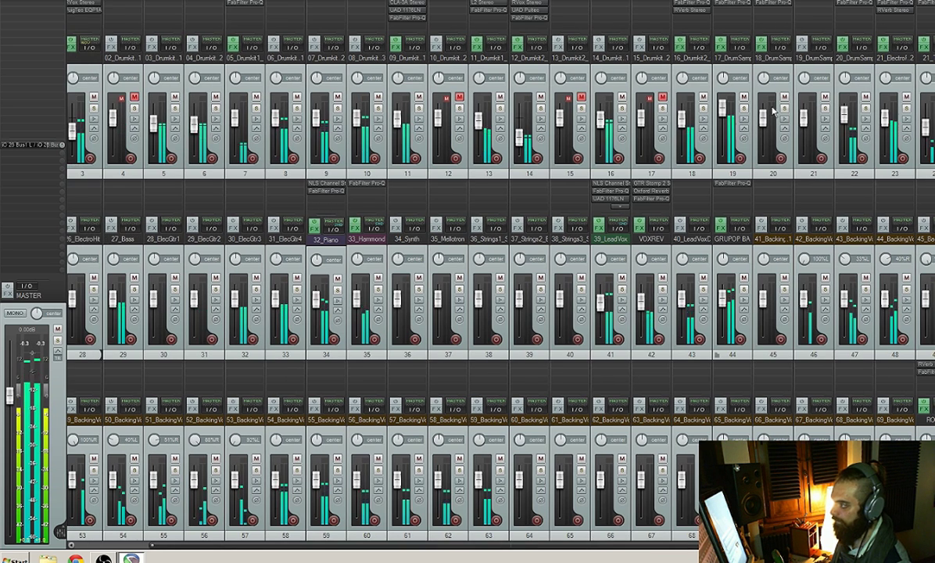
pyautogui.click(744, 109)
pyautogui.click(733, 62)
pyautogui.hotkey('ctrl', 't')
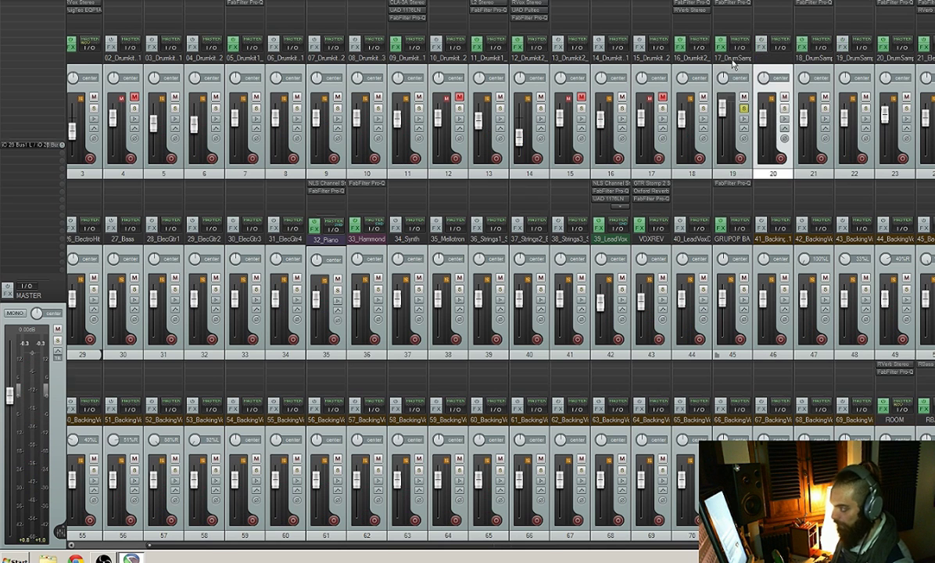
# Step: Insert Aphex Vintage Exciter Stereo on new track 20, send the 17_DrumSamples_Snare track to it, and lower its level slightly
pyautogui.press('f')
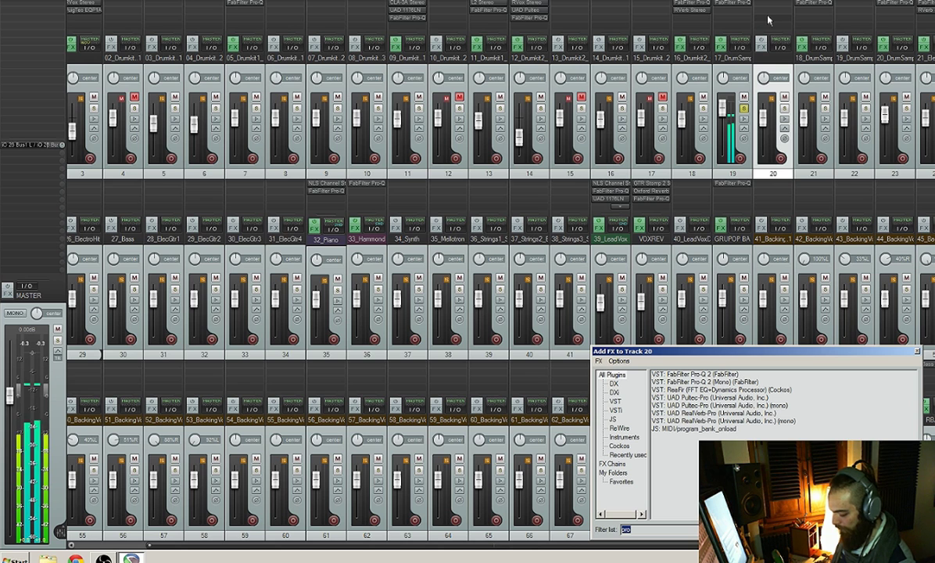
pyautogui.write('aphe')
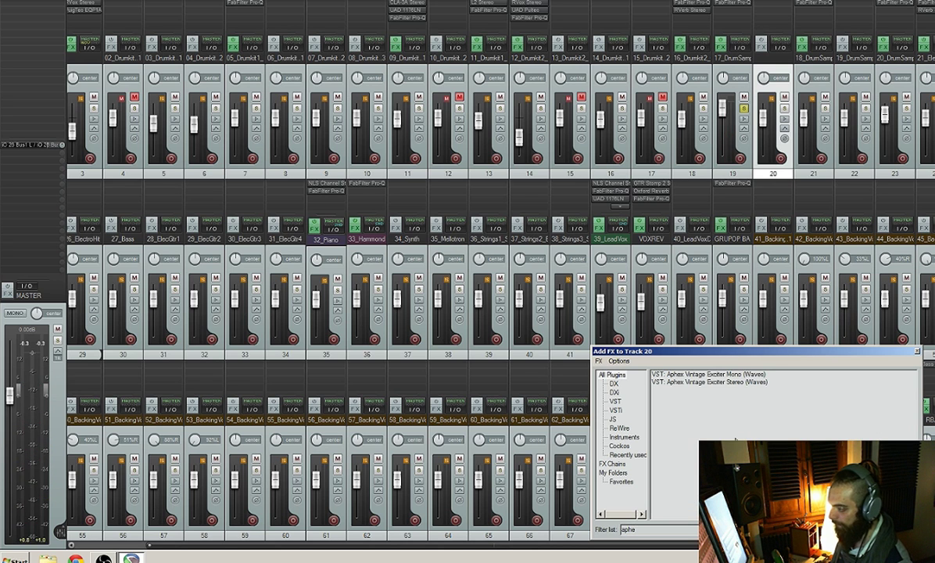
pyautogui.doubleClick(713, 382)
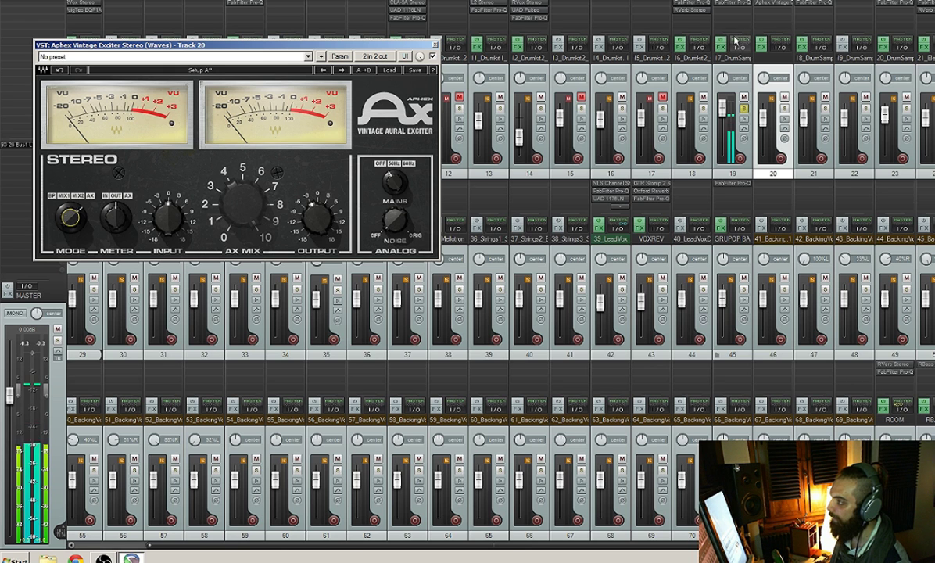
pyautogui.moveTo(732, 39)
pyautogui.mouseDown()
pyautogui.moveTo(731, 7)
pyautogui.moveTo(730, 60)
pyautogui.moveTo(734, 36)
pyautogui.mouseUp()
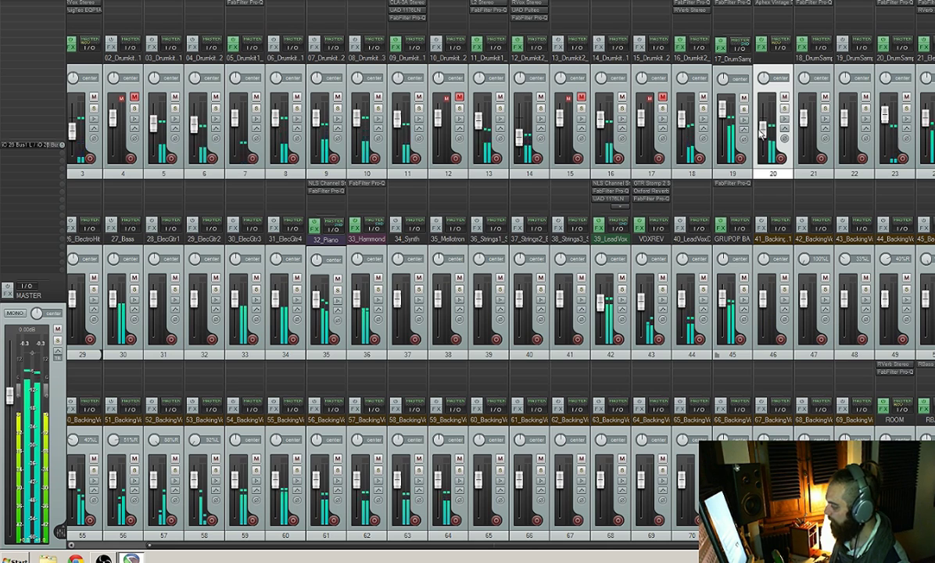
# Step: Check the low-mid cuts in the drum folder's Pro-Q 2 in solo, then return the folder to the full mix
pyautogui.moveTo(368, 546); pyautogui.dragTo(261, 541)
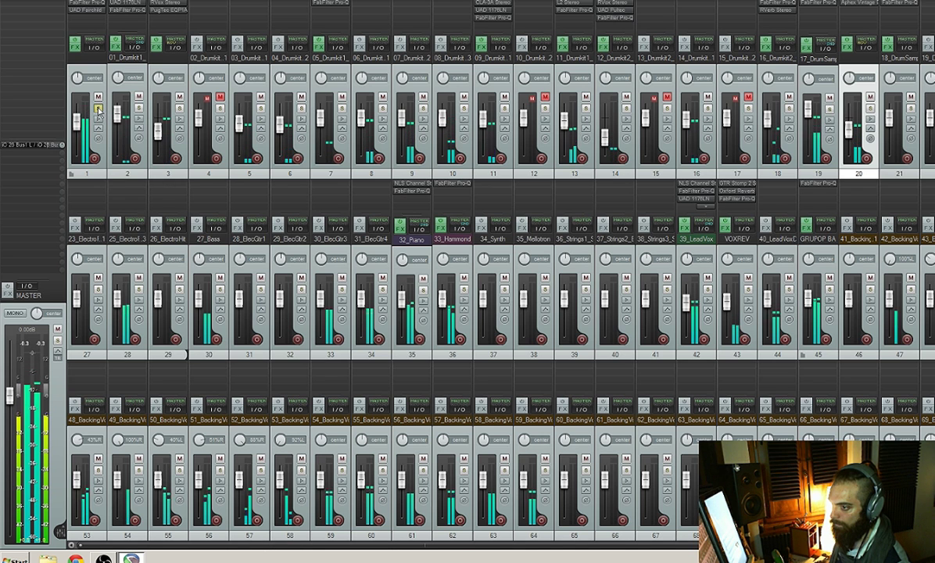
pyautogui.click(86, 5)
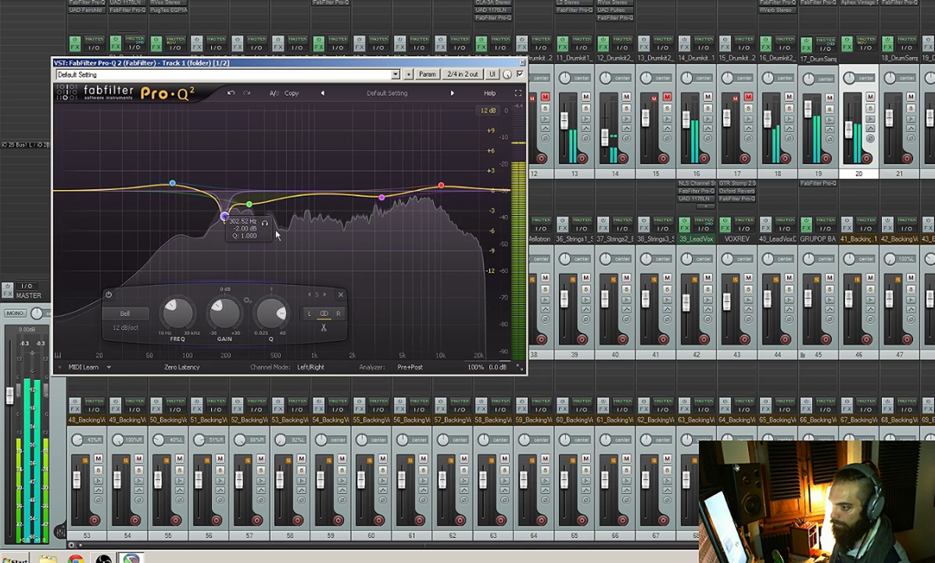
pyautogui.moveTo(249, 204)
pyautogui.mouseDown()
pyautogui.moveTo(247, 188)
pyautogui.moveTo(248, 204)
pyautogui.mouseUp()
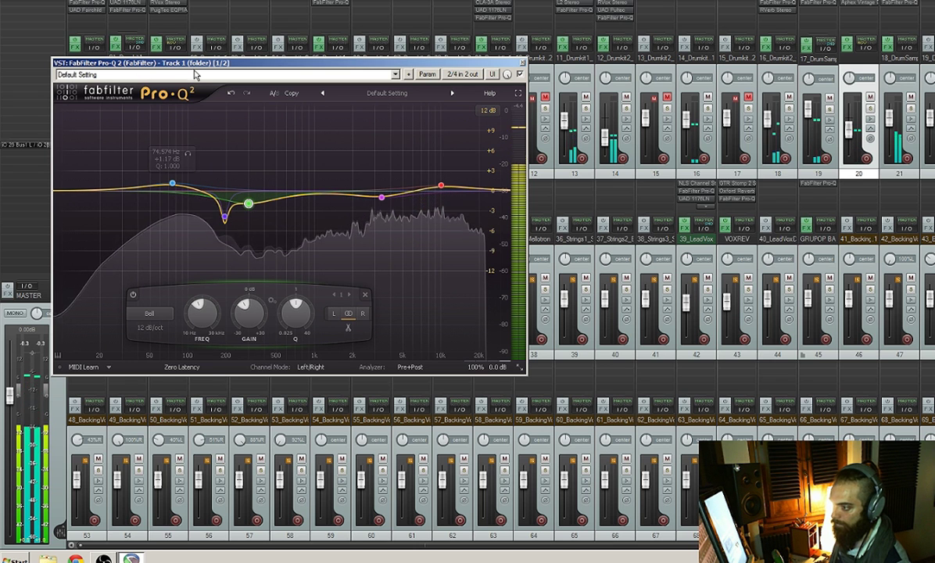
pyautogui.moveTo(133, 64); pyautogui.dragTo(264, 99)
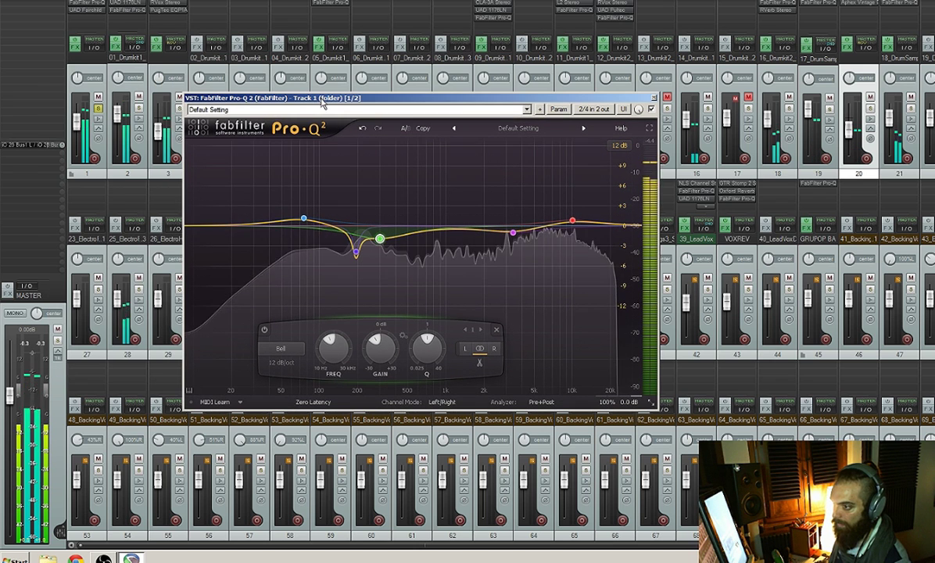
pyautogui.click(99, 114)
pyautogui.click(88, 9)
pyautogui.click(88, 9)
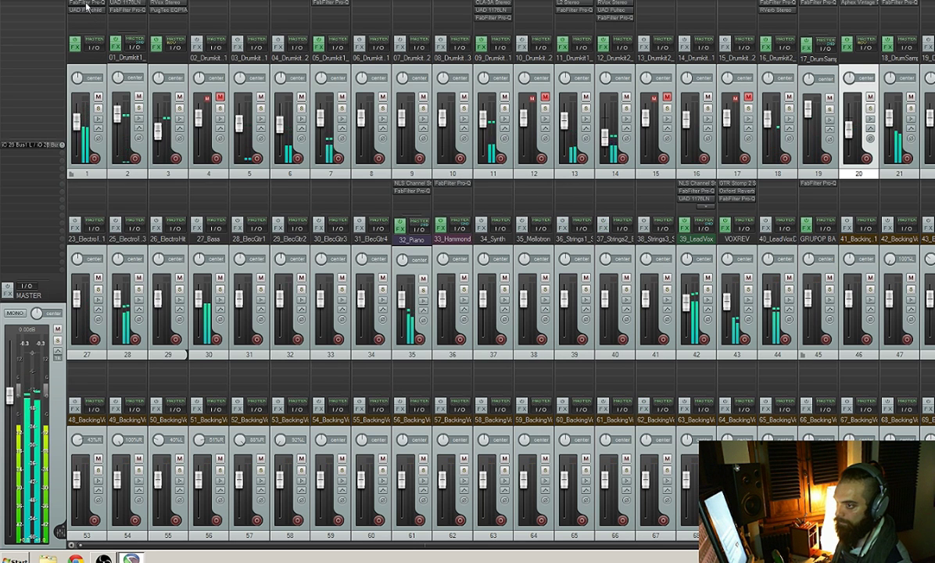
# Step: In the drum folder's Pro-Q 2, cut about 1.7 dB at 2600 Hz, add gentle boosts near 760 Hz and just below 500 Hz, and solo the folder
pyautogui.click(87, 5)
pyautogui.moveTo(501, 214); pyautogui.dragTo(497, 244)
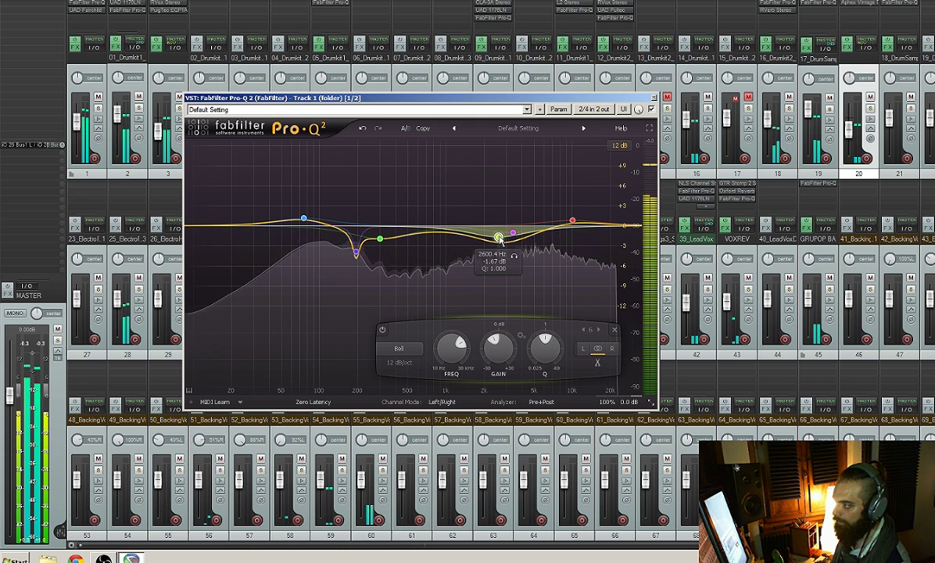
pyautogui.moveTo(437, 208); pyautogui.dragTo(433, 197)
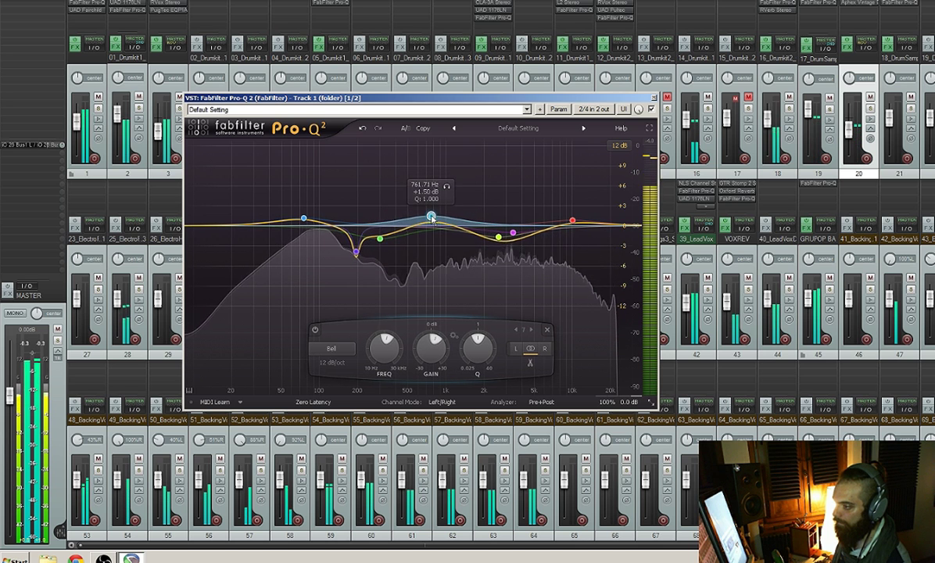
pyautogui.moveTo(431, 217); pyautogui.dragTo(402, 219)
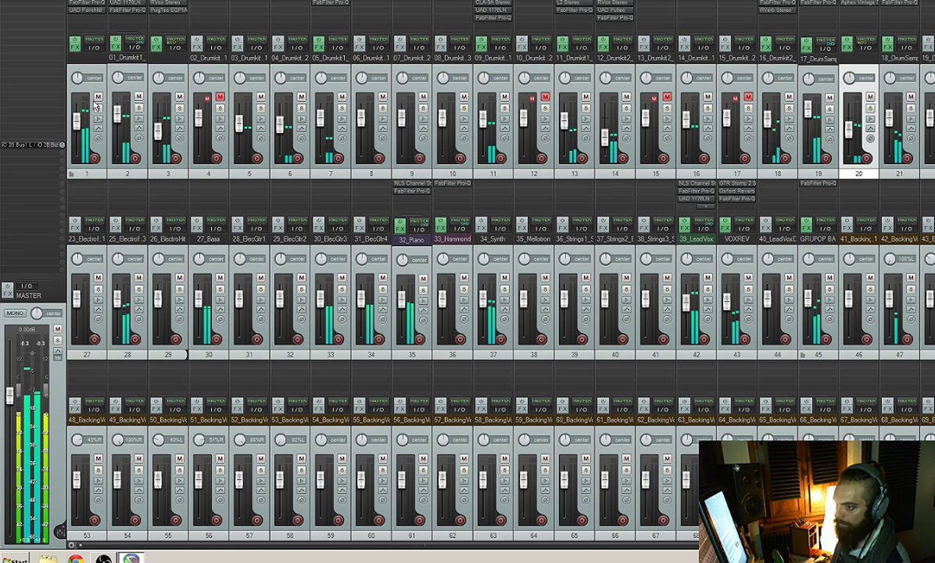
pyautogui.click(98, 108)
pyautogui.doubleClick(88, 21)
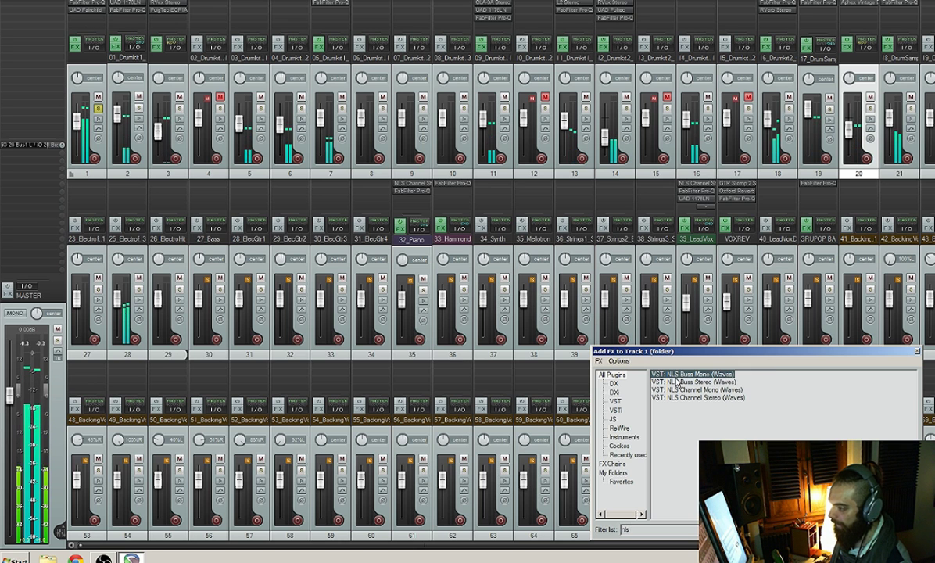
pyautogui.press('Return')
pyautogui.keyDown('alt'); pyautogui.click(80, 19); pyautogui.keyUp('alt')
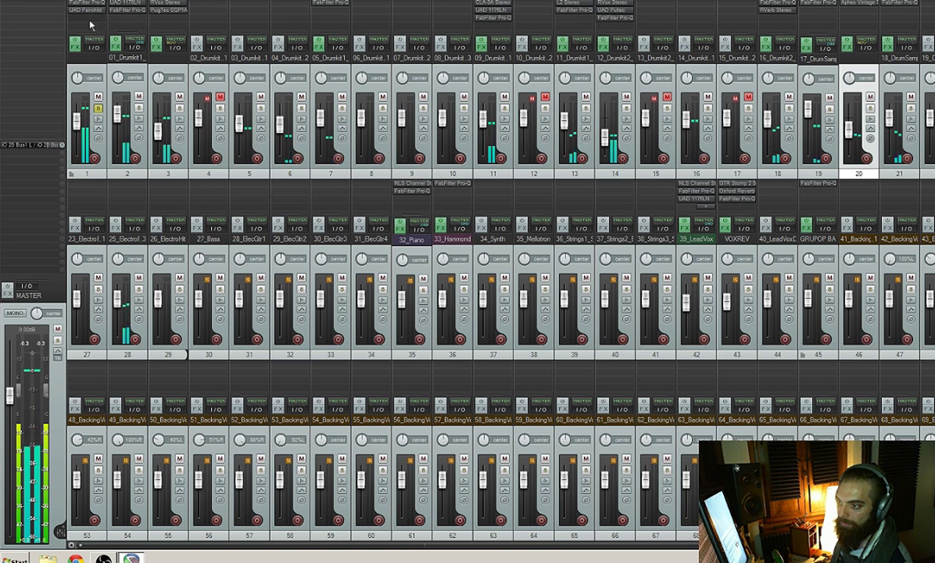
# Step: Insert NLS Buss Stereo on the drum folder, raise its Drive, compare it against bypass, and unsolo the folder
pyautogui.click(89, 22)
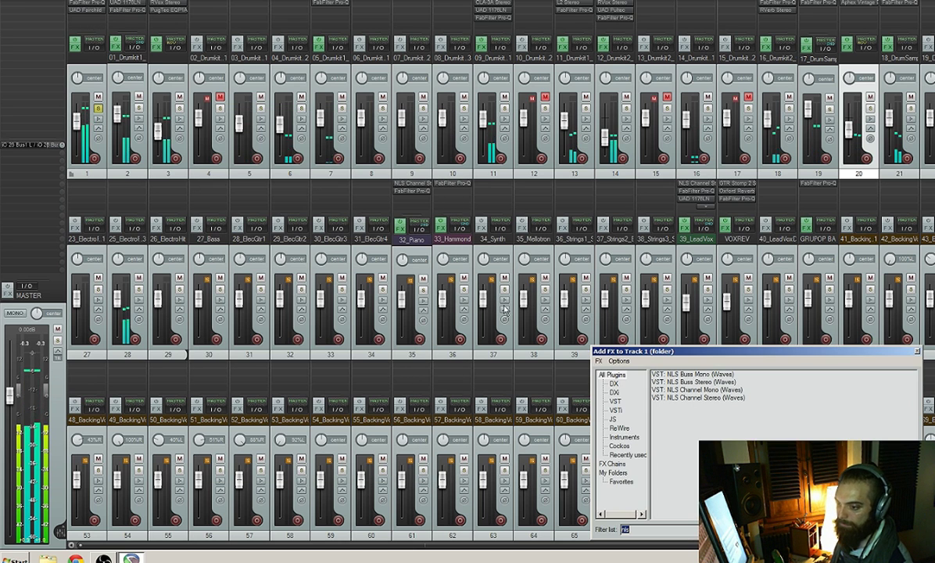
pyautogui.doubleClick(686, 383)
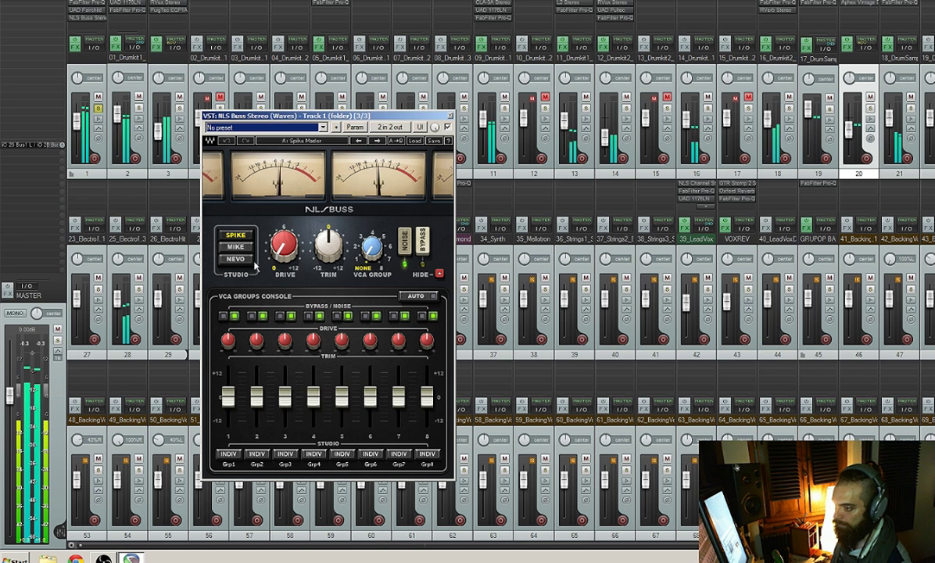
pyautogui.moveTo(282, 255); pyautogui.dragTo(281, 246)
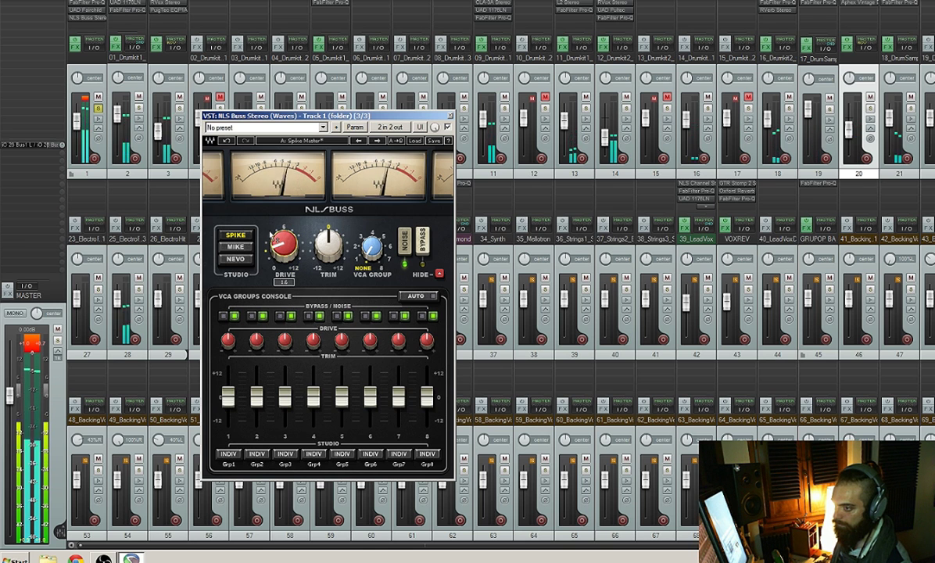
pyautogui.click(447, 128)
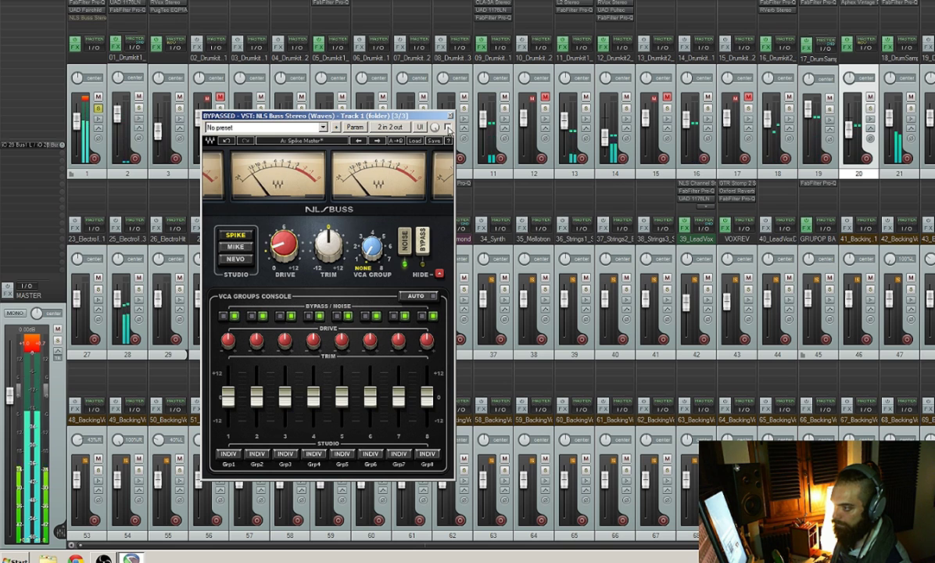
pyautogui.click(448, 127)
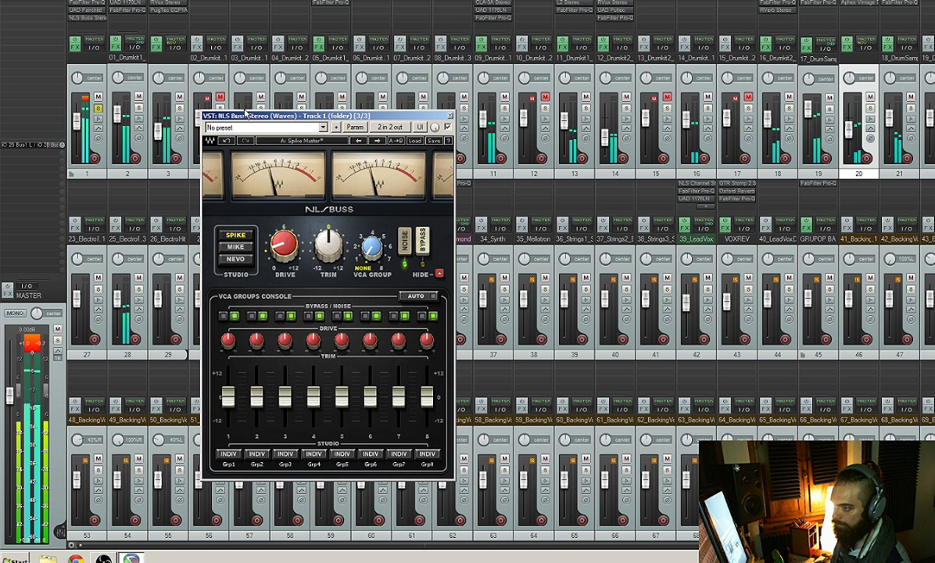
pyautogui.click(98, 110)
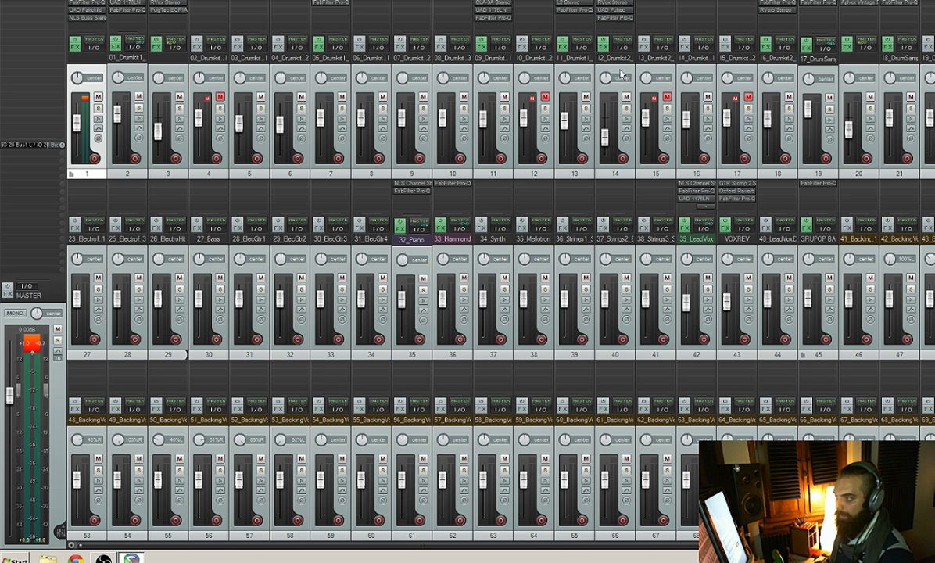
# Step: Solo 17_DrumSamples_Snare and insert RVerb Stereo after its EQ
pyautogui.click(831, 109)
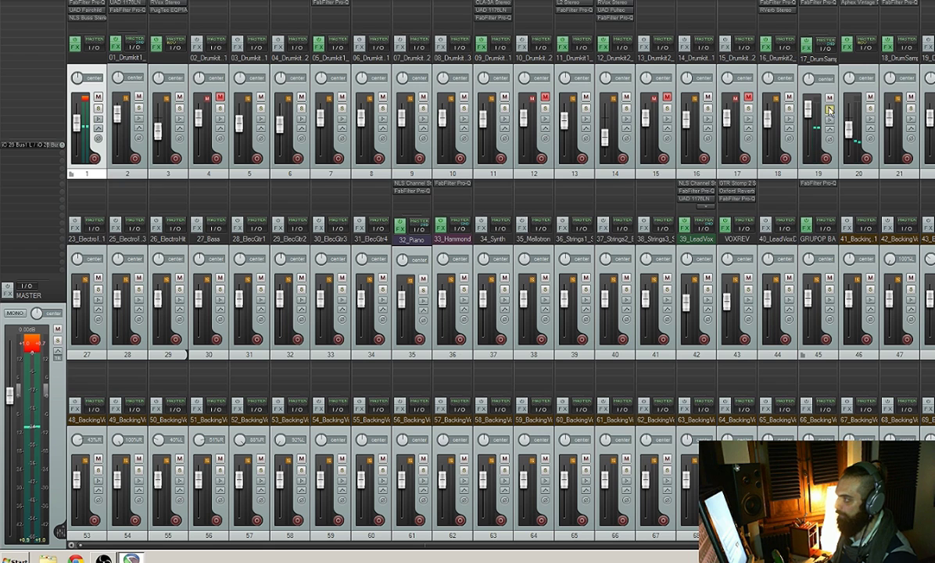
pyautogui.doubleClick(811, 11)
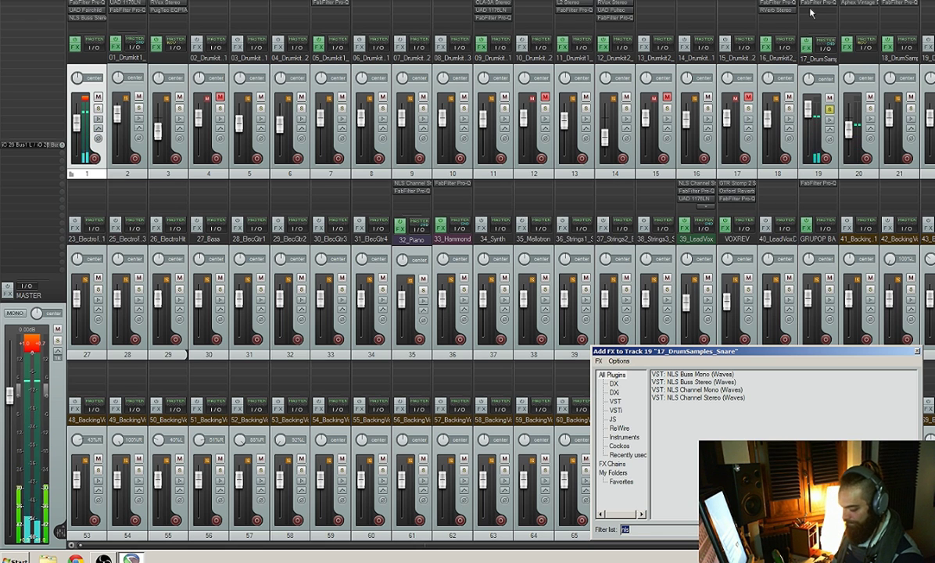
pyautogui.write('rvox')
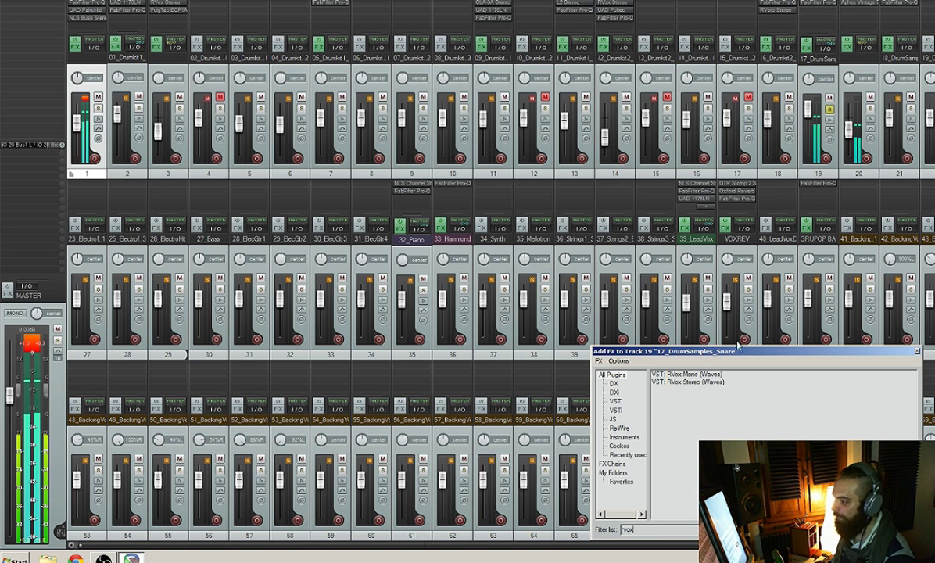
pyautogui.press('BackSpace')
pyautogui.press('BackSpace')
pyautogui.press('BackSpace')
pyautogui.write('rveb')
pyautogui.press('BackSpace')
pyautogui.press('BackSpace')
pyautogui.press('BackSpace')
pyautogui.press('BackSpace')
pyautogui.write('rb')
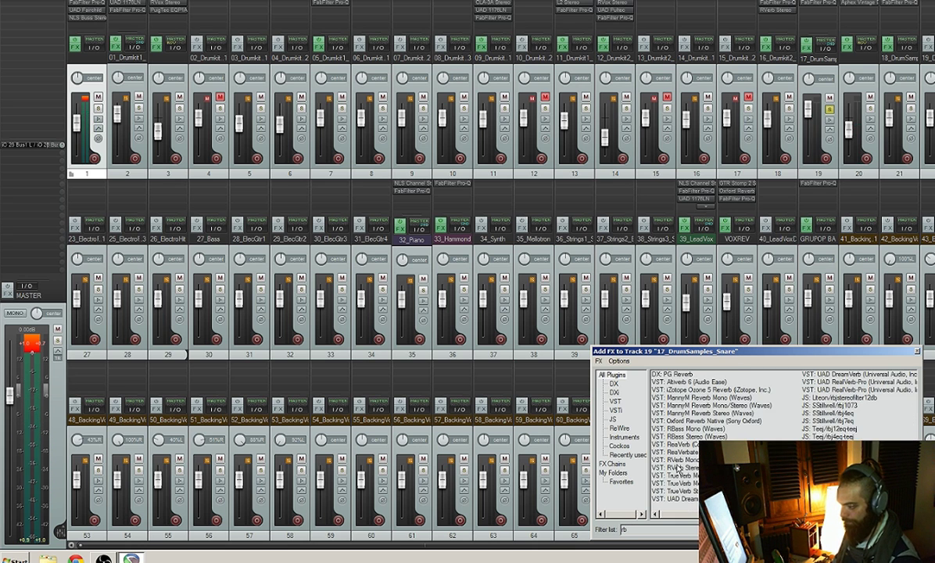
pyautogui.doubleClick(688, 383)
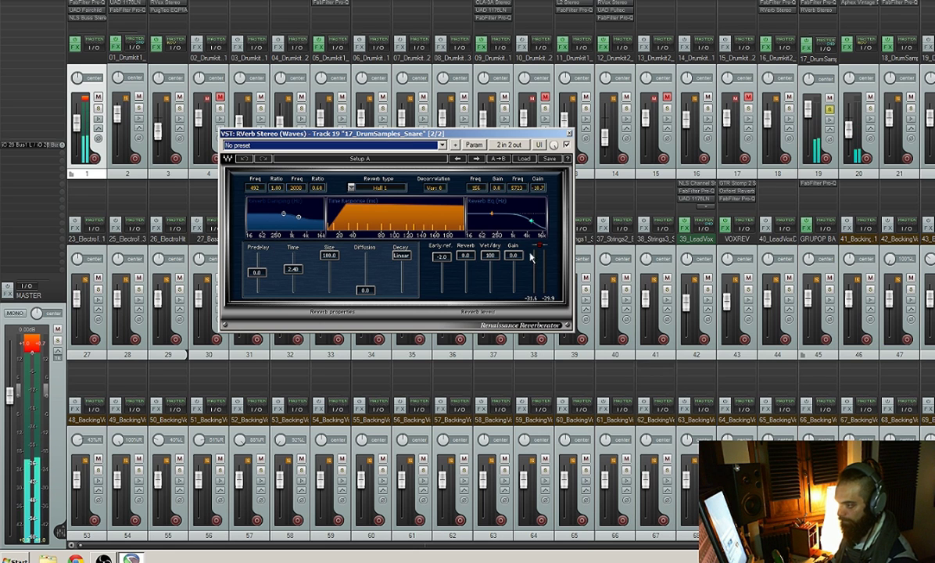
# Step: Set the snare reverb's wet/dry to 4 and predelay to 19.2, unsolo the snare, and compare the mix with the reverb bypassed
pyautogui.moveTo(491, 262); pyautogui.dragTo(490, 289)
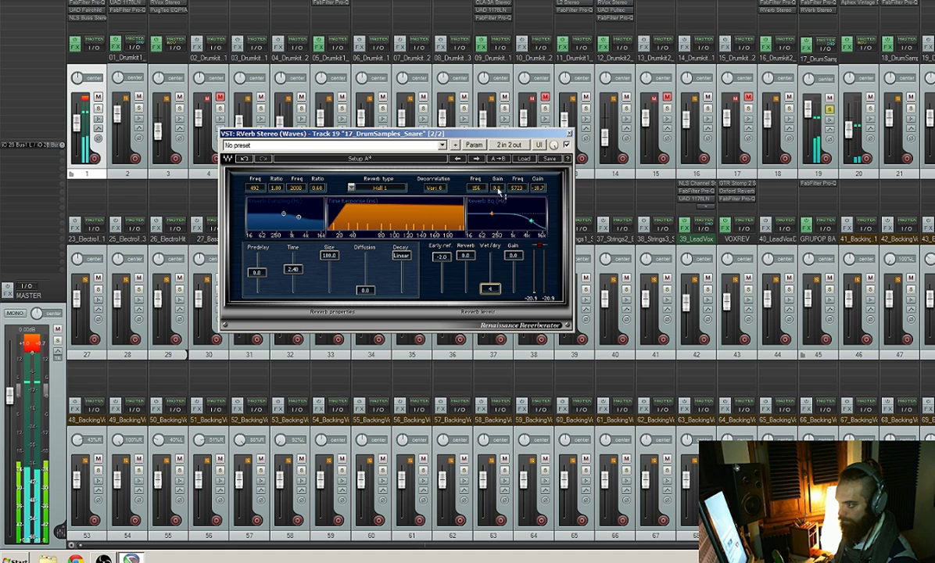
pyautogui.moveTo(258, 276); pyautogui.dragTo(258, 253)
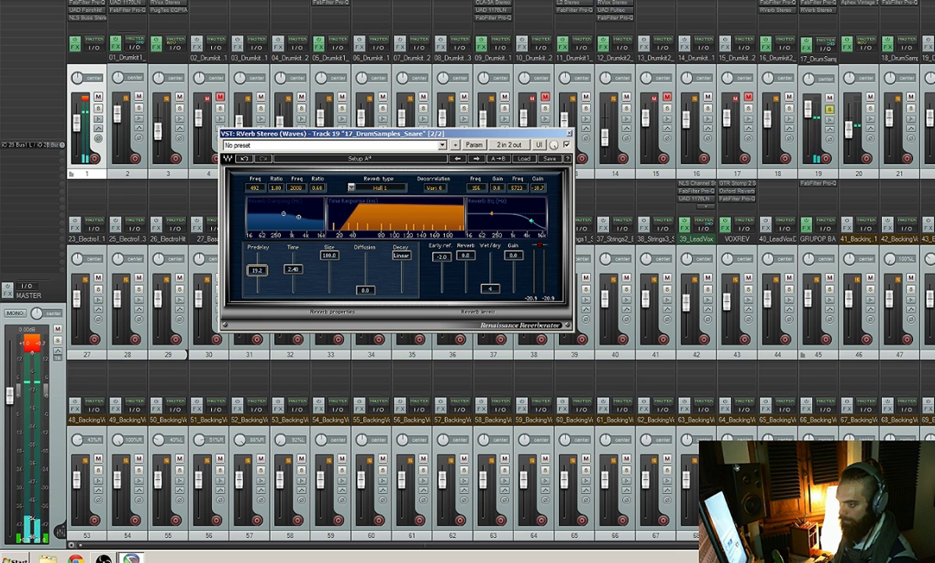
pyautogui.click(829, 111)
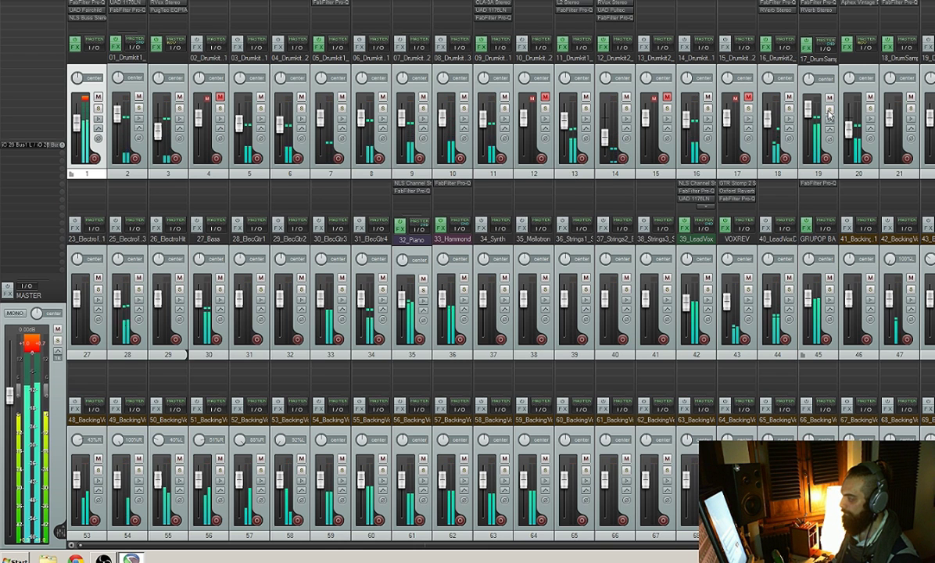
pyautogui.keyDown('shift'); pyautogui.click(817, 14); pyautogui.keyUp('shift')
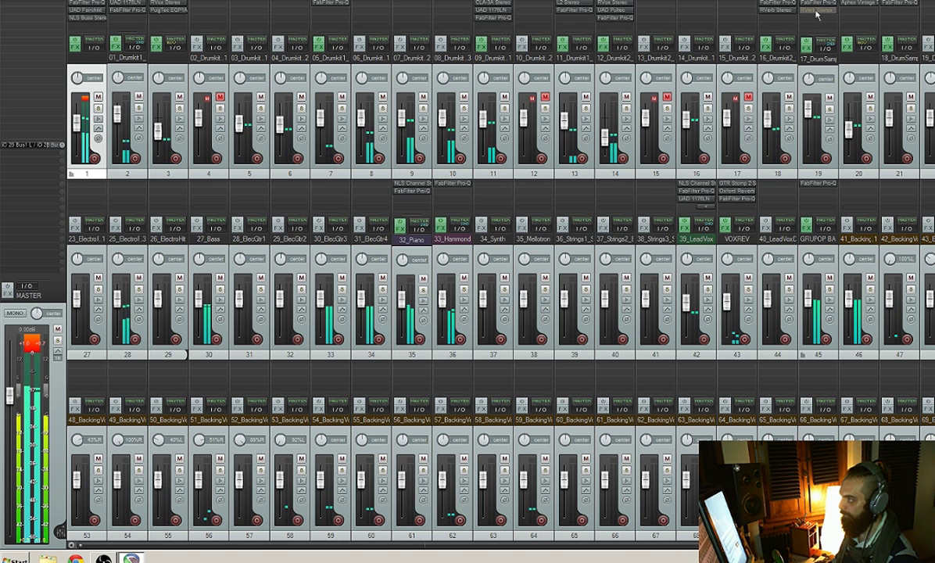
pyautogui.keyDown('shift'); pyautogui.click(817, 11); pyautogui.keyUp('shift')
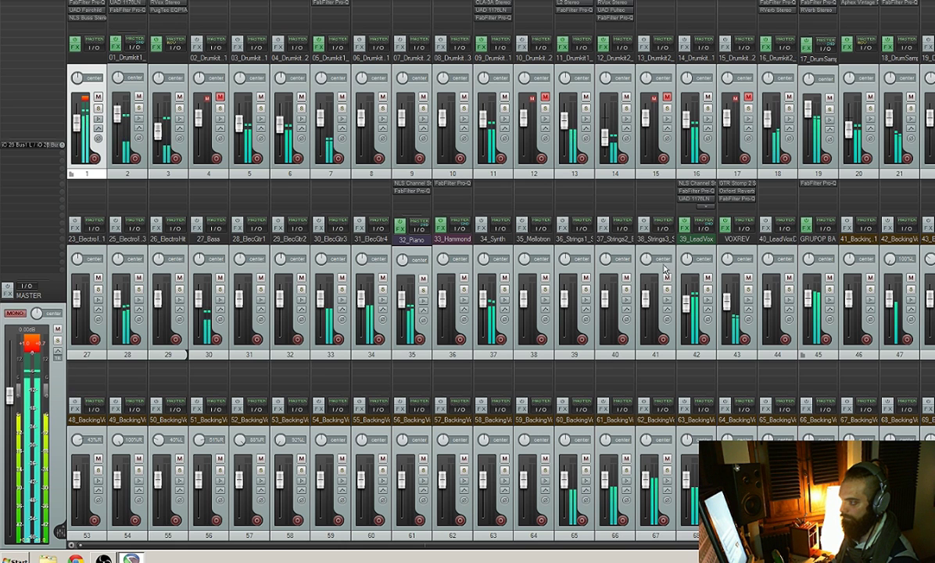
# Step: Solo the GRUPOP BA folder, insert RVerb Stereo with a low wet/dry mix and some predelay, and unsolo the folder
pyautogui.click(829, 290)
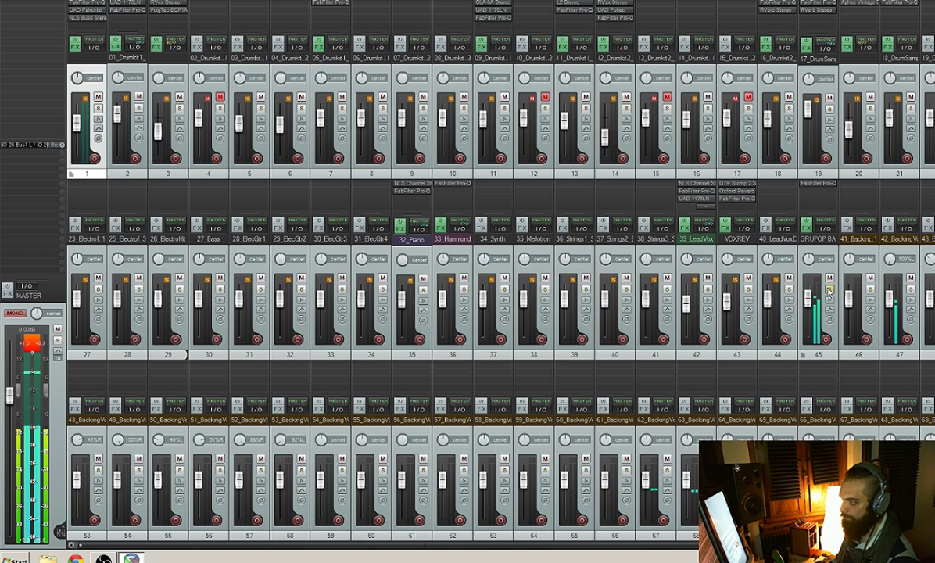
pyautogui.click(815, 199)
pyautogui.write('rv')
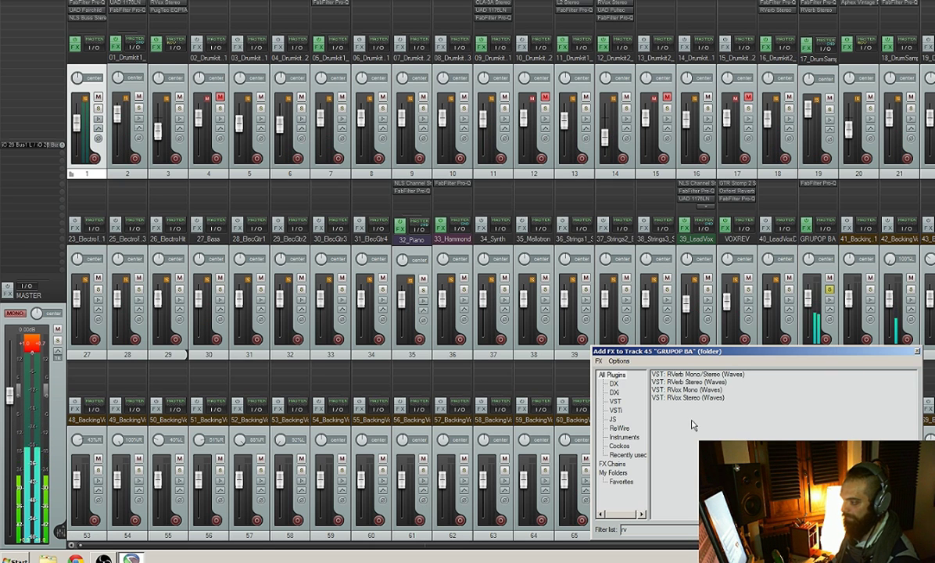
pyautogui.doubleClick(687, 382)
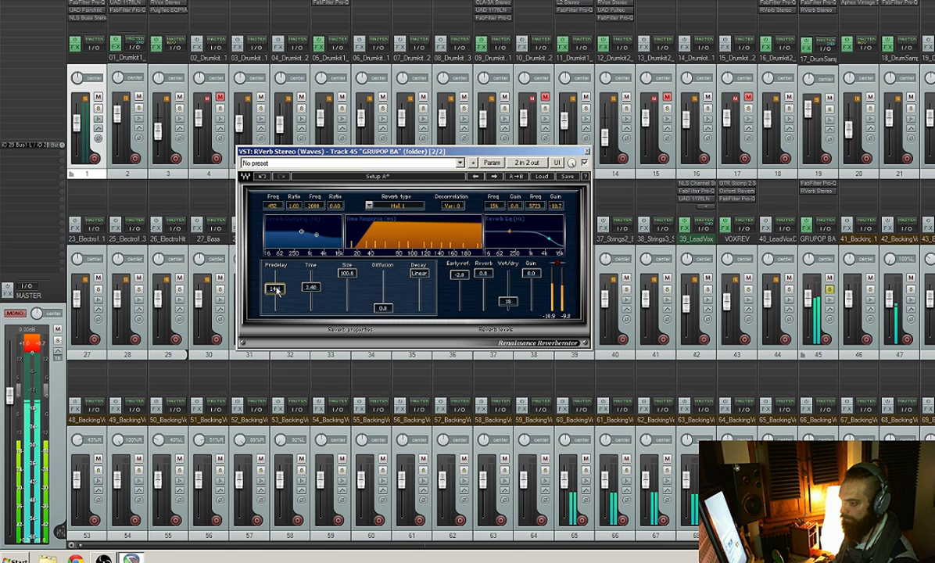
pyautogui.click(831, 291)
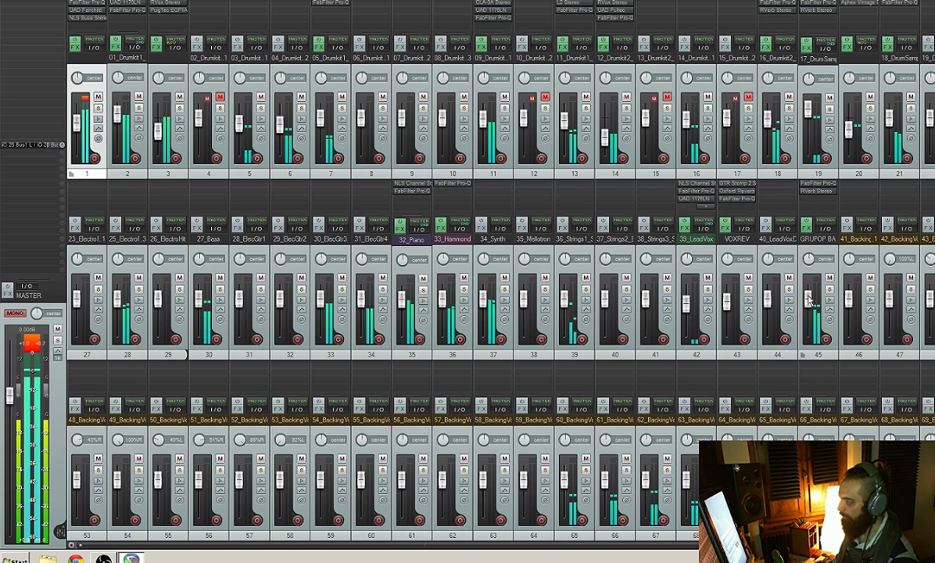
# Step: Add a bell boost of about 1.4 dB around 5.2 kHz to the drum folder's Pro-Q 2
pyautogui.click(88, 4)
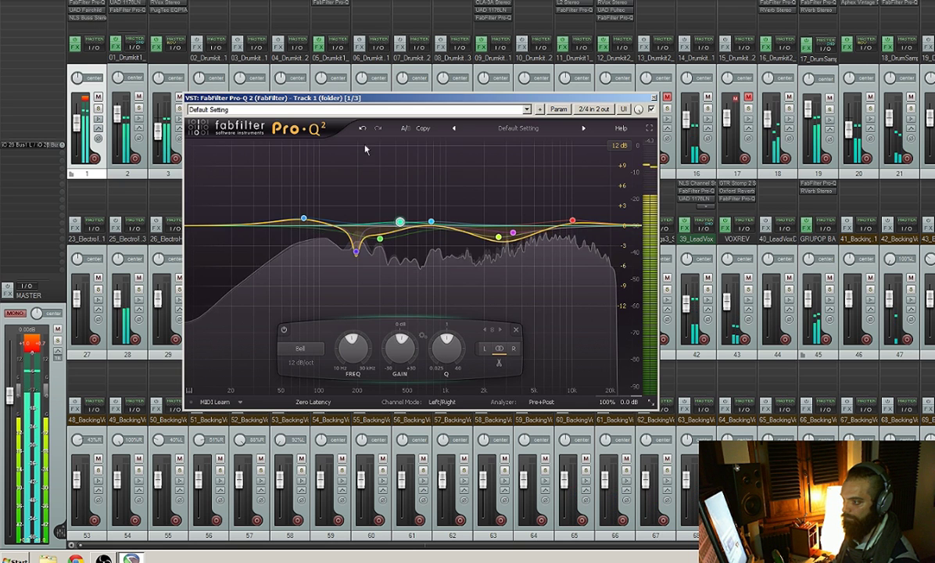
pyautogui.doubleClick(533, 210)
pyautogui.moveTo(534, 210); pyautogui.dragTo(535, 219)
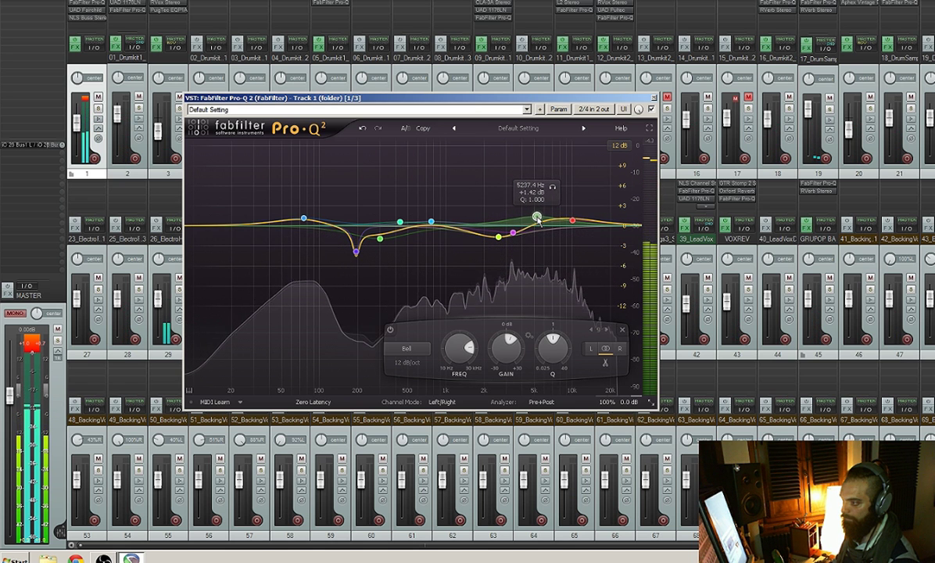
pyautogui.click(655, 99)
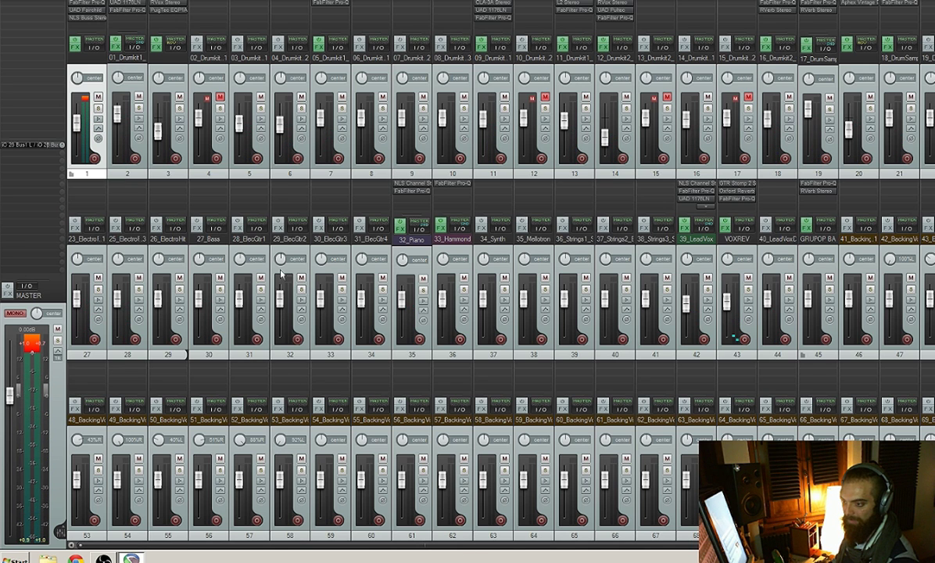
# Step: Solo 27_Bass and insert FabFilter Pro-Q 2 on it
pyautogui.click(179, 289)
pyautogui.click(179, 290)
pyautogui.click(219, 290)
pyautogui.click(208, 188)
pyautogui.write('pro')
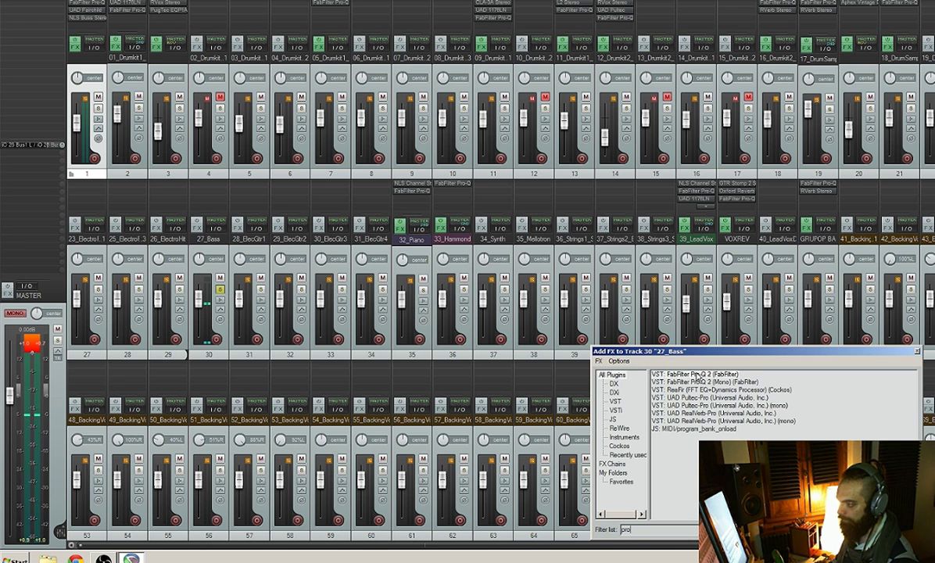
pyautogui.press('Return')
# Step: Add a low cut at about 78 Hz to the bass EQ
pyautogui.click(370, 299)
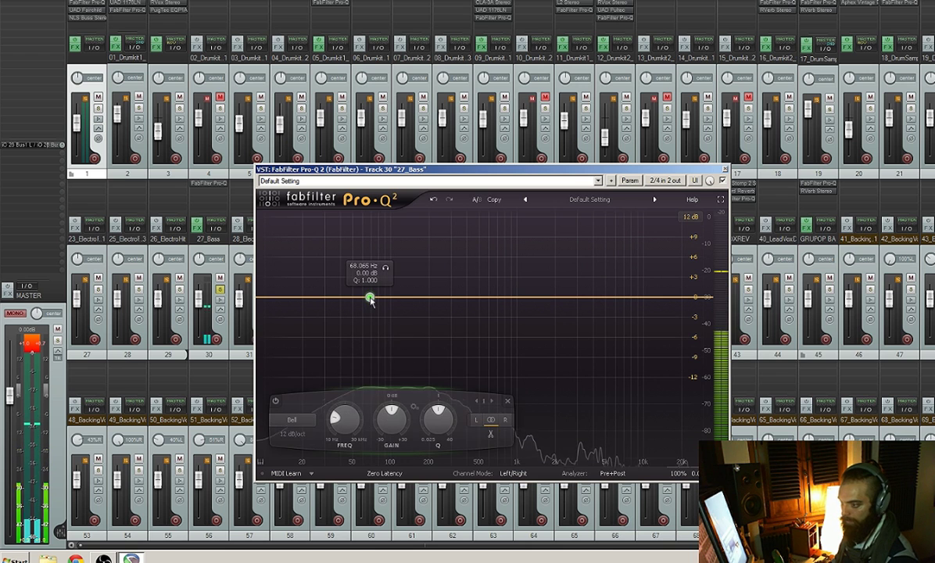
pyautogui.rightClick(371, 299)
pyautogui.moveTo(395, 313)
pyautogui.click(440, 331)
pyautogui.moveTo(371, 298); pyautogui.dragTo(378, 297)
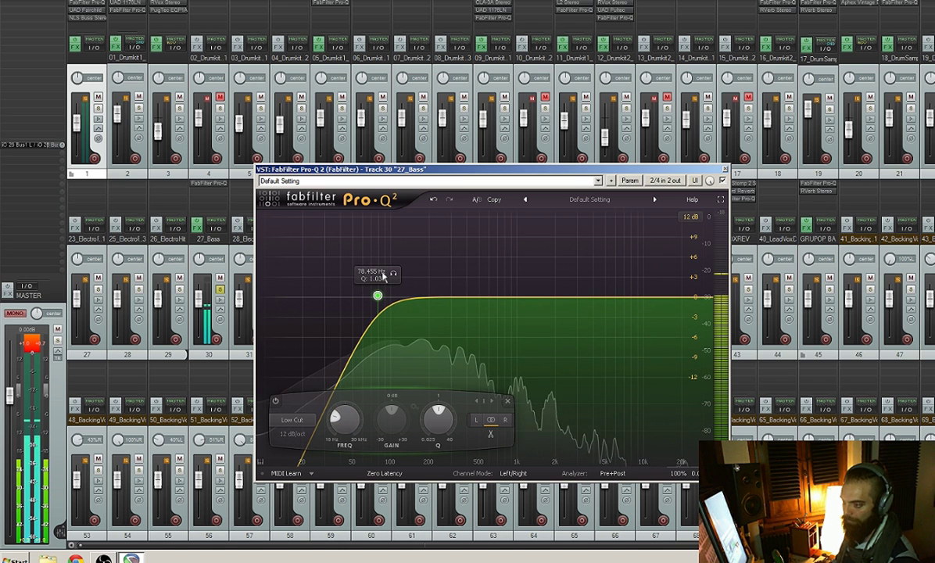
# Step: Add a bell boost of about 1.9 dB near 200 Hz and a cut of about 1.8 dB near 970 Hz to the bass EQ
pyautogui.doubleClick(428, 283)
pyautogui.moveTo(429, 283)
pyautogui.mouseDown()
pyautogui.moveTo(429, 261)
pyautogui.moveTo(431, 286)
pyautogui.mouseUp()
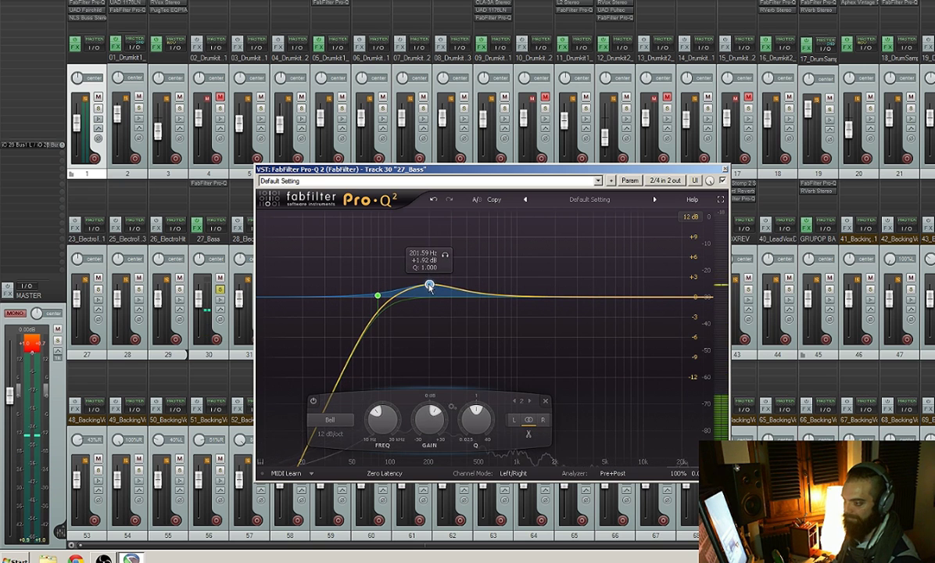
pyautogui.doubleClick(511, 271)
pyautogui.moveTo(511, 272); pyautogui.dragTo(516, 314)
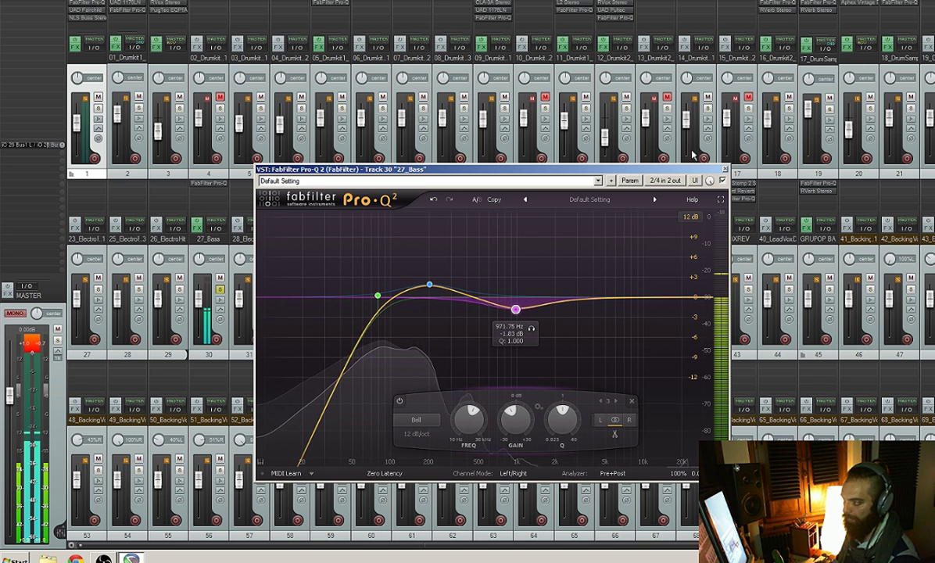
pyautogui.click(725, 169)
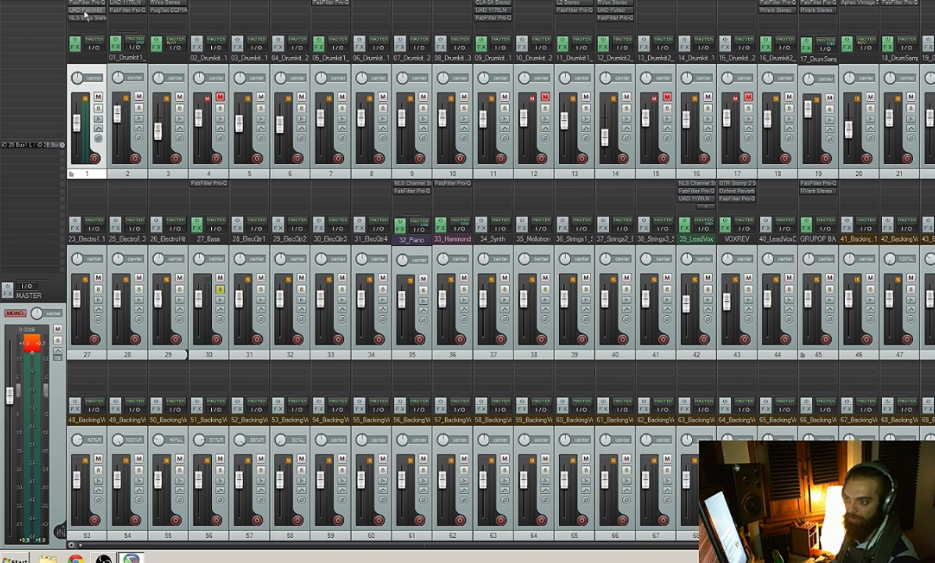
# Step: Add a bell cut of about 2.6 dB at about 196 Hz with Q about 2.7 to the drum folder's Pro-Q 2
pyautogui.click(87, 3)
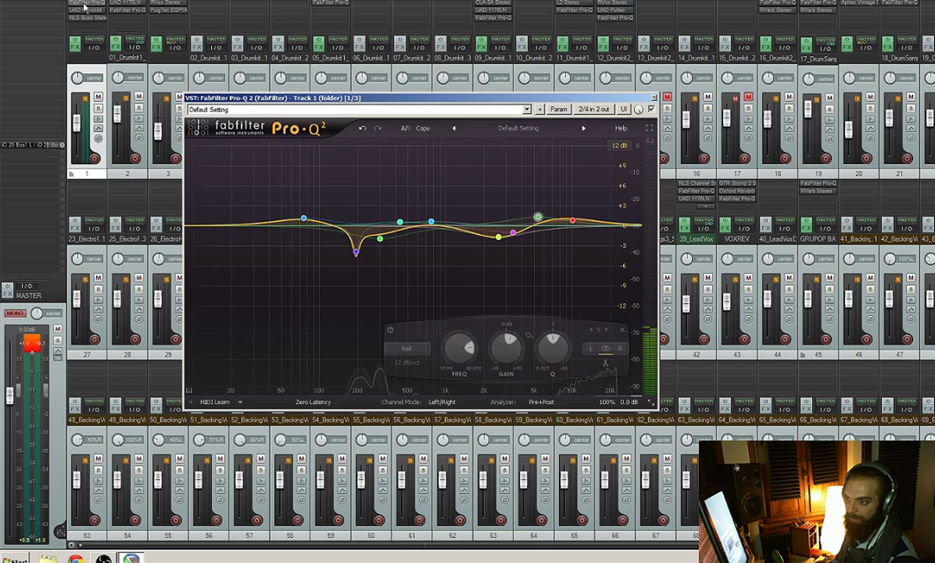
pyautogui.doubleClick(356, 225)
pyautogui.moveTo(355, 226); pyautogui.dragTo(358, 246)
pyautogui.scroll(4, 356, 240)
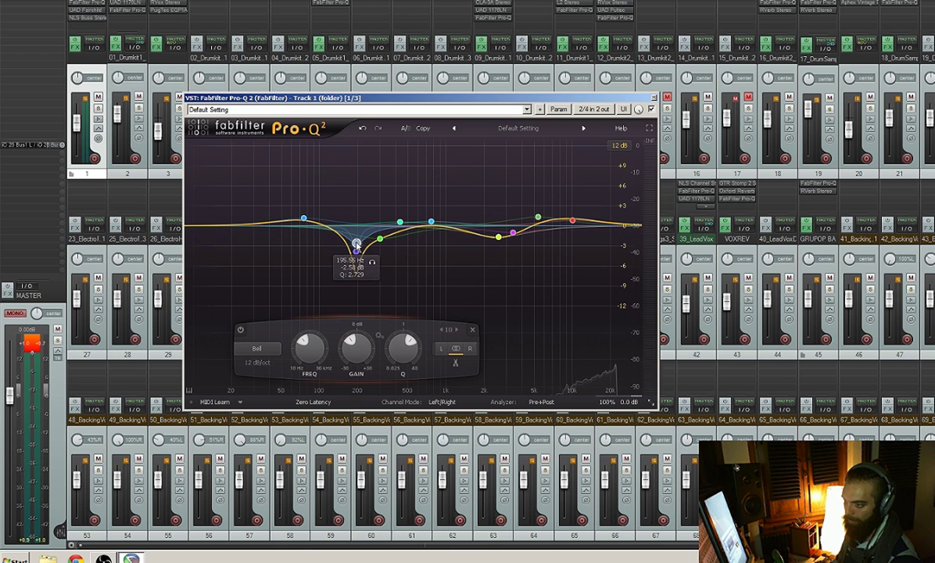
pyautogui.press('space')
# Step: Solo the drum folder alongside the bass, readjust the depth of the folder EQ's cut near 196 Hz, and unsolo both
pyautogui.click(98, 108)
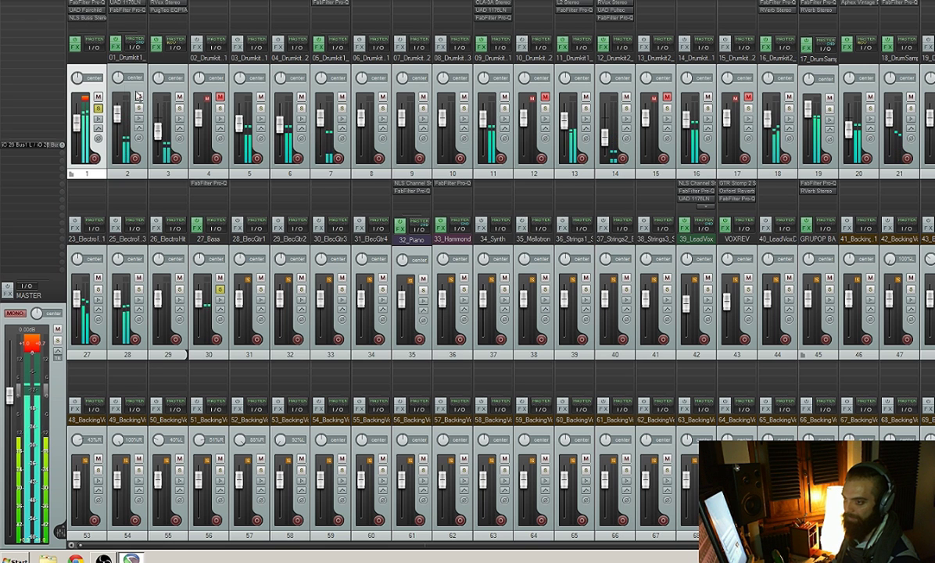
pyautogui.click(90, 6)
pyautogui.moveTo(355, 262)
pyautogui.mouseDown()
pyautogui.moveTo(355, 184)
pyautogui.moveTo(355, 247)
pyautogui.mouseUp()
pyautogui.click(98, 109)
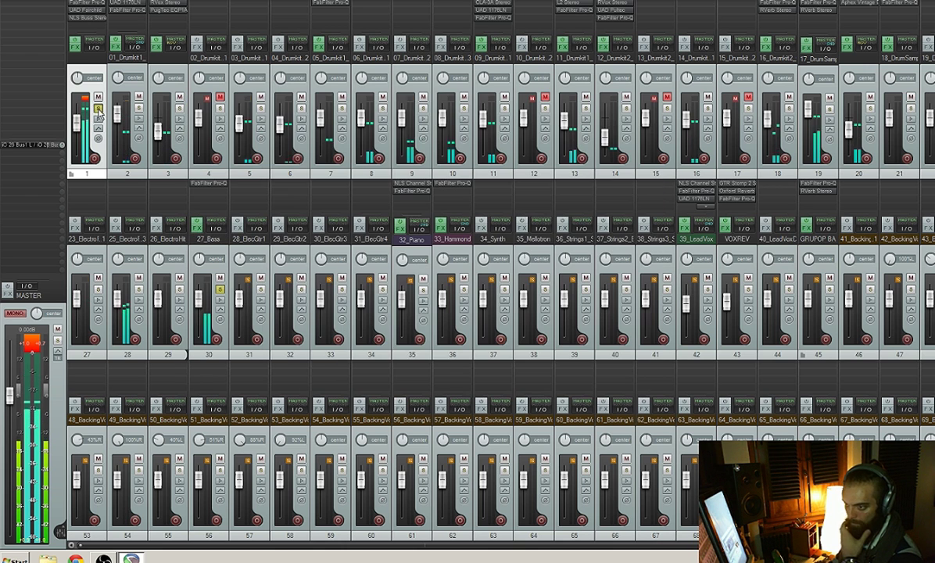
pyautogui.click(219, 290)
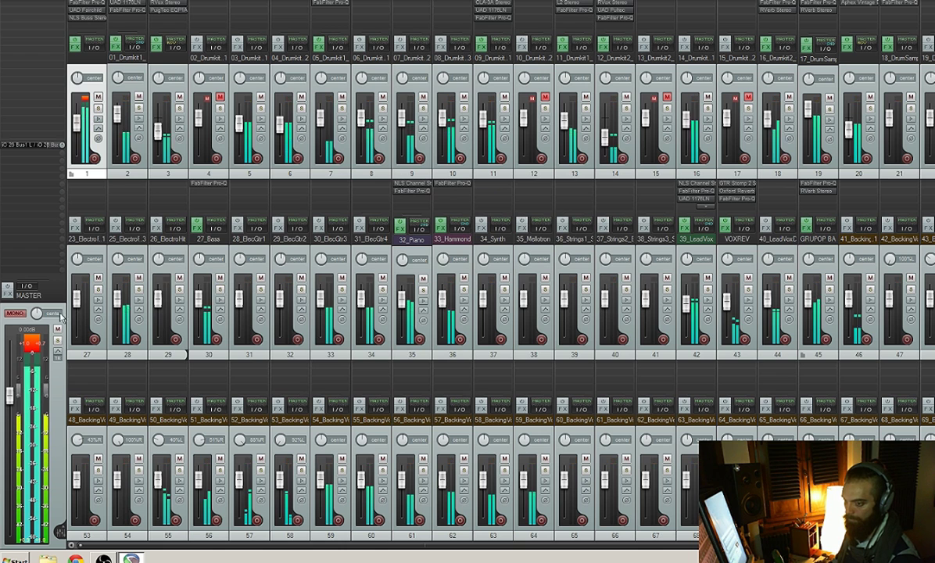
# Step: Turn off mono on the master, solo 27_Bass and raise its EQ's low-cut frequency slightly
pyautogui.click(15, 313)
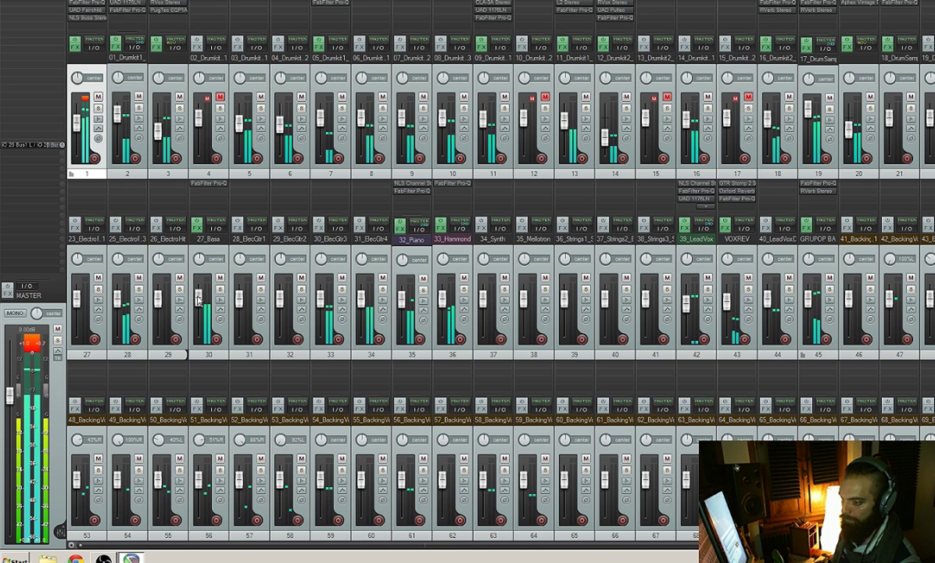
pyautogui.click(220, 291)
pyautogui.click(203, 183)
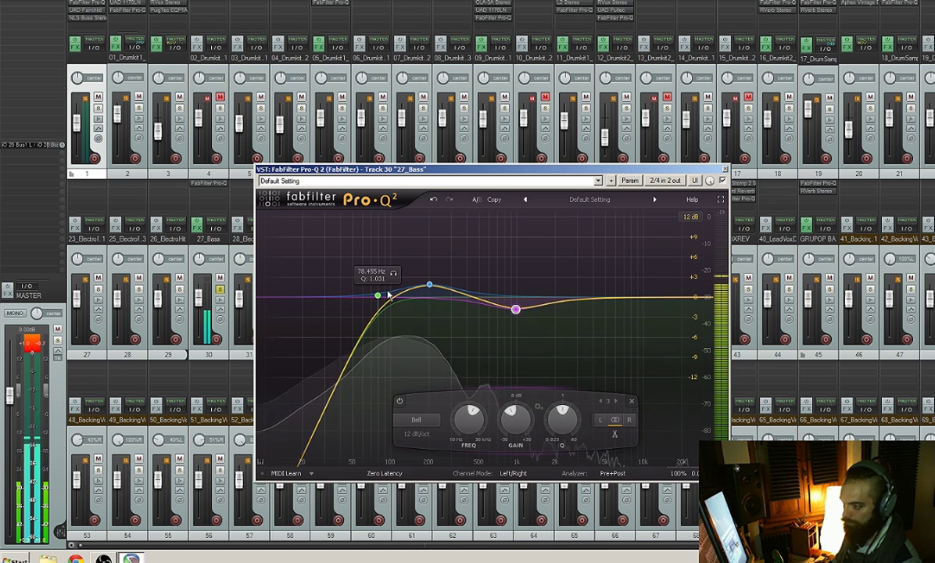
pyautogui.moveTo(377, 296); pyautogui.dragTo(388, 297)
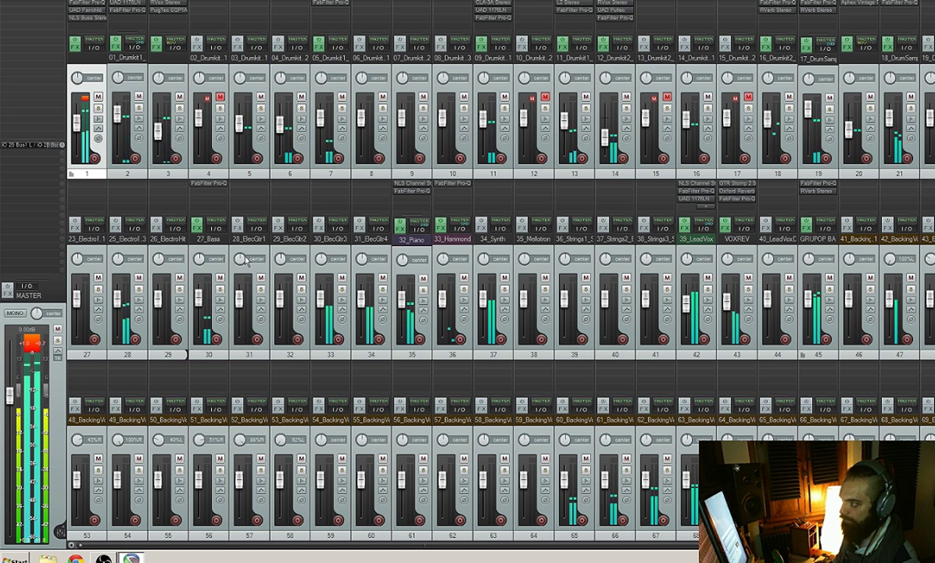
# Step: Solo the drum folder and 20_DrumSamples_Toms, and insert SSLGChannel Stereo after the toms' EQ
pyautogui.click(98, 109)
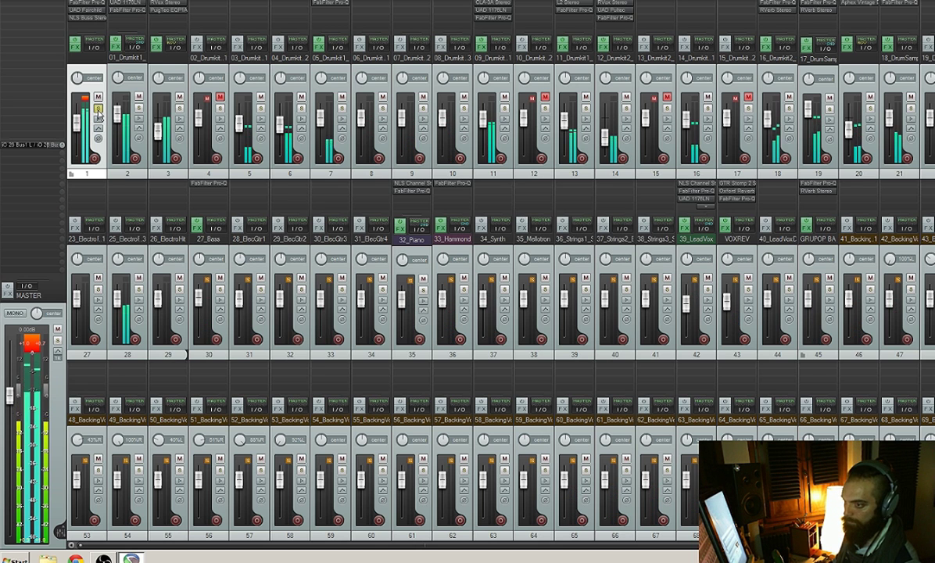
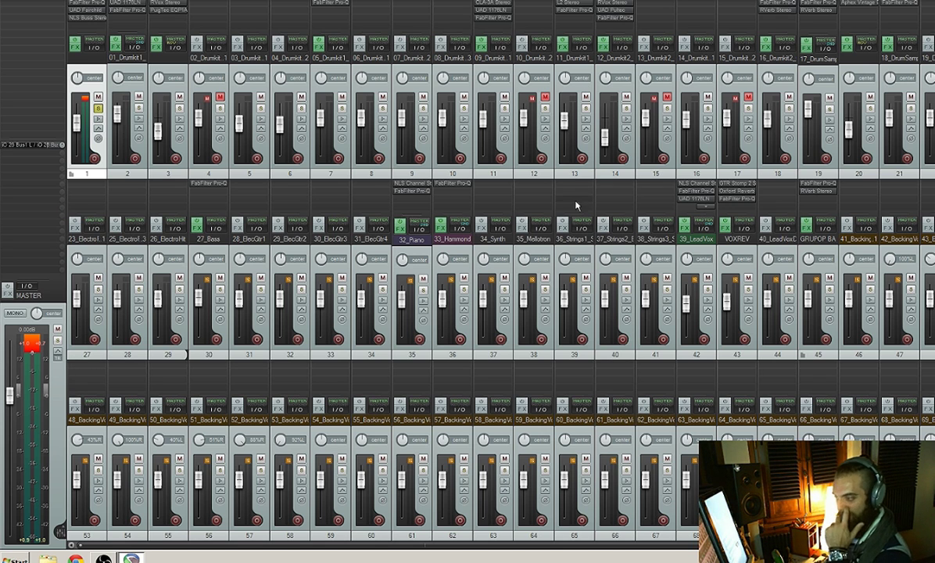
pyautogui.moveTo(568, 548); pyautogui.dragTo(684, 549)
pyautogui.click(851, 111)
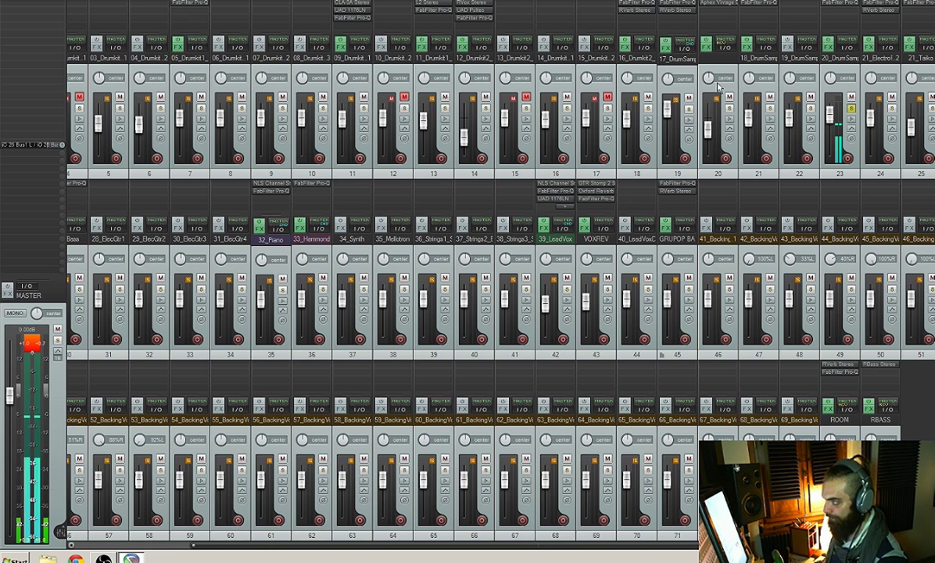
pyautogui.doubleClick(828, 15)
pyautogui.write('ssl')
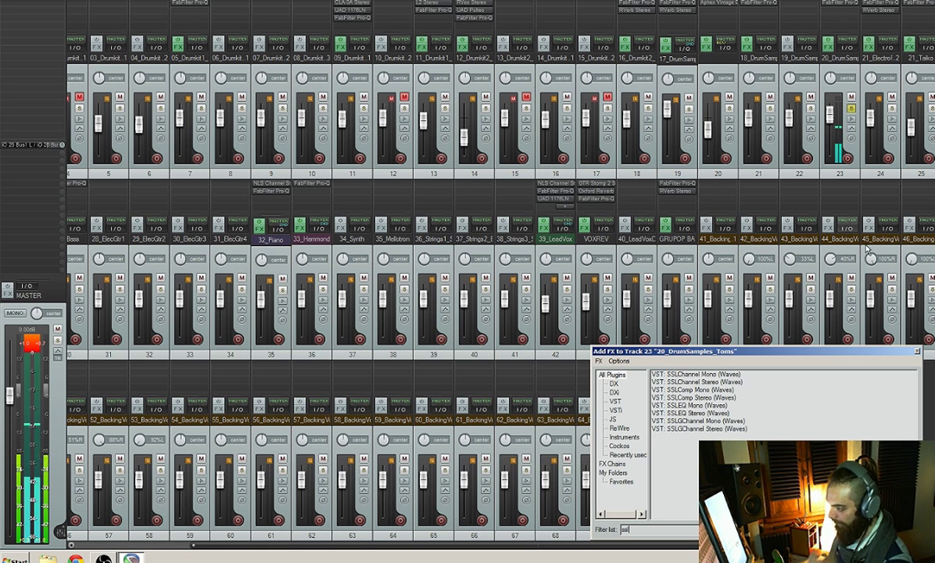
pyautogui.doubleClick(714, 429)
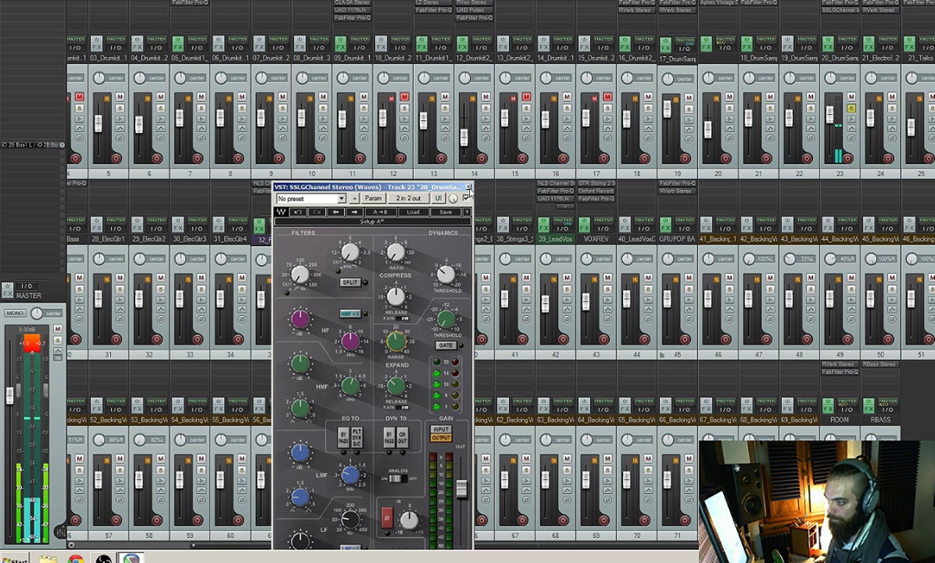
pyautogui.click(467, 188)
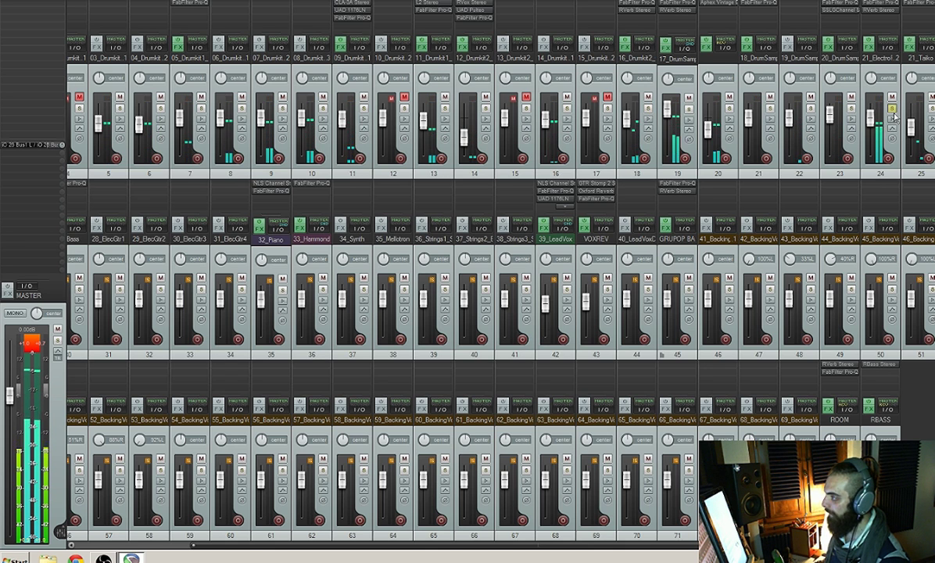
# Step: Bypass RVerb Stereo on the soloed 21_ElectroPercussion2 and insert Oxford Dynamics Native ahead of it
pyautogui.doubleClick(879, 22)
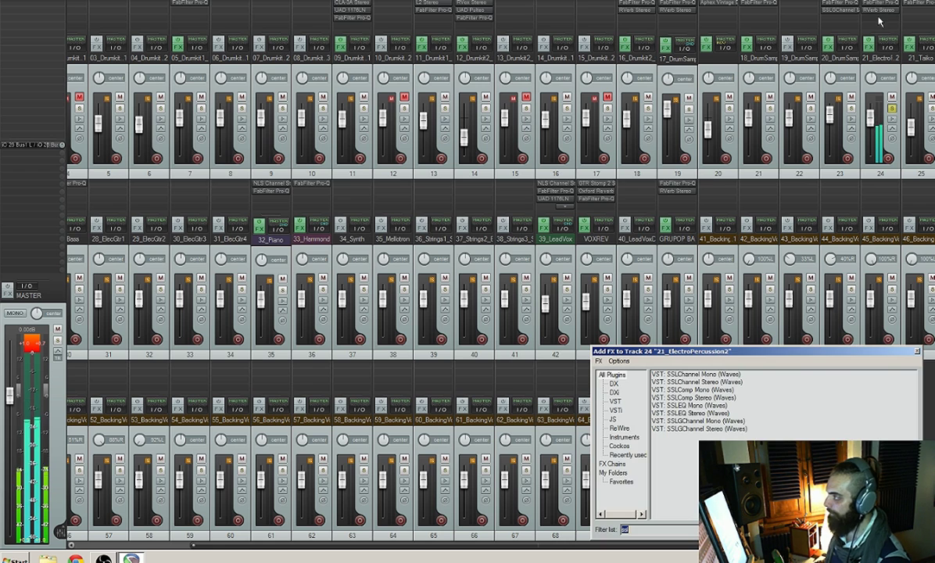
pyautogui.press('Return')
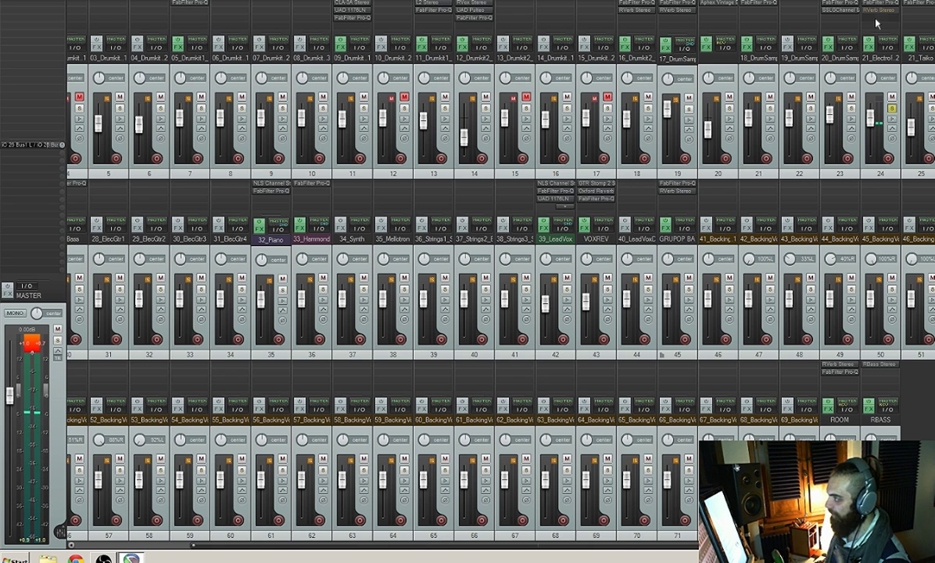
pyautogui.doubleClick(876, 23)
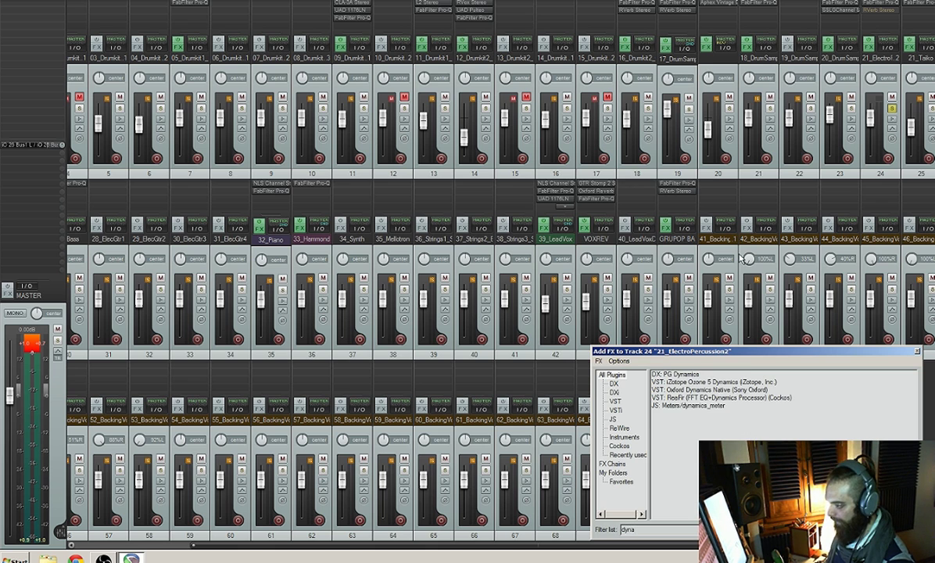
pyautogui.doubleClick(677, 390)
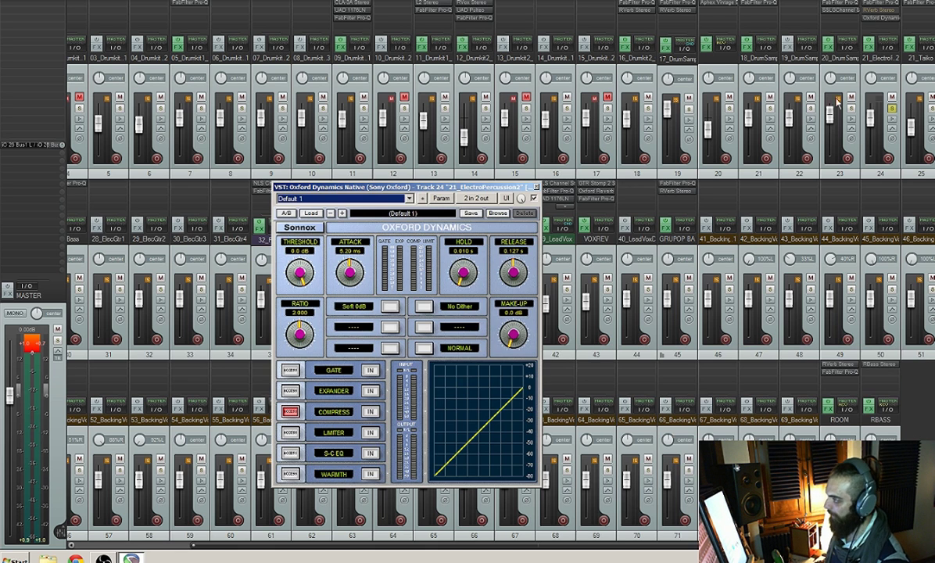
pyautogui.click(894, 18)
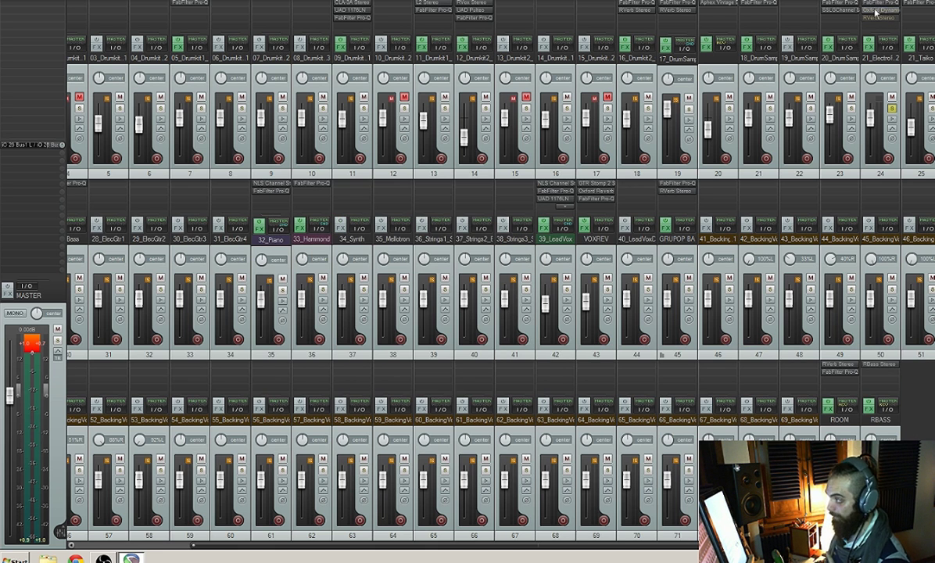
pyautogui.click(876, 13)
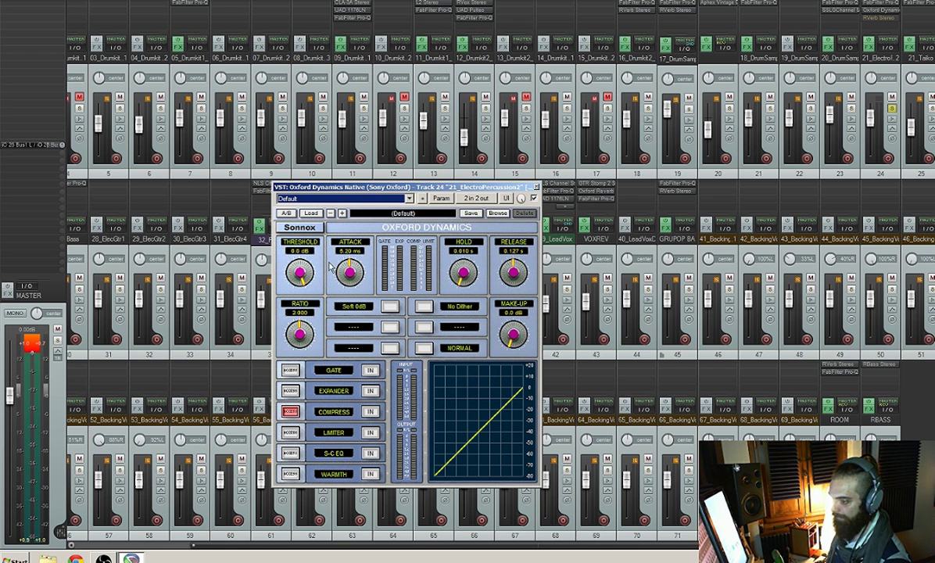
# Step: Enable the Oxford Dynamics expander with a threshold of about -49.4 dB and ratio of about 2.5, and compare it with the plug-in bypassed
pyautogui.click(290, 390)
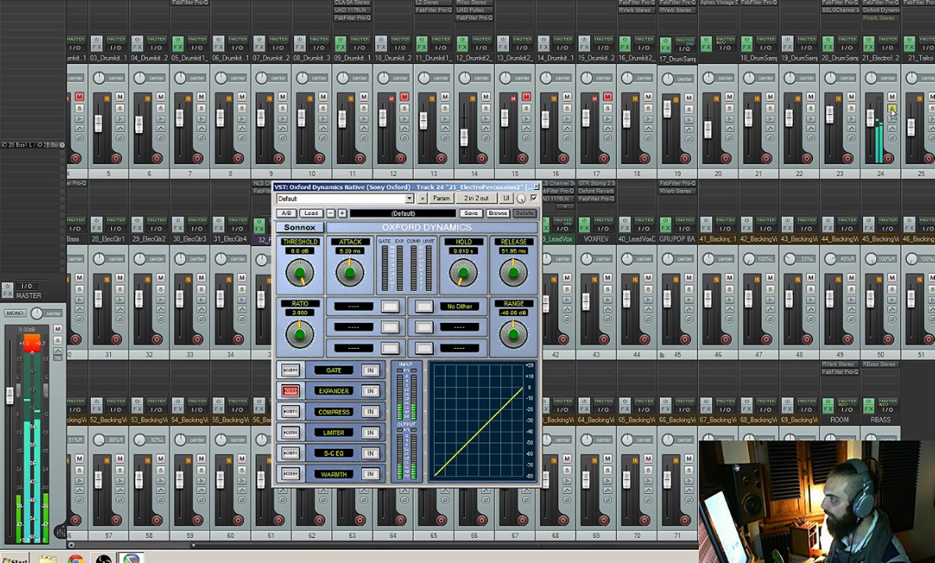
pyautogui.moveTo(286, 270); pyautogui.dragTo(306, 327)
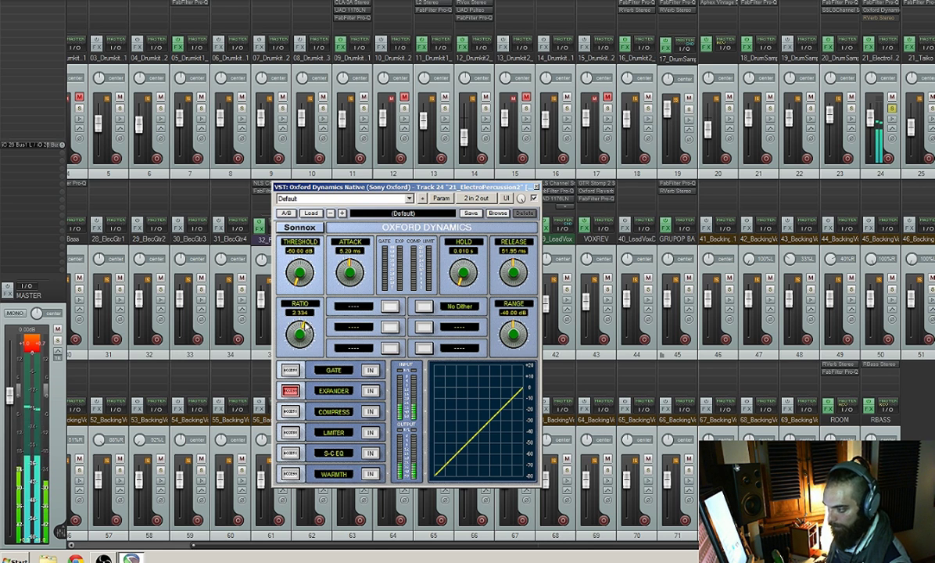
pyautogui.moveTo(317, 290); pyautogui.dragTo(301, 311)
pyautogui.click(370, 390)
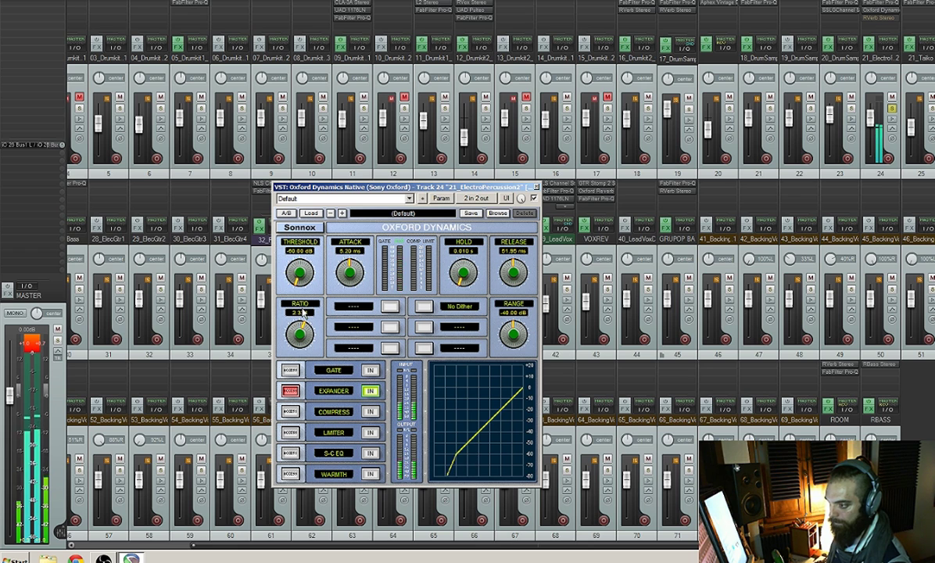
pyautogui.moveTo(296, 248); pyautogui.dragTo(284, 286)
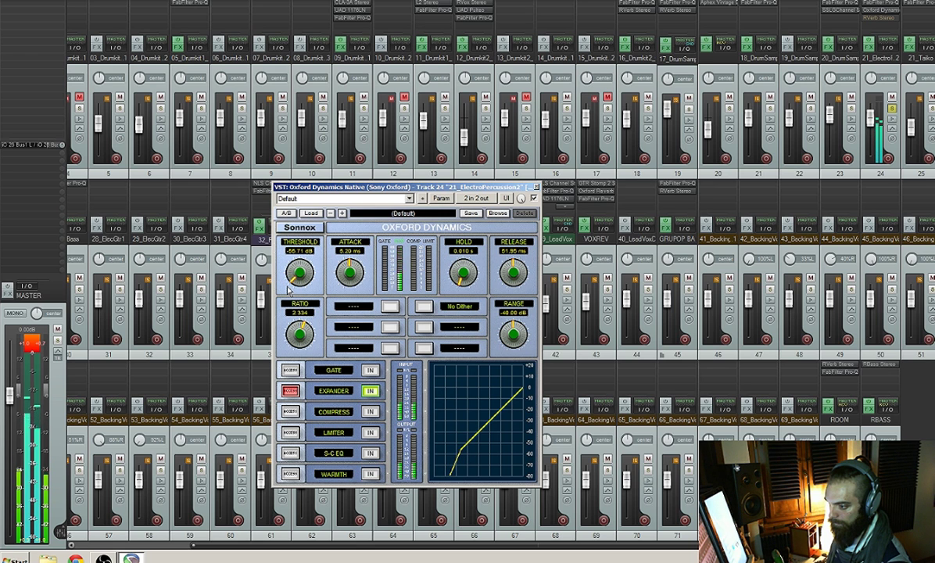
pyautogui.moveTo(307, 333); pyautogui.dragTo(309, 329)
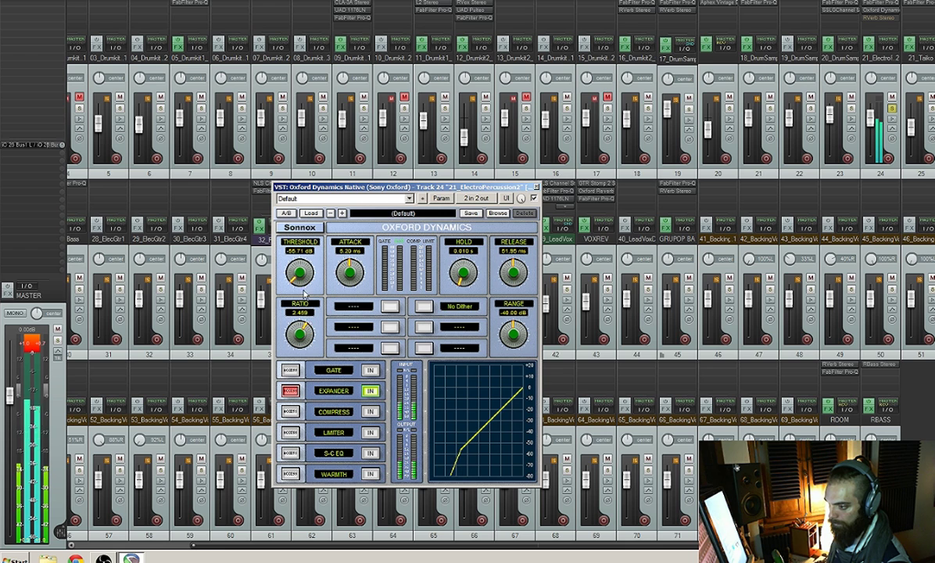
pyautogui.moveTo(290, 279); pyautogui.dragTo(290, 268)
pyautogui.click(535, 198)
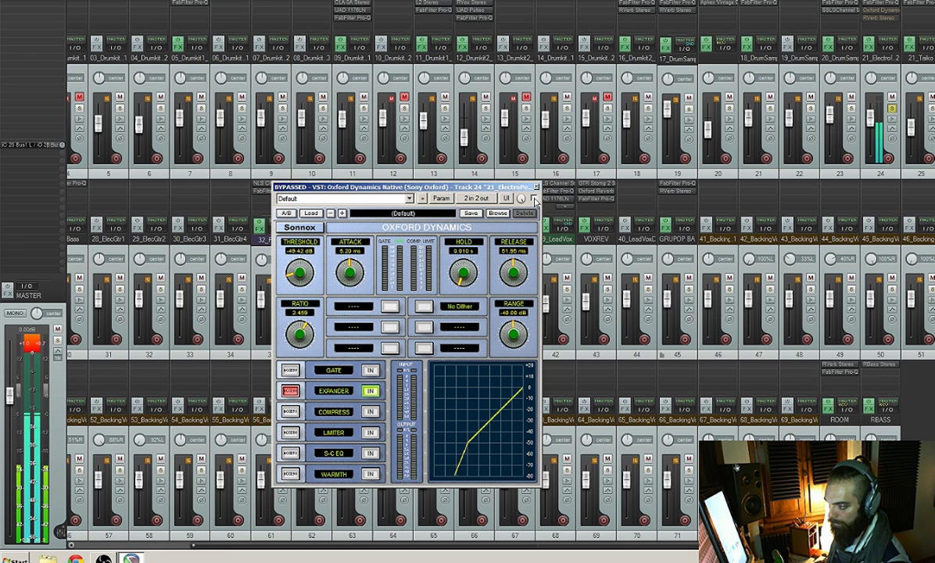
pyautogui.click(534, 198)
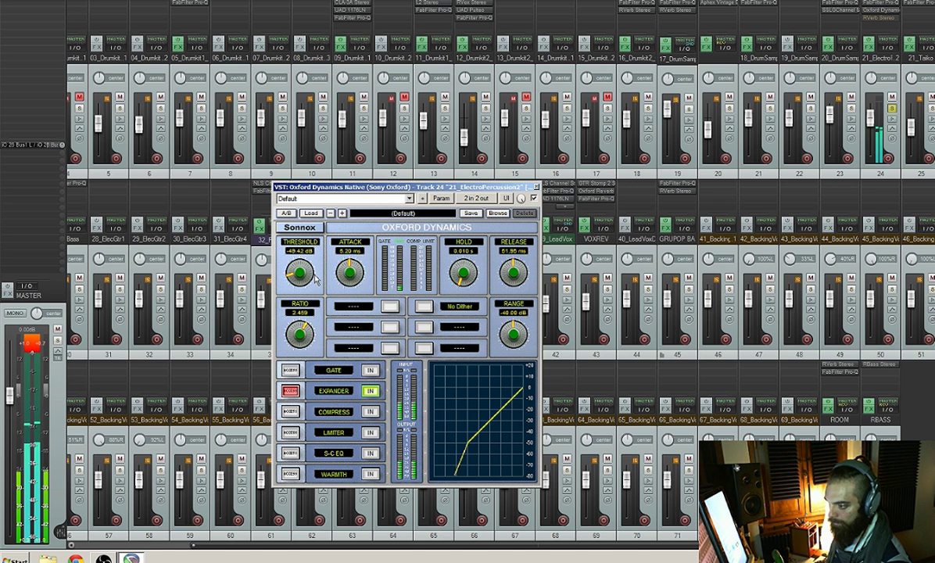
# Step: Unsolo 21_ElectroPercussion2, solo 18_DrumSamples_HiHat and insert Oxford Dynamics Native after its EQ
pyautogui.click(892, 110)
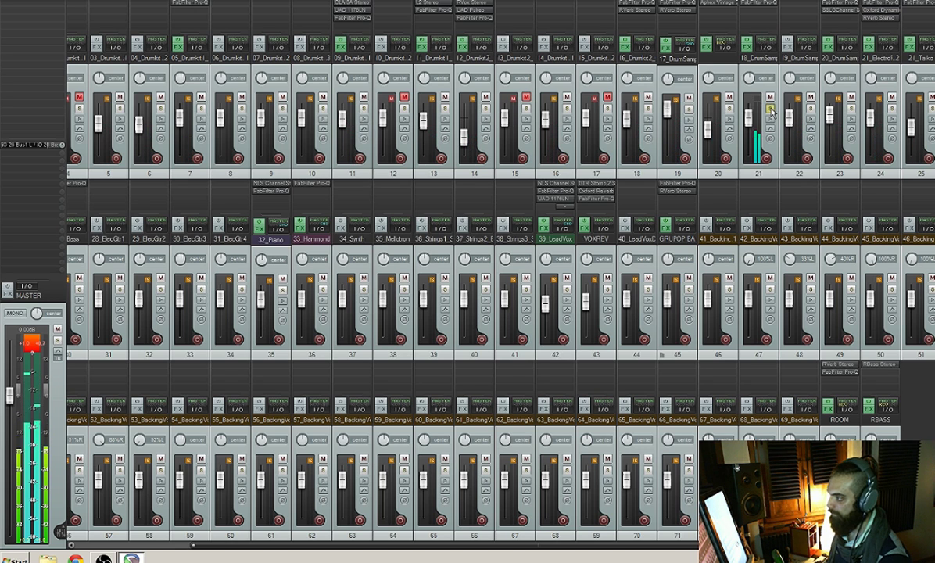
pyautogui.click(757, 6)
pyautogui.click(758, 11)
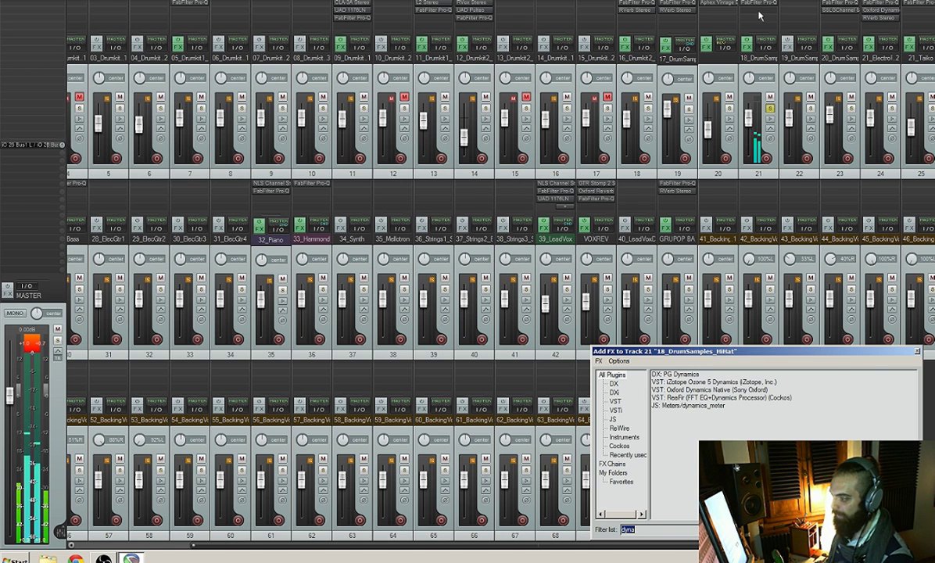
pyautogui.doubleClick(699, 389)
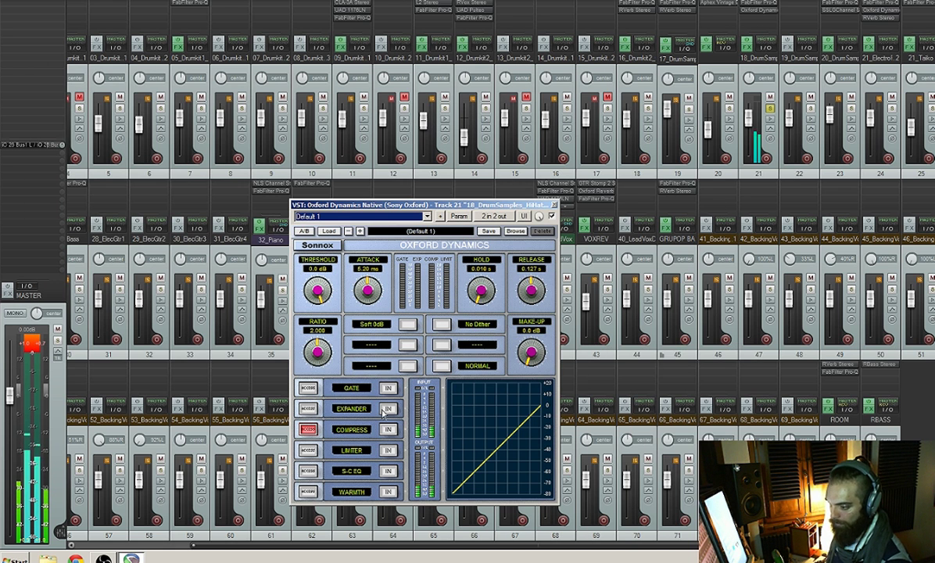
# Step: Enable the Oxford Dynamics expander on the hi-hat and set its threshold to about -46 dB
pyautogui.click(309, 410)
pyautogui.moveTo(319, 282); pyautogui.dragTo(314, 311)
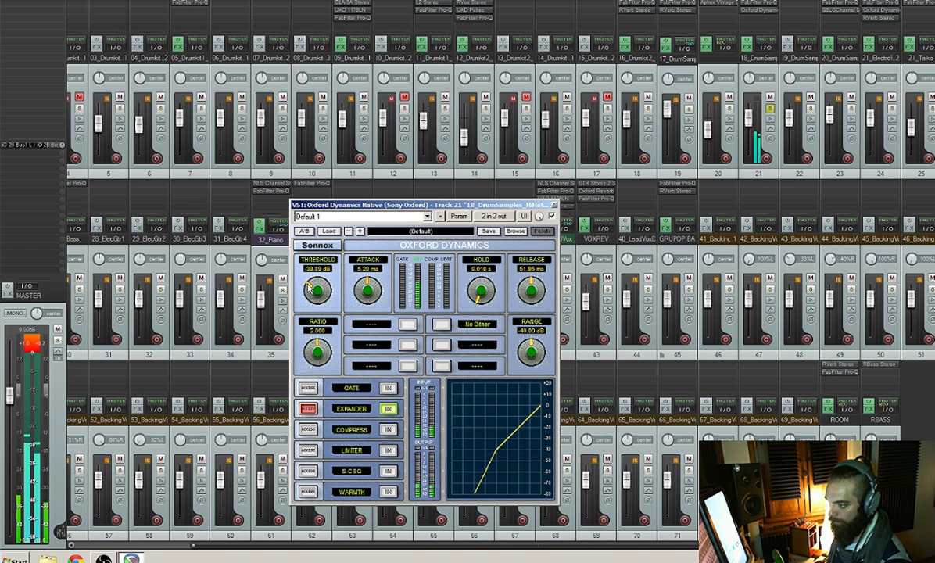
pyautogui.moveTo(308, 293); pyautogui.dragTo(309, 292)
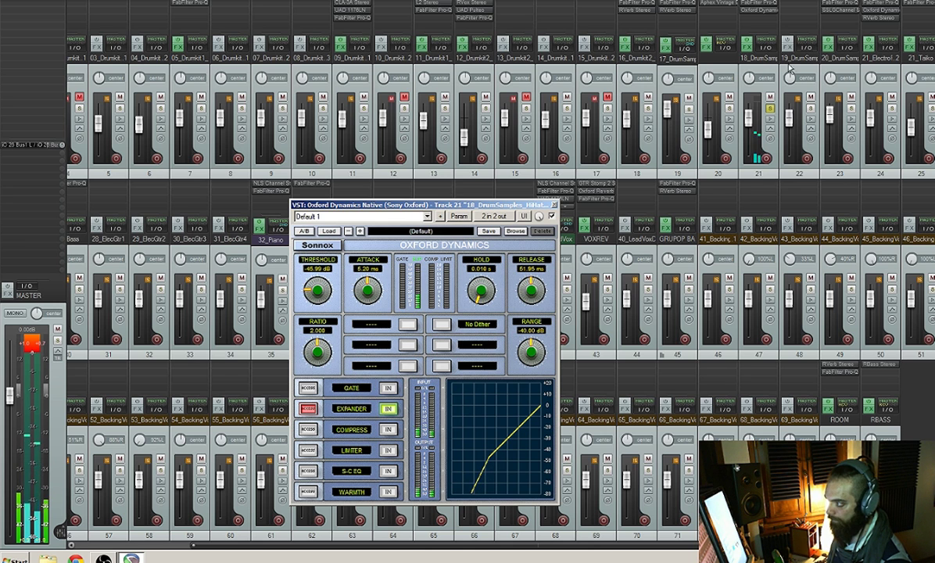
# Step: Solo 21_Taiko instead of the hi-hat, insert SSLGChannel Stereo after its EQ and raise the expander range
pyautogui.click(772, 110)
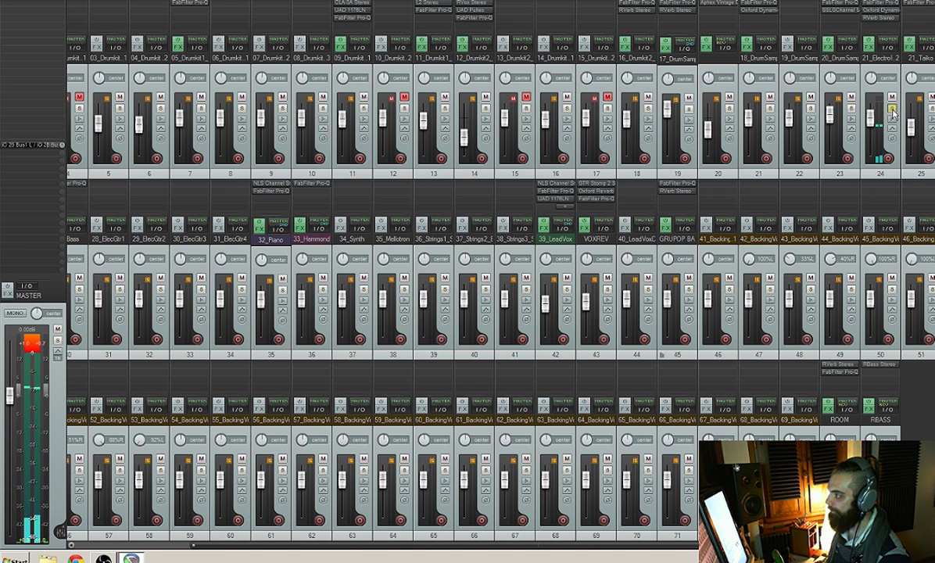
pyautogui.click(931, 108)
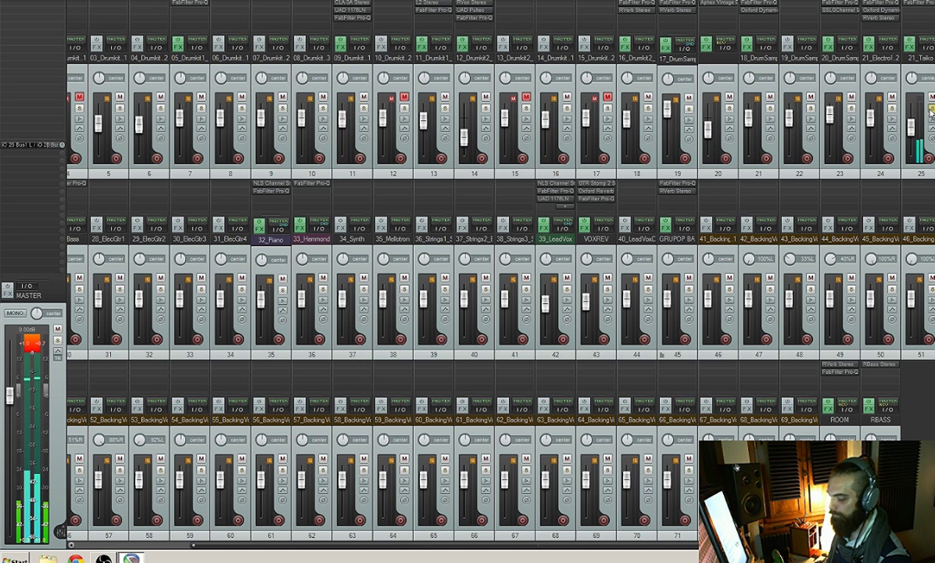
pyautogui.moveTo(385, 546); pyautogui.dragTo(477, 532)
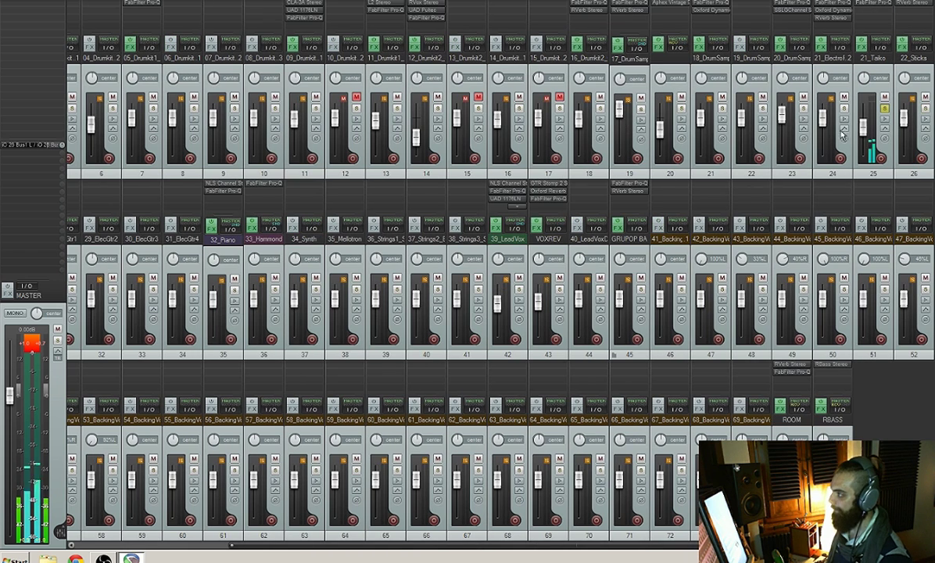
pyautogui.doubleClick(876, 20)
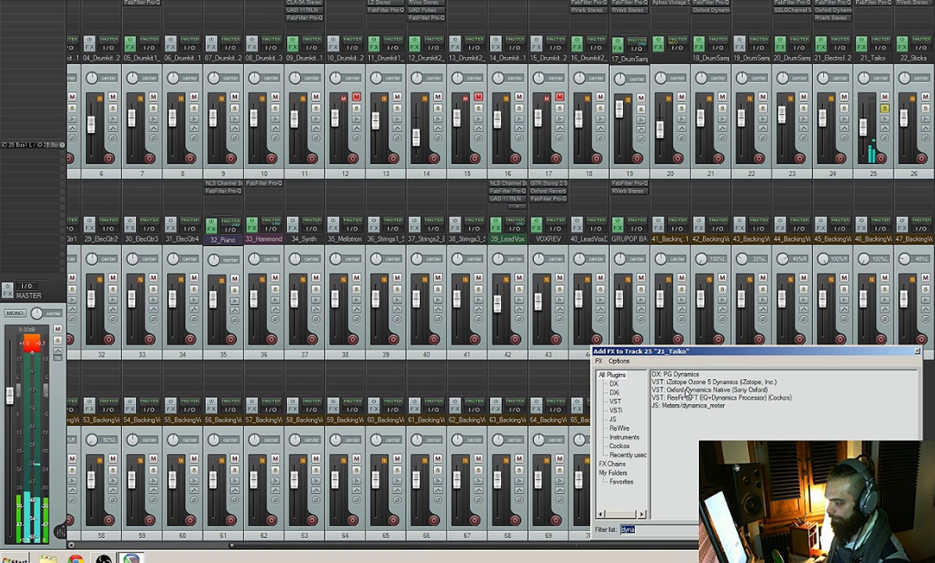
pyautogui.write('ssl')
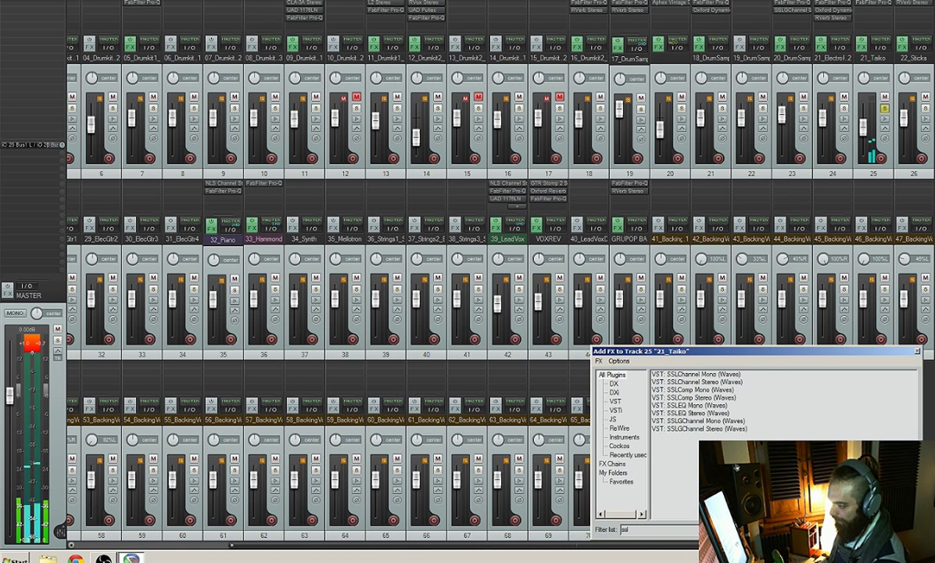
pyautogui.doubleClick(699, 429)
pyautogui.moveTo(433, 378); pyautogui.dragTo(434, 352)
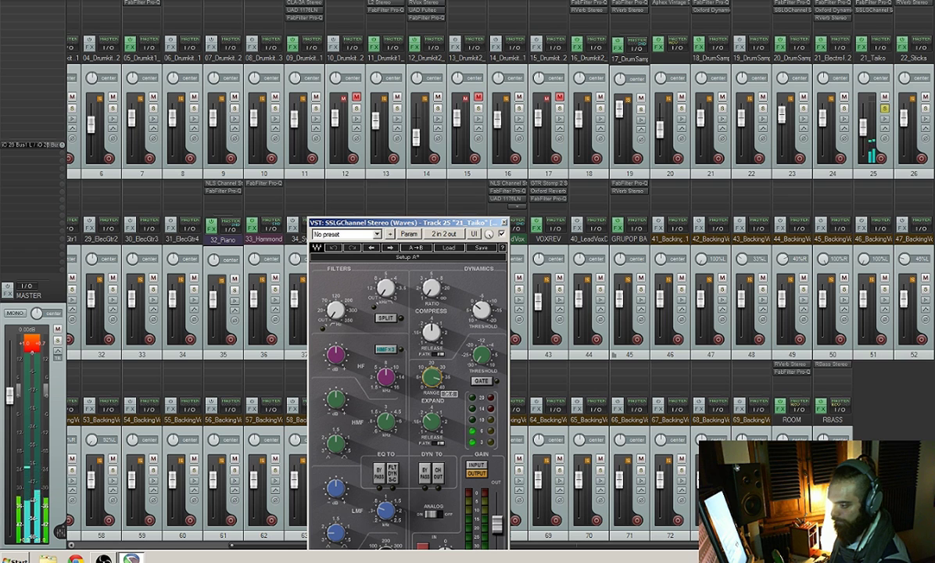
pyautogui.moveTo(438, 224); pyautogui.dragTo(468, 81)
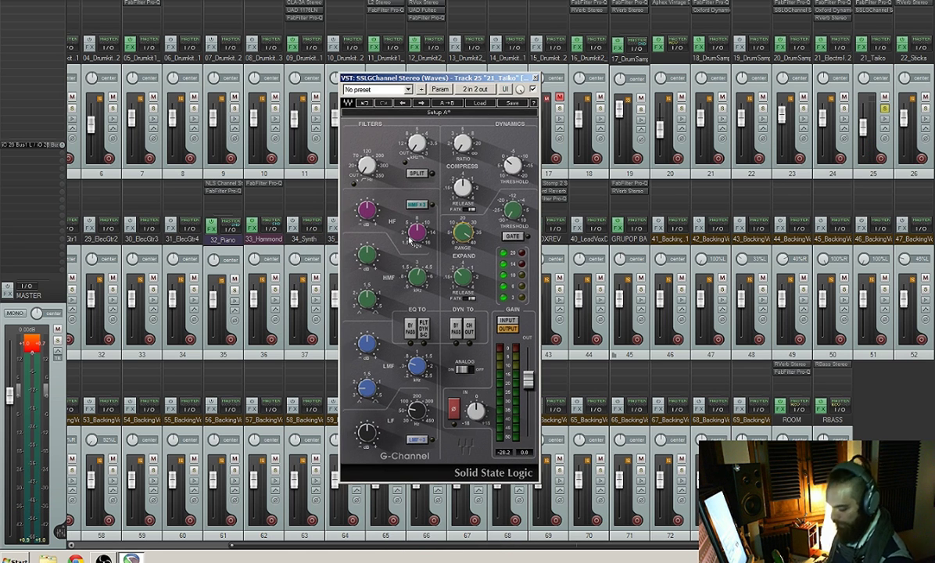
# Step: Hide the mixer, close all other open plug-in windows and place the Taiko's SSLGChannel window fully in view
pyautogui.hotkey('ctrl', 'm')
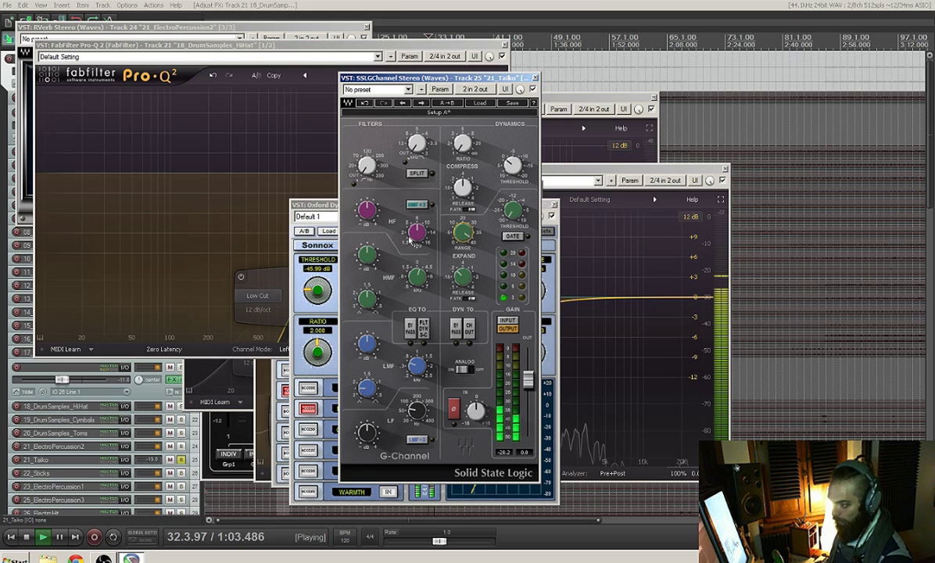
pyautogui.click(504, 44)
pyautogui.click(434, 46)
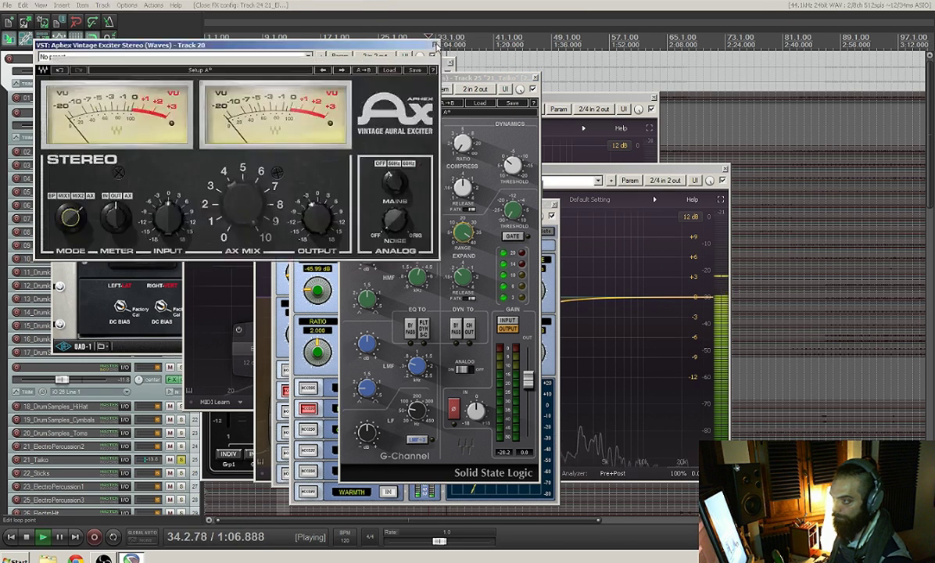
pyautogui.click(436, 46)
pyautogui.click(450, 63)
pyautogui.moveTo(461, 78); pyautogui.dragTo(458, 170)
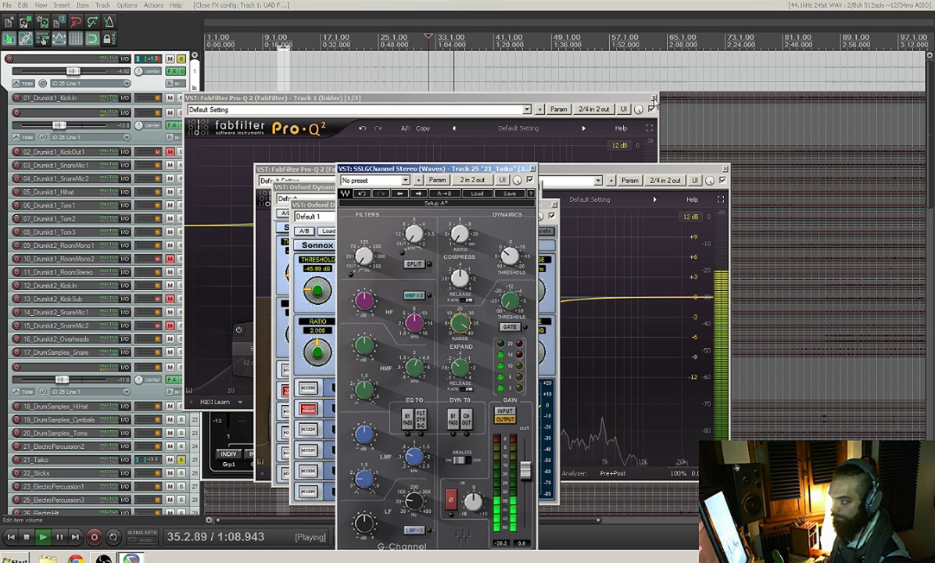
pyautogui.click(654, 100)
pyautogui.click(725, 169)
pyautogui.click(571, 135)
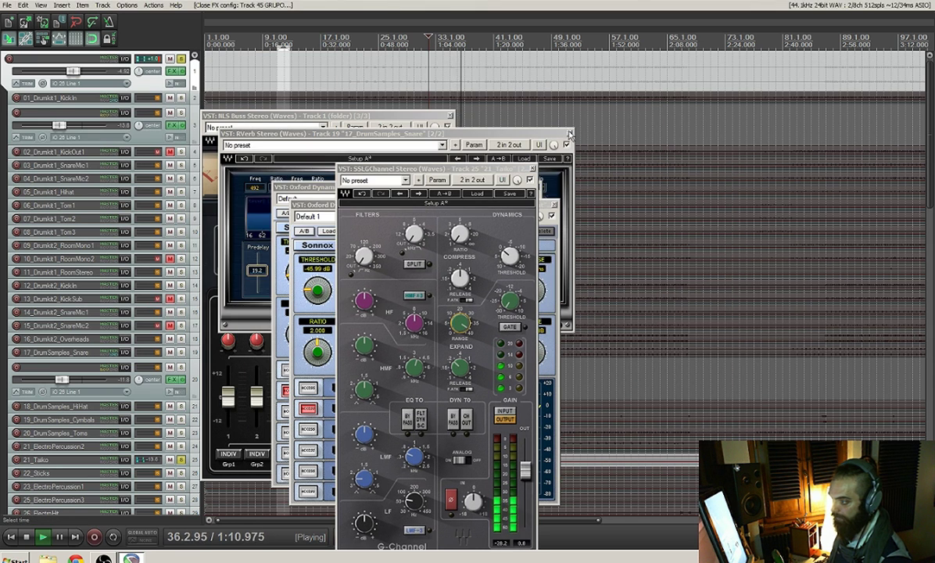
pyautogui.click(570, 135)
pyautogui.click(450, 116)
pyautogui.moveTo(407, 168); pyautogui.dragTo(325, 168)
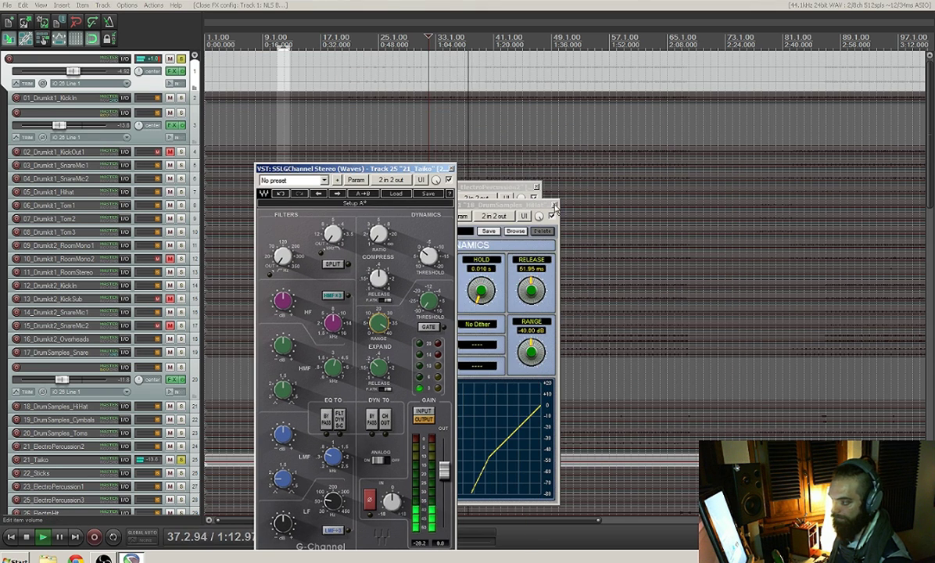
pyautogui.click(554, 206)
pyautogui.click(537, 187)
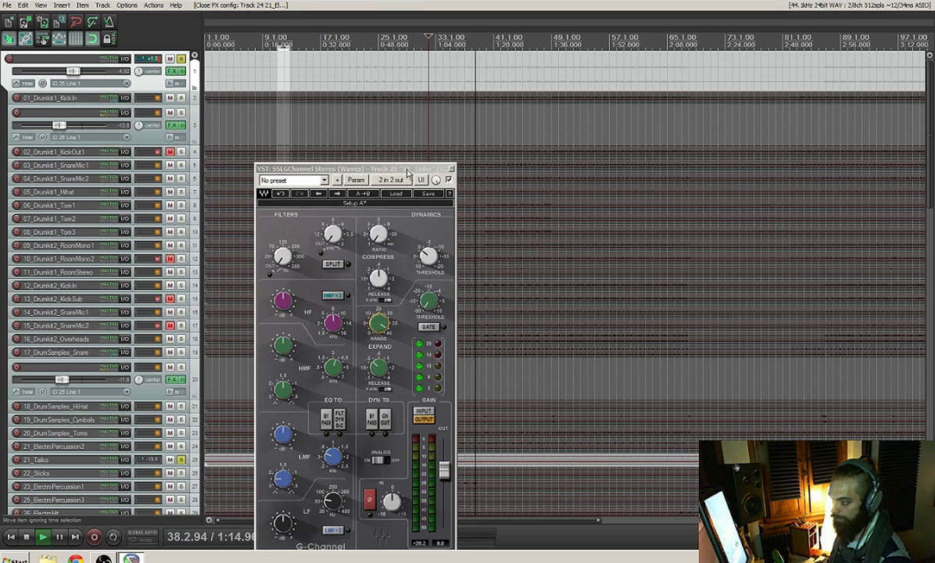
pyautogui.moveTo(407, 172); pyautogui.dragTo(485, 76)
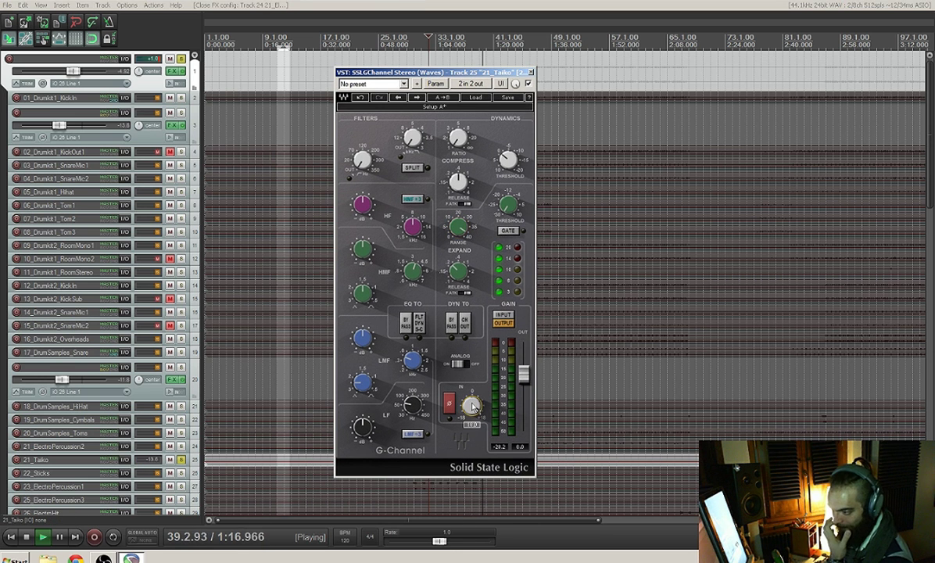
# Step: Raise the Taiko channel strip's input gain and bring its output down to about -7.8 dB
pyautogui.moveTo(473, 405); pyautogui.dragTo(473, 398)
pyautogui.moveTo(523, 374); pyautogui.dragTo(523, 359)
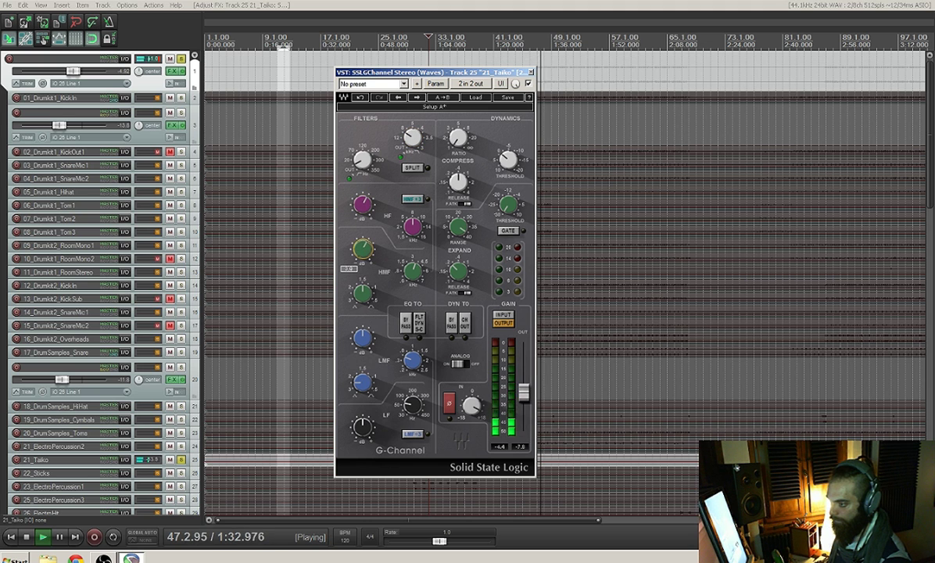
# Step: Compress the Taiko in the channel strip with a higher ratio, lower threshold, shorter release and fast attack
pyautogui.moveTo(462, 139); pyautogui.dragTo(461, 120)
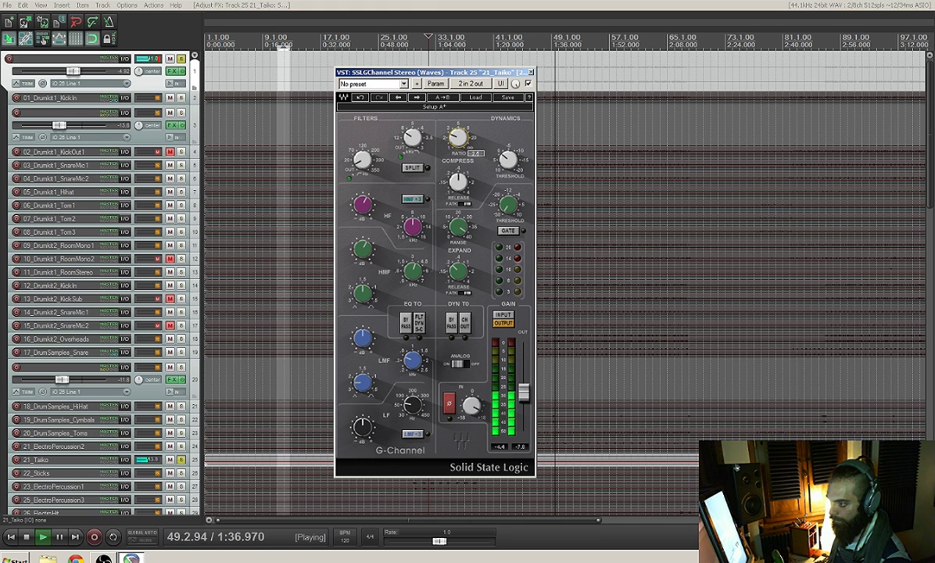
pyautogui.moveTo(508, 161); pyautogui.dragTo(507, 139)
pyautogui.moveTo(459, 183)
pyautogui.mouseDown()
pyautogui.moveTo(459, 149)
pyautogui.moveTo(459, 184)
pyautogui.mouseUp()
pyautogui.click(466, 205)
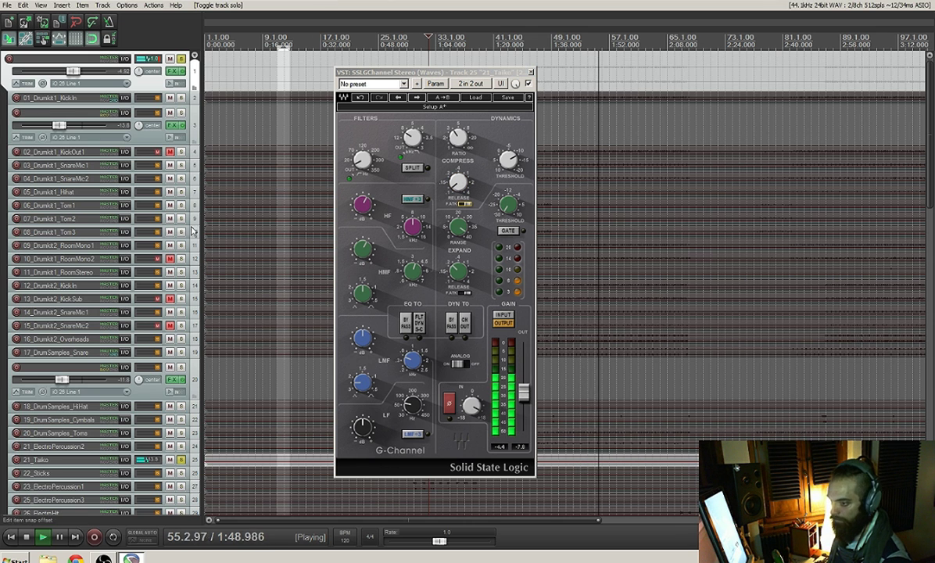
# Step: Bring back the mixer, compare the Taiko solo with the drums and lower its fader slightly in the drum mix
pyautogui.hotkey('ctrl', 'm')
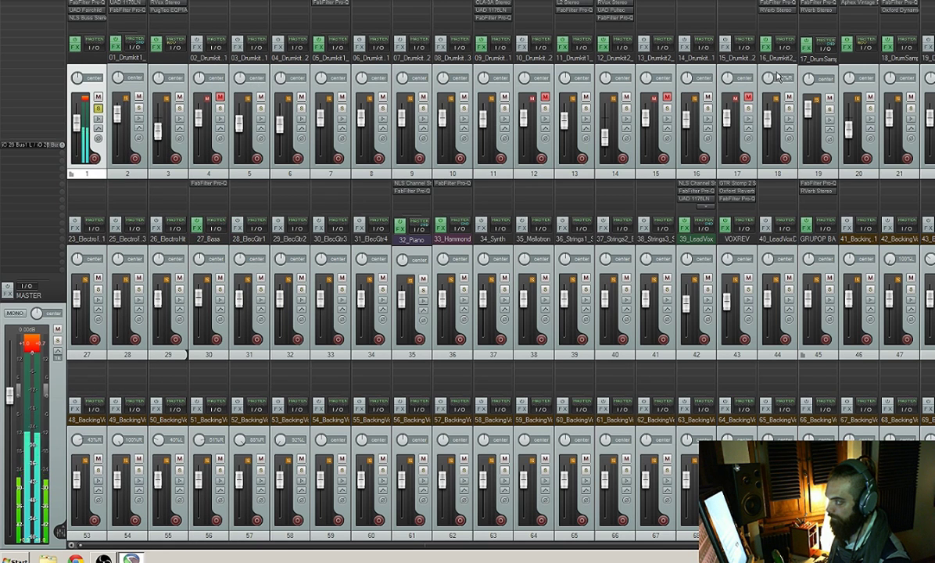
pyautogui.moveTo(342, 540); pyautogui.dragTo(494, 536)
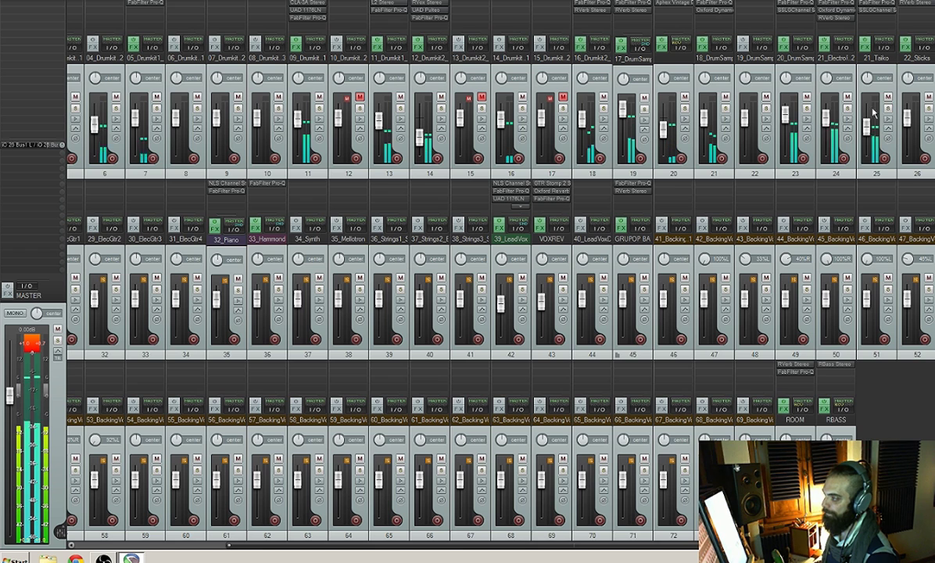
pyautogui.click(888, 109)
pyautogui.click(889, 109)
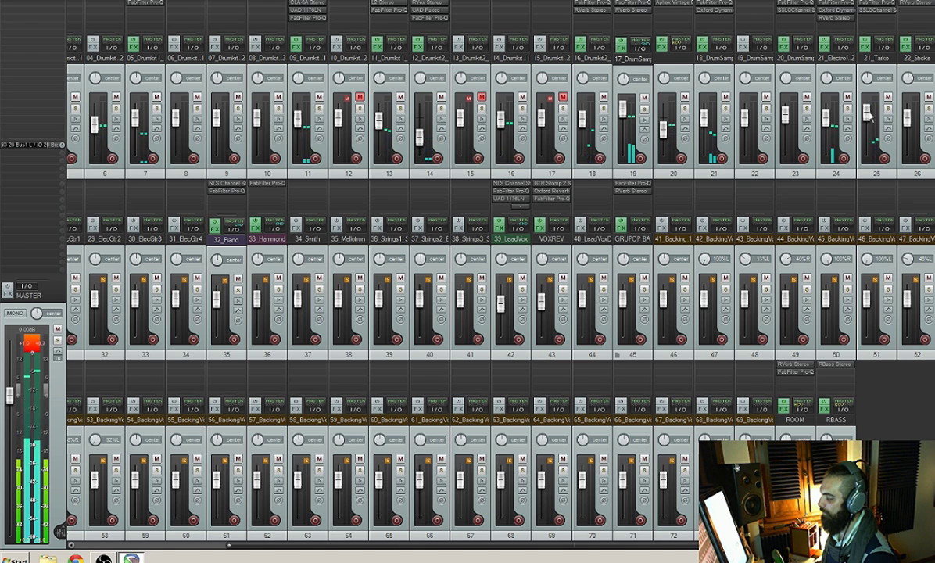
pyautogui.moveTo(870, 115); pyautogui.dragTo(865, 143)
pyautogui.press('space')
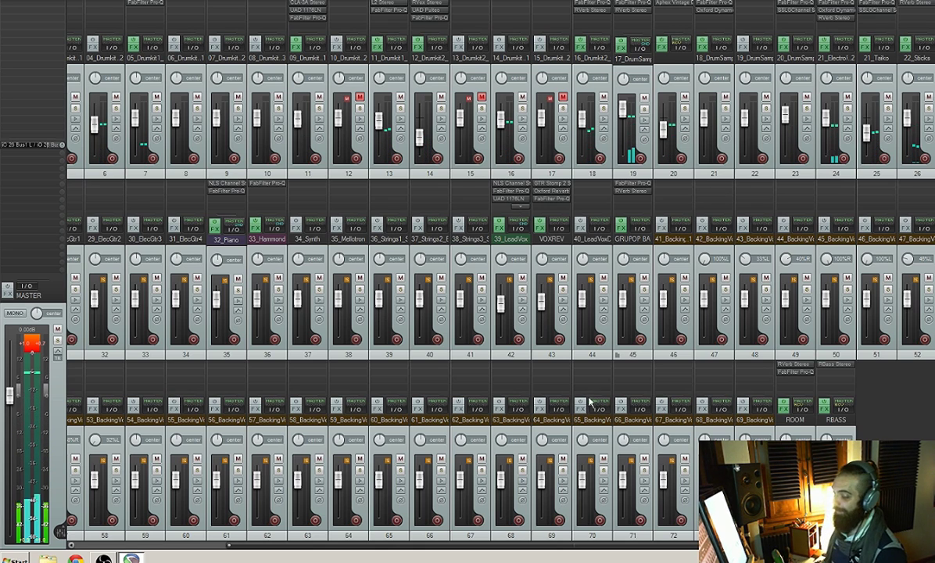
# Step: Stop playback and add a send from the drum folder track to the ROOM track
pyautogui.moveTo(503, 545); pyautogui.dragTo(303, 548)
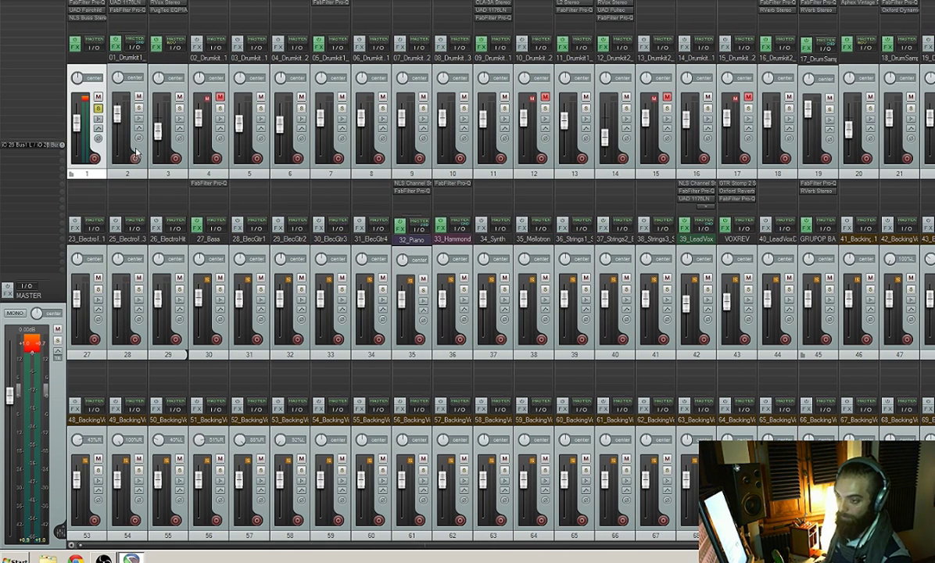
pyautogui.press('space')
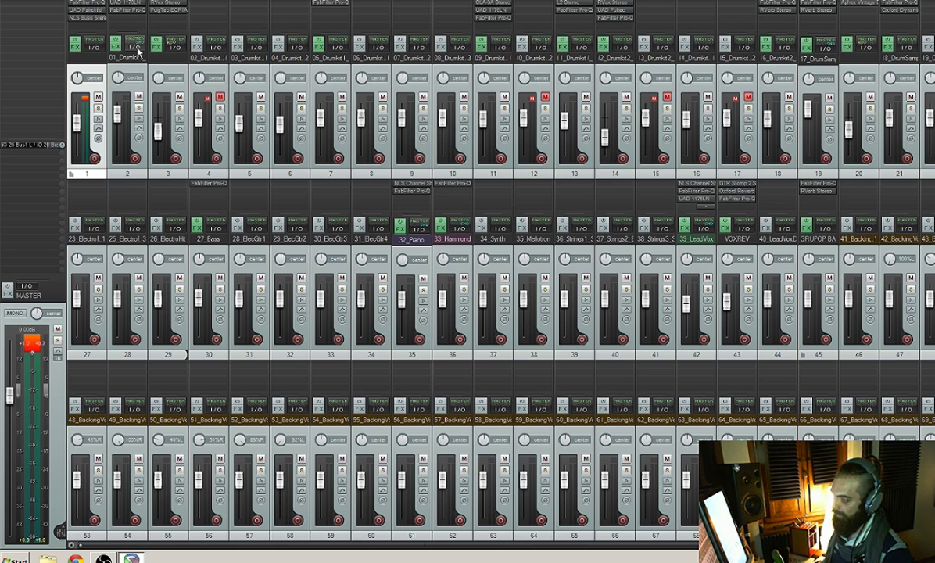
pyautogui.hscroll(5, 888, 436)
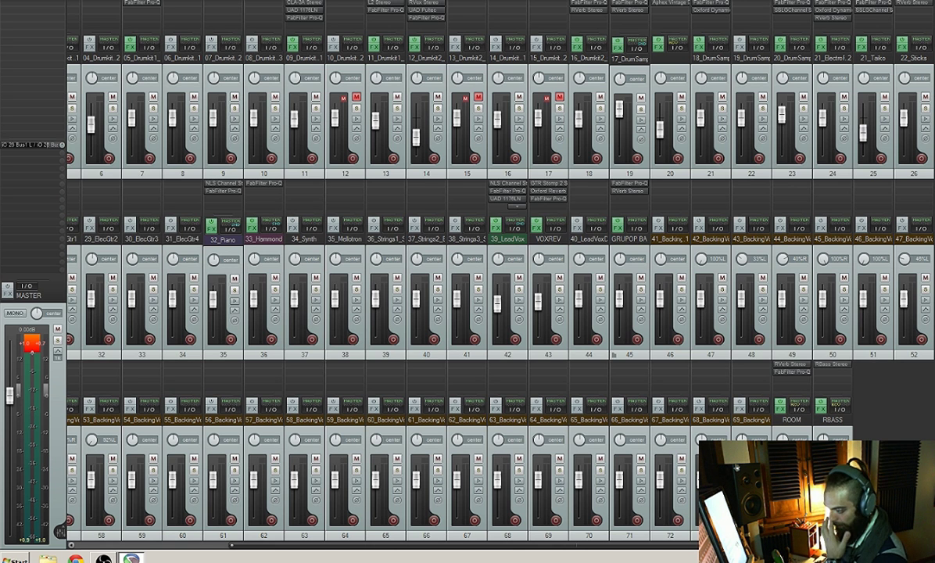
pyautogui.hscroll(-5, 372, 422)
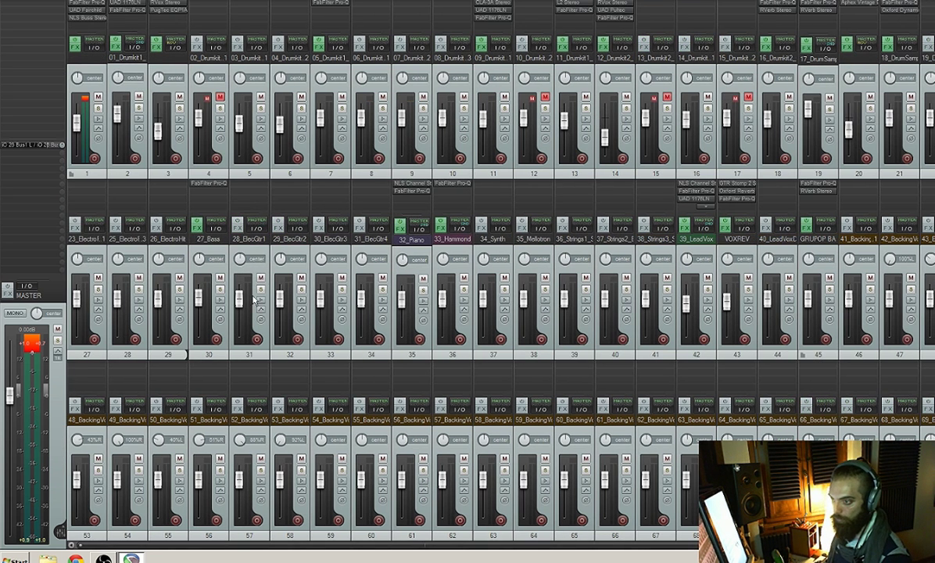
pyautogui.click(91, 47)
pyautogui.click(248, 87)
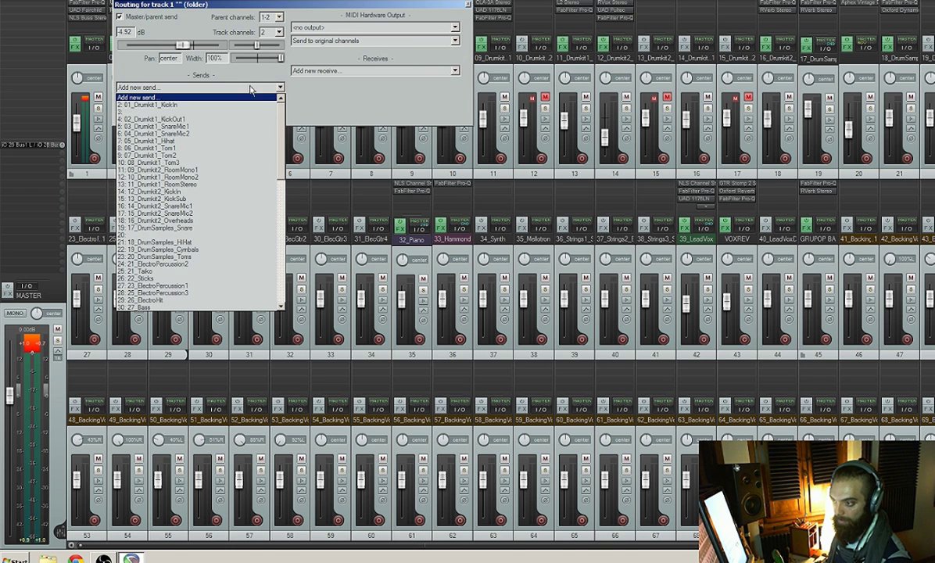
pyautogui.scroll(-10, 263, 264)
pyautogui.click(234, 294)
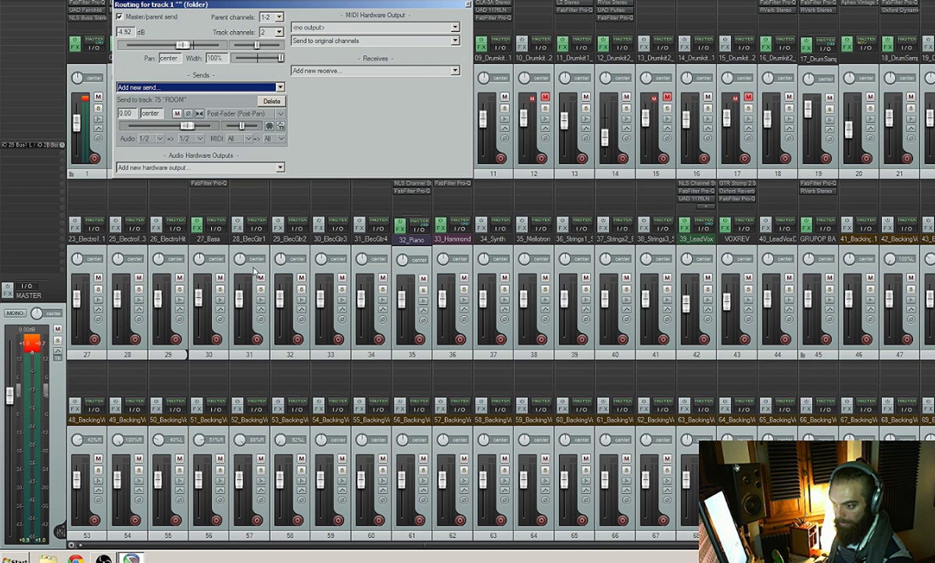
# Step: Solo the drum folder and set its send to the ROOM track to about -2.6 dB during playback, then unsolo it
pyautogui.click(468, 7)
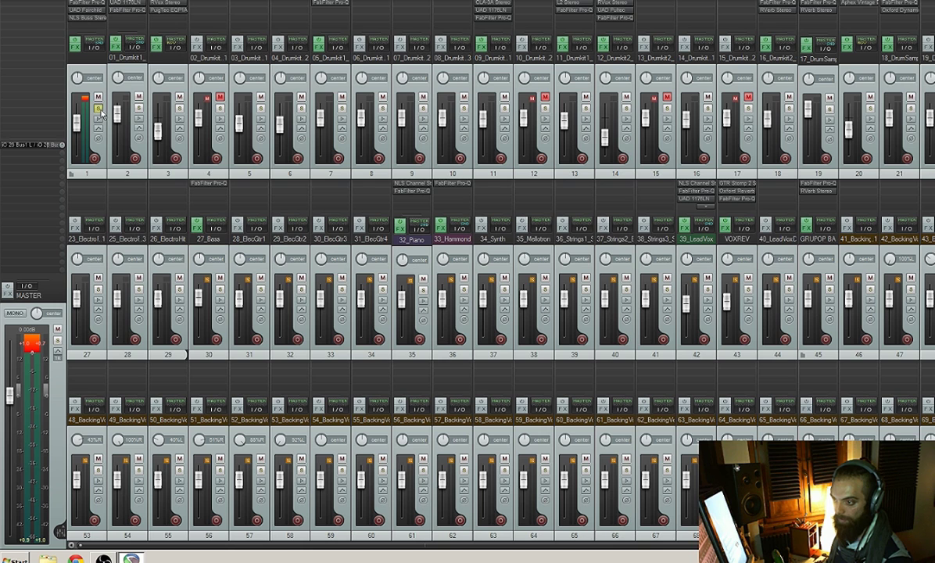
pyautogui.click(93, 47)
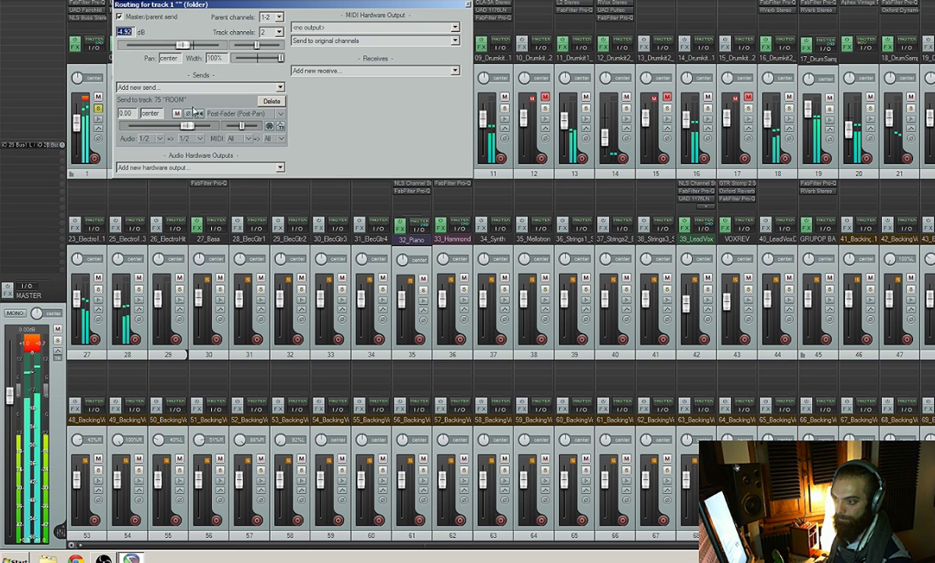
pyautogui.moveTo(160, 126); pyautogui.dragTo(129, 127)
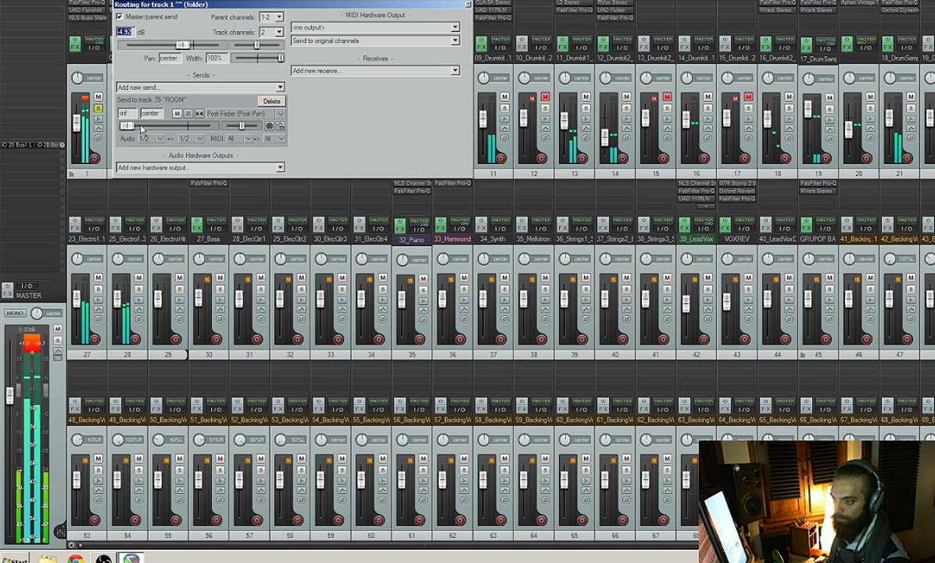
pyautogui.moveTo(133, 128); pyautogui.dragTo(183, 129)
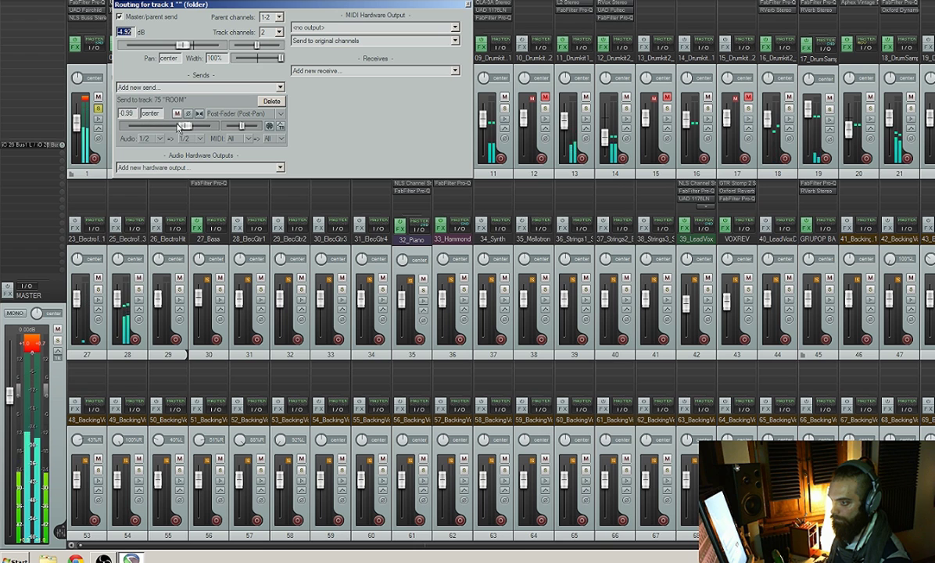
pyautogui.click(98, 109)
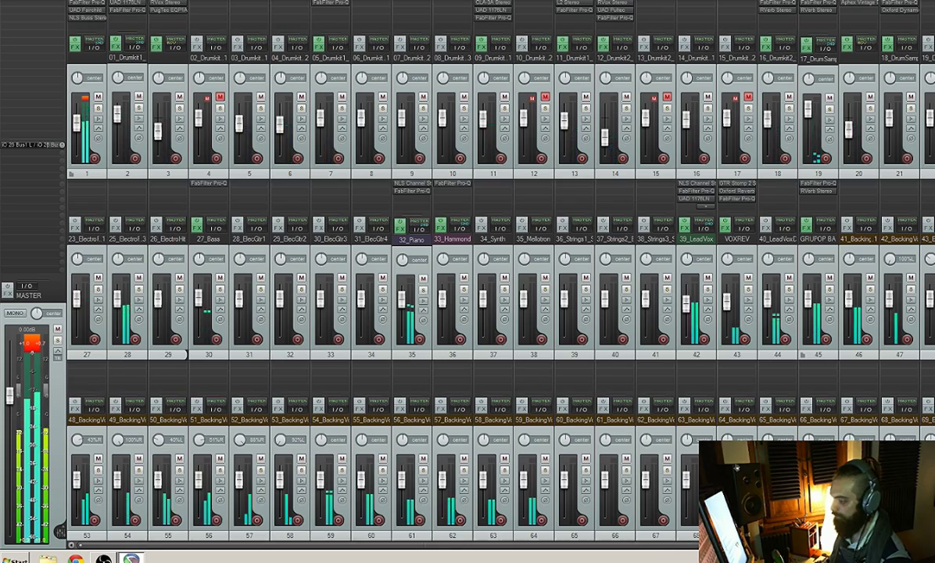
# Step: Listen to the full mix and compare it with the drum folder's ROOM send muted and unmuted
pyautogui.hscroll(2, 239, 93)
pyautogui.hscroll(1, 470, 274)
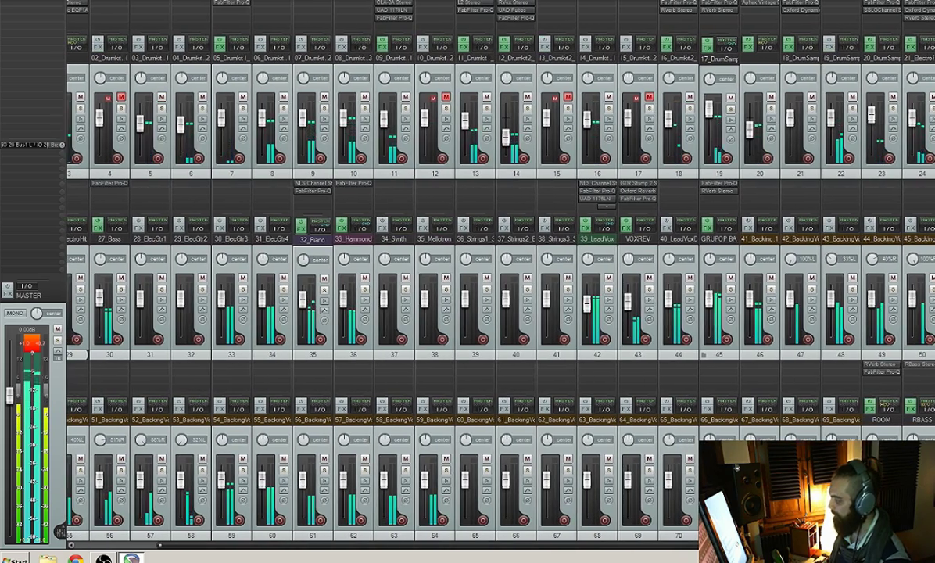
pyautogui.hscroll(1, 470, 274)
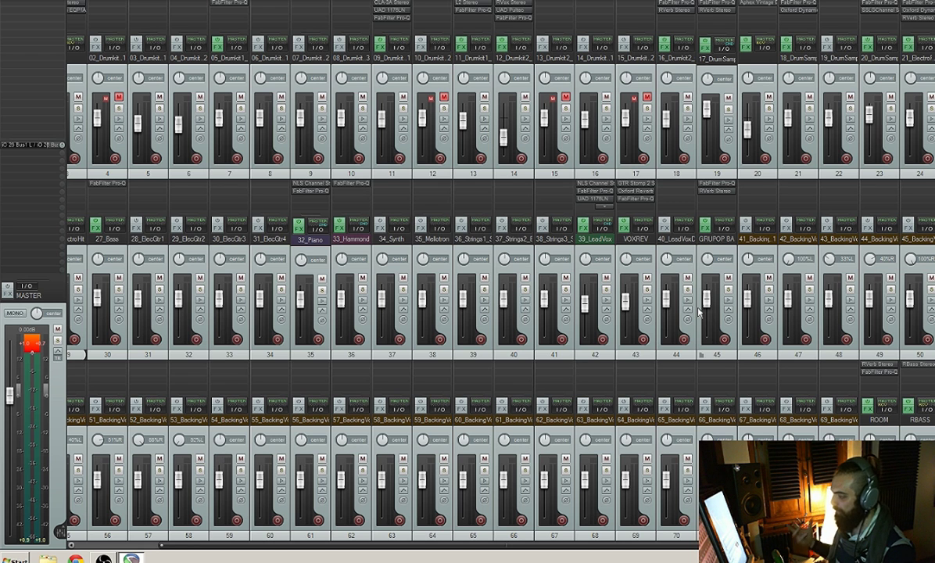
pyautogui.moveTo(502, 546); pyautogui.dragTo(374, 538)
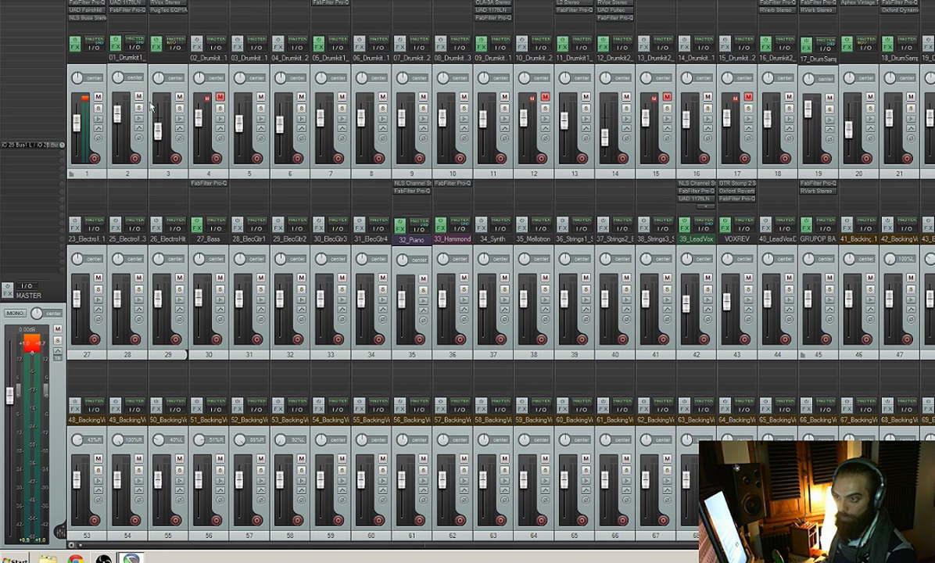
pyautogui.click(94, 47)
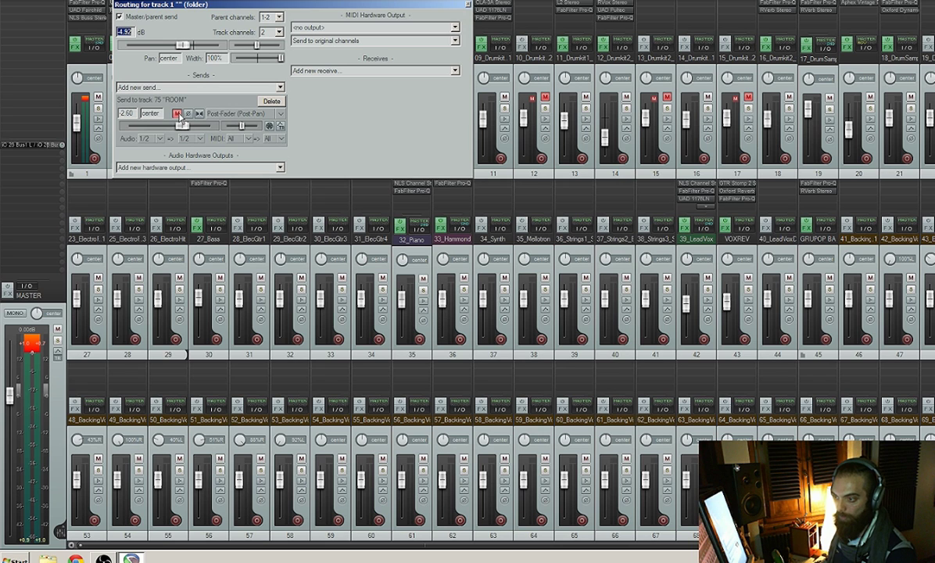
pyautogui.press('space')
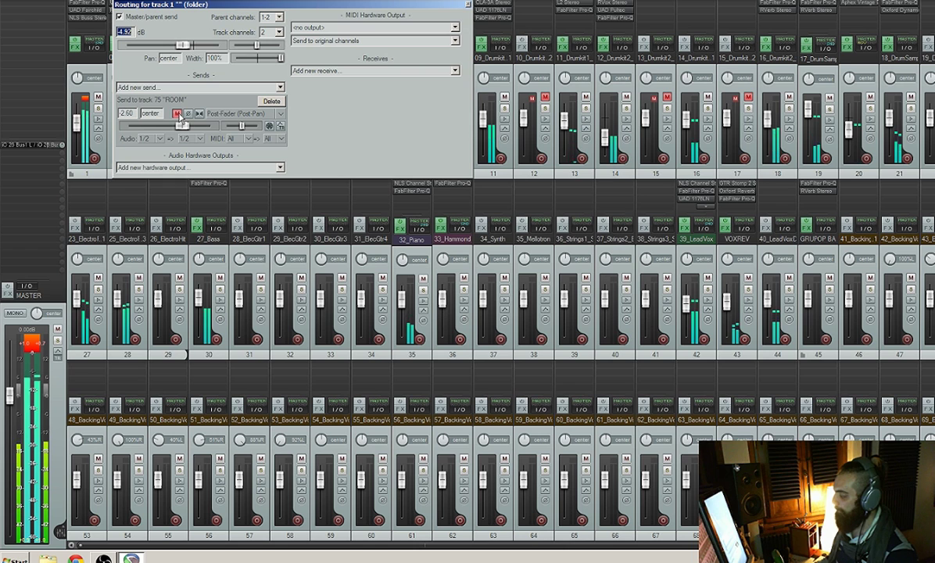
pyautogui.click(179, 116)
pyautogui.press('space')
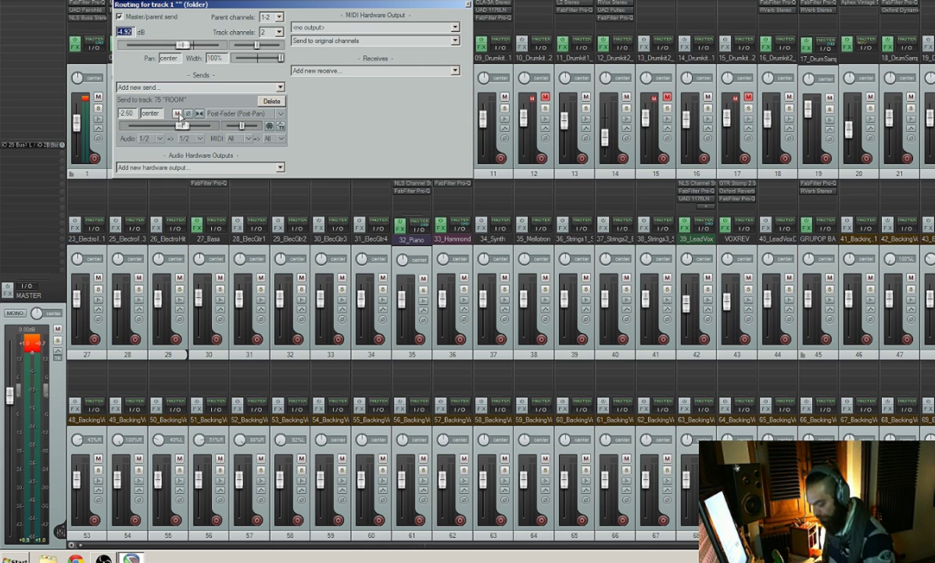
pyautogui.press('space')
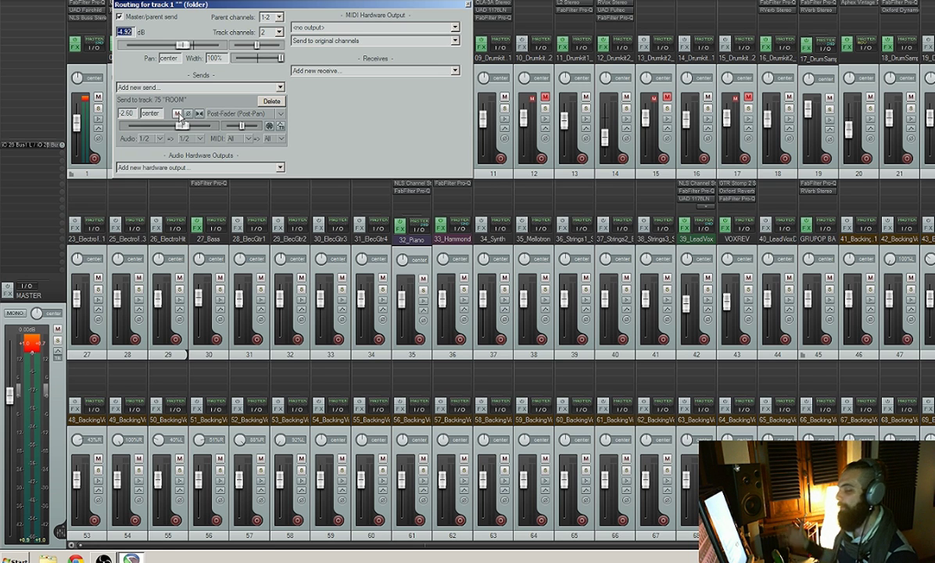
pyautogui.click(468, 7)
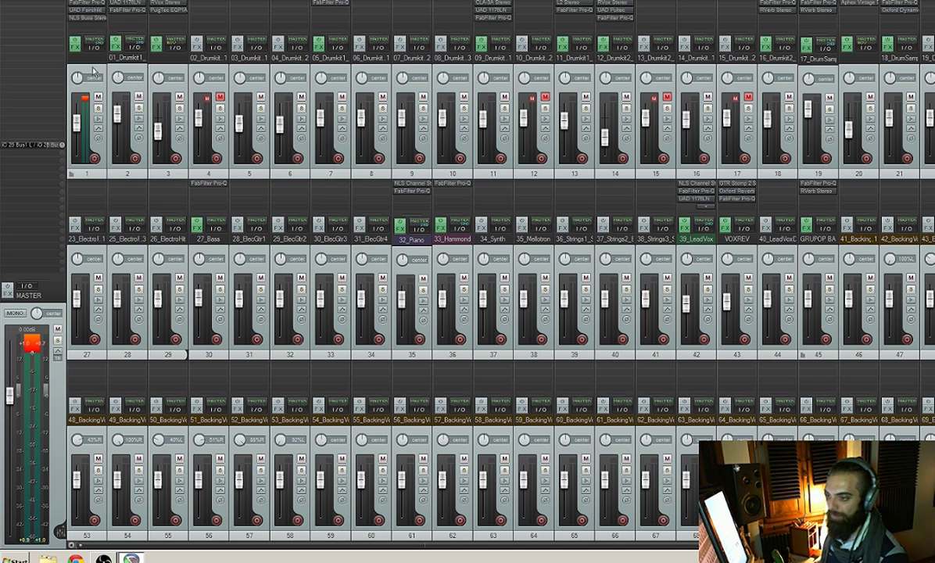
# Step: Solo the drum folder and pan track 7 (05_Drumkit1) 37% right, checking it in solo against the other drums
pyautogui.click(99, 108)
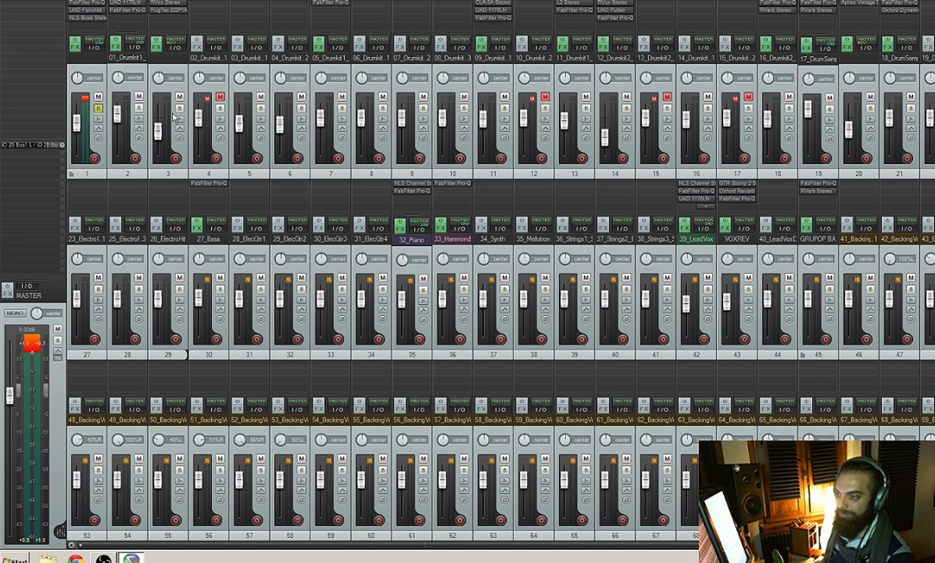
pyautogui.click(301, 109)
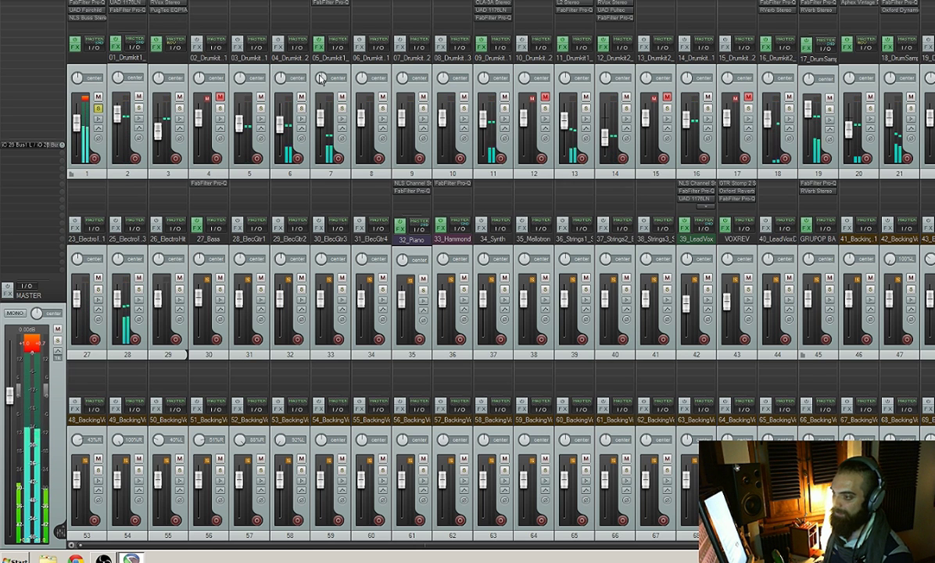
pyautogui.moveTo(320, 79); pyautogui.dragTo(321, 63)
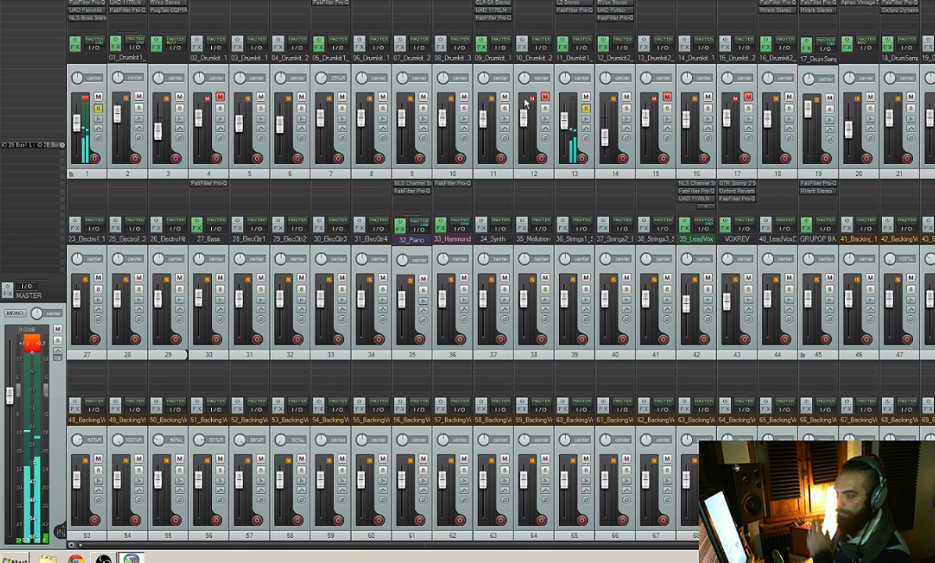
pyautogui.moveTo(321, 78); pyautogui.dragTo(322, 83)
pyautogui.click(342, 108)
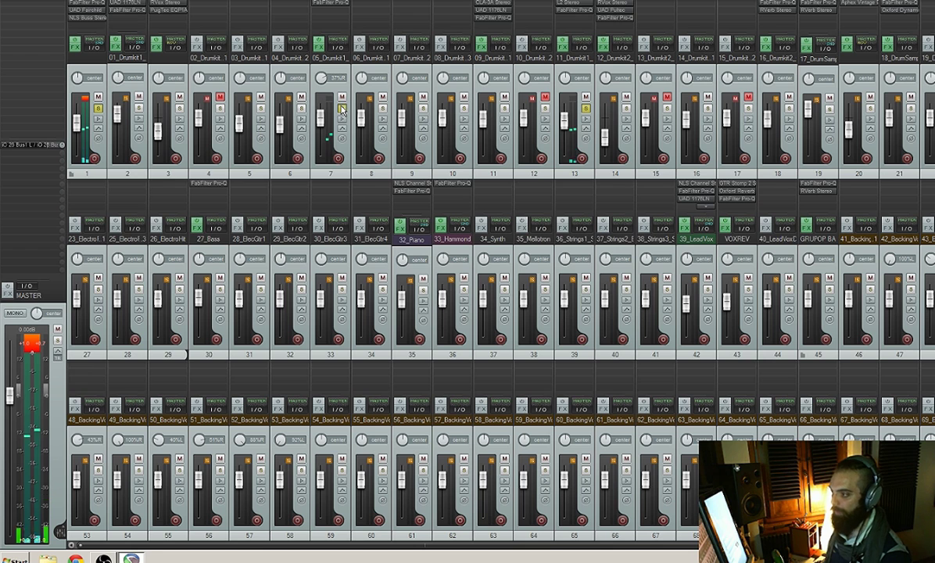
pyautogui.click(342, 108)
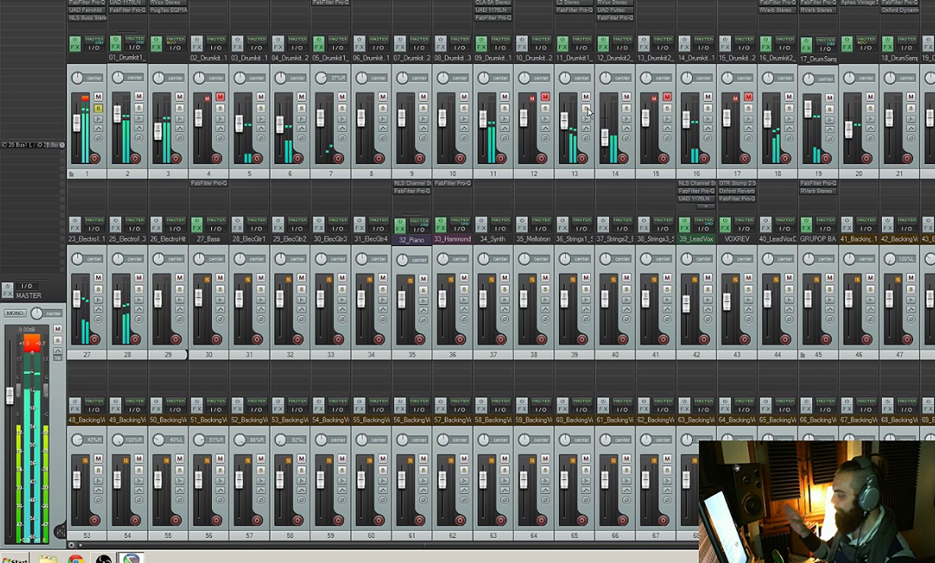
# Step: Compare drum tracks 13 and 14 in solo during playback, then clear the solos
pyautogui.press('space')
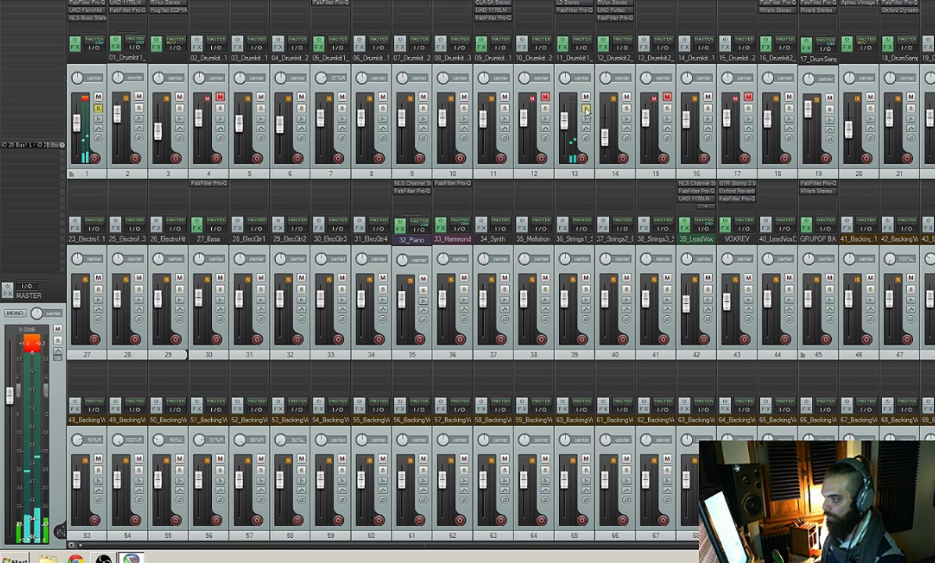
pyautogui.click(624, 109)
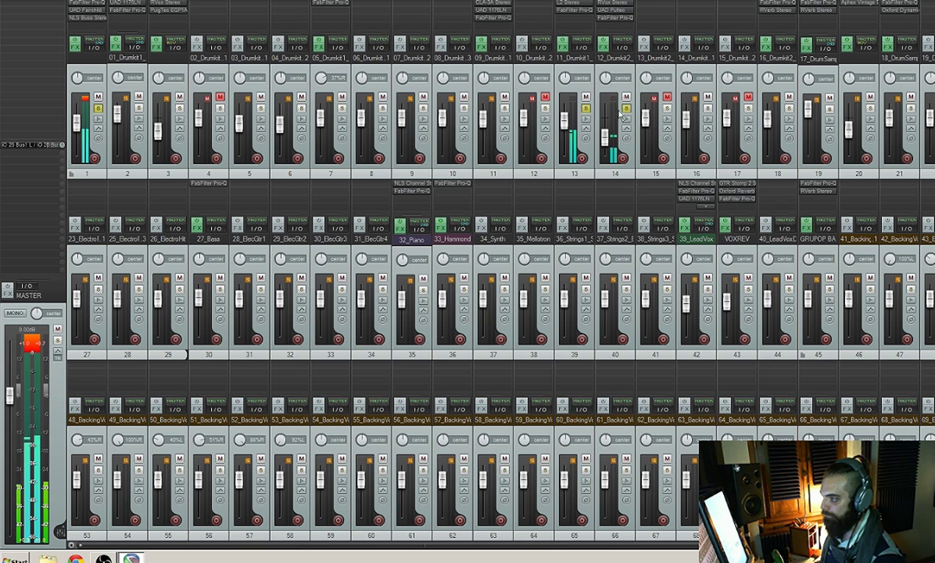
pyautogui.click(586, 110)
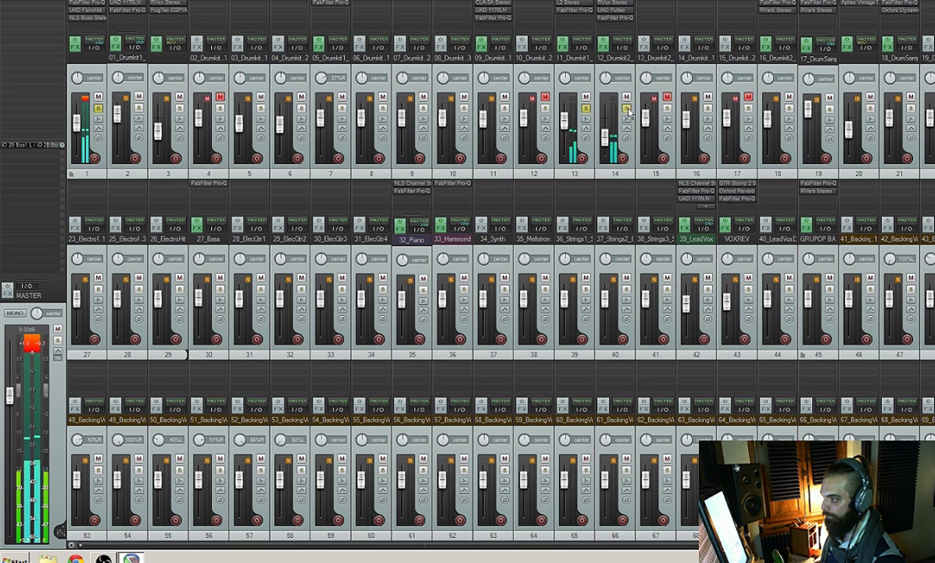
pyautogui.click(505, 109)
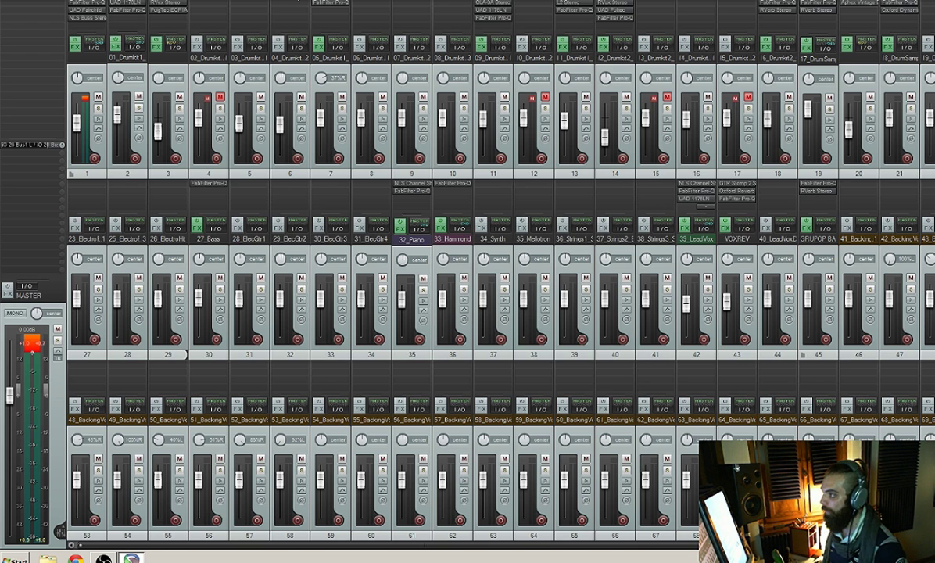
pyautogui.doubleClick(853, 15)
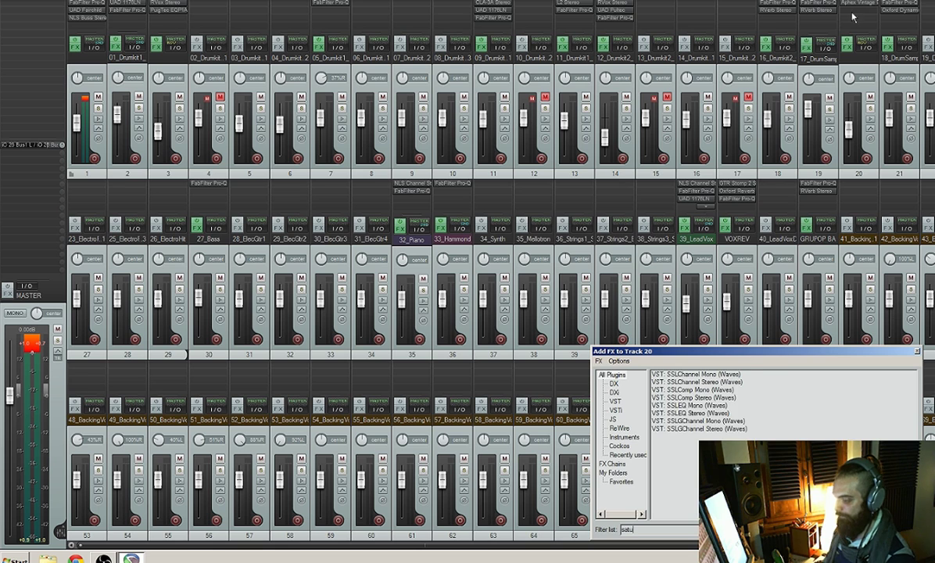
pyautogui.write('satura')
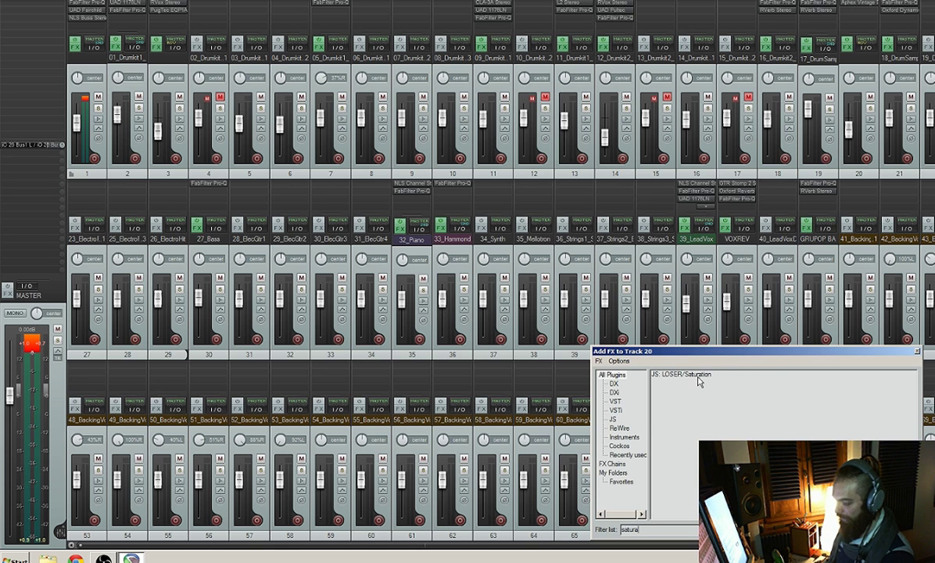
pyautogui.press('Escape')
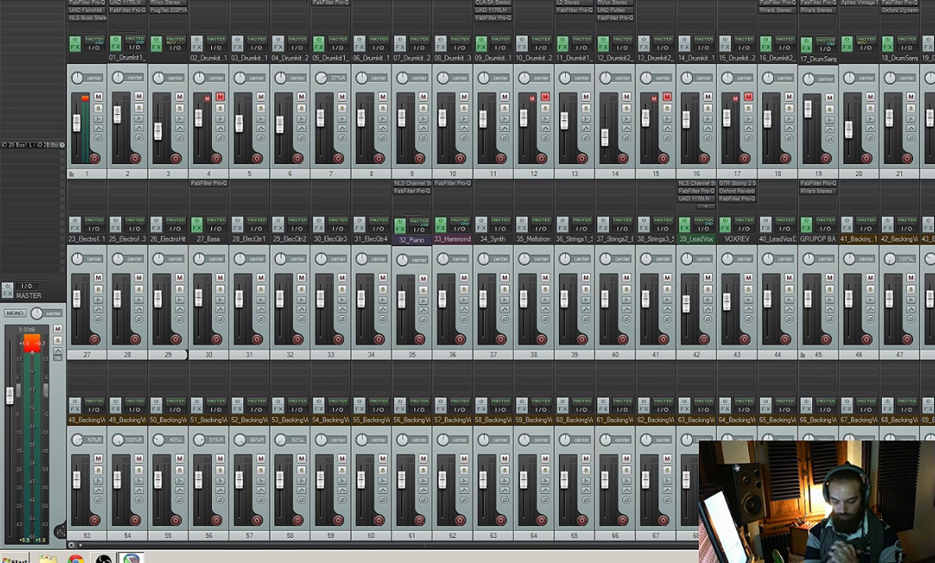
# Step: Play back the full mix in short passages to judge the drum balance, then stop playback
pyautogui.press('space')
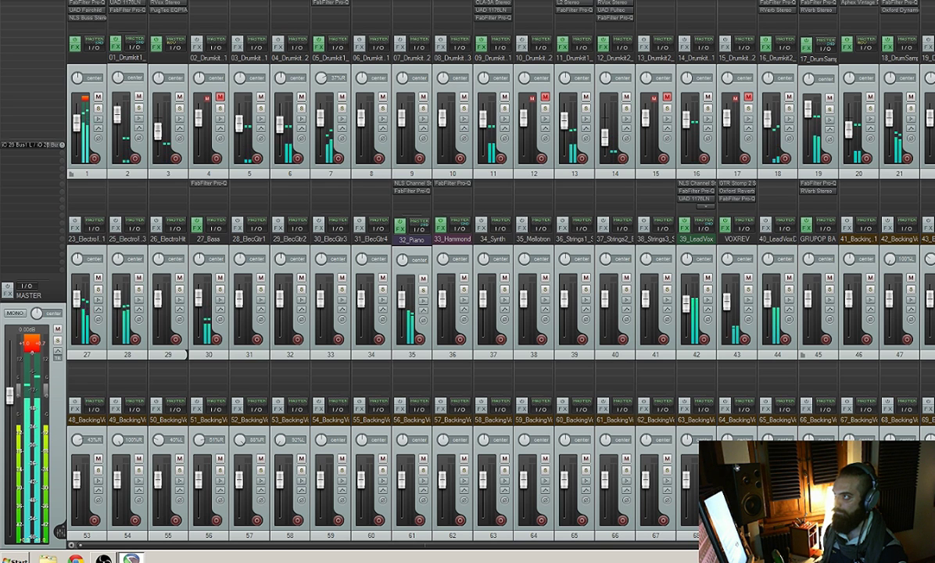
pyautogui.press('space')
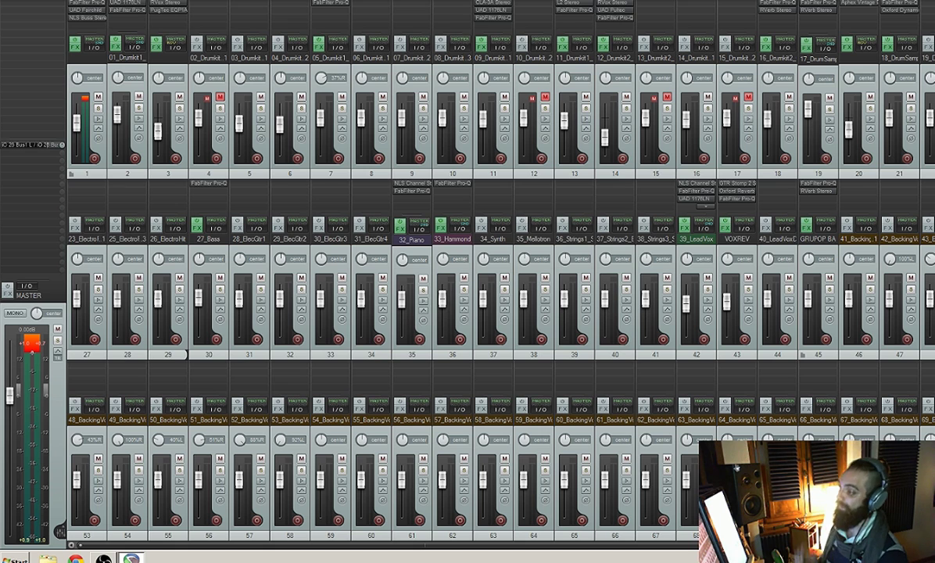
pyautogui.press('space')
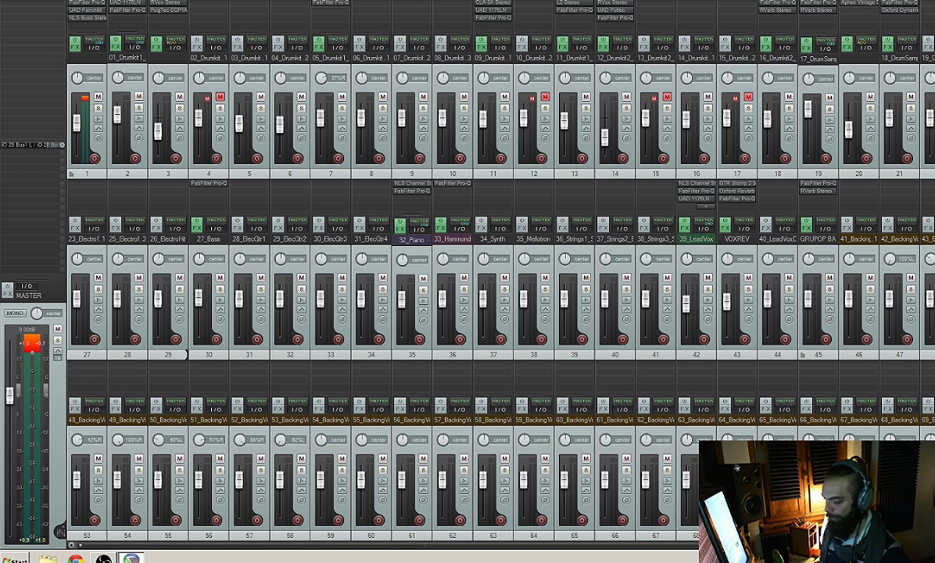
pyautogui.press('space')
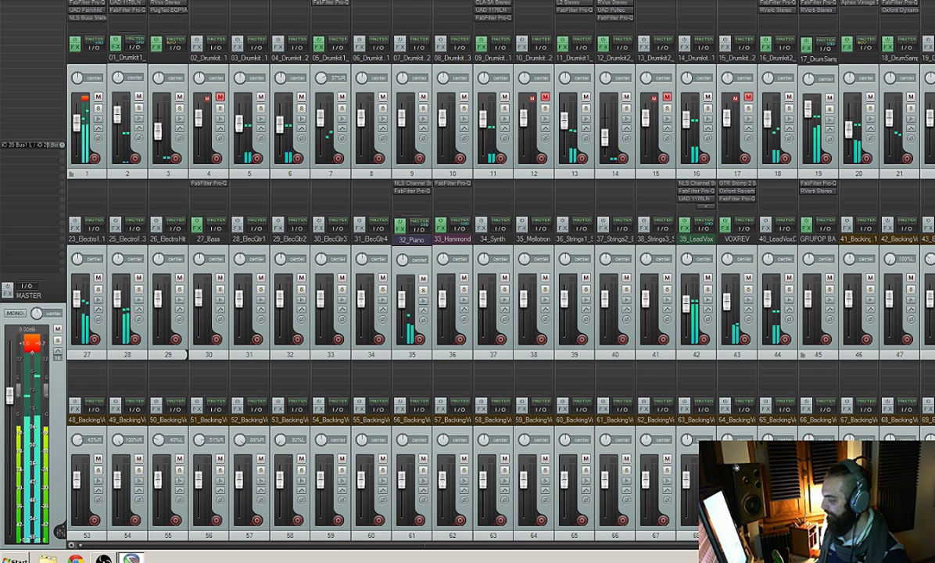
pyautogui.press('space')
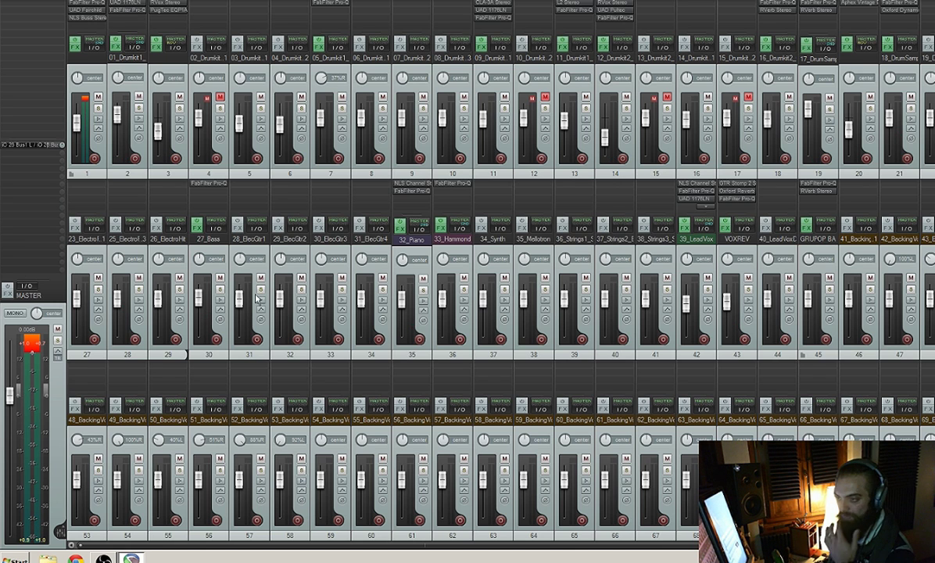
# Step: Add the Waves C6 Stereo multiband compressor to the drum folder track, play the song through it and close its window
pyautogui.doubleClick(86, 29)
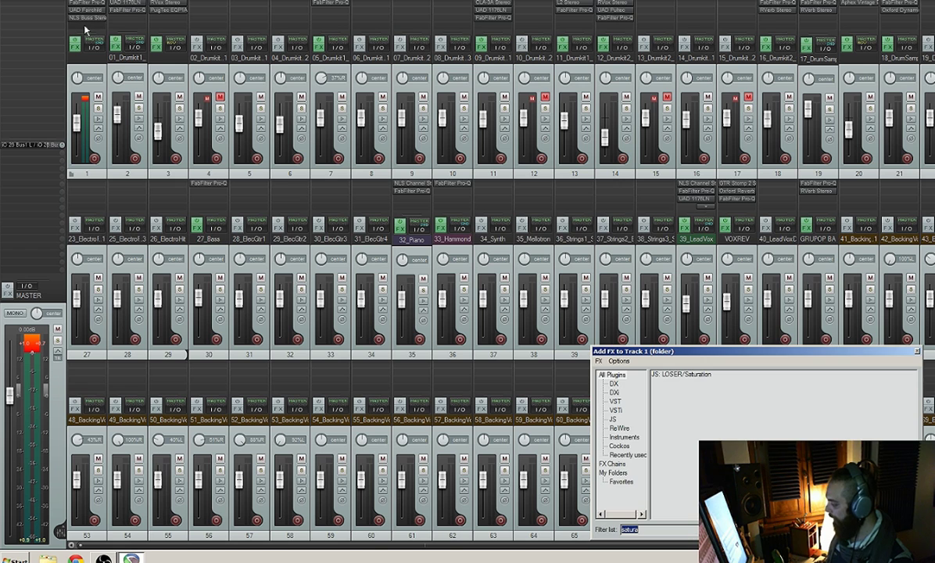
pyautogui.write('c')
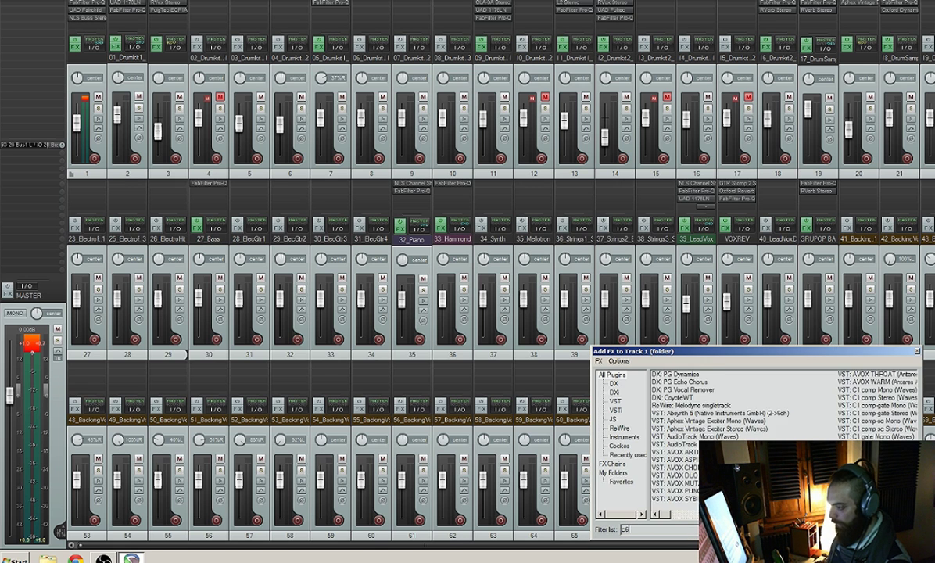
pyautogui.write('6')
pyautogui.doubleClick(668, 384)
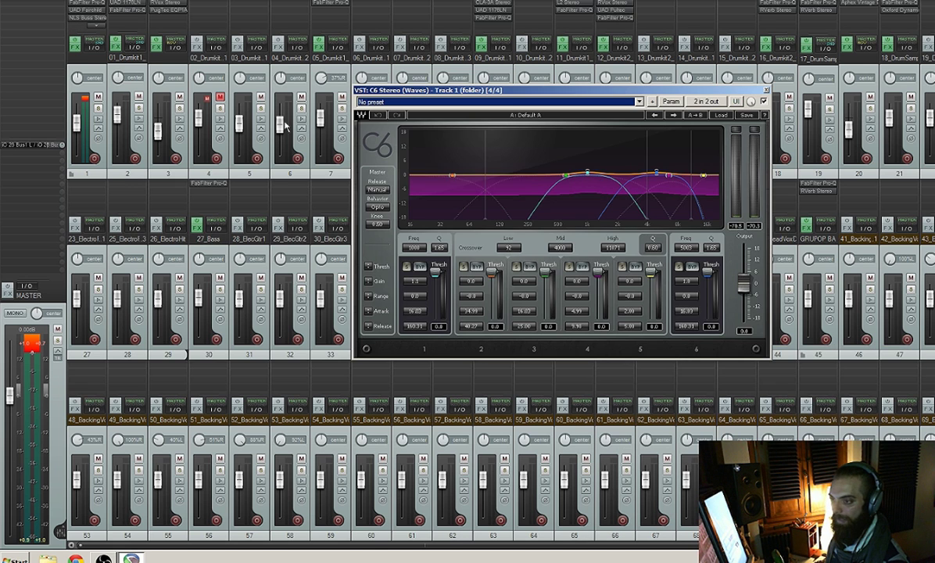
pyautogui.press('space')
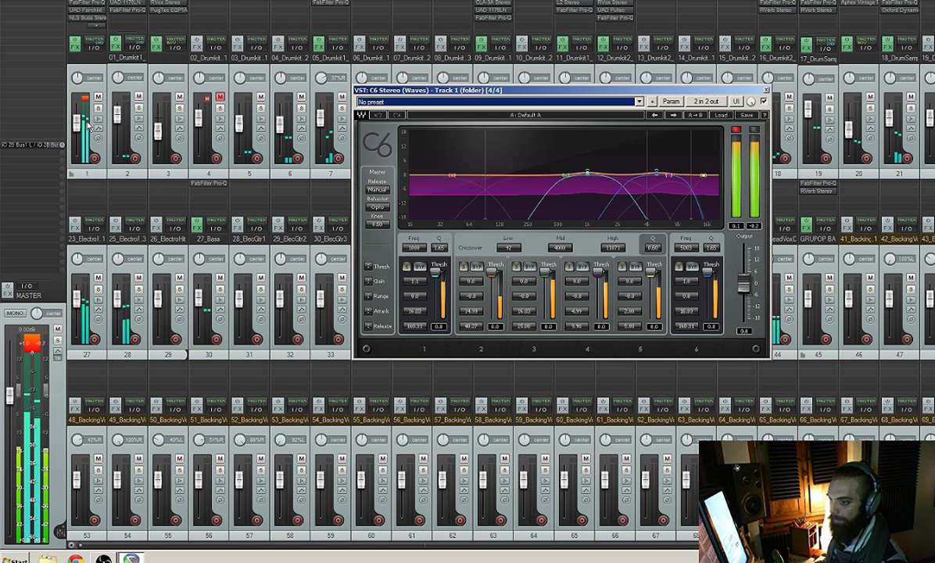
pyautogui.press('Escape')
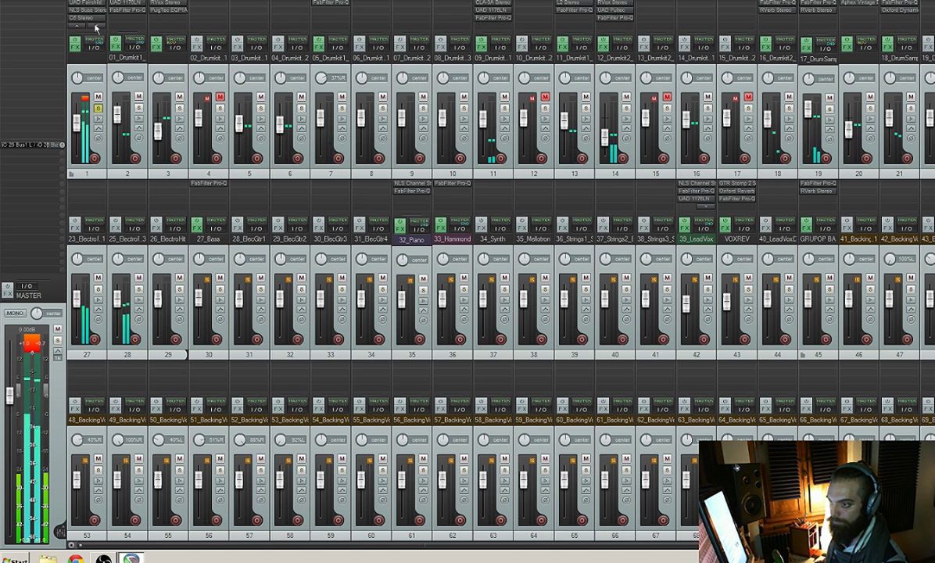
# Step: Reopen the drum folder's C6 Stereo compressor and load its C6 Full Reset preset
pyautogui.click(84, 13)
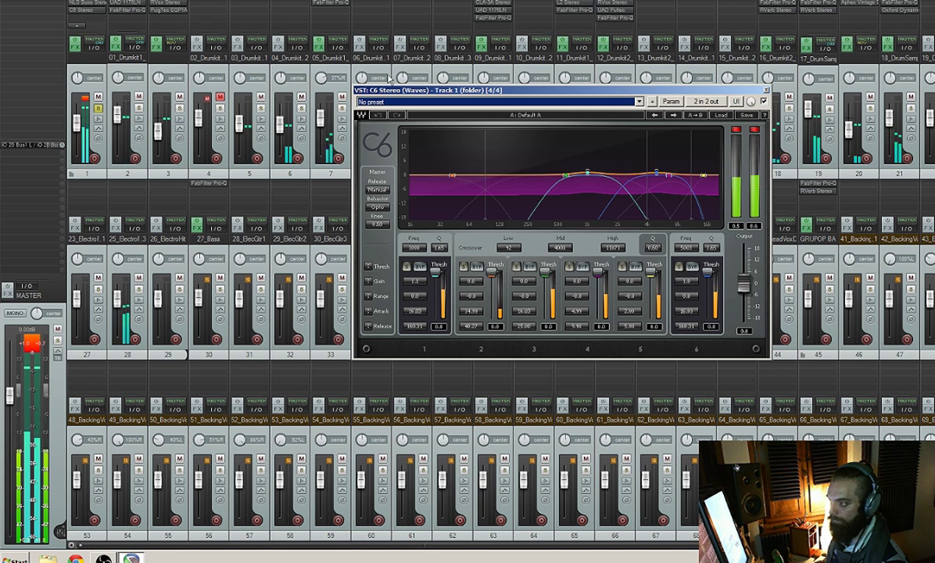
pyautogui.click(721, 115)
pyautogui.click(742, 144)
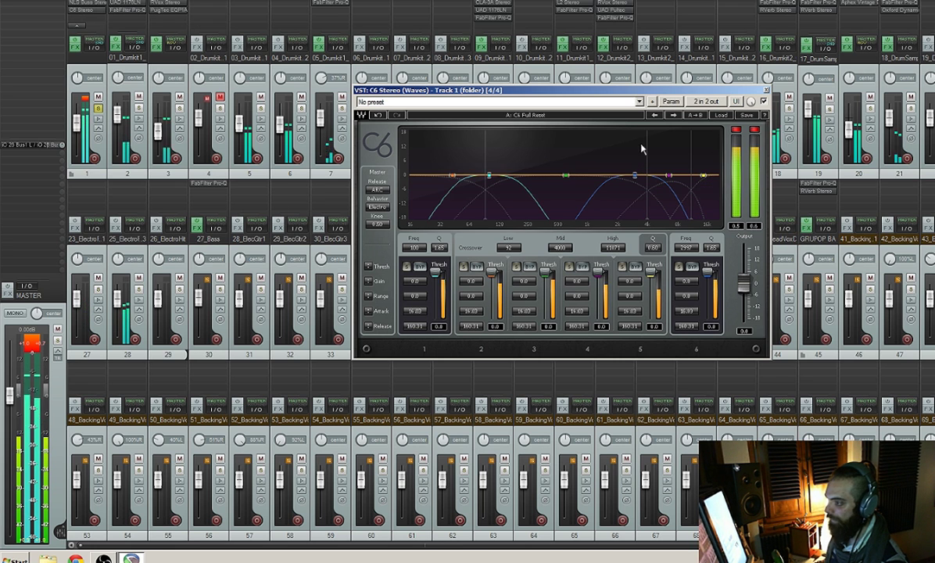
# Step: Solo compressor band 1 during playback and set its frequency to 204, threshold to -37.8 and range to -6.4, adjusting attack and release
pyautogui.click(407, 267)
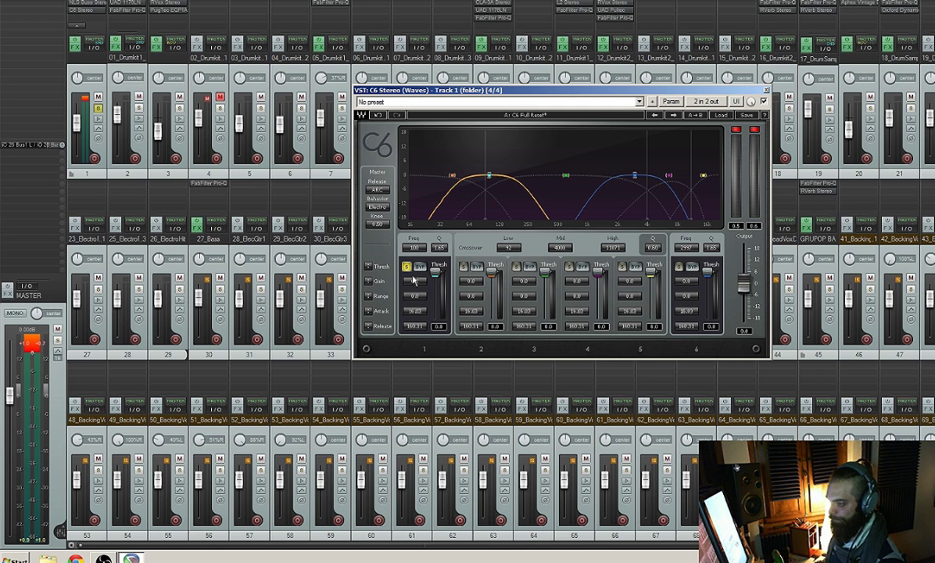
pyautogui.press('space')
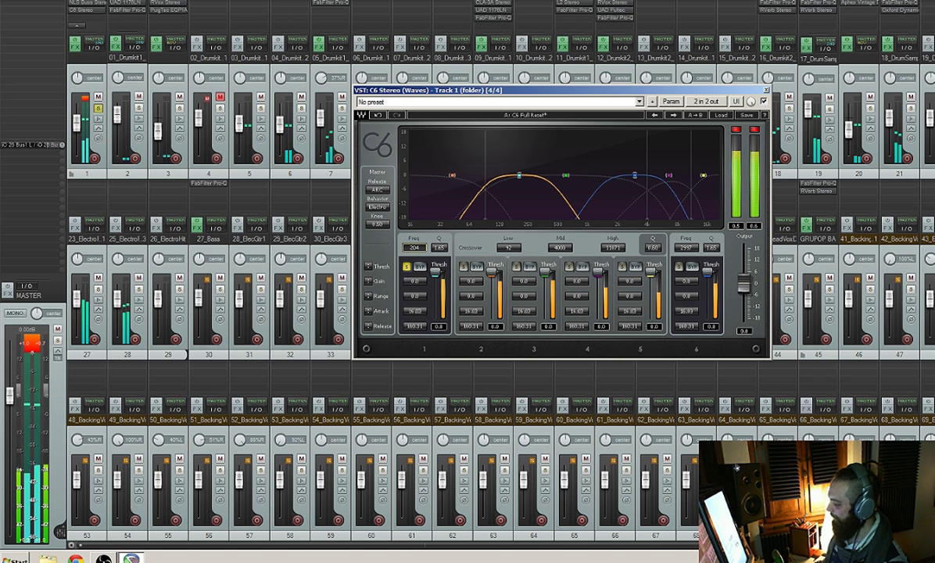
pyautogui.moveTo(436, 272); pyautogui.dragTo(415, 300)
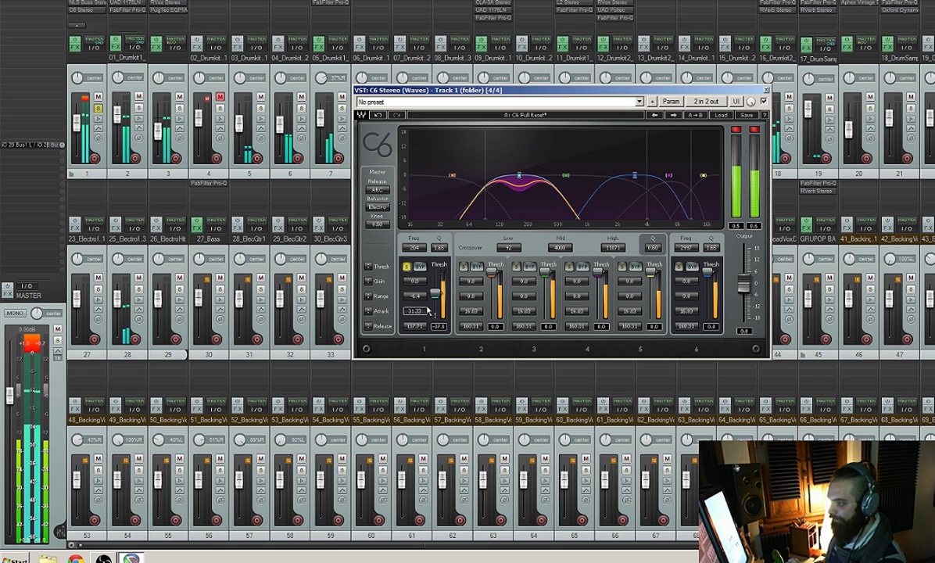
# Step: Clear the band 1 solo, compare the drums with that band bypassed and active, and unsolo the drum folder
pyautogui.click(407, 268)
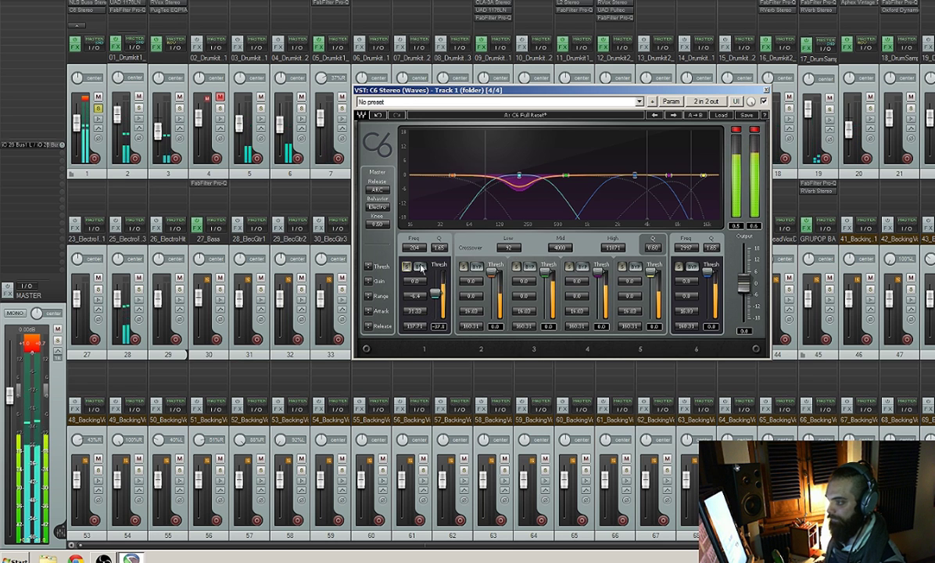
pyautogui.click(420, 268)
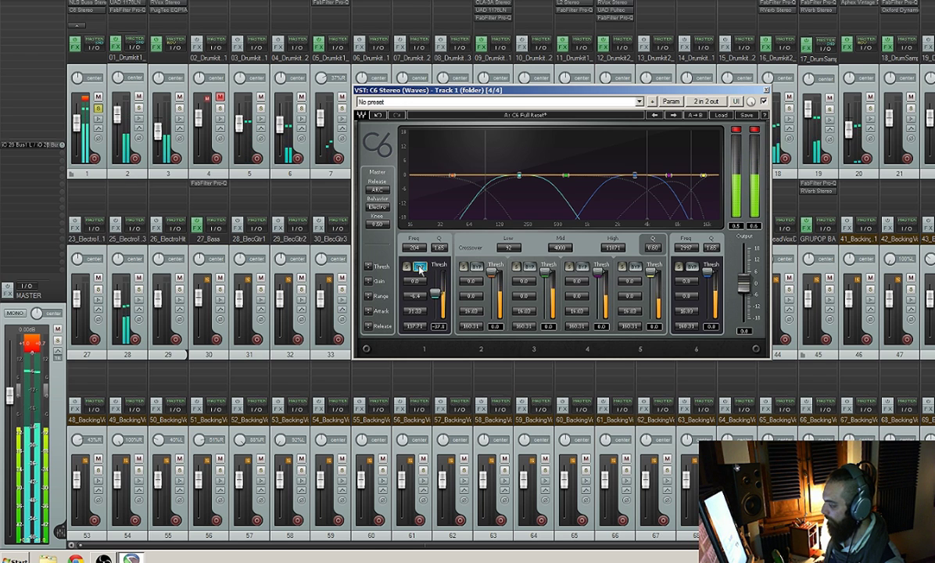
pyautogui.click(420, 269)
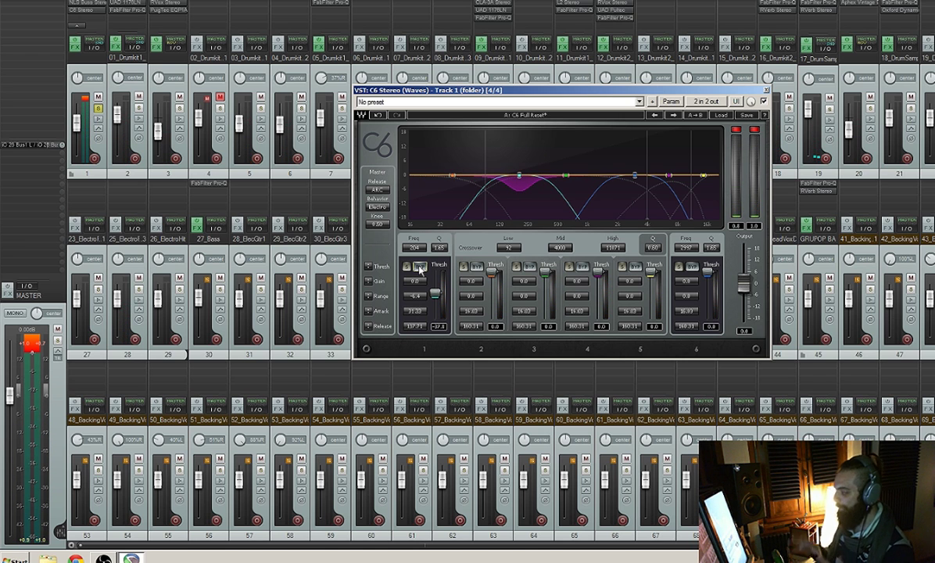
pyautogui.click(96, 110)
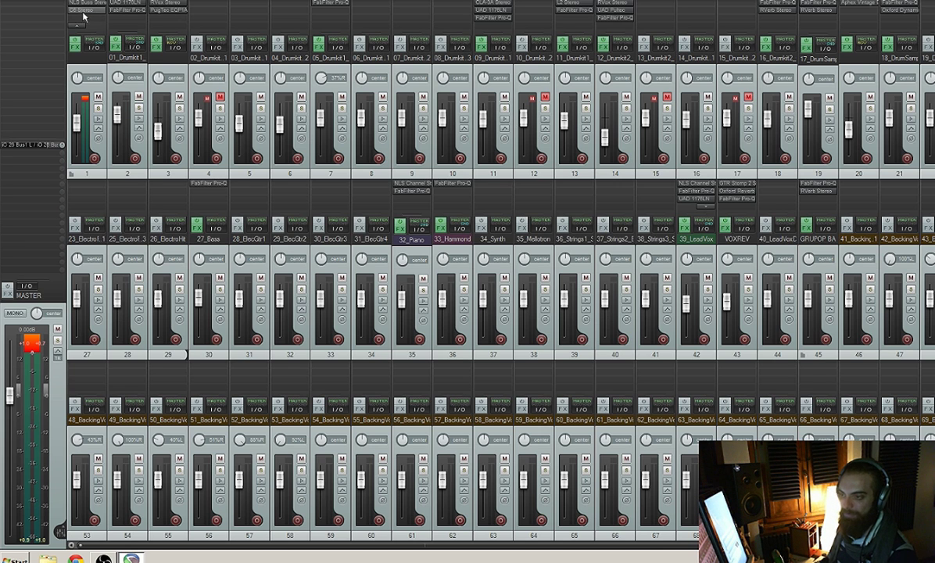
# Step: Audition band 1 of the C6 compressor in solo while playing the soloed drum folder, then clear the band solo
pyautogui.click(83, 12)
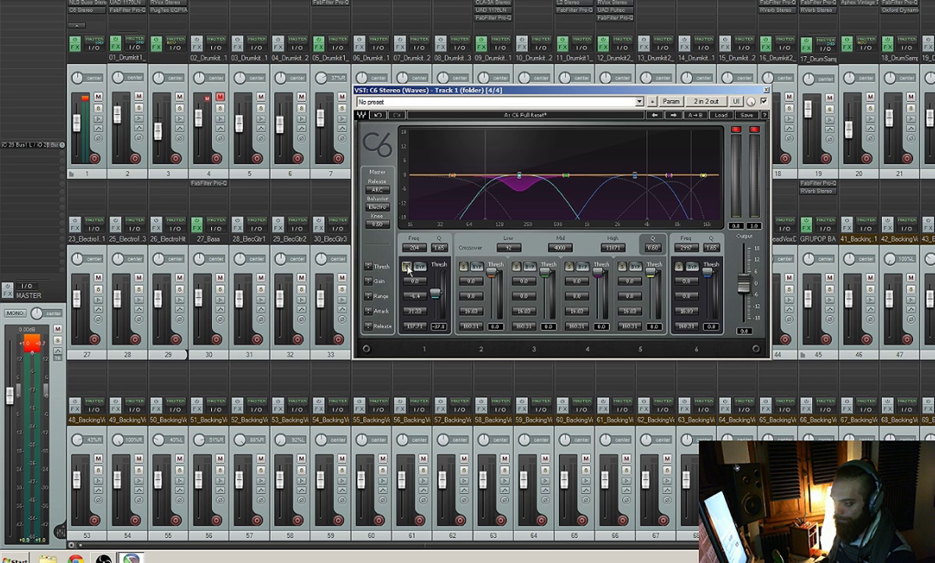
pyautogui.click(408, 268)
pyautogui.press('space')
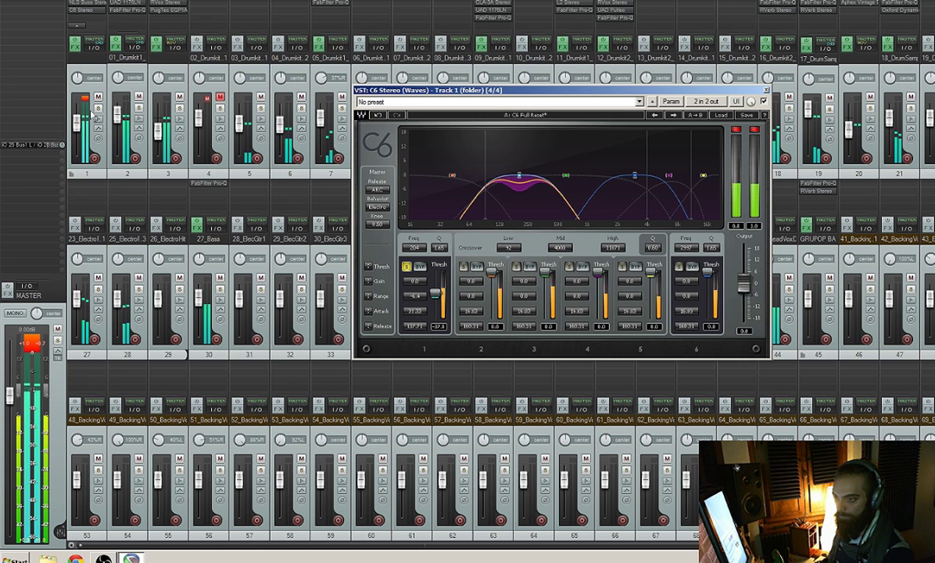
pyautogui.click(87, 14)
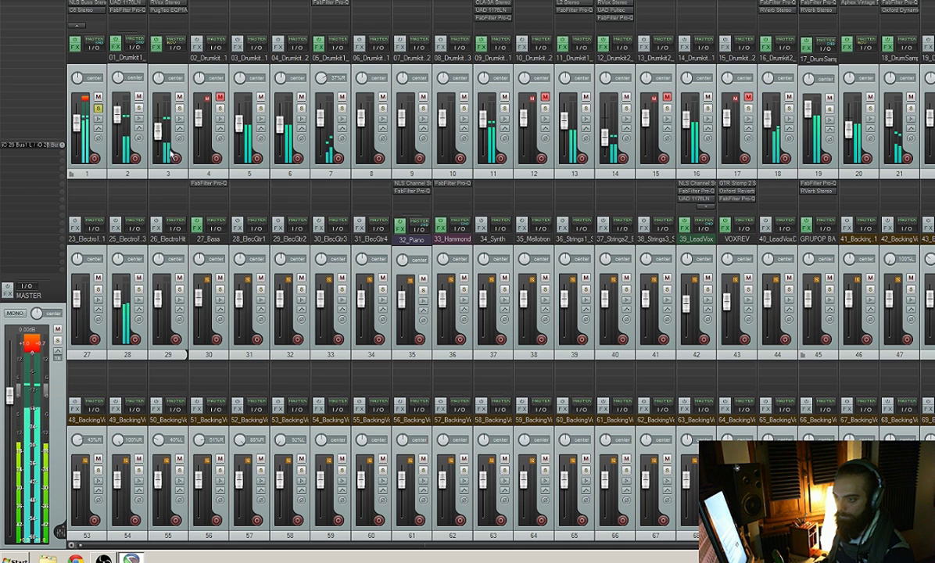
pyautogui.click(87, 14)
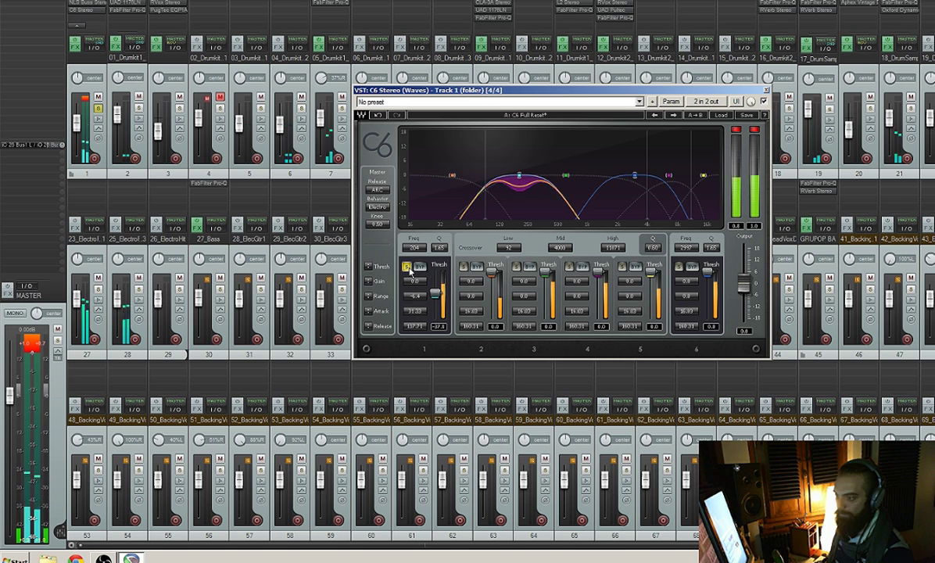
pyautogui.click(408, 269)
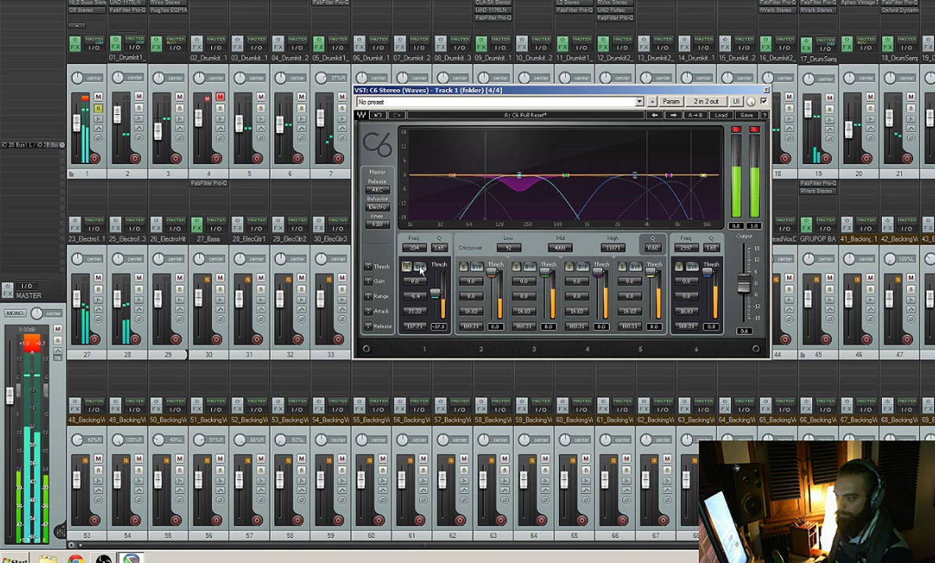
# Step: Toggle the band 1 bypass on and off to judge its effect, then unsolo the drum folder and play the full mix
pyautogui.click(420, 268)
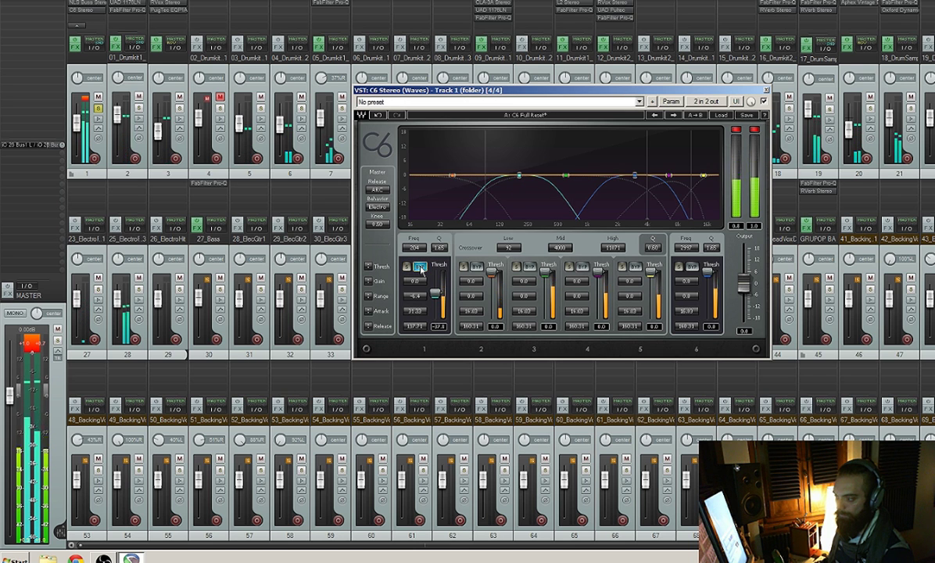
pyautogui.click(420, 268)
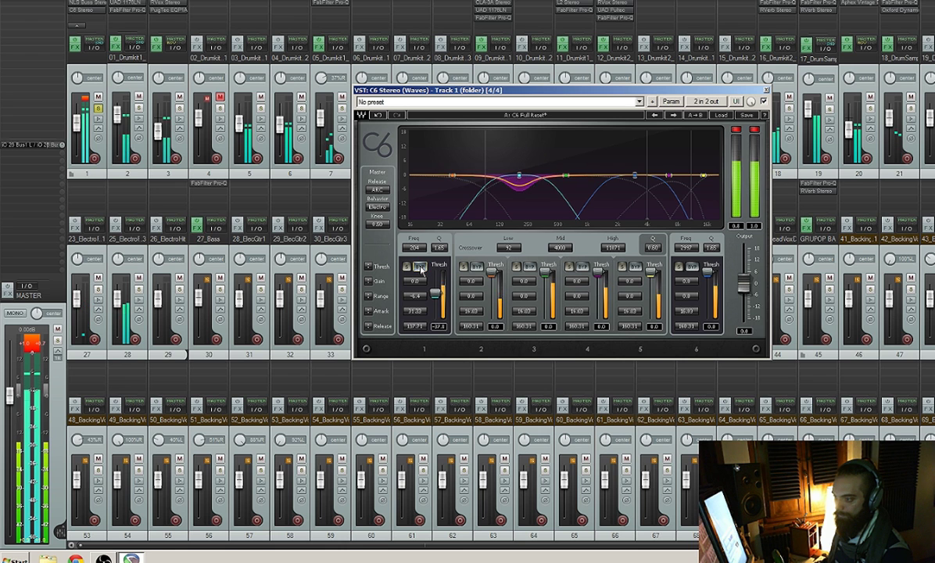
pyautogui.click(99, 110)
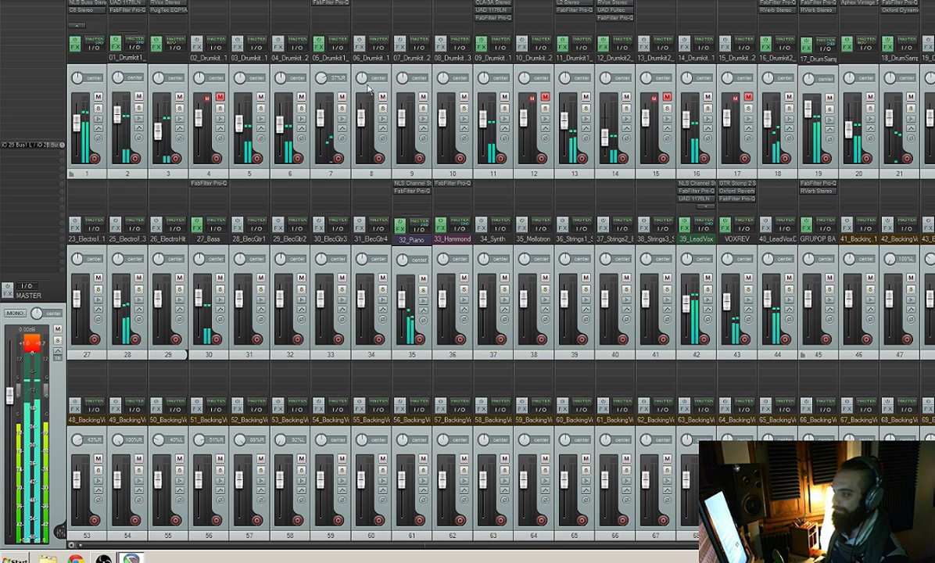
pyautogui.moveTo(151, 549); pyautogui.dragTo(171, 553)
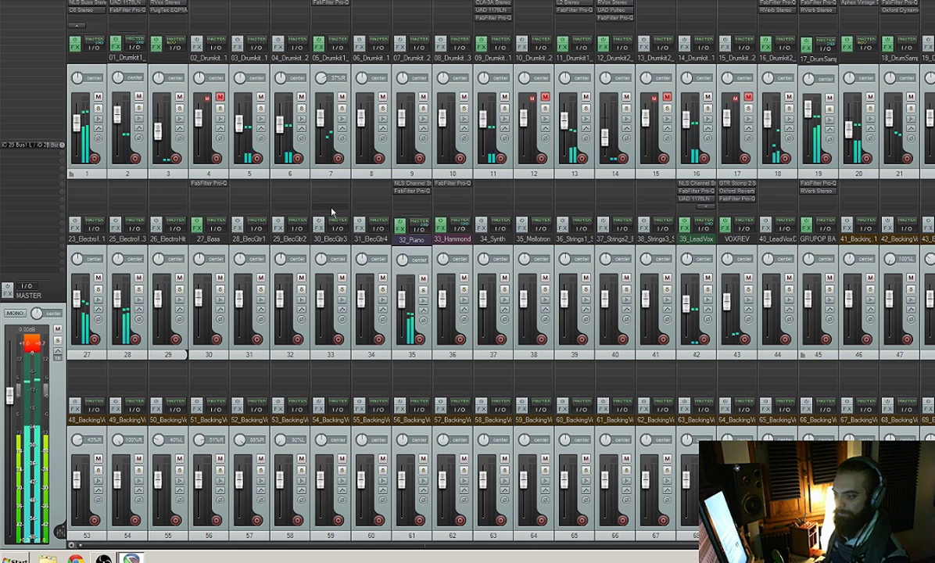